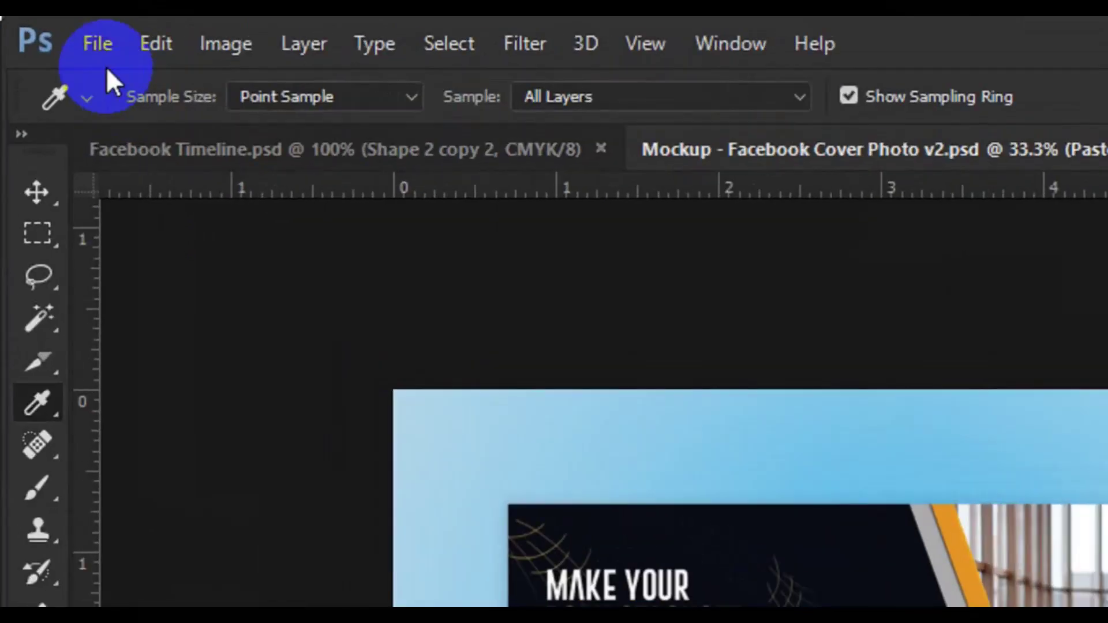
- Start a new document named 'Business card' with its size units set to inches
{"action": "left_click", "coordinate": [102, 55]}
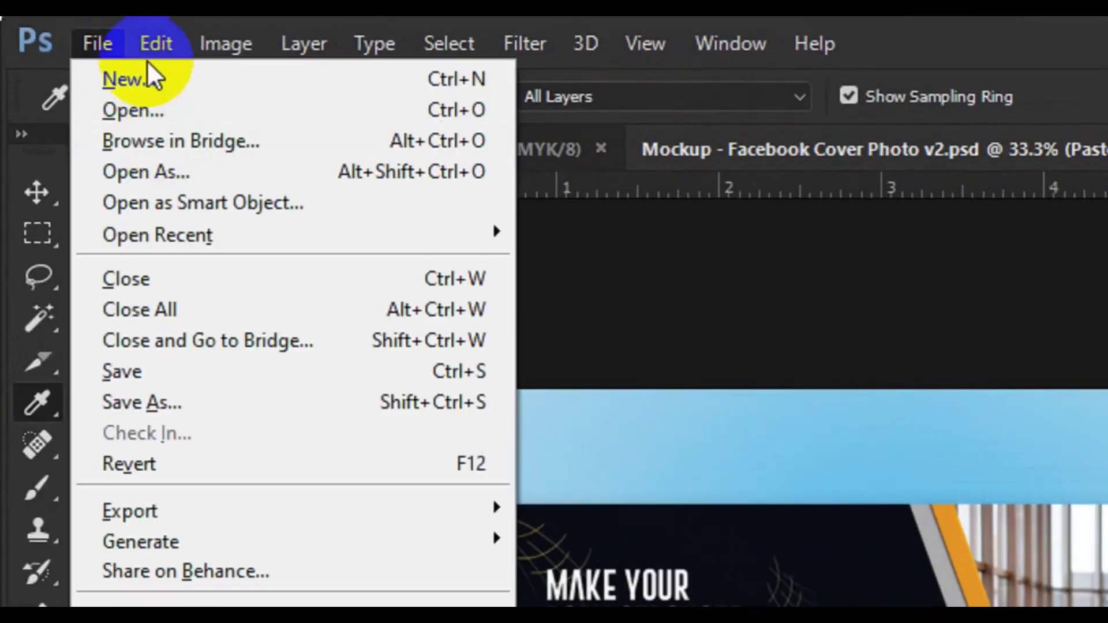
{"action": "left_click", "coordinate": [78, 51]}
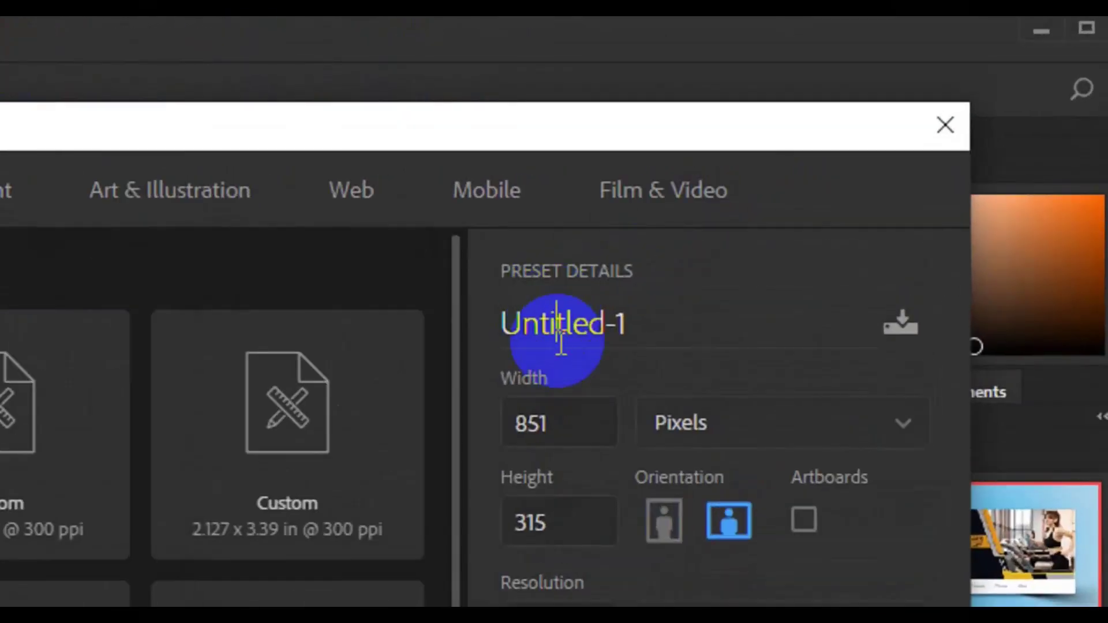
{"action": "double_click", "coordinate": [561, 343]}
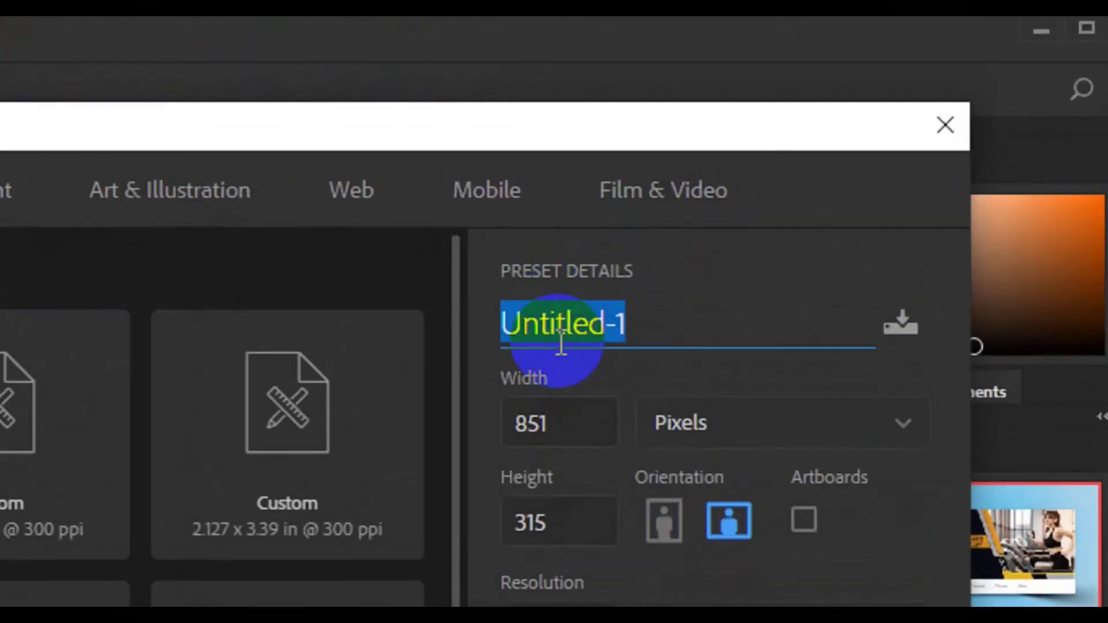
{"action": "type", "text": "Busine"}
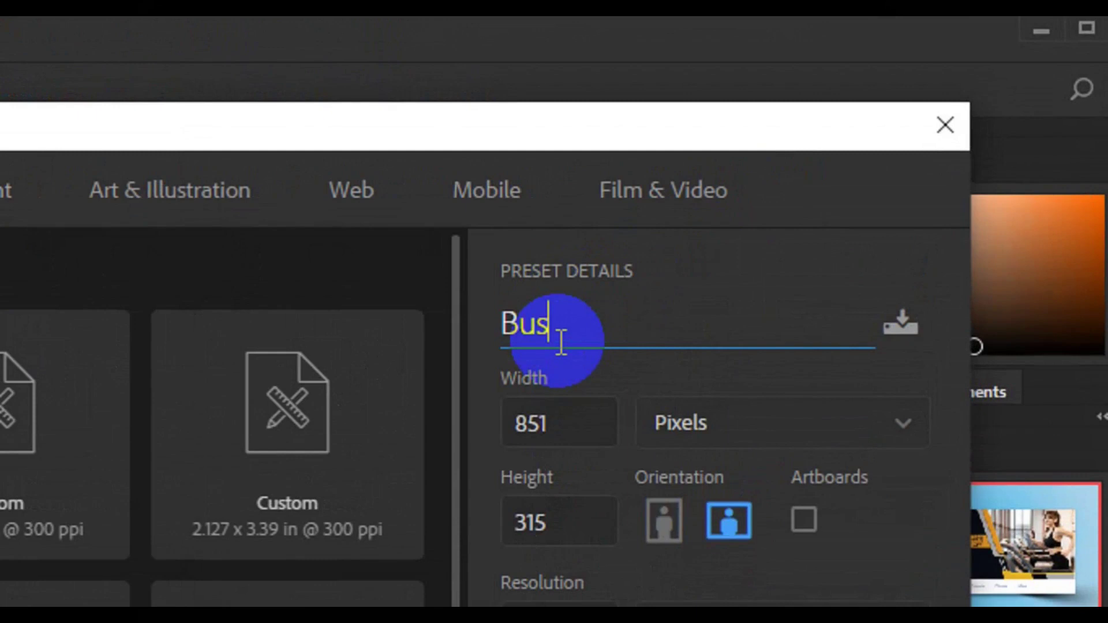
{"action": "type", "text": "ss card"}
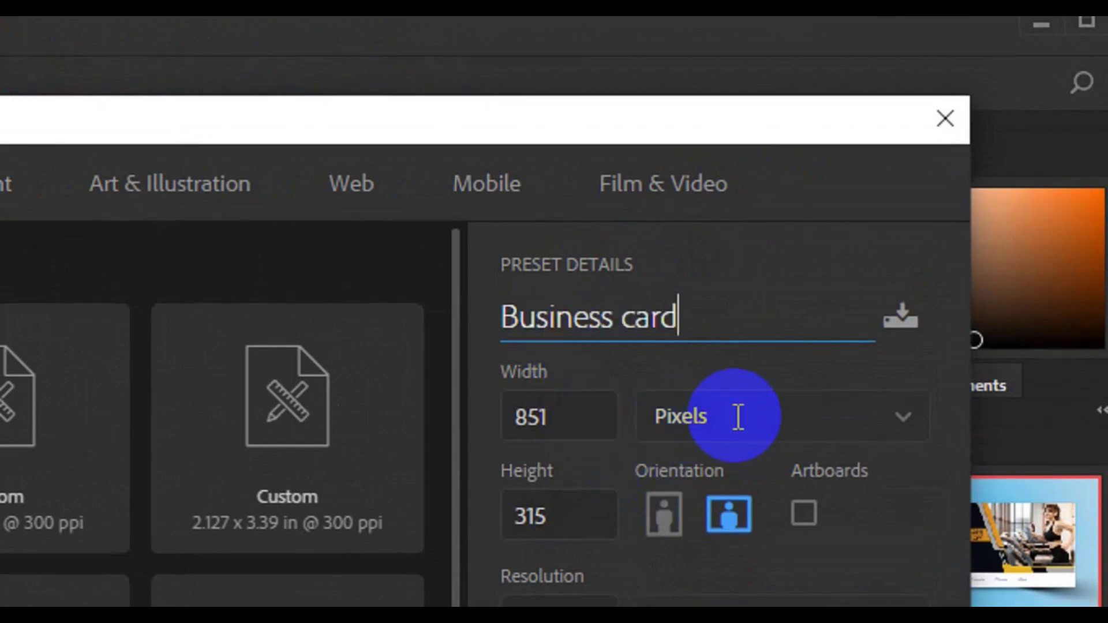
{"action": "left_click", "coordinate": [900, 419]}
{"action": "left_click", "coordinate": [779, 468]}
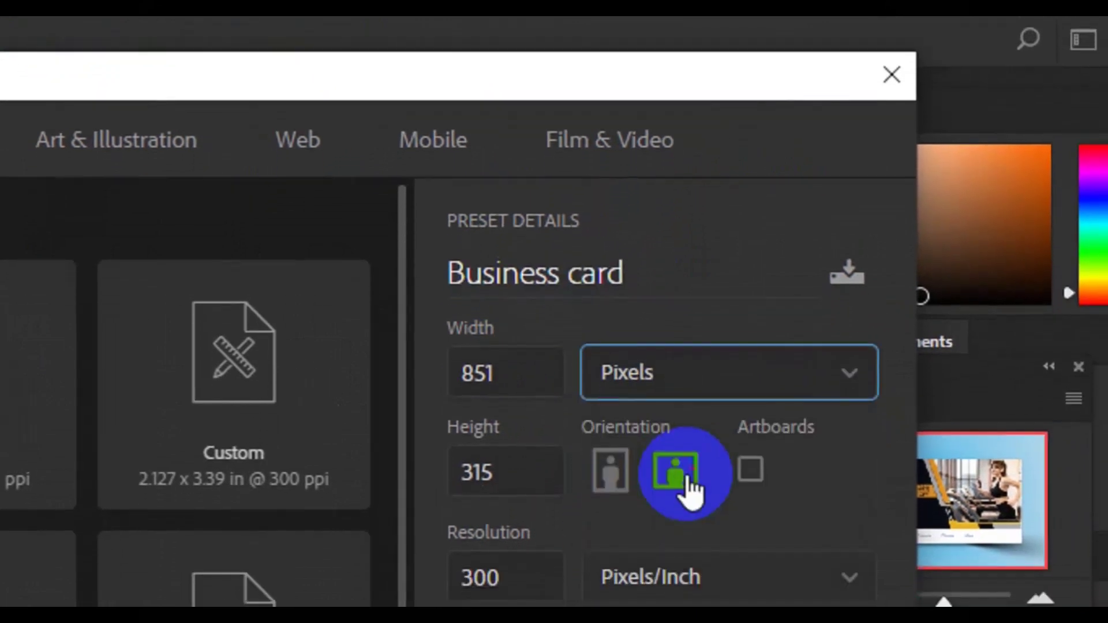
{"action": "left_click", "coordinate": [804, 384]}
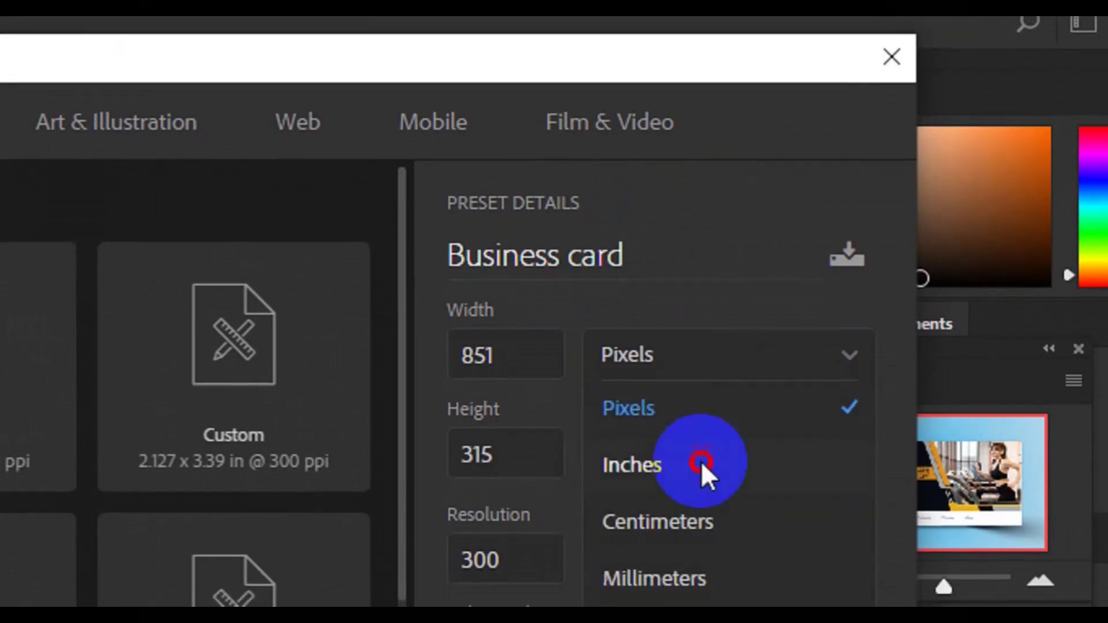
{"action": "key", "text": "Down"}
{"action": "key", "text": "Return"}
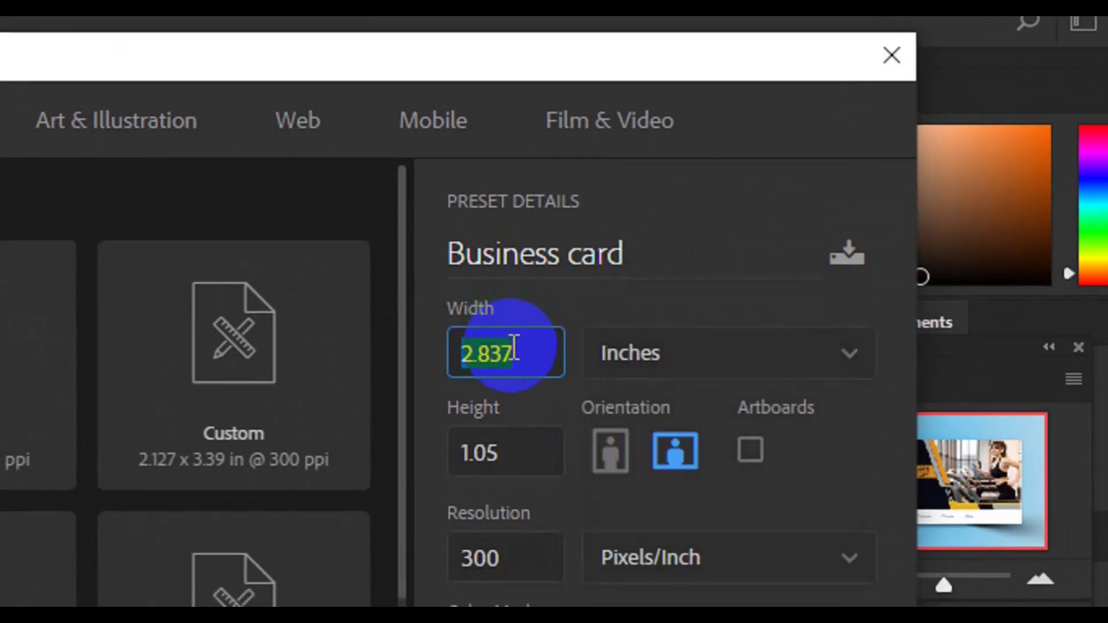
- Set the height to 1.75 in and create the 3.25 × 1.75 in, 300 ppi CMYK document
{"action": "left_click", "coordinate": [511, 458]}
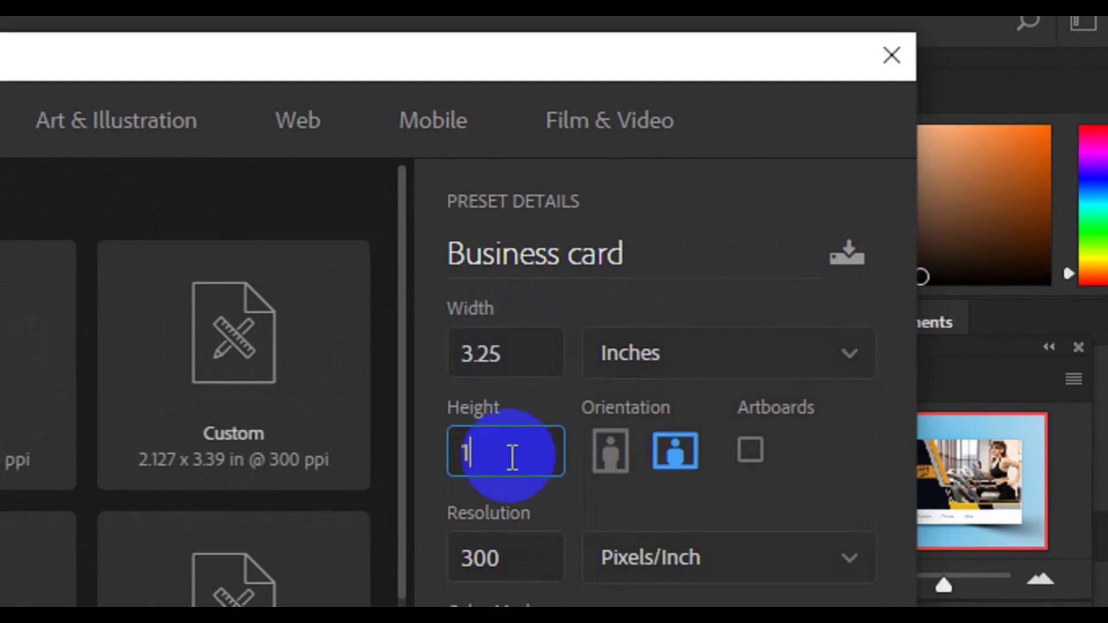
{"action": "type", "text": ".75"}
{"action": "left_click", "coordinate": [809, 511]}
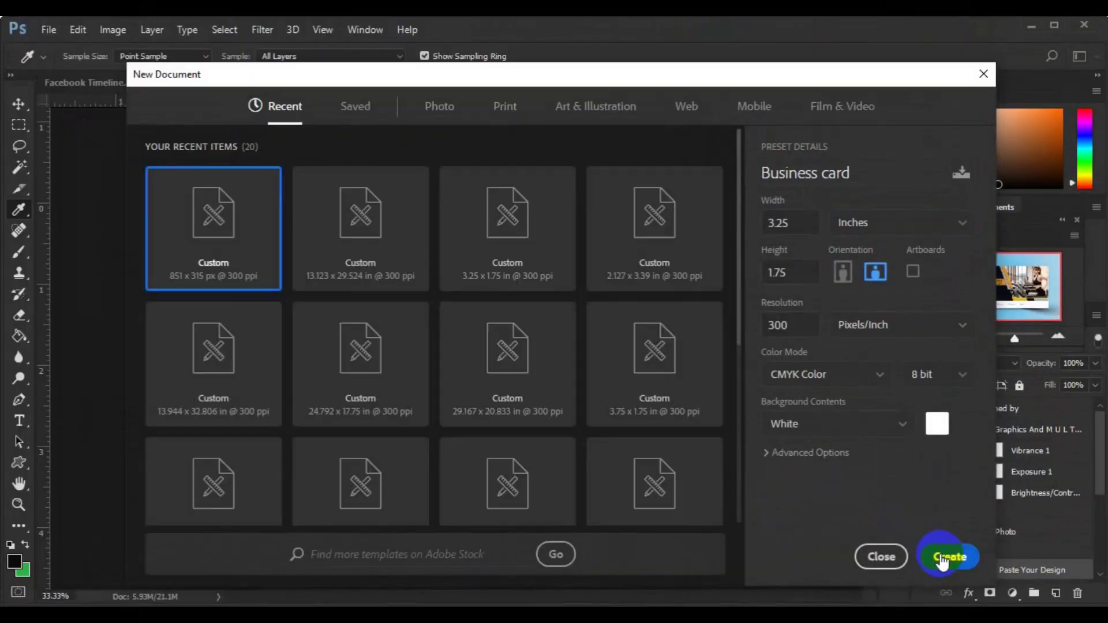
{"action": "left_click", "coordinate": [941, 561]}
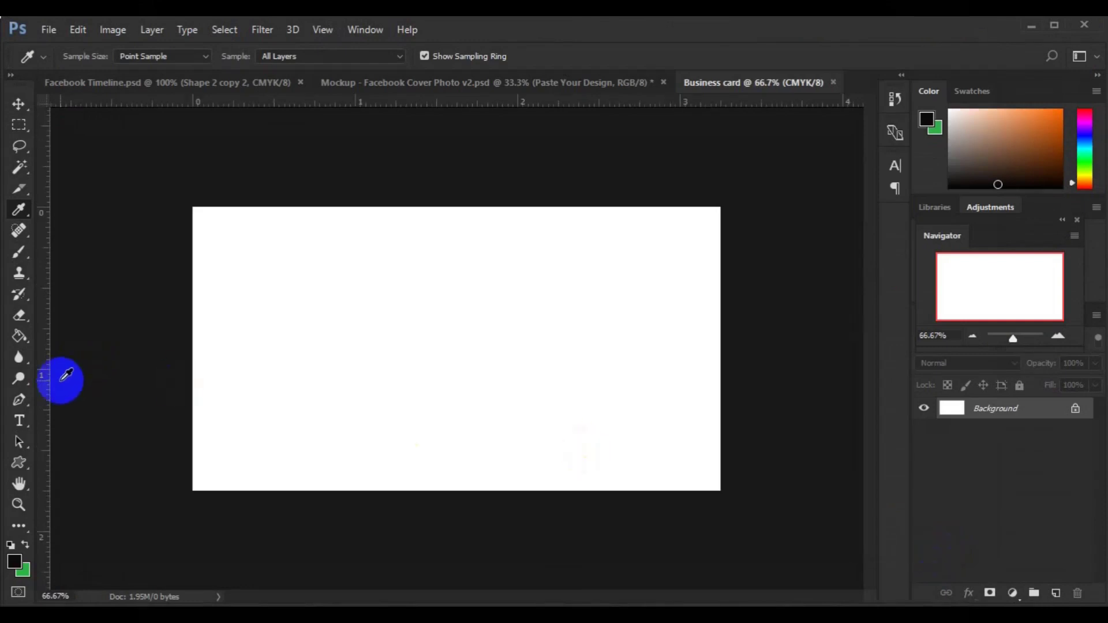
- Drag ruler guides onto the card's left, top, bottom (1.75 in) and right edges
{"action": "left_click", "coordinate": [19, 105]}
{"action": "left_click_drag", "start_coordinate": [50, 326], "coordinate": [195, 361]}
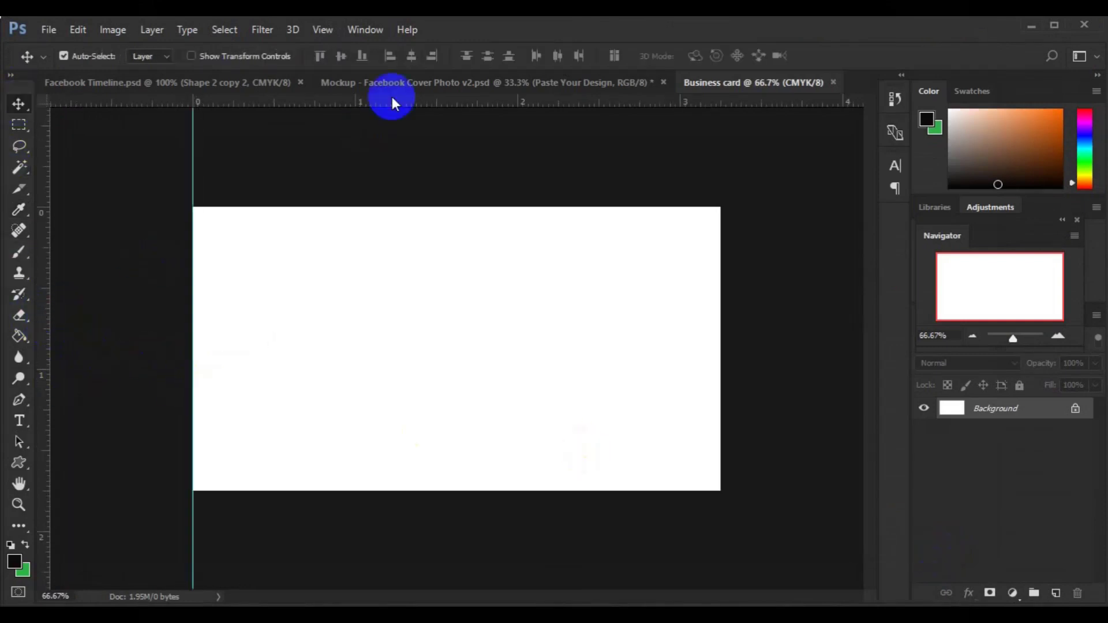
{"action": "left_click_drag", "start_coordinate": [393, 102], "coordinate": [394, 206]}
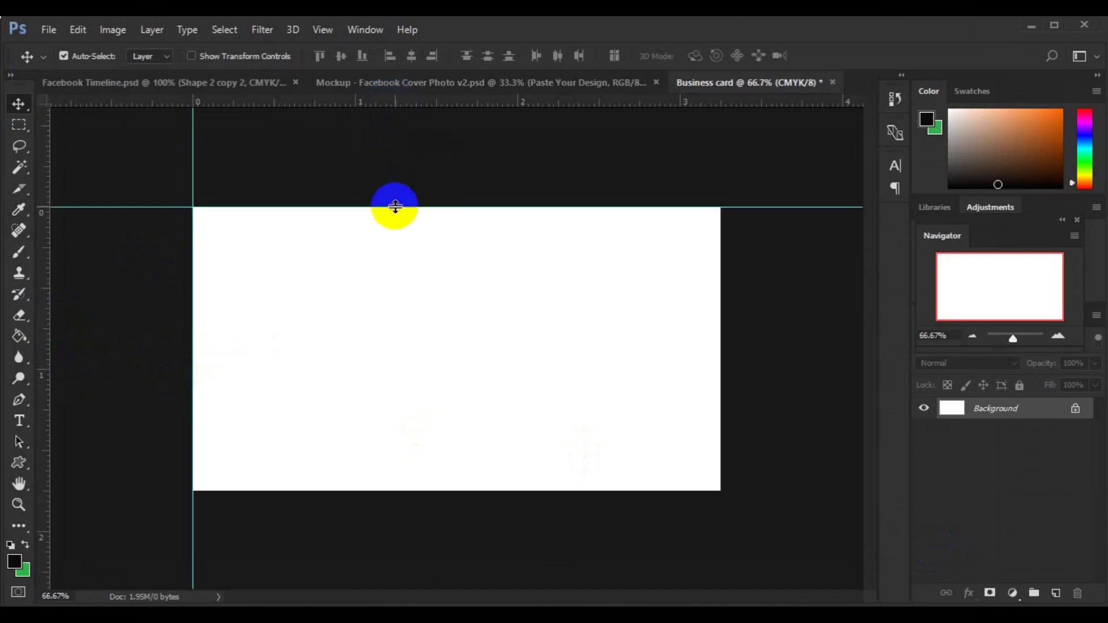
{"action": "left_click_drag", "start_coordinate": [389, 103], "coordinate": [391, 481]}
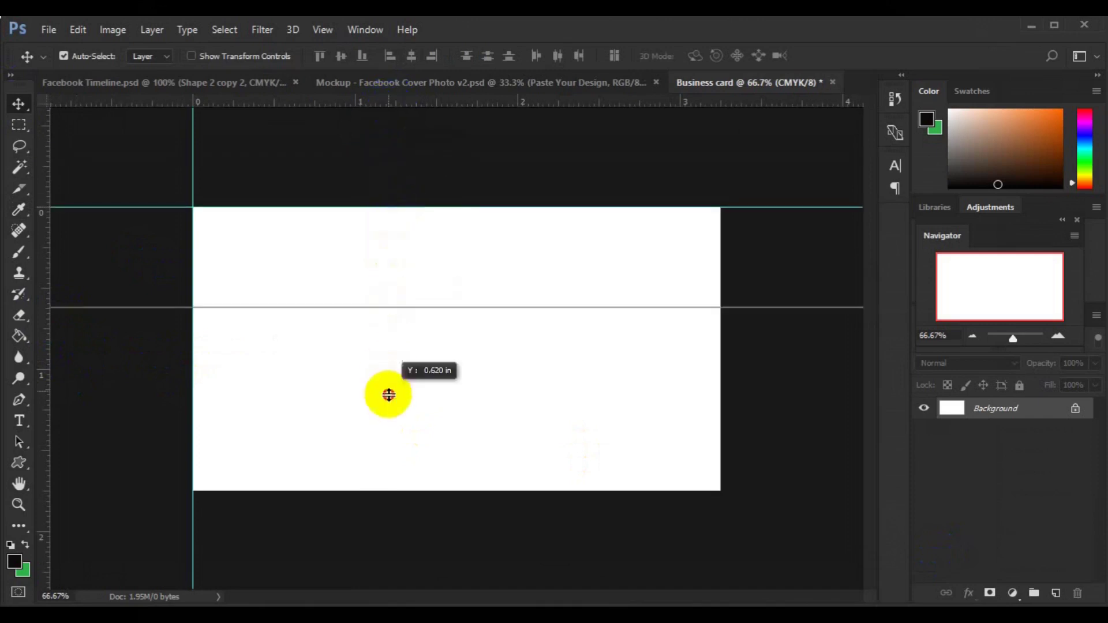
{"action": "left_click_drag", "start_coordinate": [391, 481], "coordinate": [390, 491]}
{"action": "left_click_drag", "start_coordinate": [47, 425], "coordinate": [731, 323]}
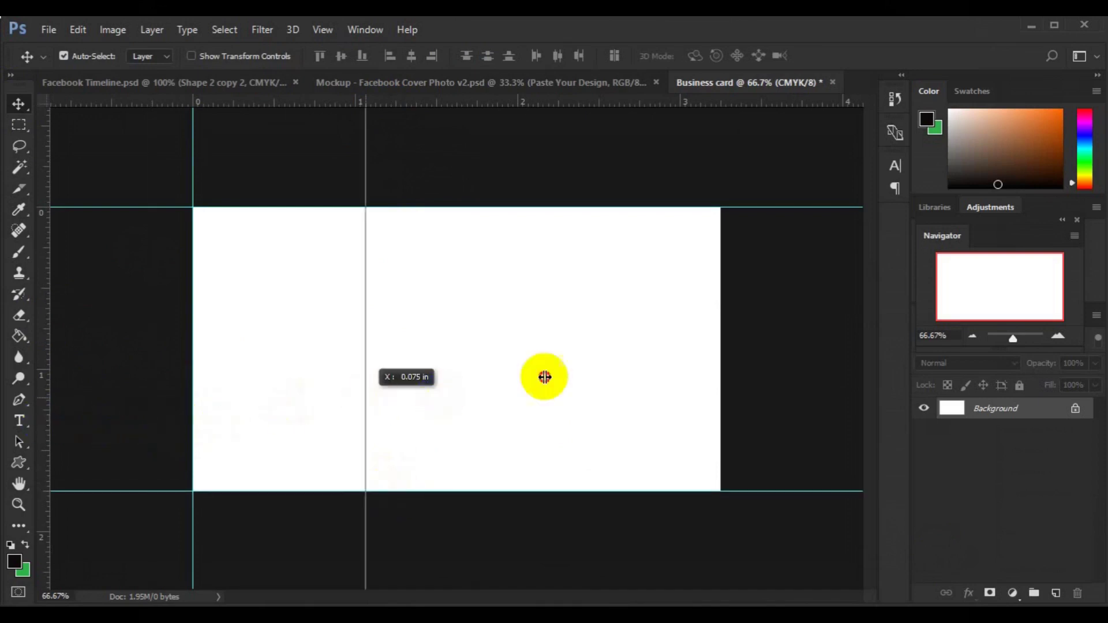
{"action": "left_click_drag", "start_coordinate": [731, 323], "coordinate": [721, 324]}
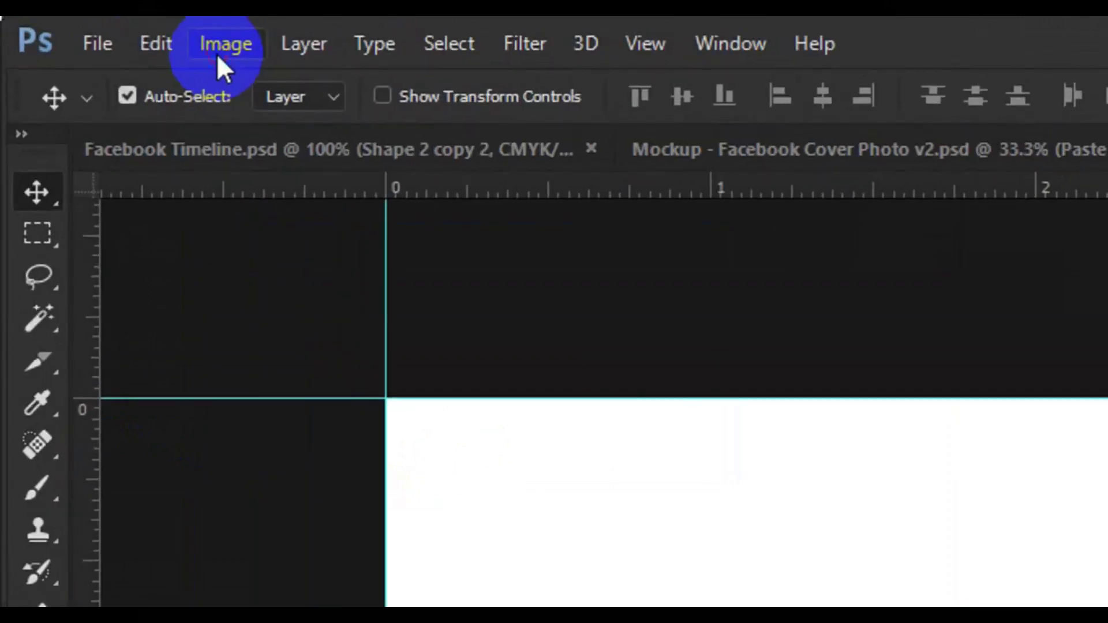
- Enlarge the canvas by a relative 0.25 inch in width and height
{"action": "left_click", "coordinate": [147, 39]}
{"action": "left_click", "coordinate": [289, 306]}
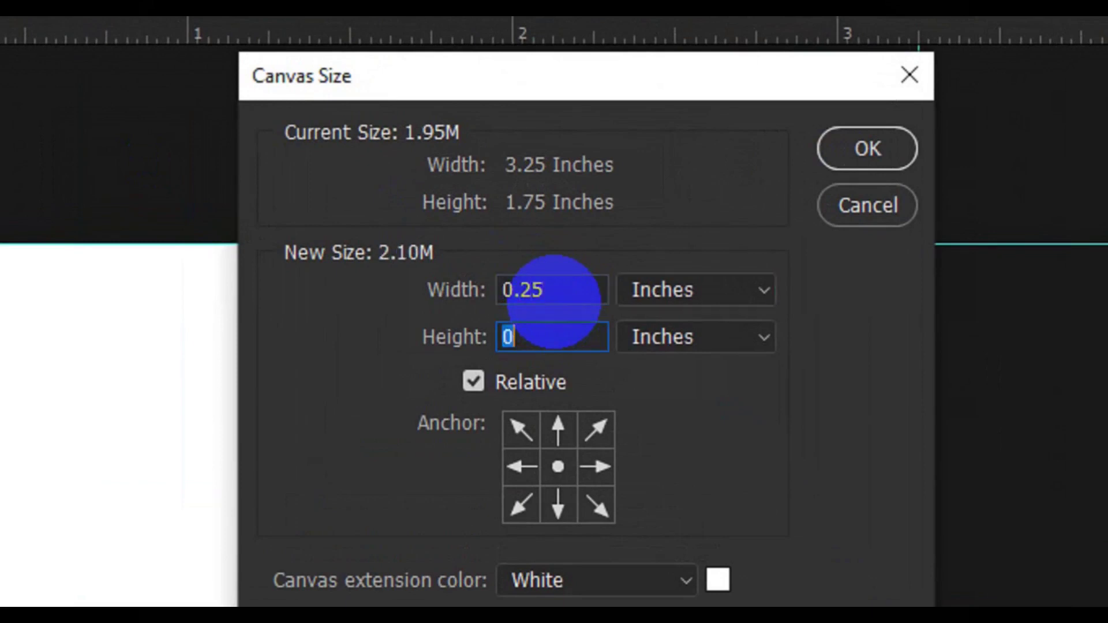
{"action": "type", "text": "5"}
{"action": "left_click", "coordinate": [867, 149]}
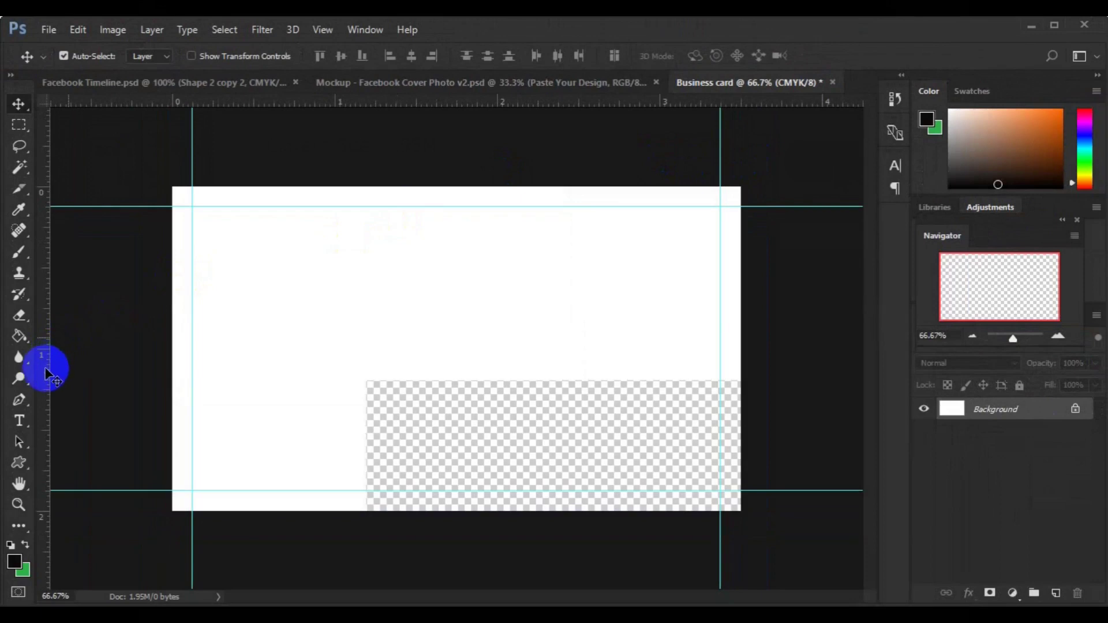
- Add guides along the new left, top, bottom and right canvas edges
{"action": "mouse_move", "coordinate": [46, 368]}
{"action": "left_mouse_down"}
{"action": "mouse_move", "coordinate": [156, 384]}
{"action": "mouse_move", "coordinate": [173, 374]}
{"action": "left_mouse_up"}
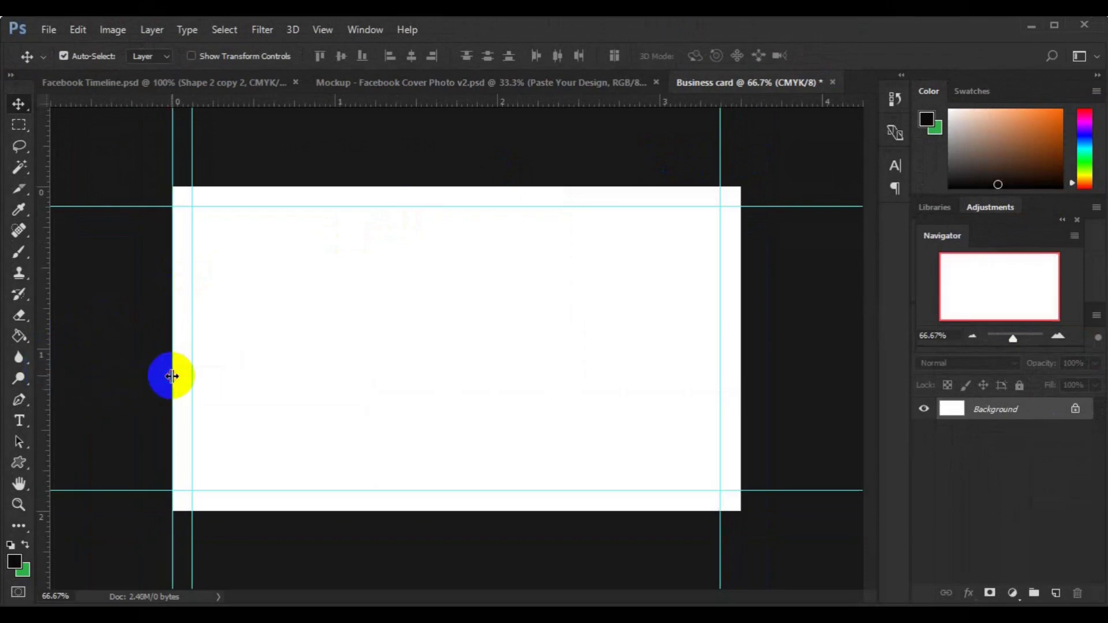
{"action": "left_click_drag", "start_coordinate": [411, 143], "coordinate": [416, 187]}
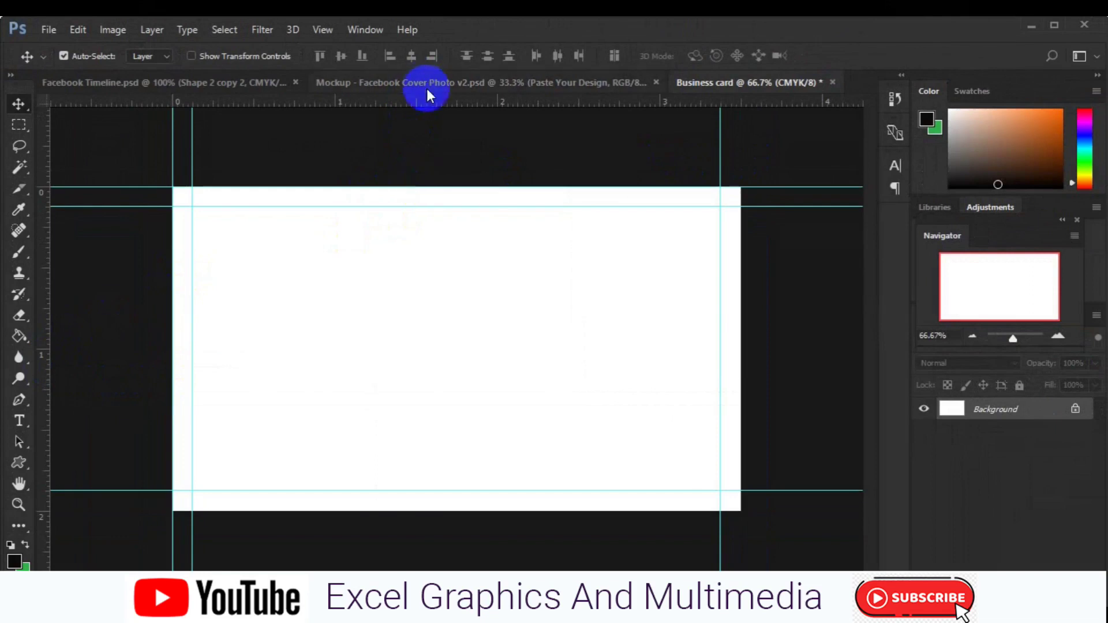
{"action": "left_click_drag", "start_coordinate": [432, 102], "coordinate": [408, 511]}
{"action": "left_click_drag", "start_coordinate": [40, 320], "coordinate": [723, 288]}
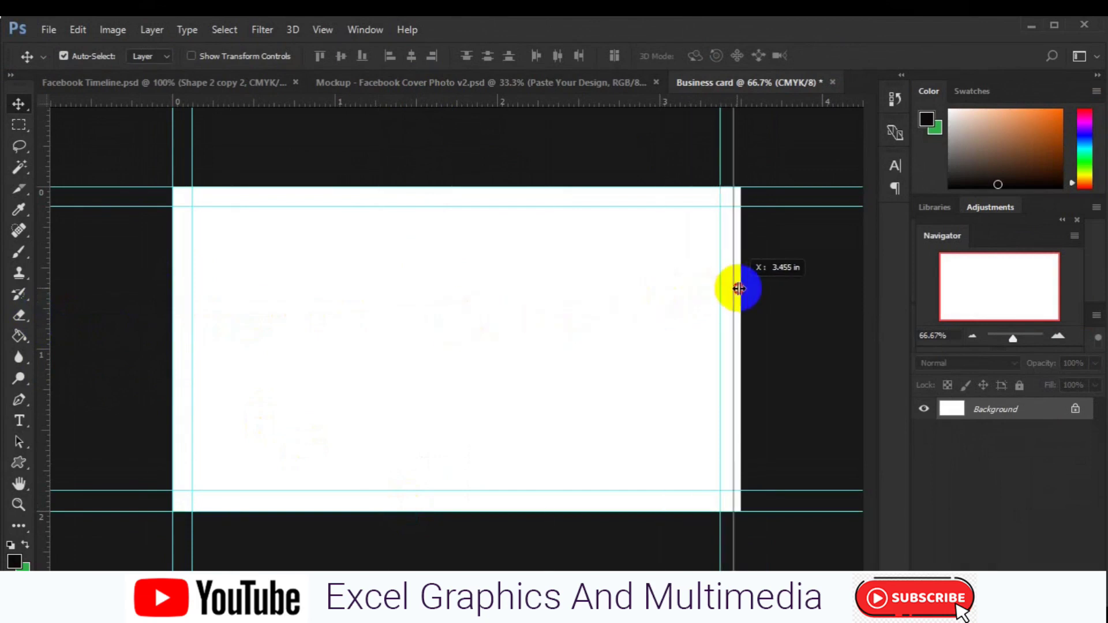
{"action": "left_click_drag", "start_coordinate": [723, 288], "coordinate": [742, 288]}
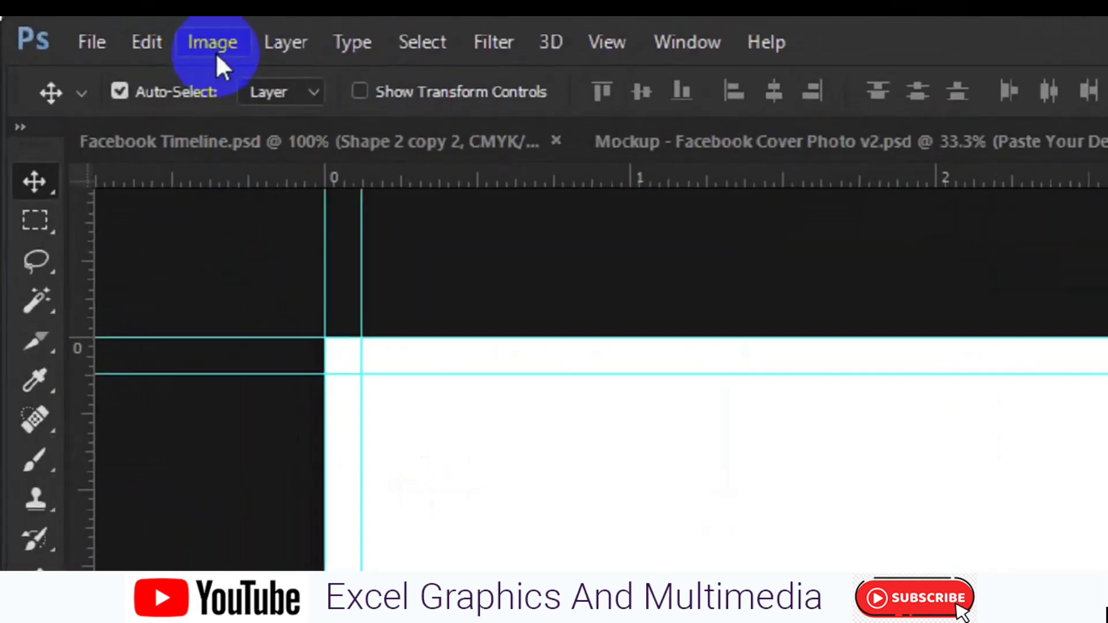
- Add another relative 0.25 inch to the canvas width and height
{"action": "left_click", "coordinate": [112, 30]}
{"action": "left_click", "coordinate": [298, 307]}
{"action": "type", "text": "0.25"}
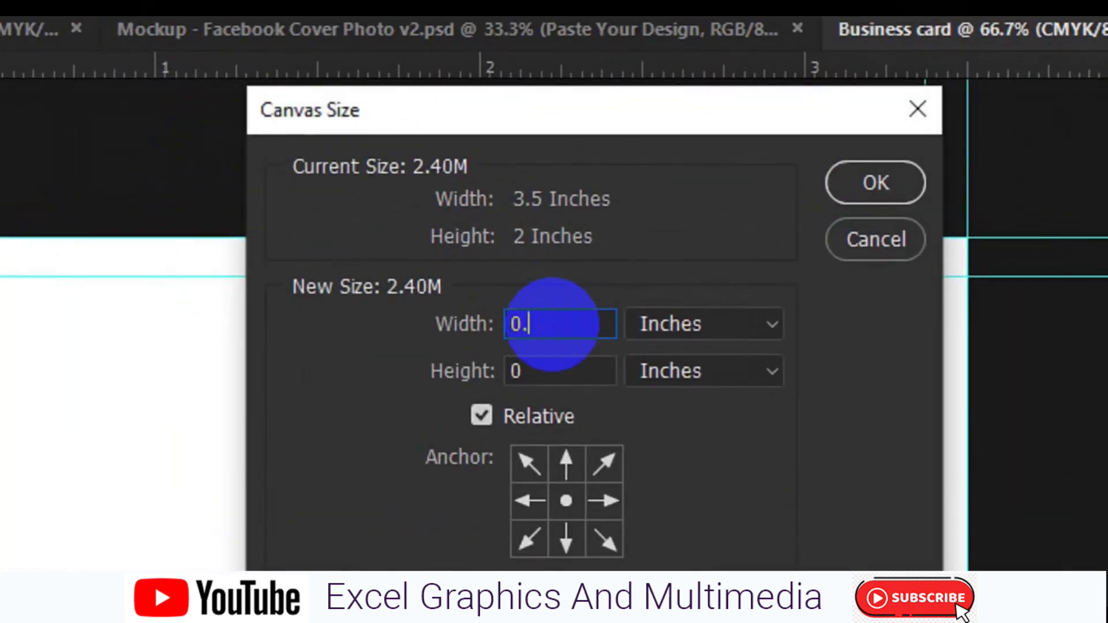
{"action": "left_click", "coordinate": [559, 362]}
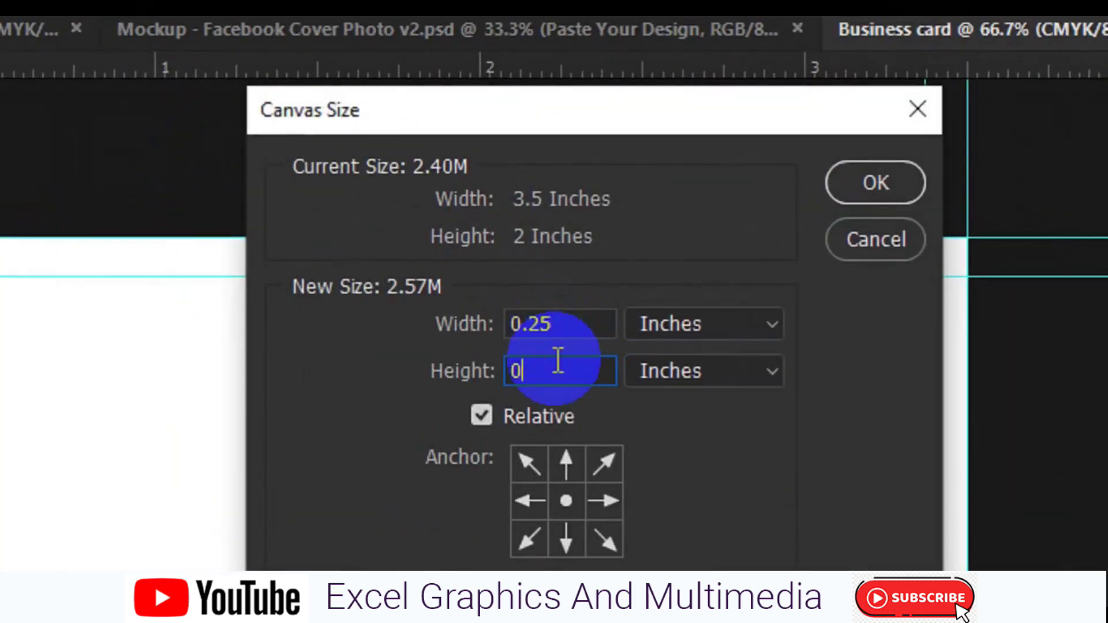
{"action": "type", "text": ".25"}
{"action": "left_click", "coordinate": [842, 179]}
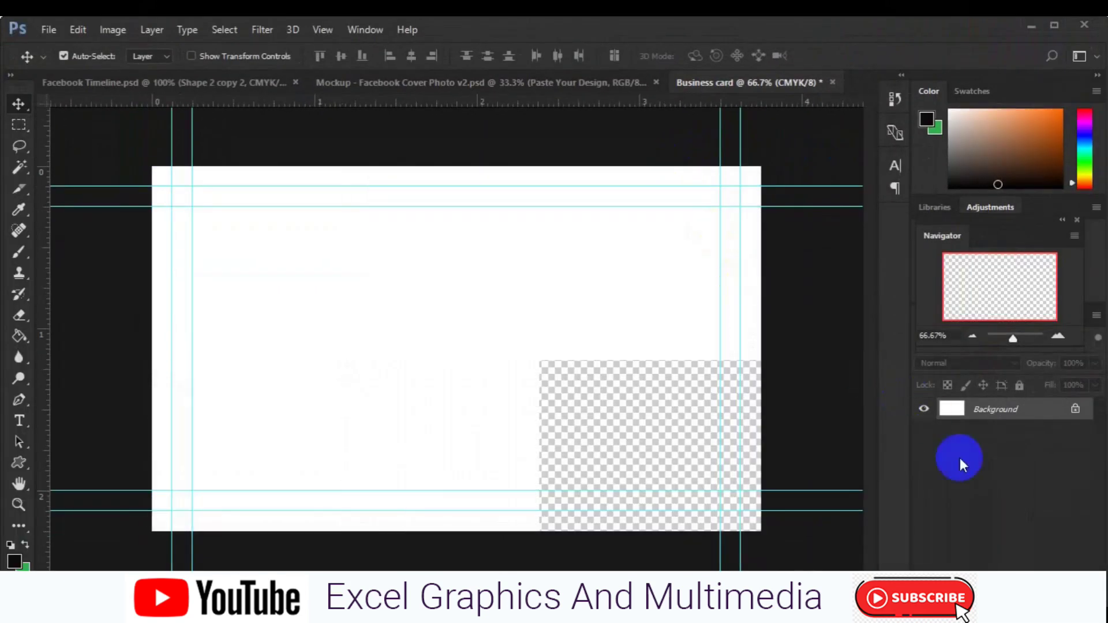
{"action": "left_click_drag", "start_coordinate": [26, 468], "coordinate": [55, 476]}
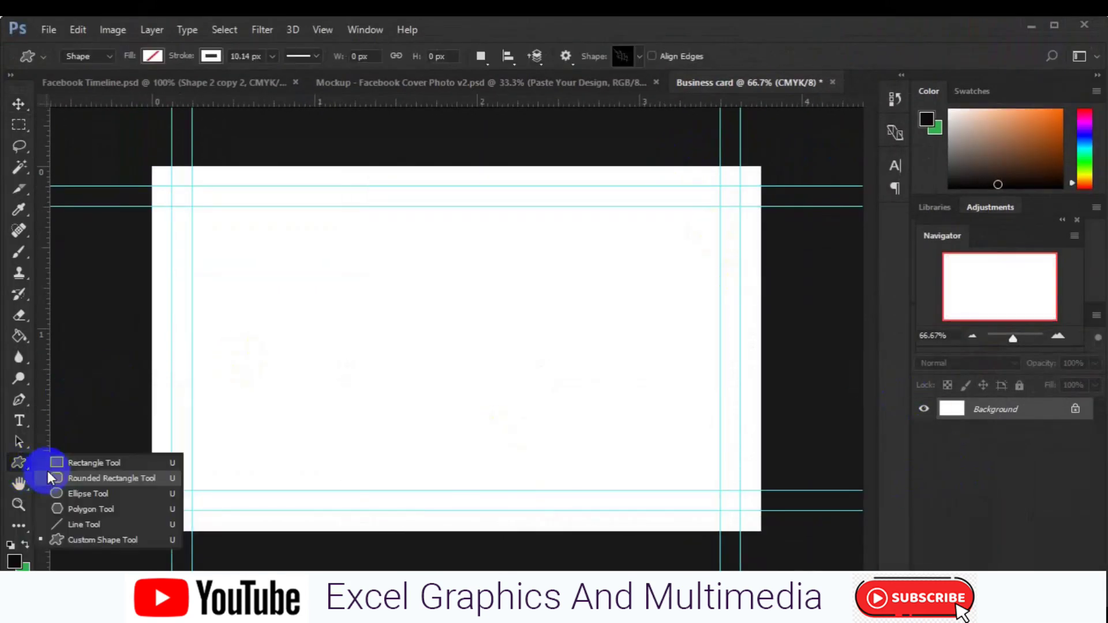
- Draw a black-filled rounded rectangle covering the entire card canvas
{"action": "left_click", "coordinate": [214, 56]}
{"action": "left_click", "coordinate": [141, 86]}
{"action": "left_click", "coordinate": [152, 56]}
{"action": "left_click", "coordinate": [74, 386]}
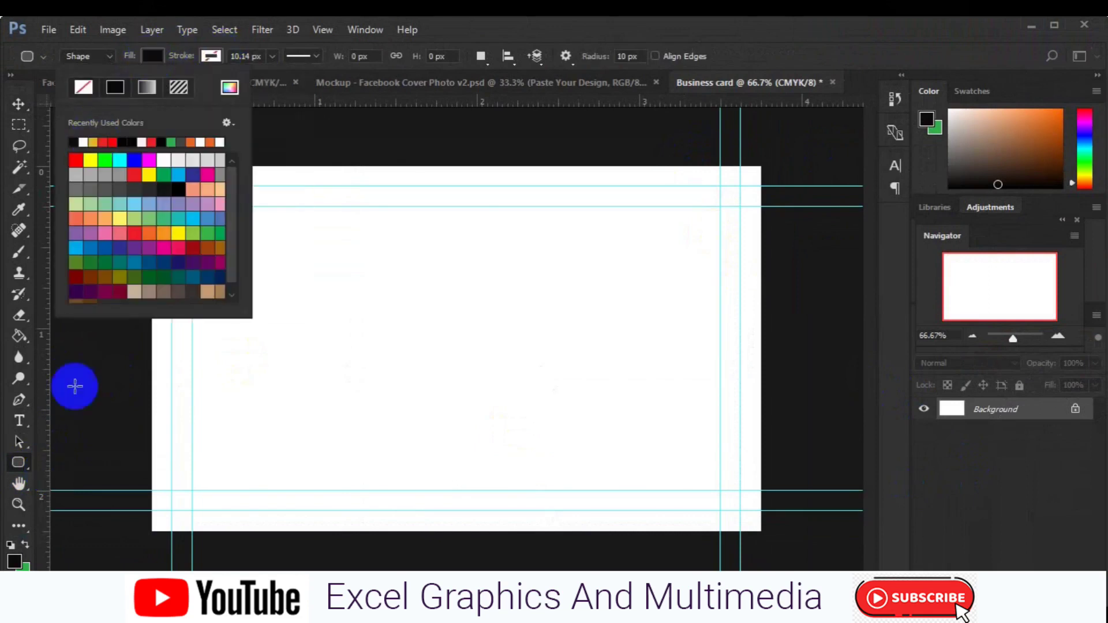
{"action": "left_click", "coordinate": [19, 464]}
{"action": "left_click_drag", "start_coordinate": [149, 162], "coordinate": [794, 537]}
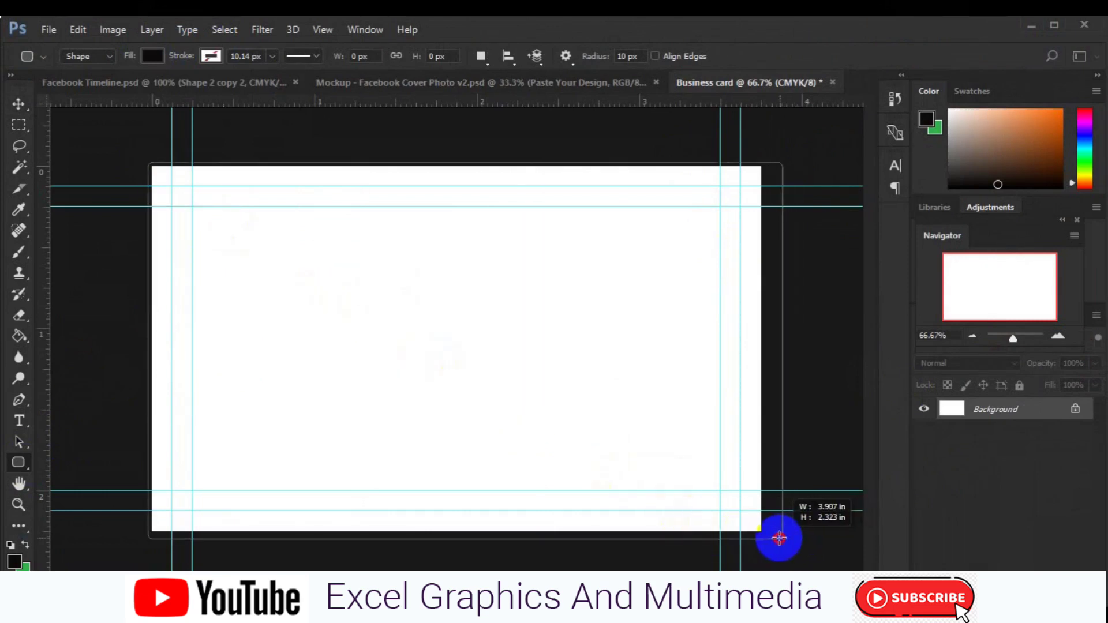
{"action": "left_click_drag", "start_coordinate": [795, 537], "coordinate": [780, 538]}
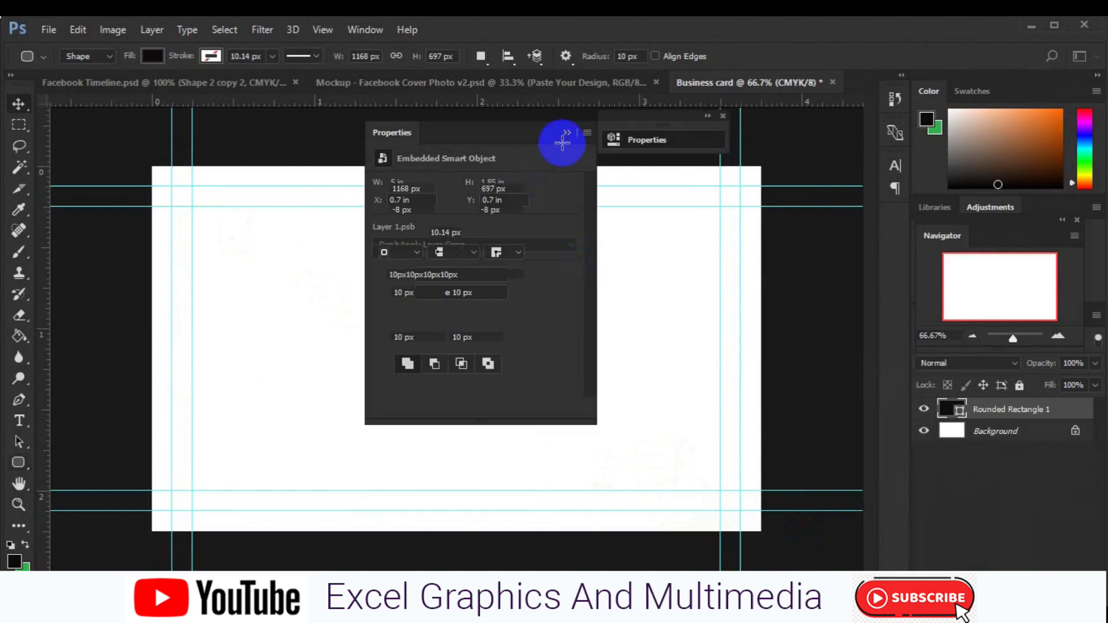
- Collapse the shape properties and add a new empty Layer 1 above the rectangle
{"action": "key", "text": "v"}
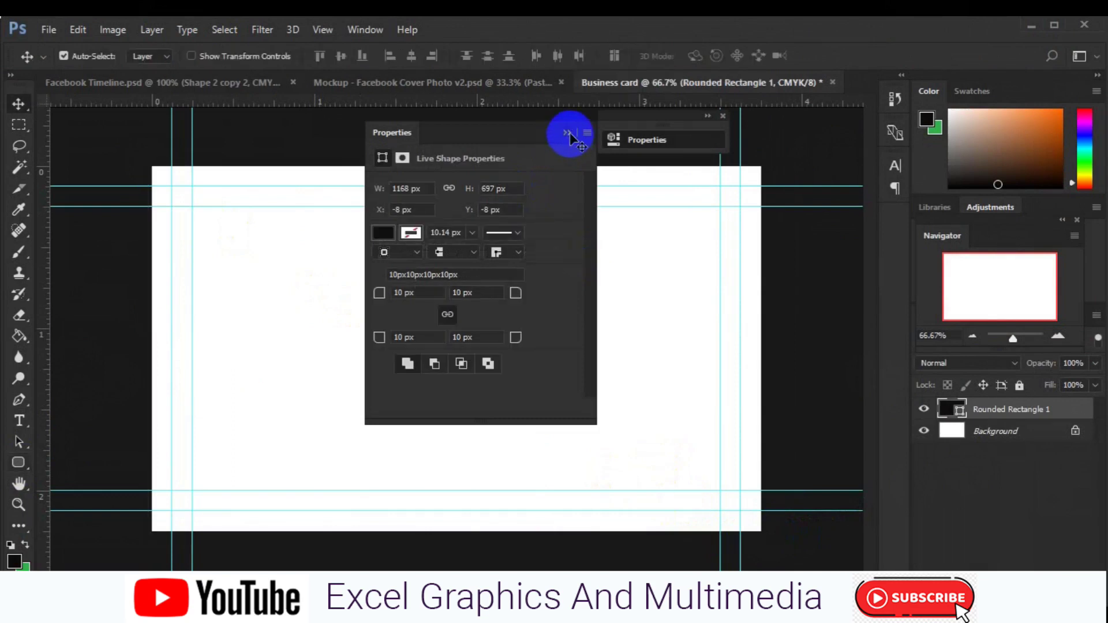
{"action": "left_click", "coordinate": [569, 134]}
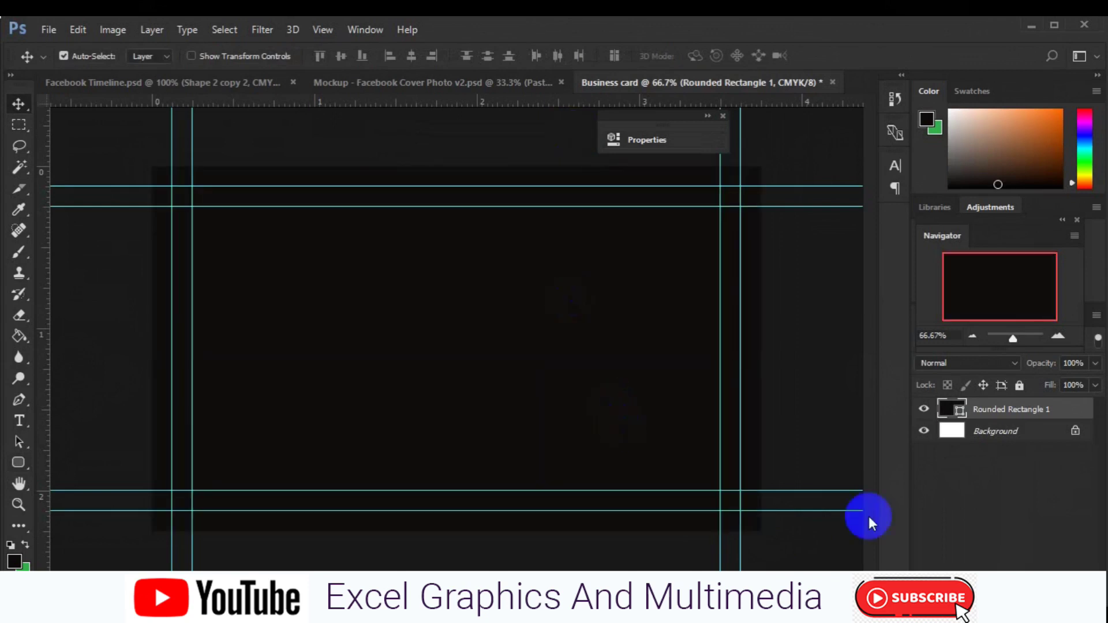
{"action": "key", "text": "ctrl+shift+alt+n"}
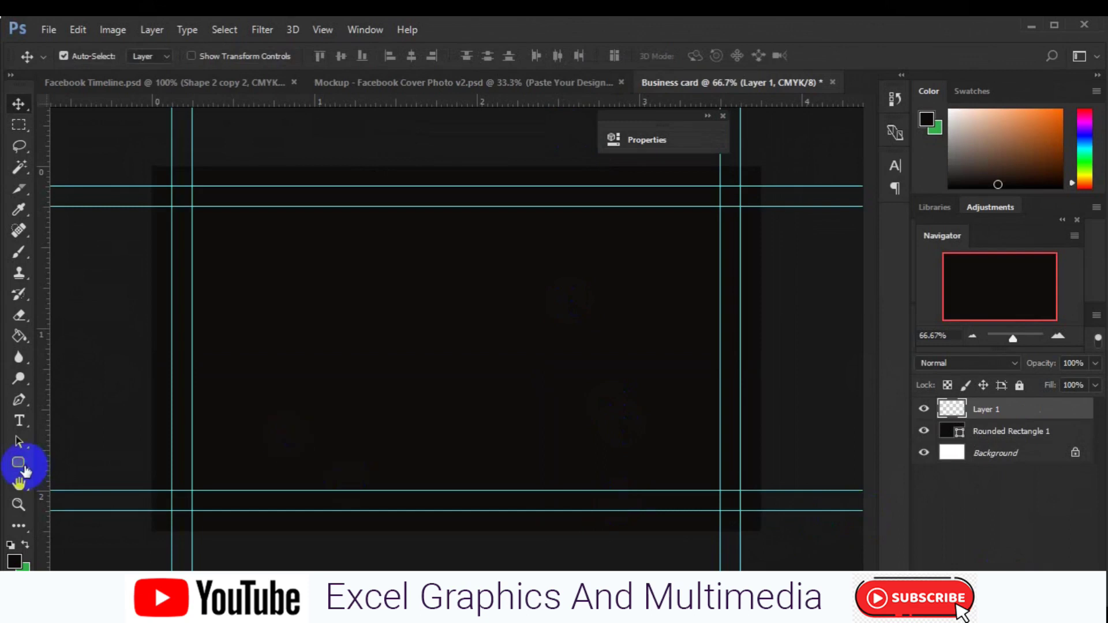
- Draw a light grey rectangle band spanning the full width of the card's top
{"action": "right_click", "coordinate": [25, 467]}
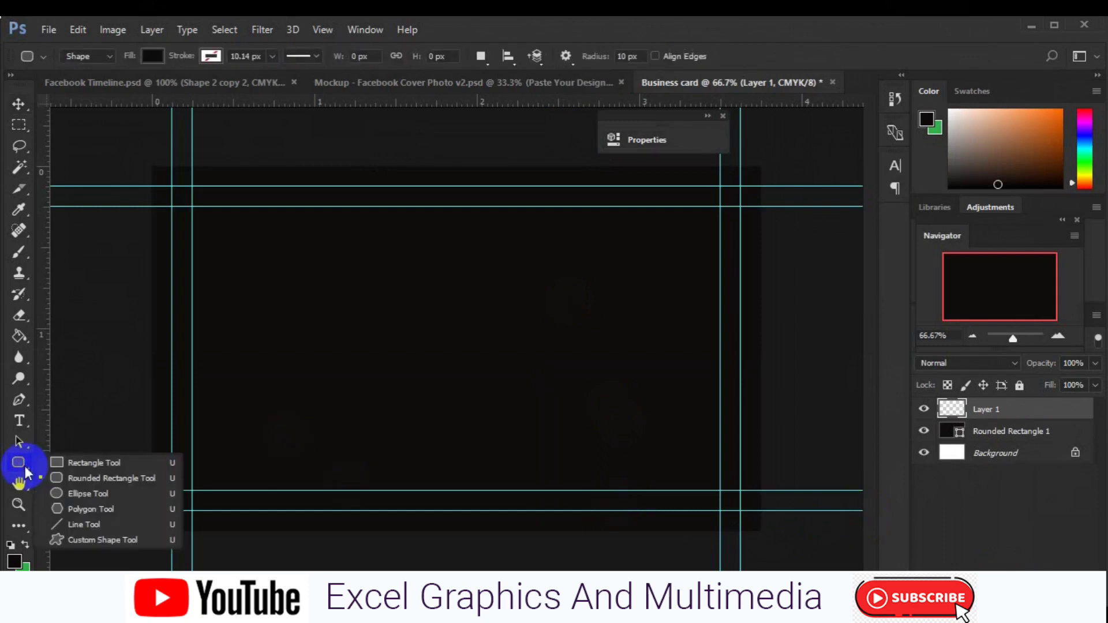
{"action": "left_click", "coordinate": [58, 462]}
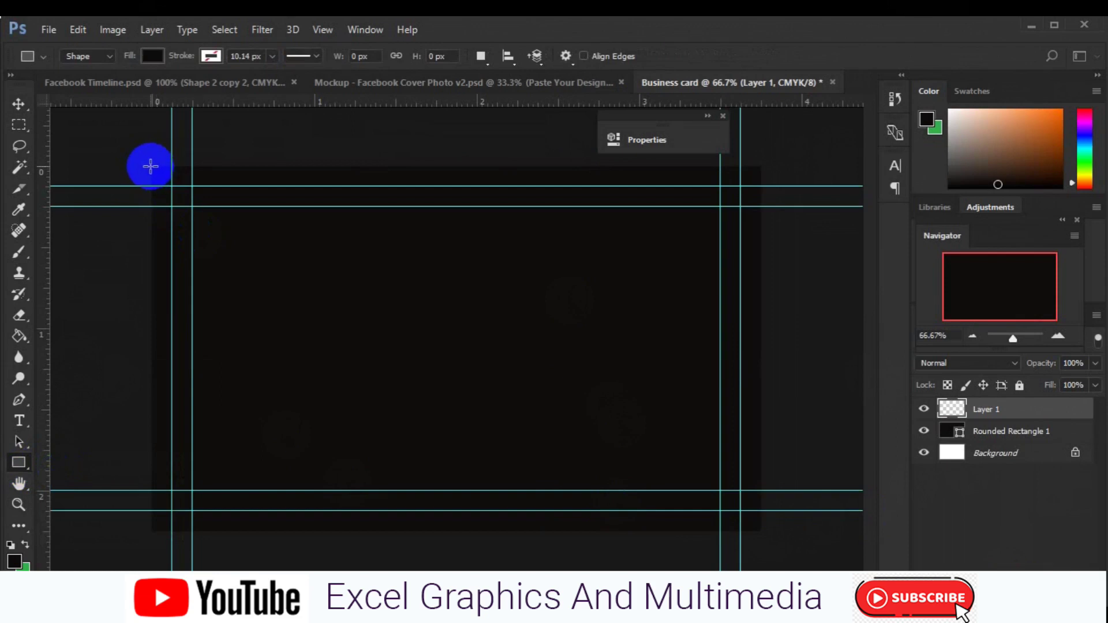
{"action": "left_click_drag", "start_coordinate": [150, 167], "coordinate": [749, 283]}
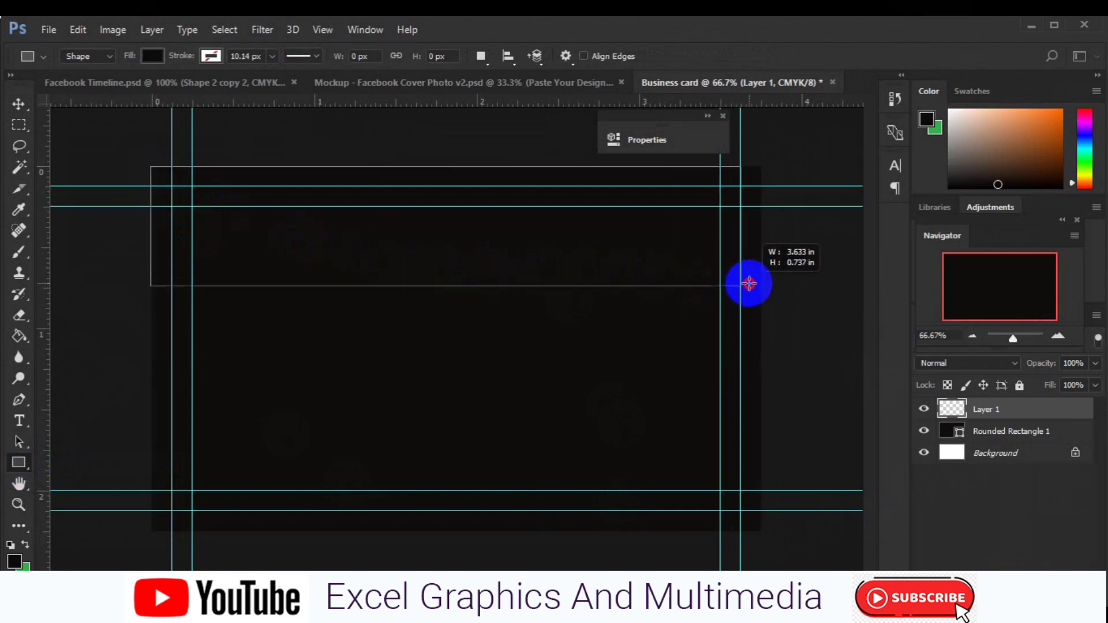
{"action": "left_click_drag", "start_coordinate": [749, 282], "coordinate": [761, 283]}
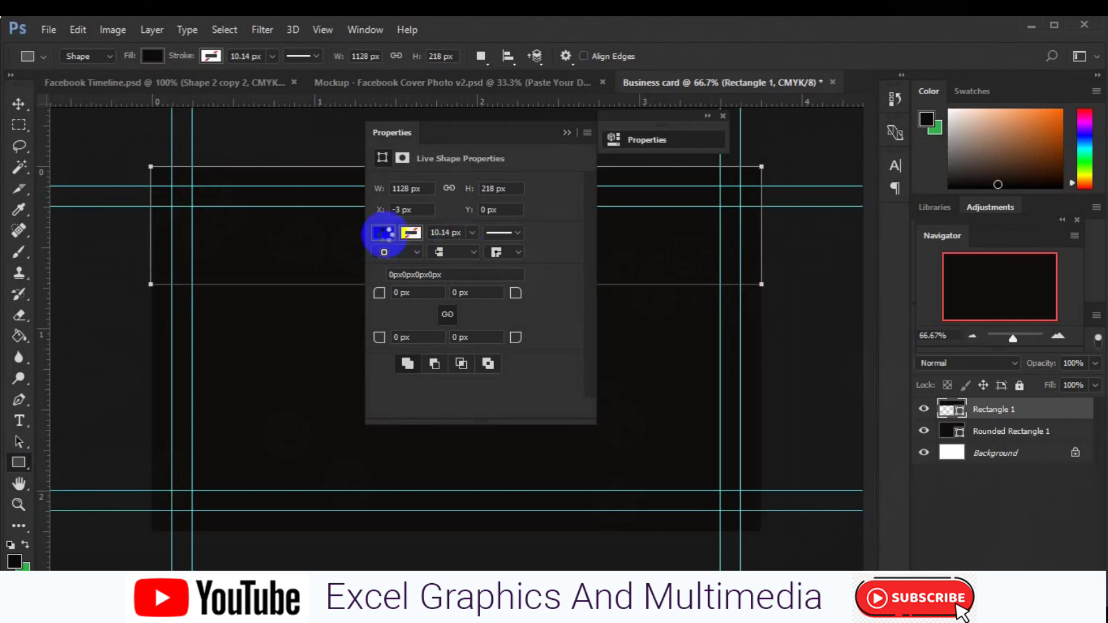
{"action": "left_click", "coordinate": [386, 234]}
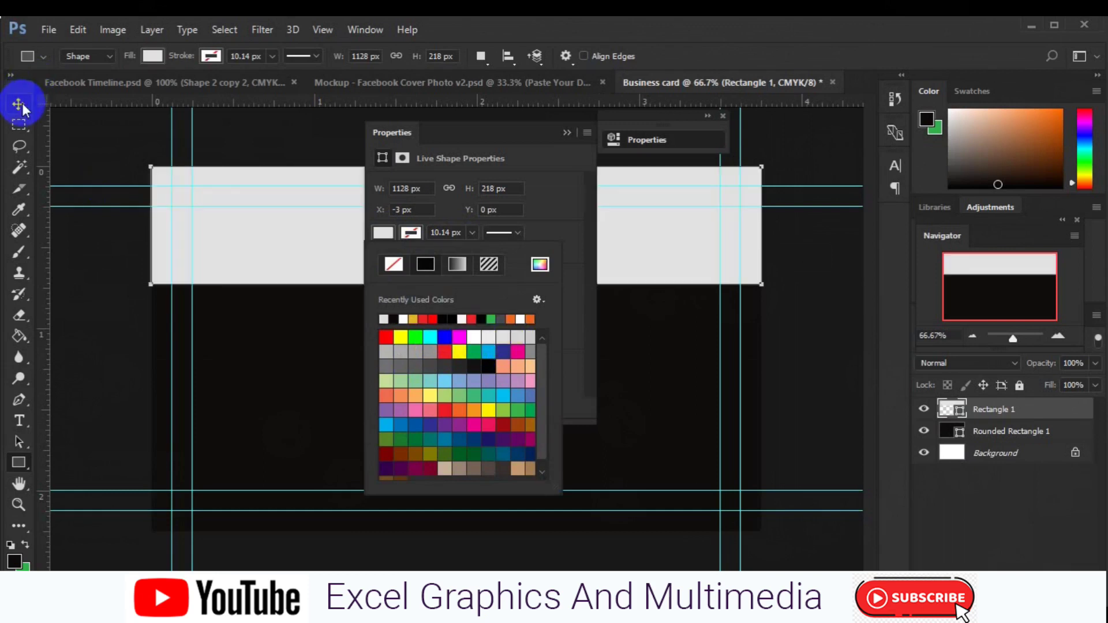
{"action": "left_click", "coordinate": [21, 103]}
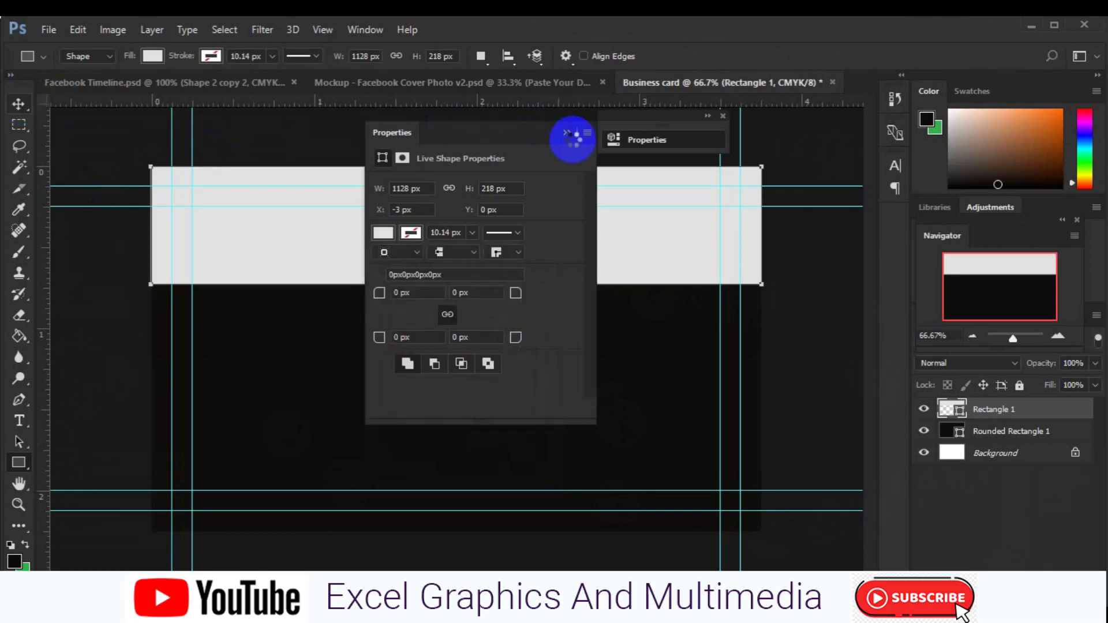
{"action": "left_click", "coordinate": [567, 134]}
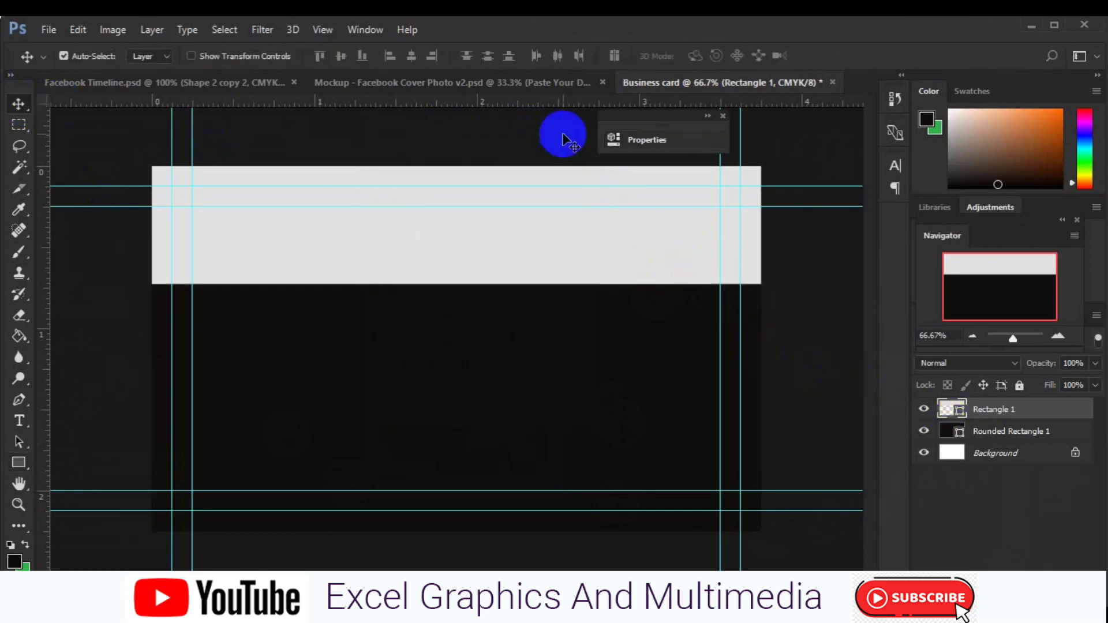
- Duplicate the grey band as Rectangle 1 copy and reselect the original band
{"action": "key", "text": "ctrl+j"}
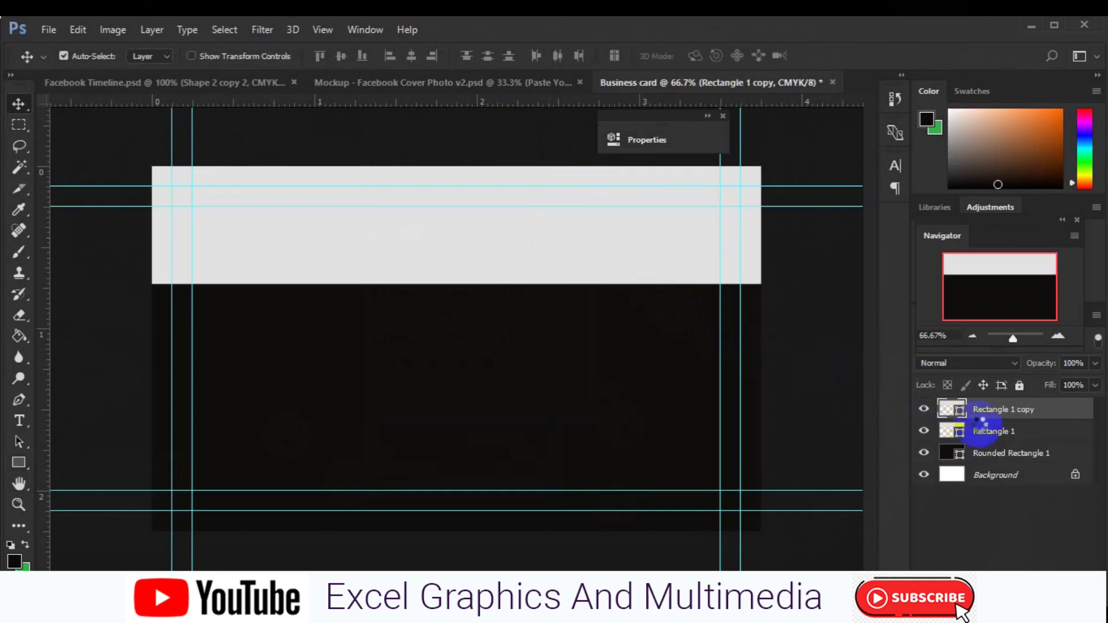
{"action": "left_click", "coordinate": [981, 427]}
{"action": "key", "text": "ctrl+t"}
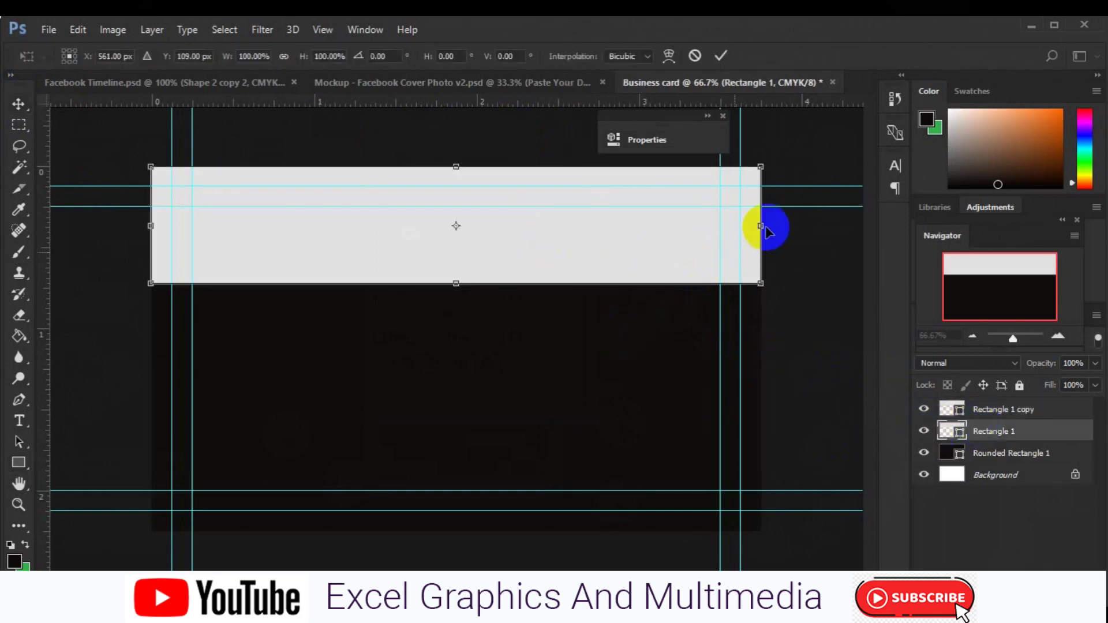
- Resize Rectangle 1 to fit the inner side guides as a lower panel below the top band
{"action": "left_click_drag", "start_coordinate": [761, 226], "coordinate": [725, 233]}
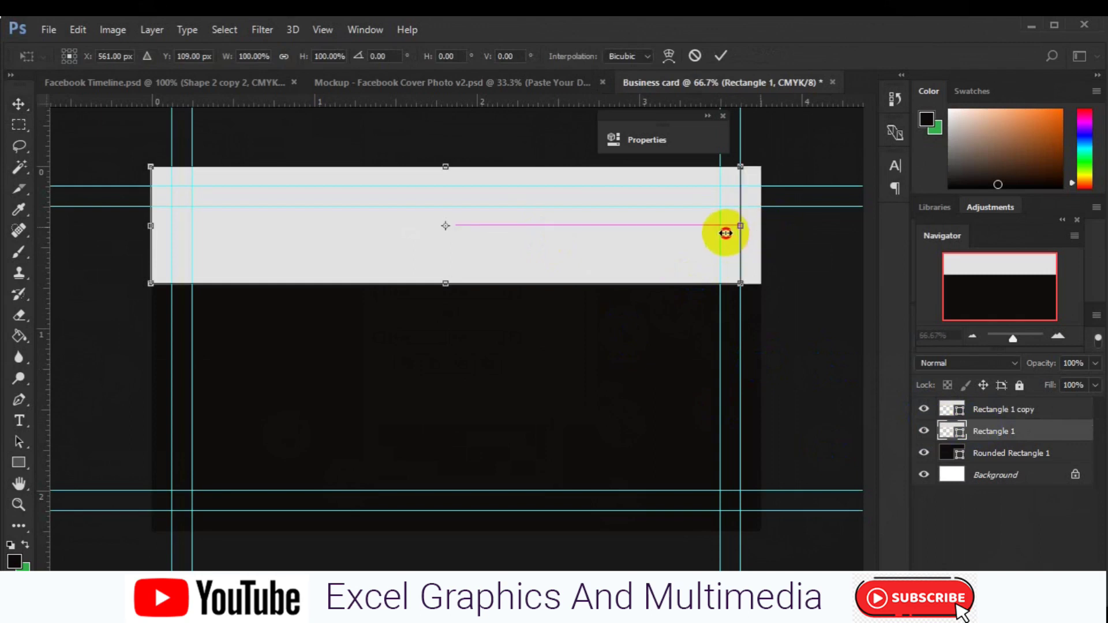
{"action": "left_click_drag", "start_coordinate": [716, 233], "coordinate": [717, 233]}
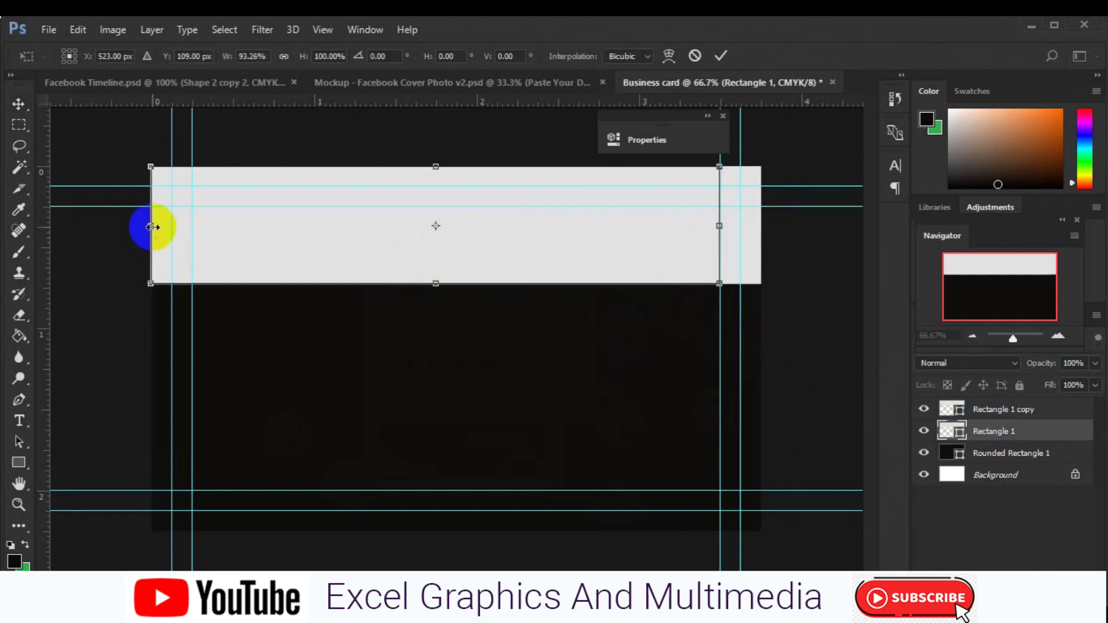
{"action": "left_click_drag", "start_coordinate": [156, 230], "coordinate": [193, 240]}
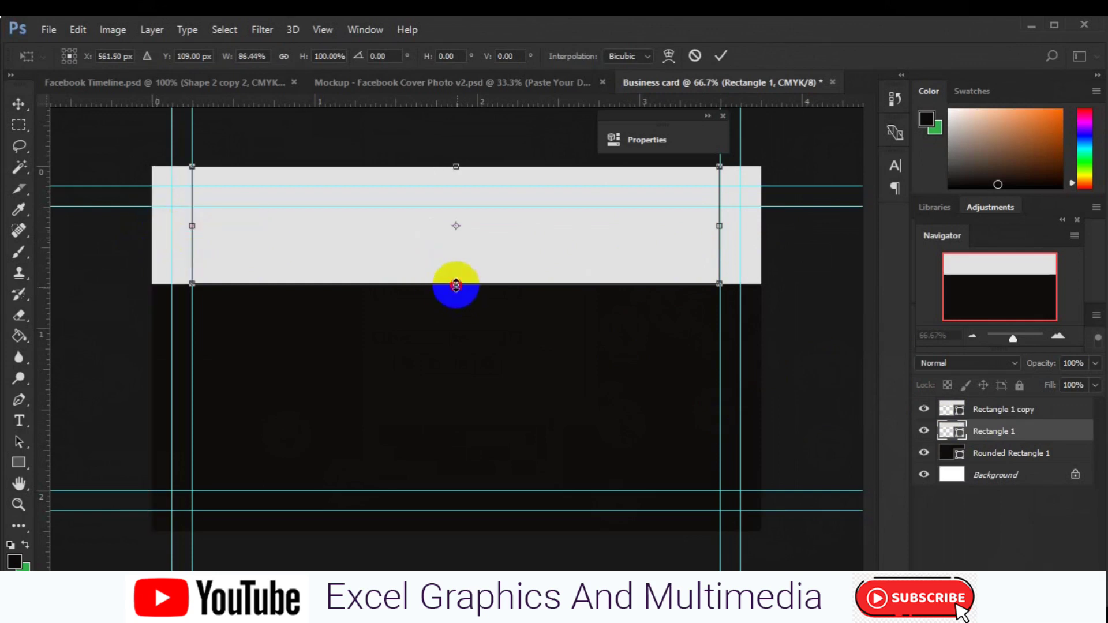
{"action": "left_click_drag", "start_coordinate": [456, 285], "coordinate": [456, 297]}
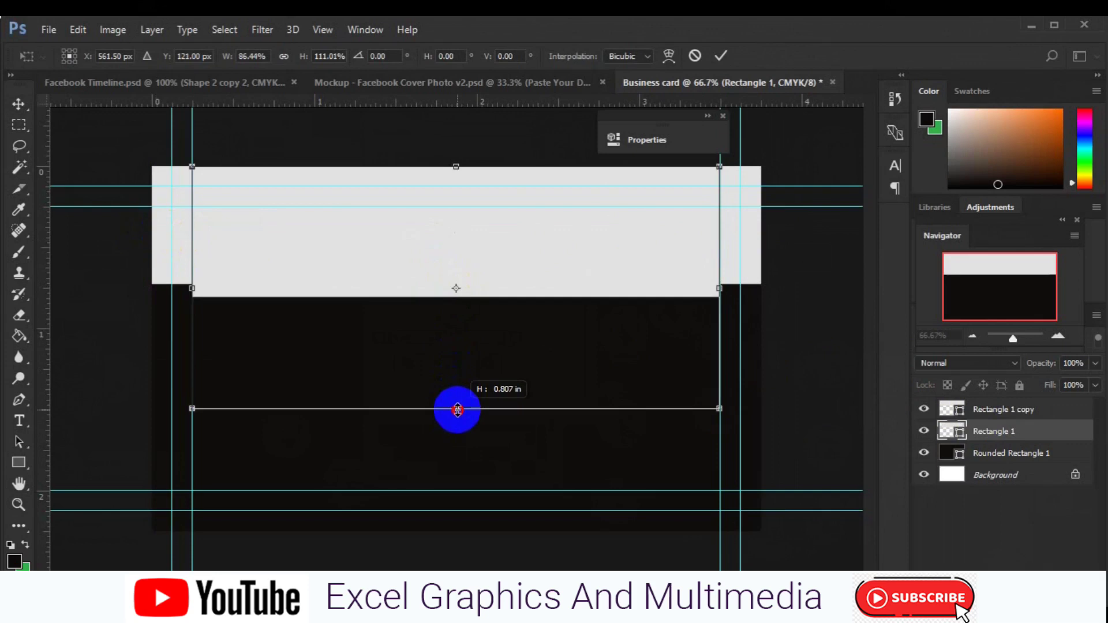
{"action": "left_click_drag", "start_coordinate": [458, 410], "coordinate": [458, 409]}
{"action": "left_click_drag", "start_coordinate": [461, 299], "coordinate": [464, 355]}
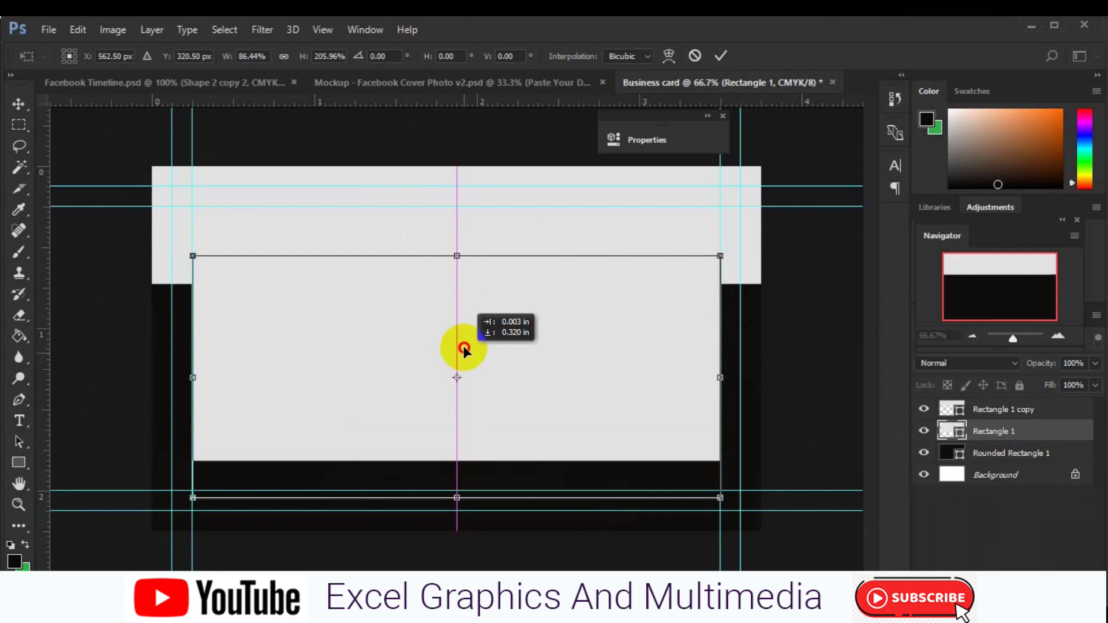
{"action": "left_click_drag", "start_coordinate": [464, 349], "coordinate": [465, 351]}
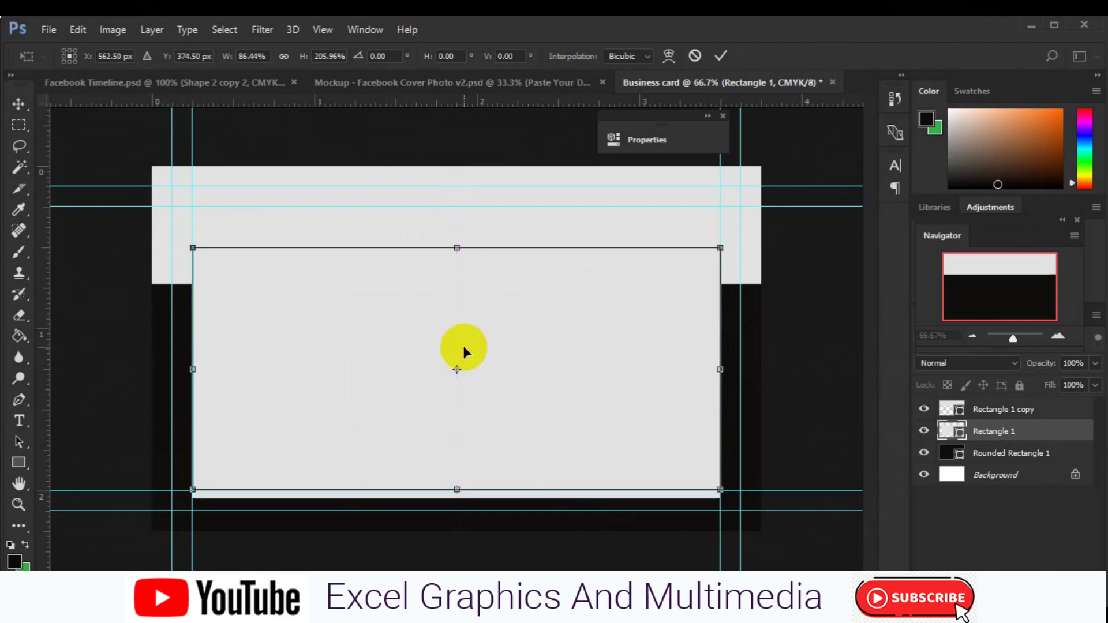
{"action": "mouse_move", "coordinate": [456, 248]}
{"action": "left_mouse_down"}
{"action": "mouse_move", "coordinate": [458, 342]}
{"action": "mouse_move", "coordinate": [455, 324]}
{"action": "left_mouse_up"}
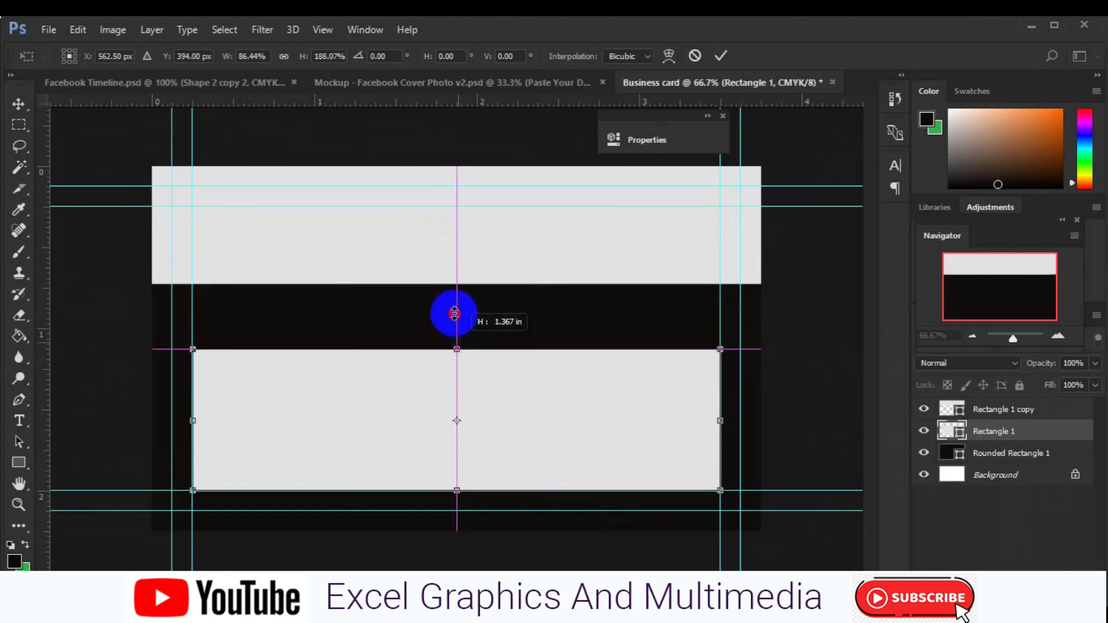
{"action": "left_click_drag", "start_coordinate": [454, 312], "coordinate": [454, 312]}
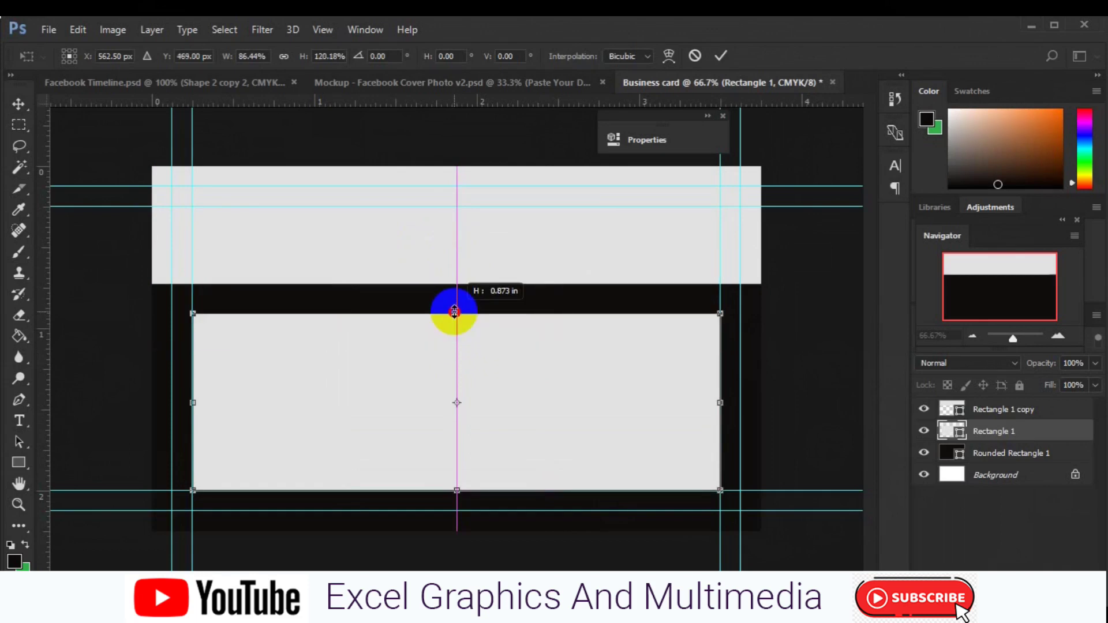
{"action": "key", "text": "Return"}
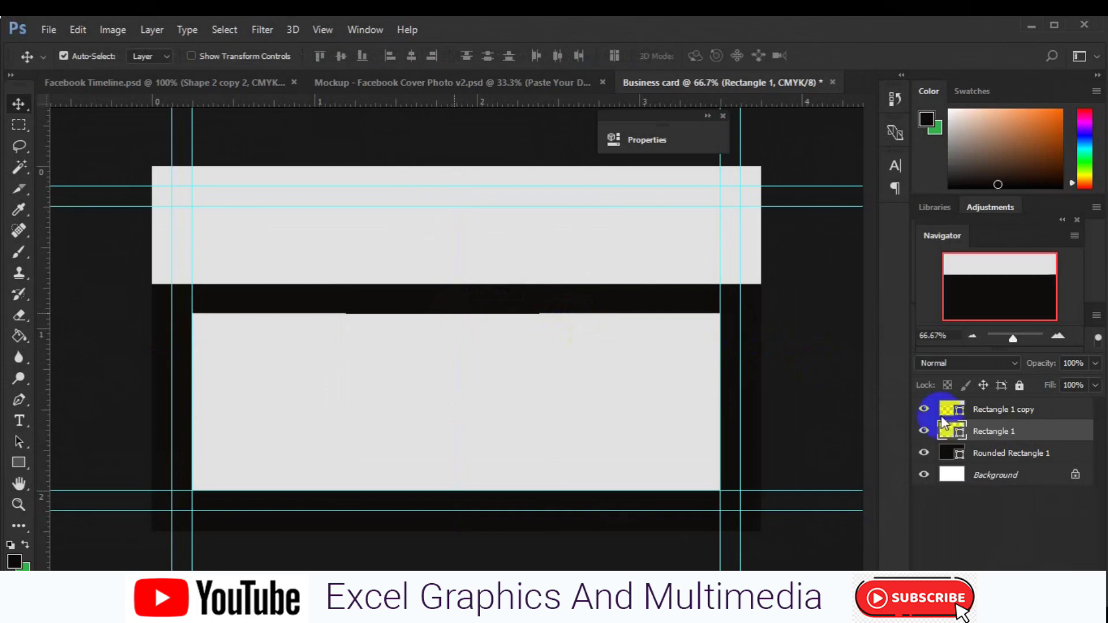
- On a new layer, draw a thin light grey strip, Rectangle 2, under the top band
{"action": "left_click", "coordinate": [883, 491]}
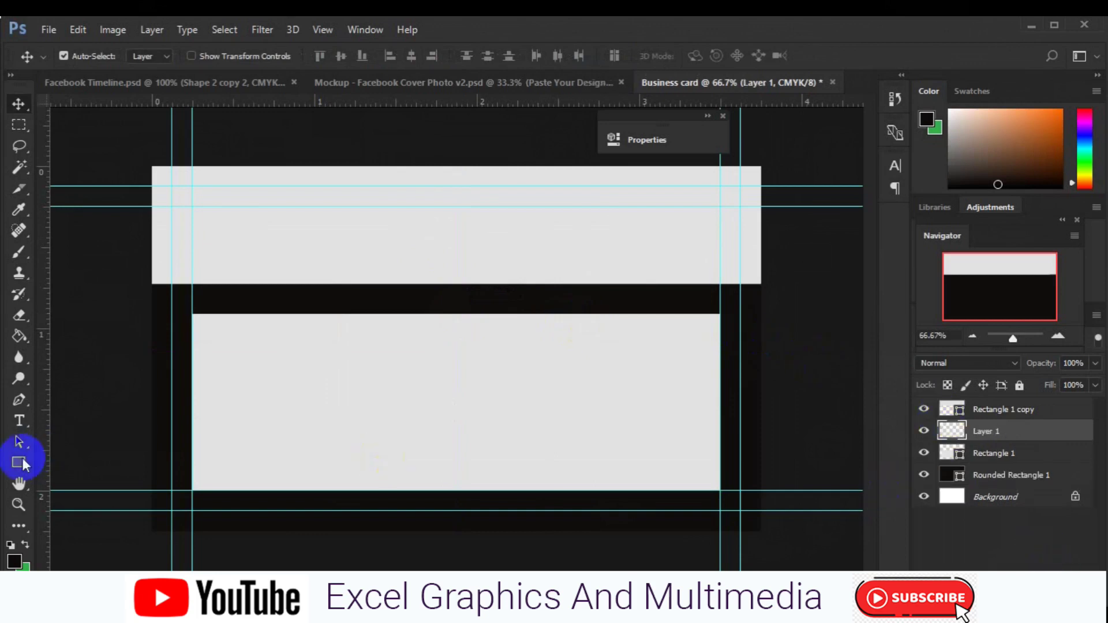
{"action": "left_click", "coordinate": [19, 462]}
{"action": "left_click_drag", "start_coordinate": [148, 288], "coordinate": [765, 292]}
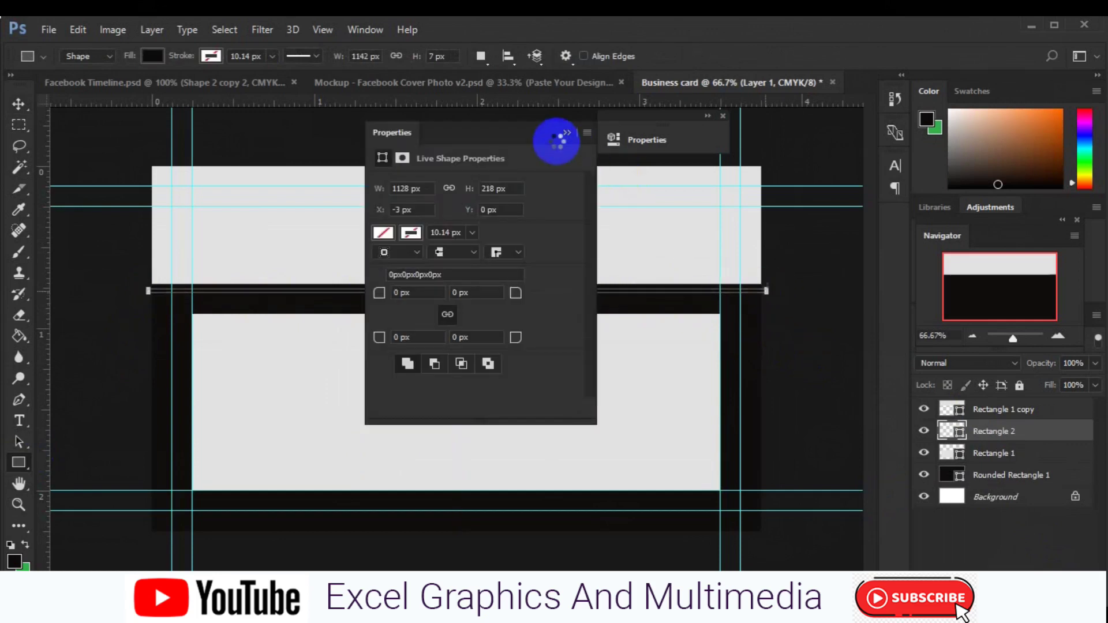
{"action": "left_click", "coordinate": [383, 233]}
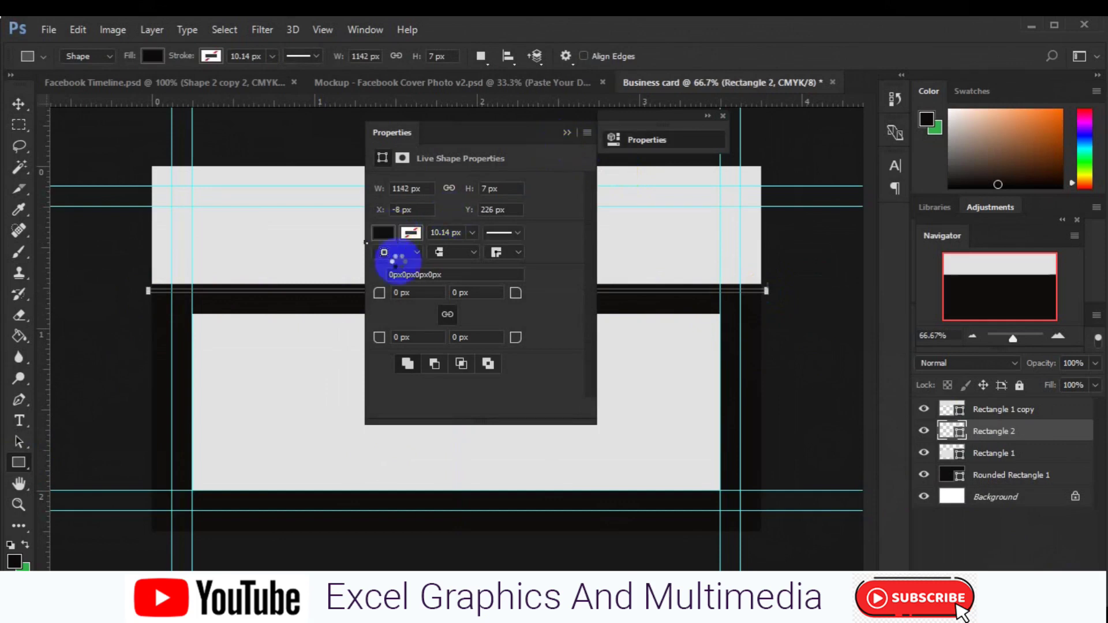
{"action": "left_click", "coordinate": [174, 252]}
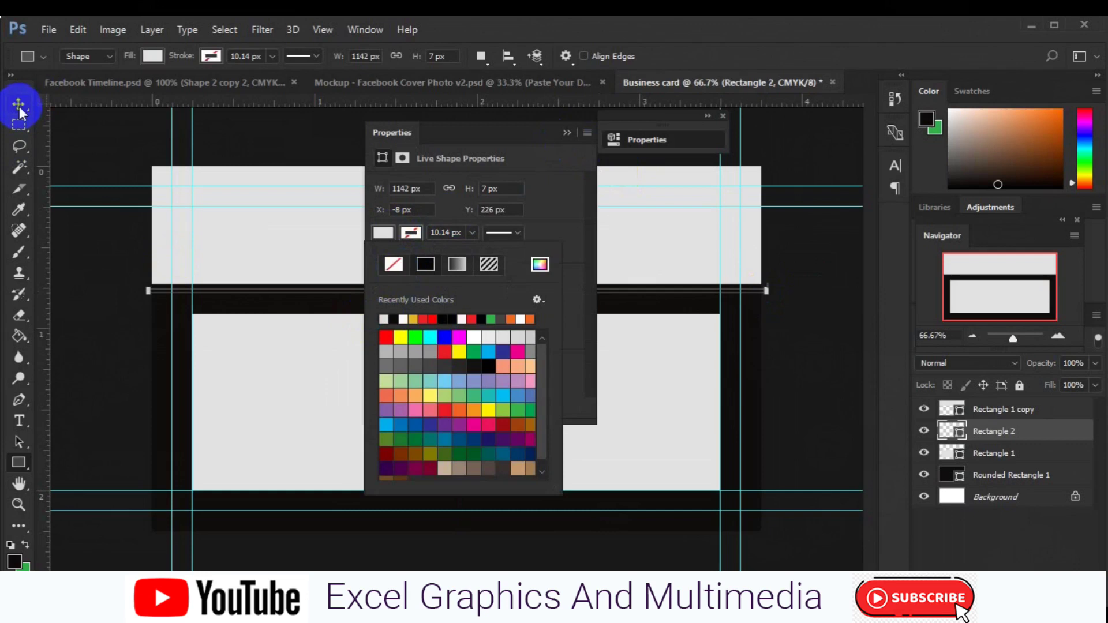
{"action": "left_click", "coordinate": [19, 107]}
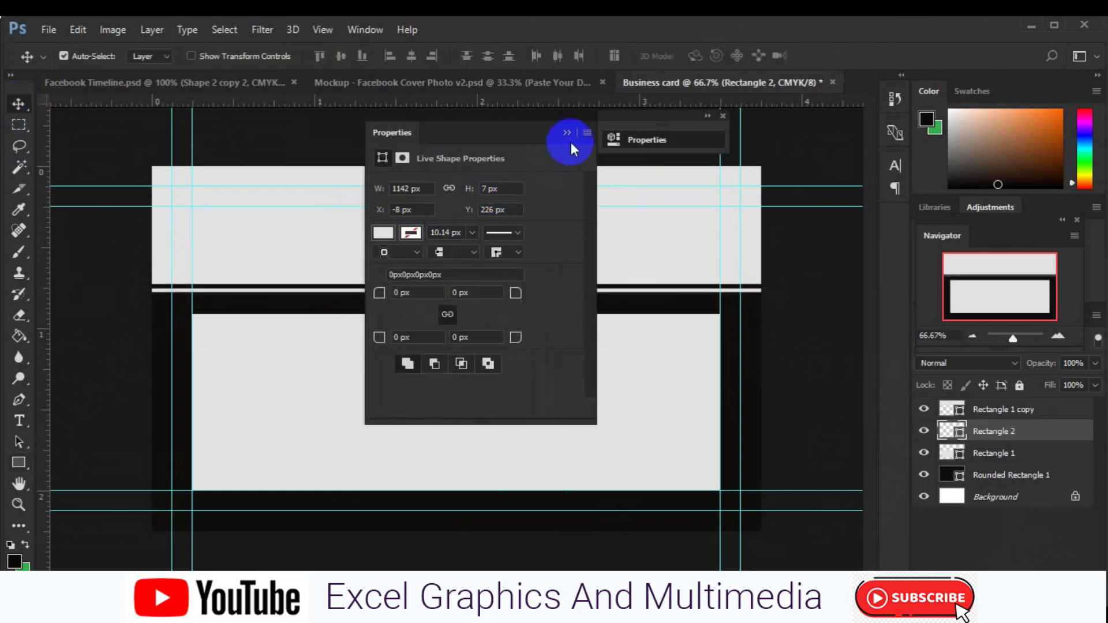
- Duplicate the large grey lower panel layer
{"action": "left_click", "coordinate": [571, 144]}
{"action": "left_click", "coordinate": [570, 402]}
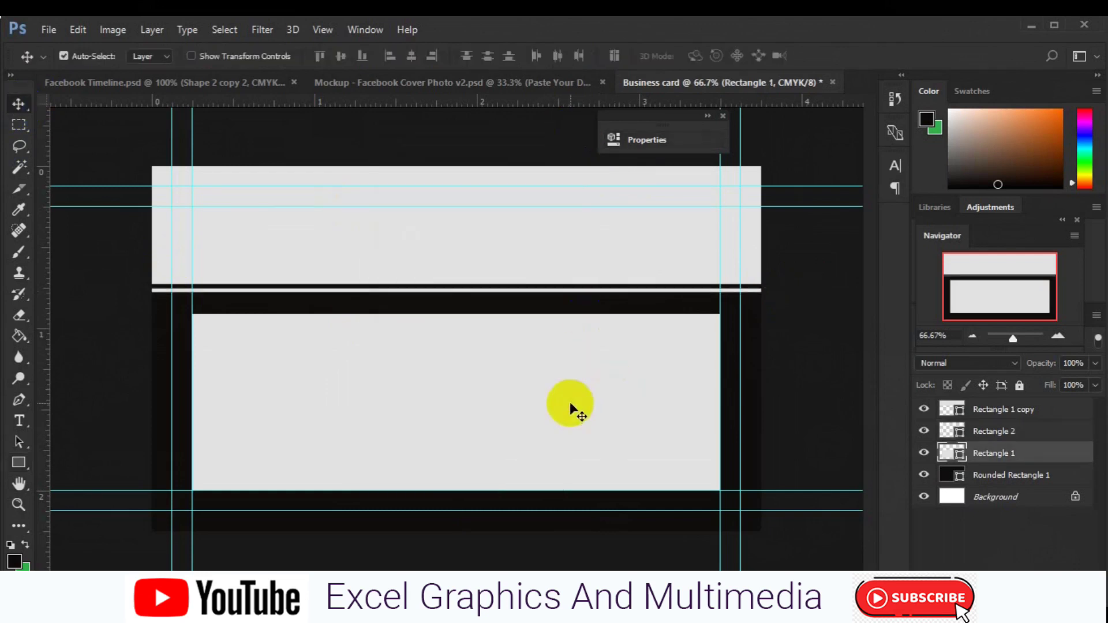
{"action": "key", "text": "ctrl+j"}
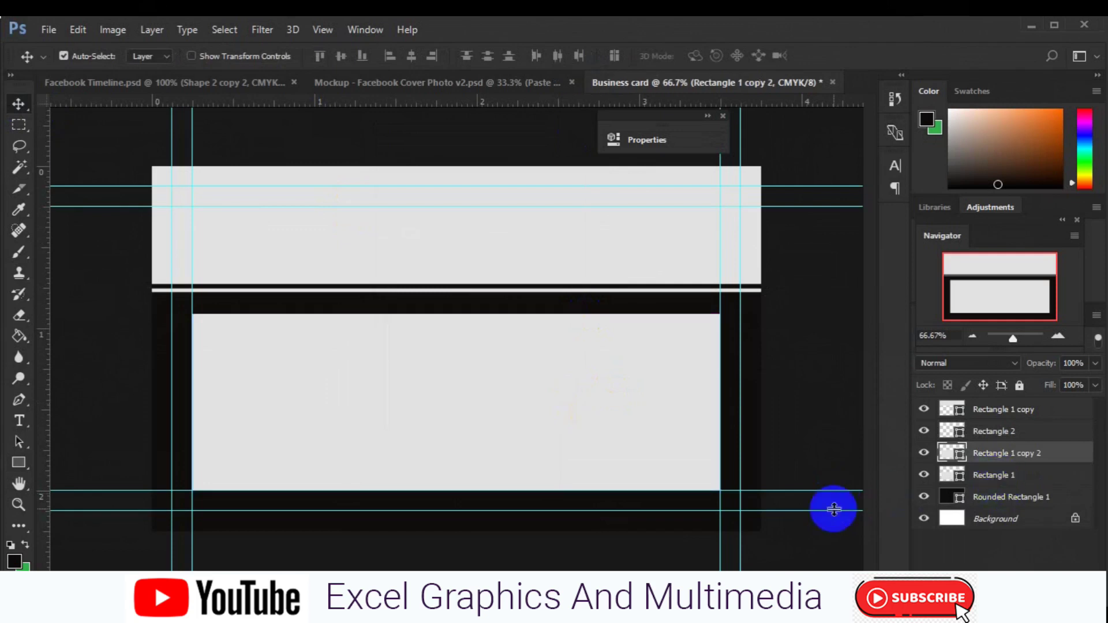
- Narrow the duplicated panel from its left edge so it covers only the right side
{"action": "key", "text": "ctrl+t"}
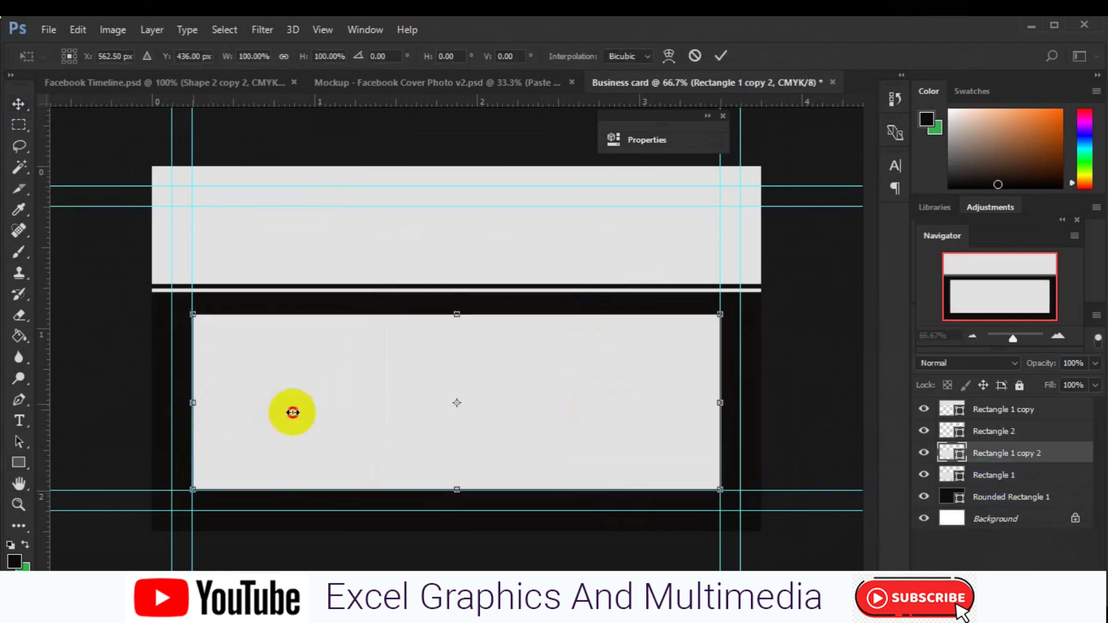
{"action": "left_click_drag", "start_coordinate": [192, 406], "coordinate": [439, 411]}
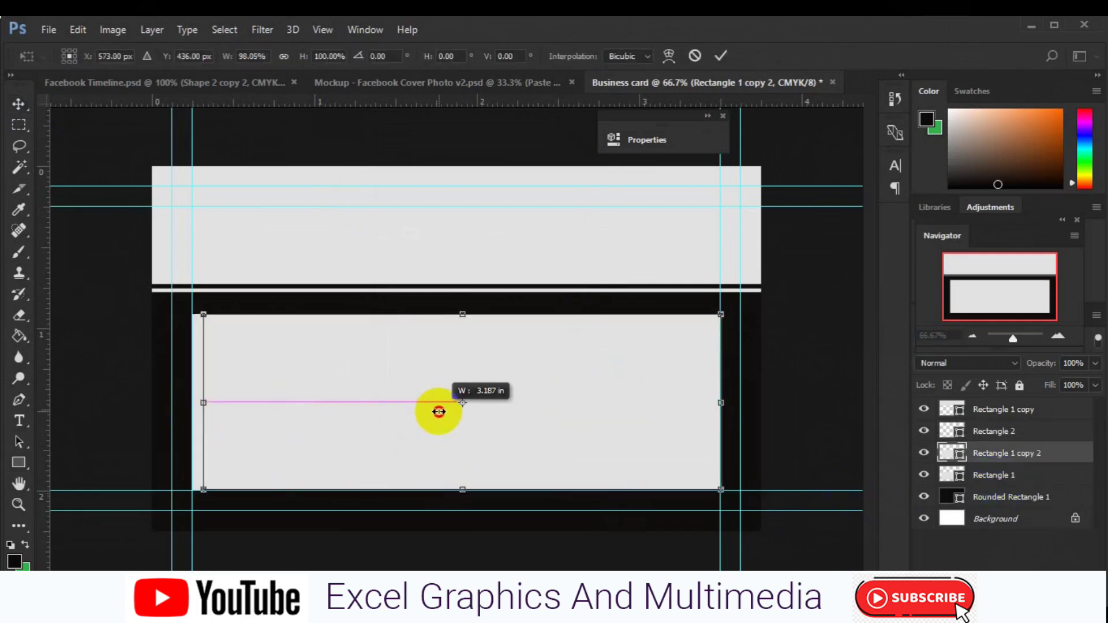
{"action": "key", "text": "Return"}
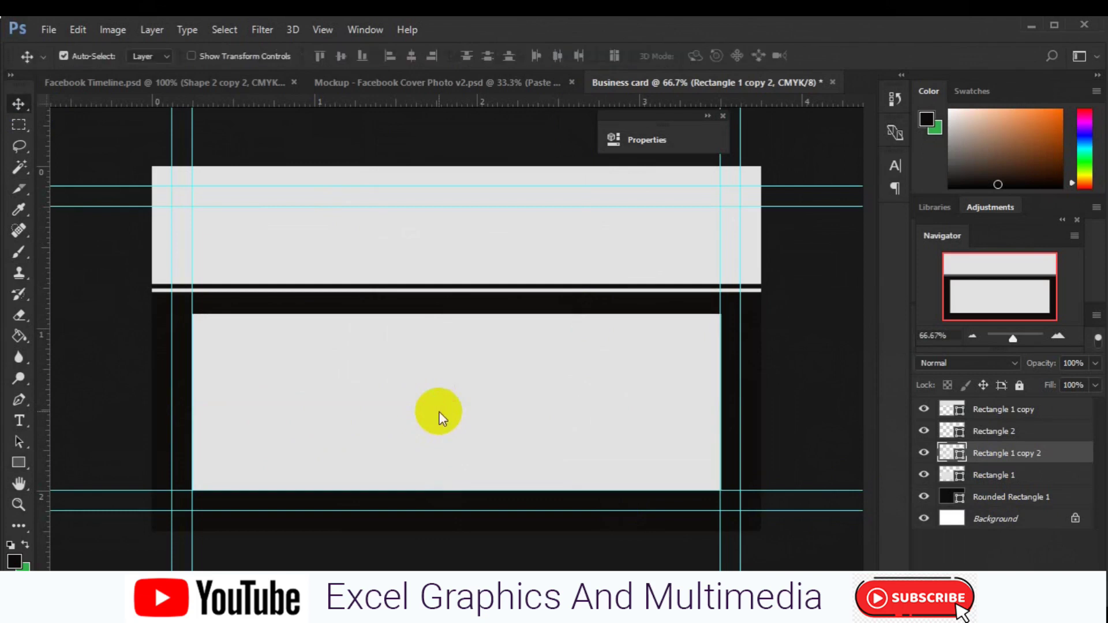
- Change the large lower panel's fill to dark slate grey #41474d
{"action": "double_click", "coordinate": [958, 475]}
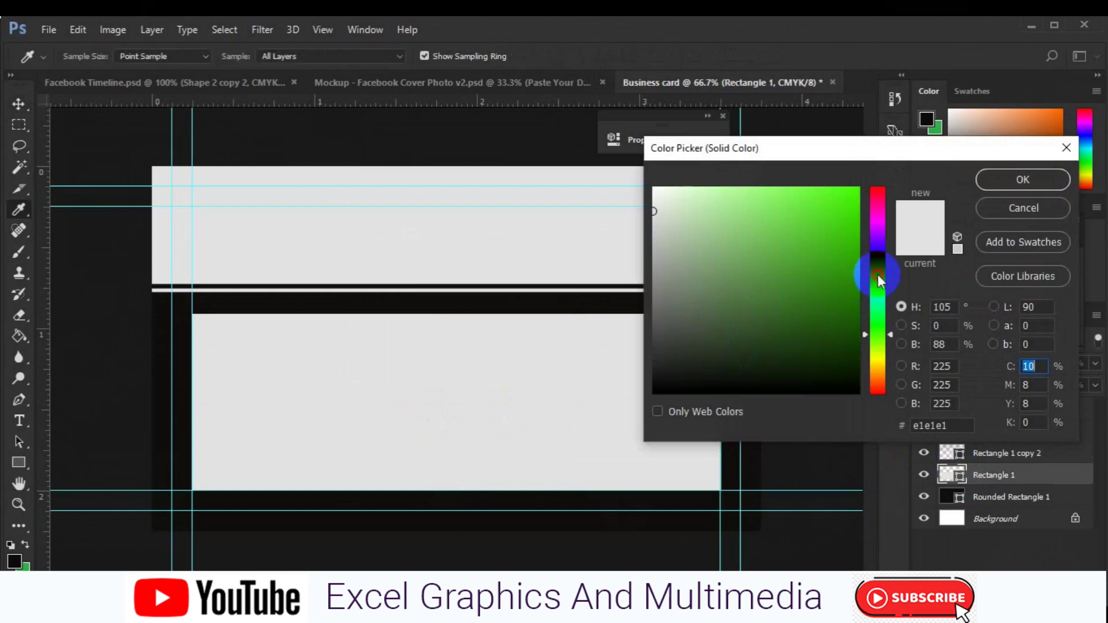
{"action": "left_click", "coordinate": [878, 275]}
{"action": "left_click", "coordinate": [659, 285]}
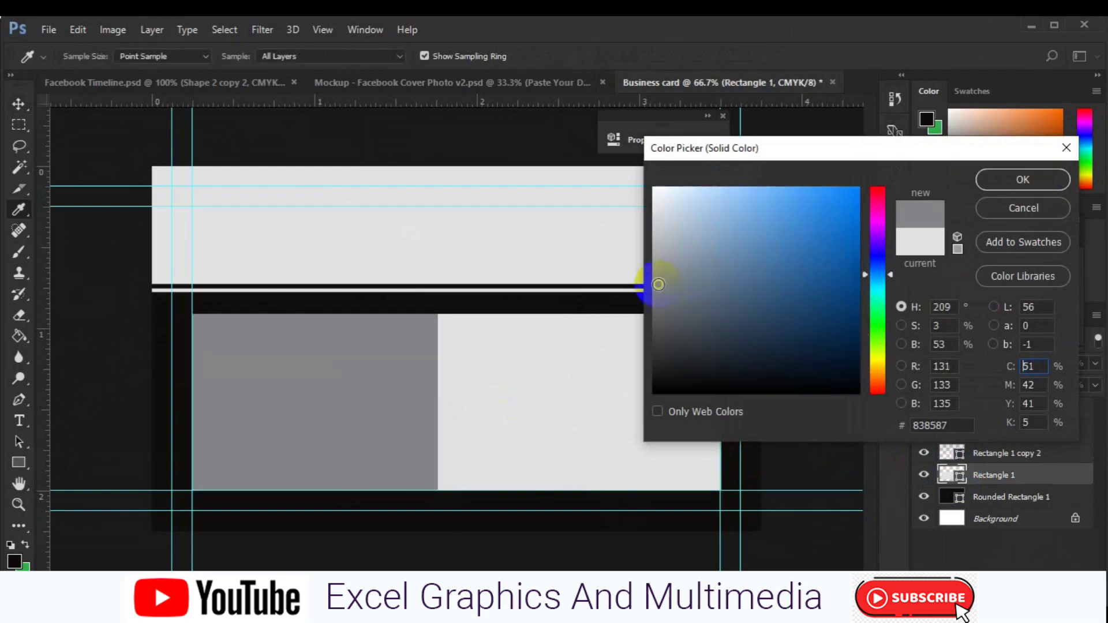
{"action": "left_click_drag", "start_coordinate": [659, 285], "coordinate": [667, 277]}
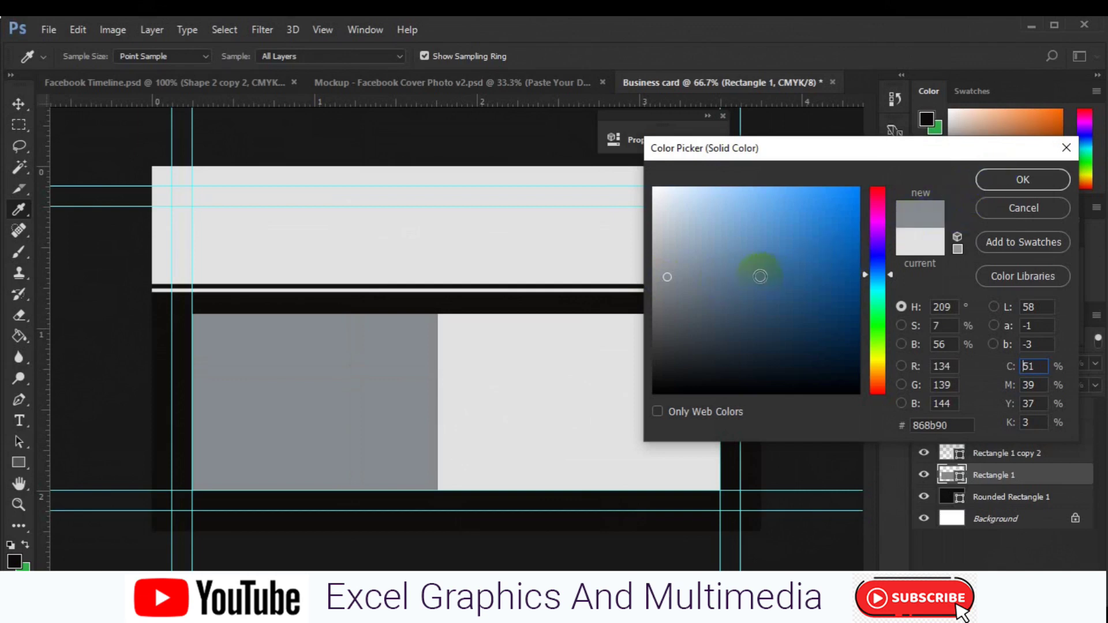
{"action": "left_click", "coordinate": [684, 332]}
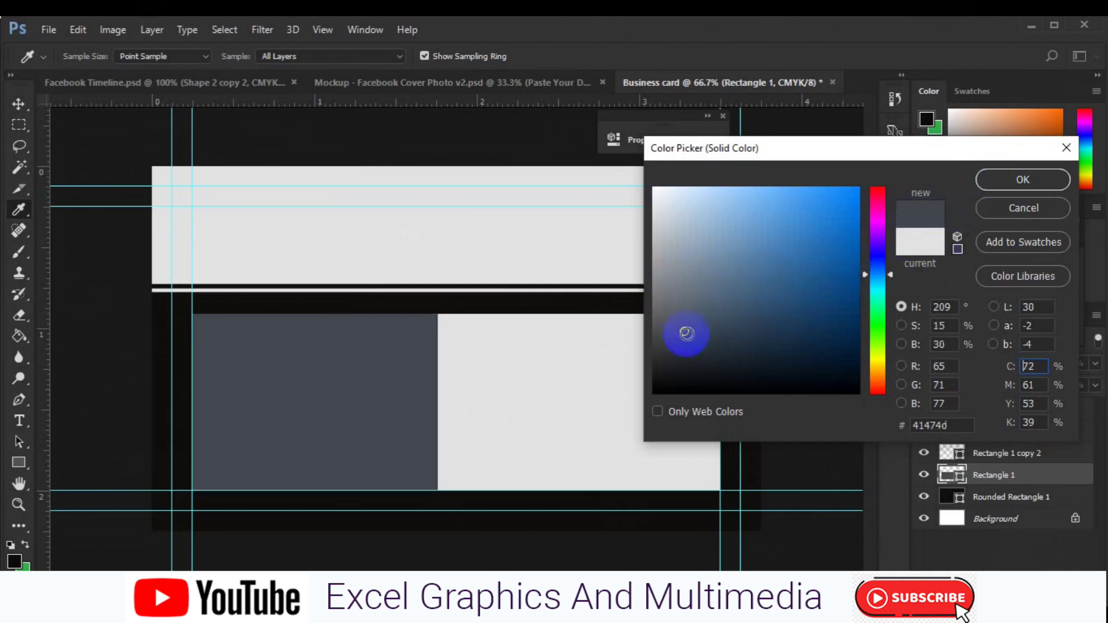
{"action": "left_click", "coordinate": [1009, 184]}
- Shrink the right light rectangle into a short bar at the top
{"action": "key", "text": "v"}
{"action": "left_click", "coordinate": [626, 376]}
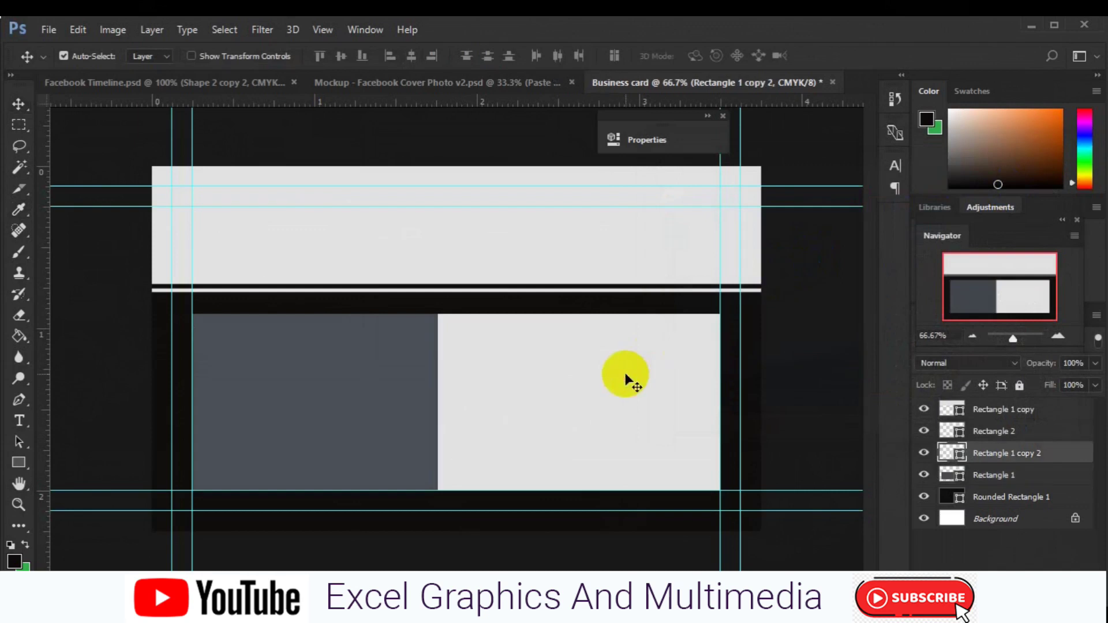
{"action": "key", "text": "ctrl+t"}
{"action": "left_click_drag", "start_coordinate": [579, 490], "coordinate": [579, 367]}
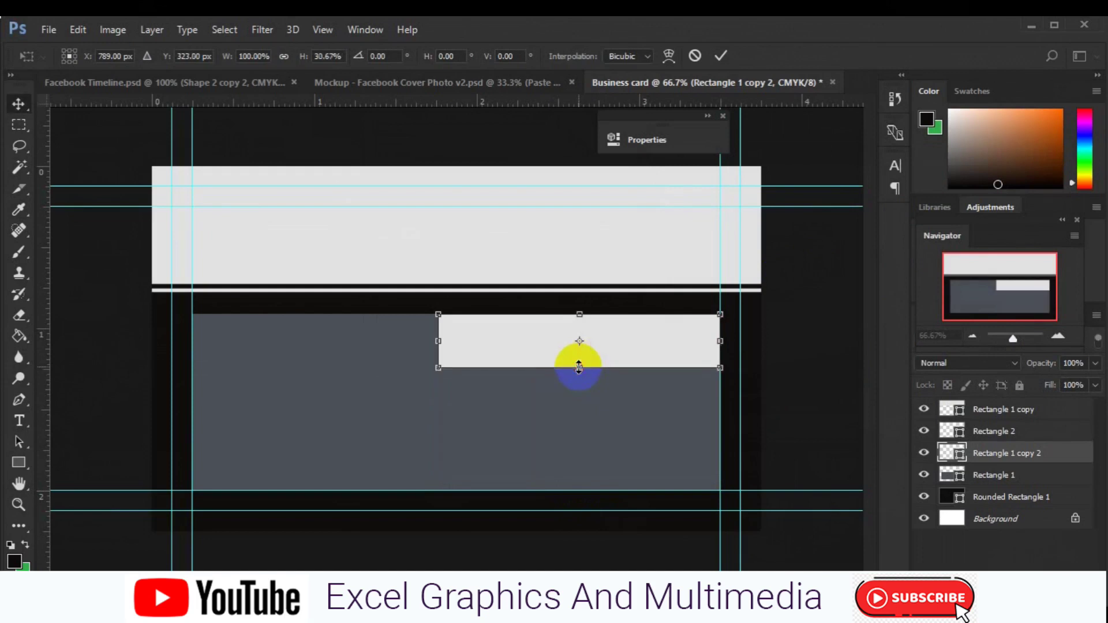
- Copy the bar twice below itself and group the three stacked bars as Group 1
{"action": "key", "text": "Return"}
{"action": "left_click_drag", "start_coordinate": [571, 354], "coordinate": [570, 482]}
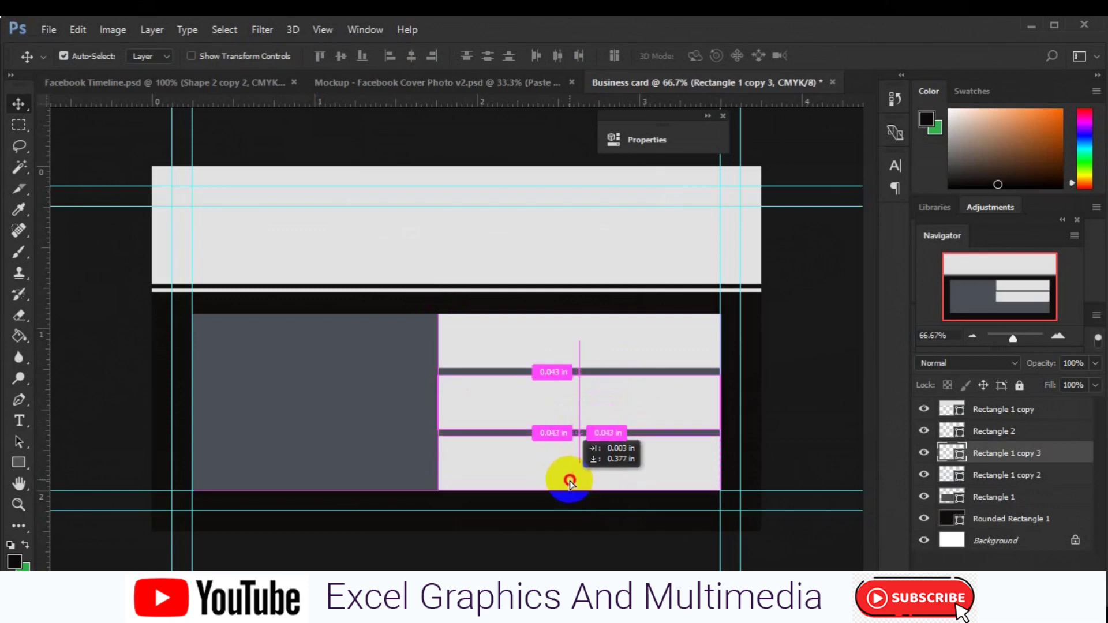
{"action": "left_click_drag", "start_coordinate": [570, 480], "coordinate": [570, 480]}
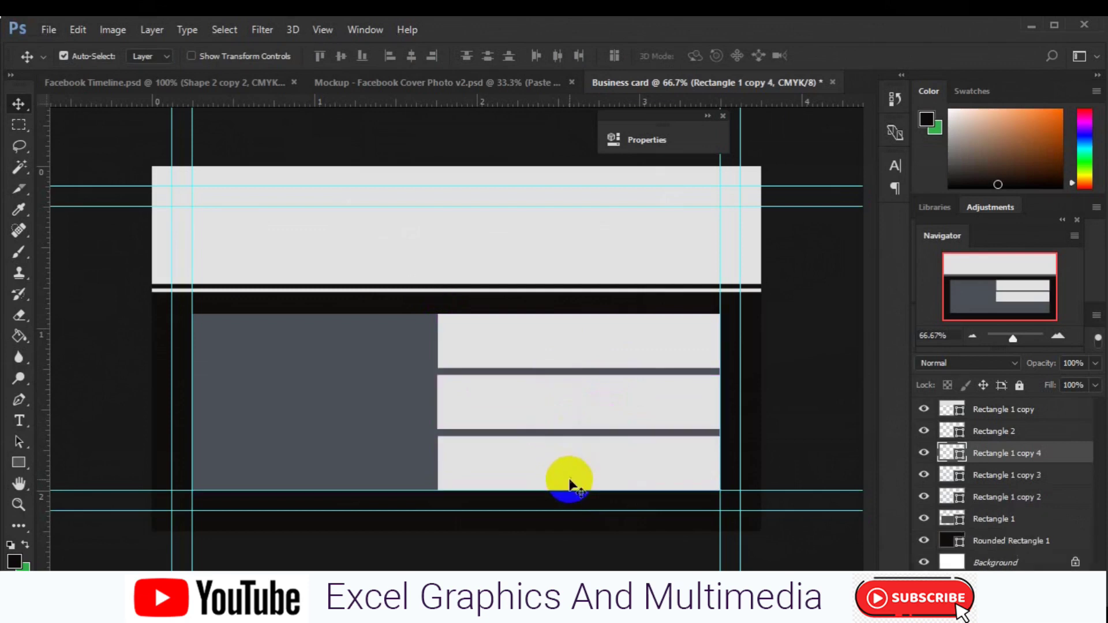
{"action": "left_click", "coordinate": [997, 498], "text": "shift"}
{"action": "key", "text": "ctrl+g"}
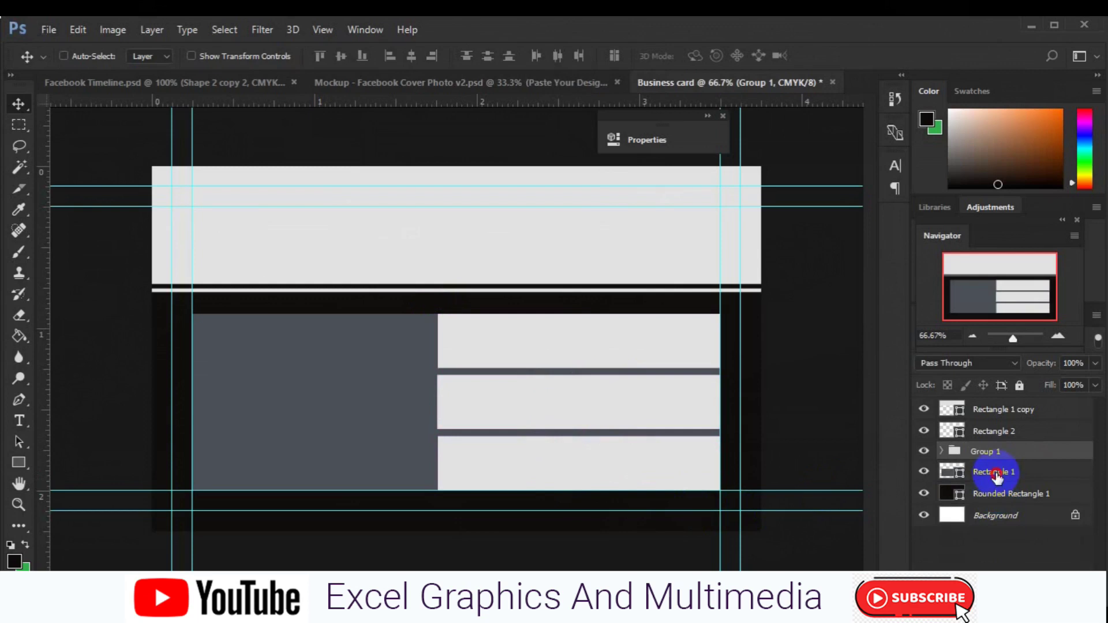
{"action": "left_click", "coordinate": [996, 472], "text": "ctrl"}
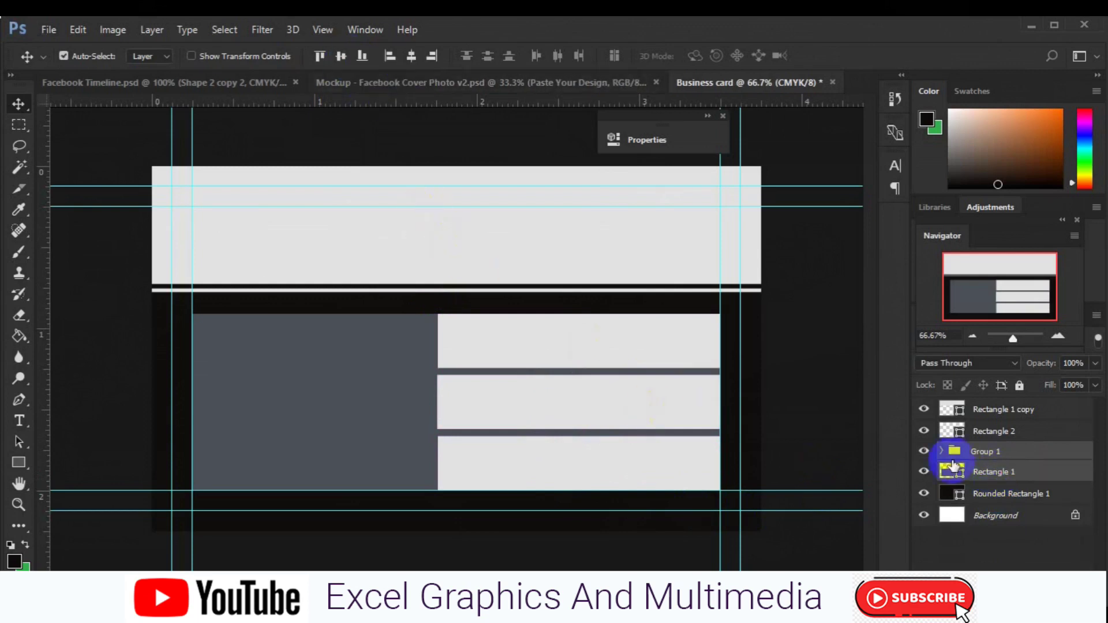
{"action": "left_click", "coordinate": [986, 458]}
- Duplicate the top light bar and narrow the copy into a small block
{"action": "left_click", "coordinate": [632, 369]}
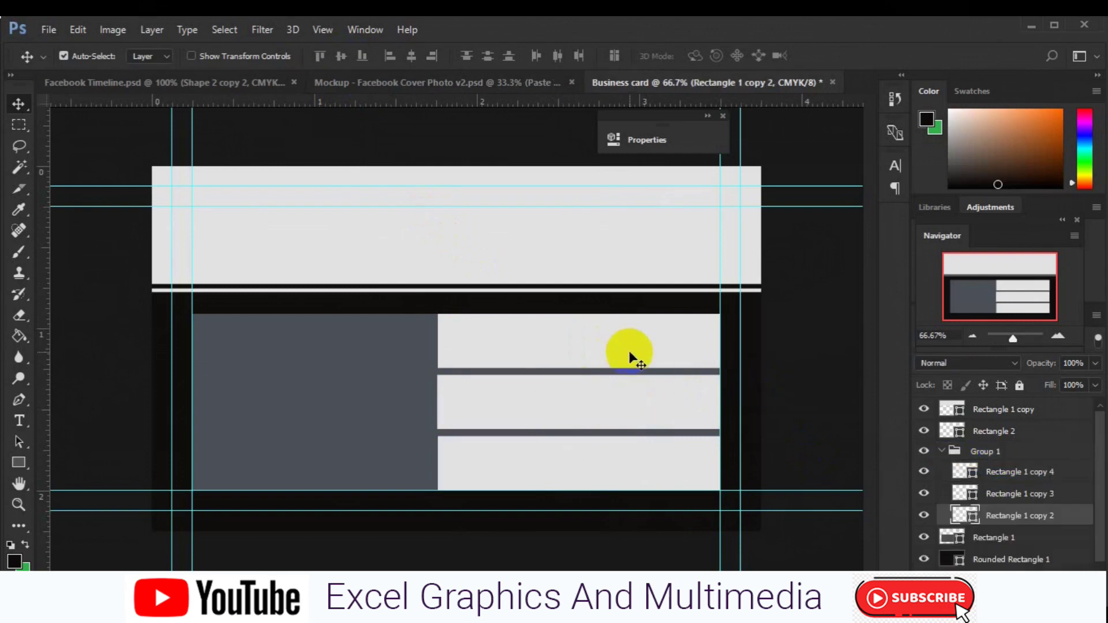
{"action": "left_click_drag", "start_coordinate": [630, 359], "coordinate": [630, 355]}
{"action": "key", "text": "ctrl+t"}
{"action": "left_click_drag", "start_coordinate": [720, 336], "coordinate": [477, 348]}
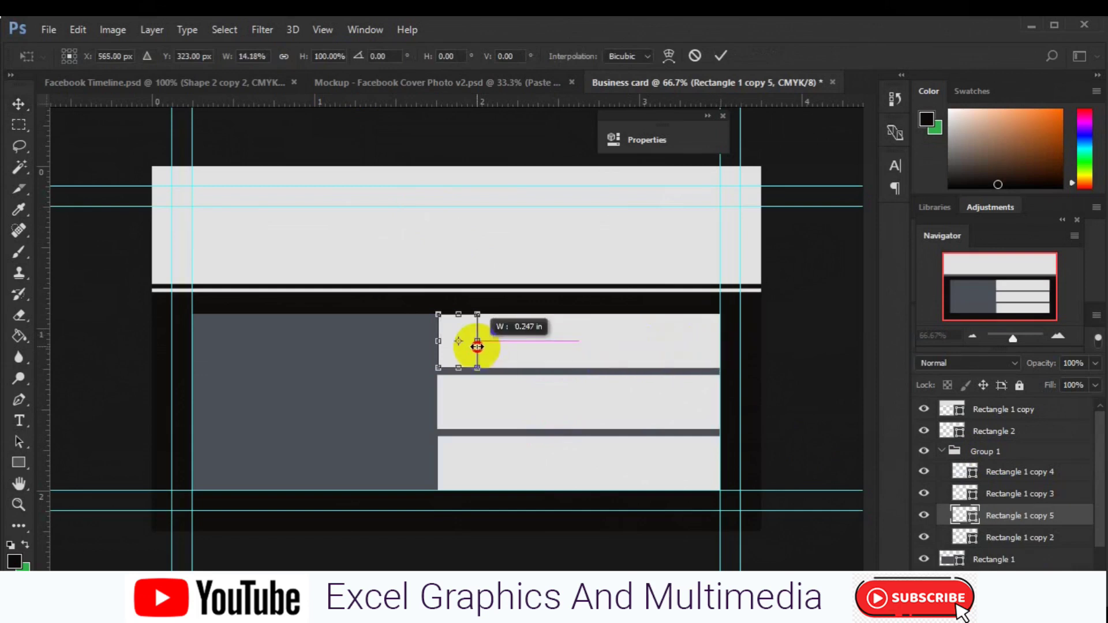
- Apply the narrow size and give the small block a red fill with 20 px corner radii
{"action": "key", "text": "Return"}
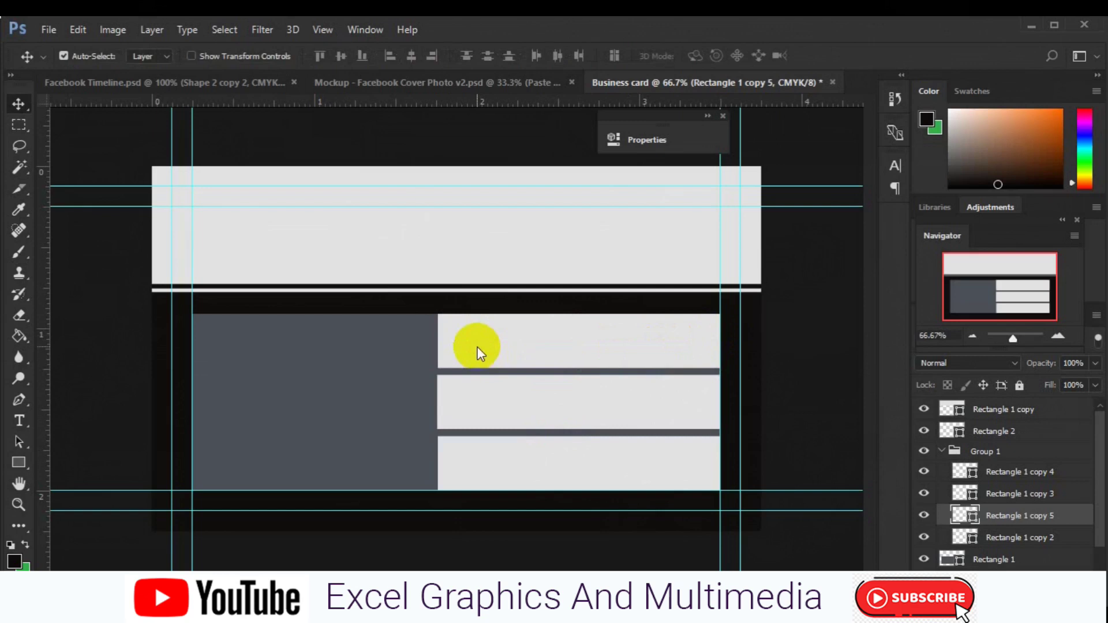
{"action": "left_click", "coordinate": [681, 138]}
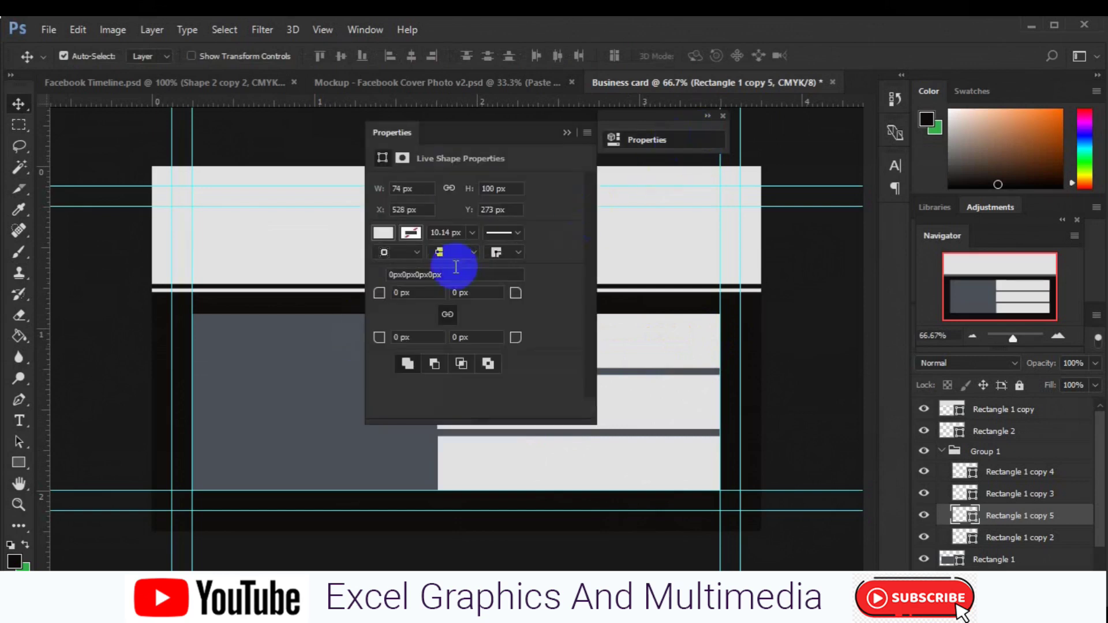
{"action": "left_click_drag", "start_coordinate": [379, 294], "coordinate": [388, 296]}
{"action": "left_click_drag", "start_coordinate": [483, 132], "coordinate": [722, 157]}
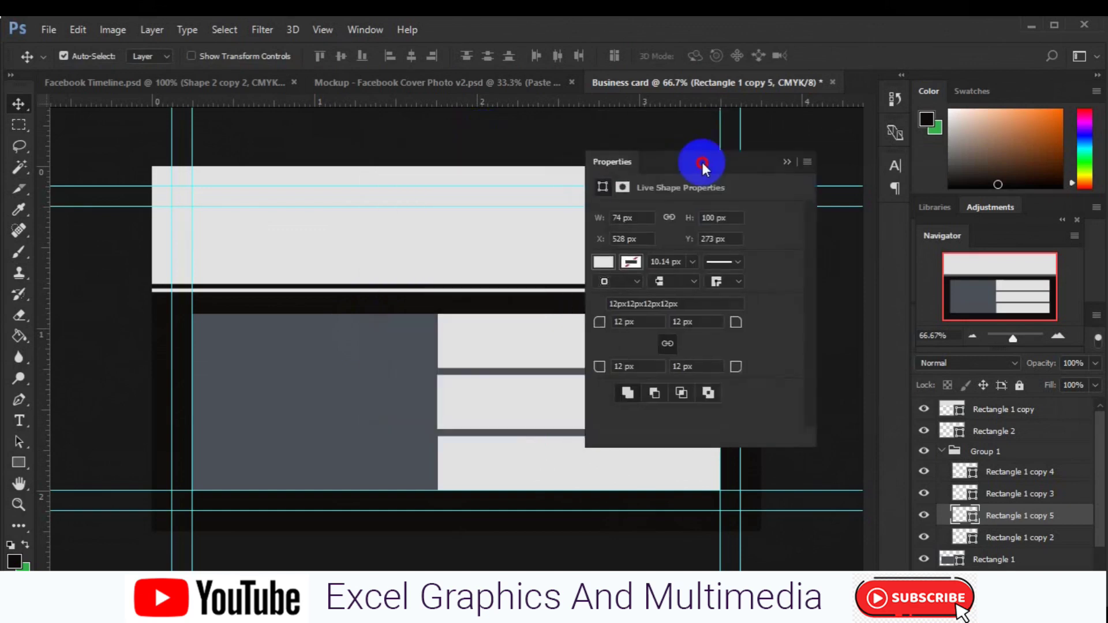
{"action": "left_click", "coordinate": [625, 258]}
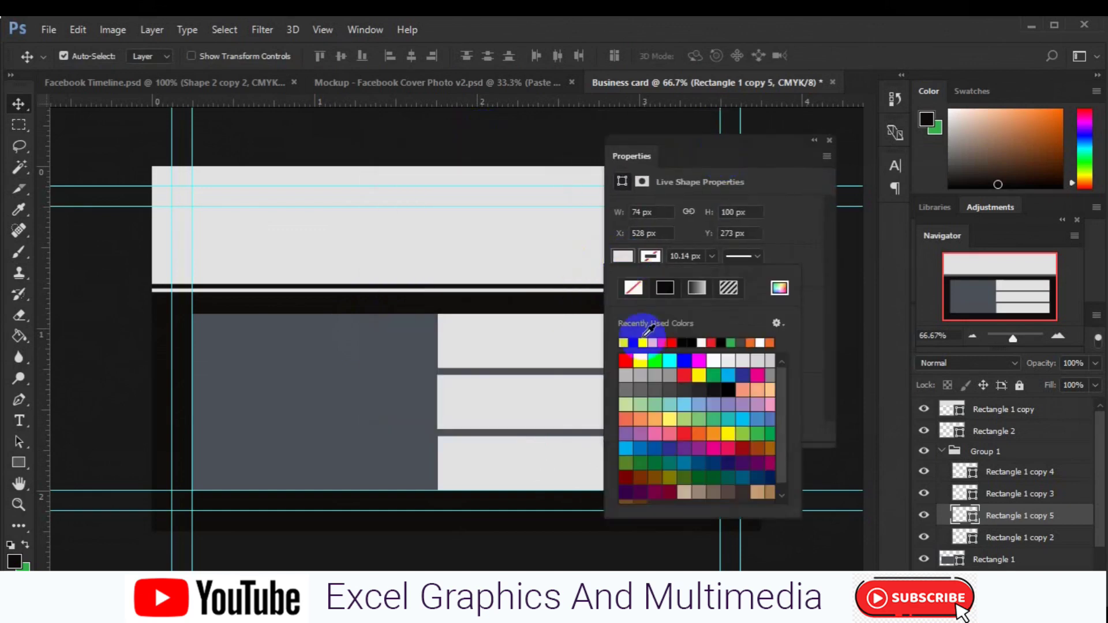
{"action": "left_click", "coordinate": [684, 361]}
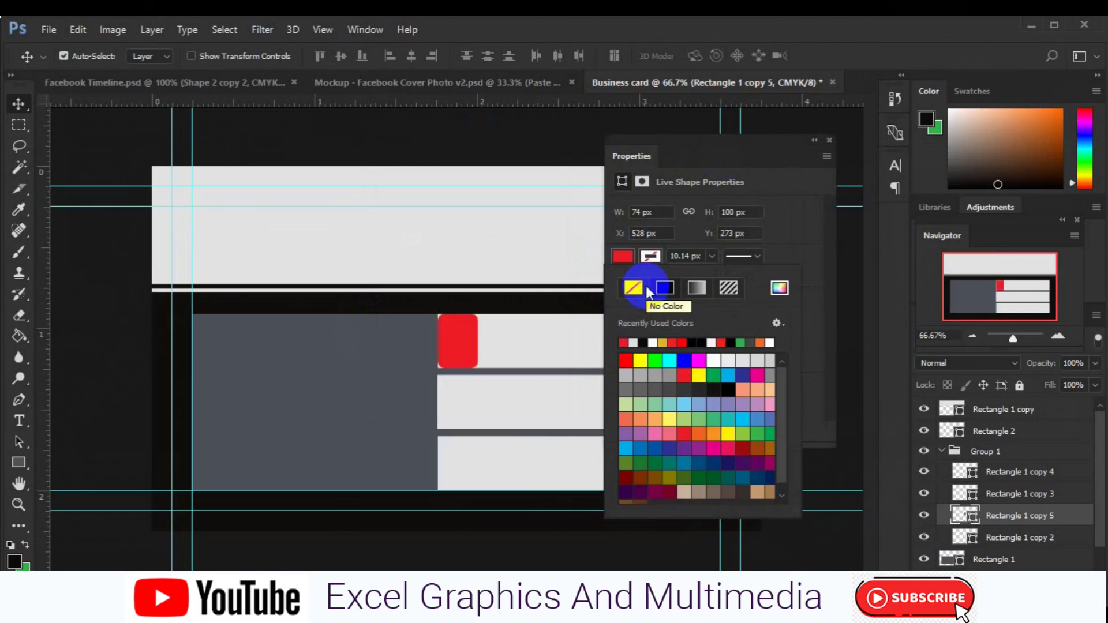
{"action": "left_click", "coordinate": [634, 288]}
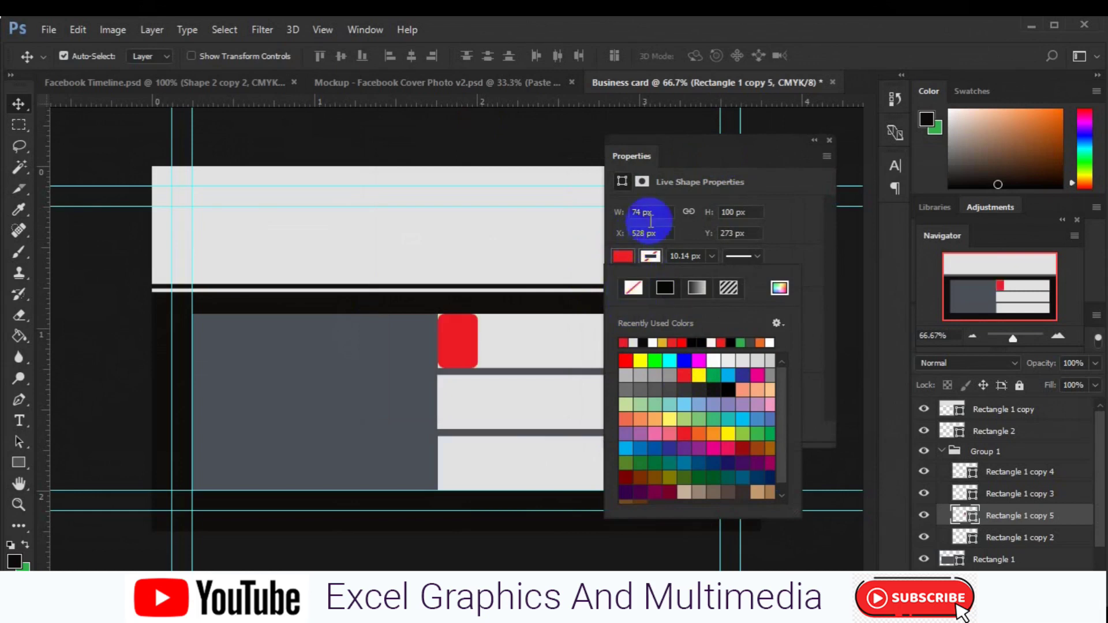
{"action": "left_click", "coordinate": [824, 242]}
{"action": "left_click_drag", "start_coordinate": [622, 317], "coordinate": [626, 314]}
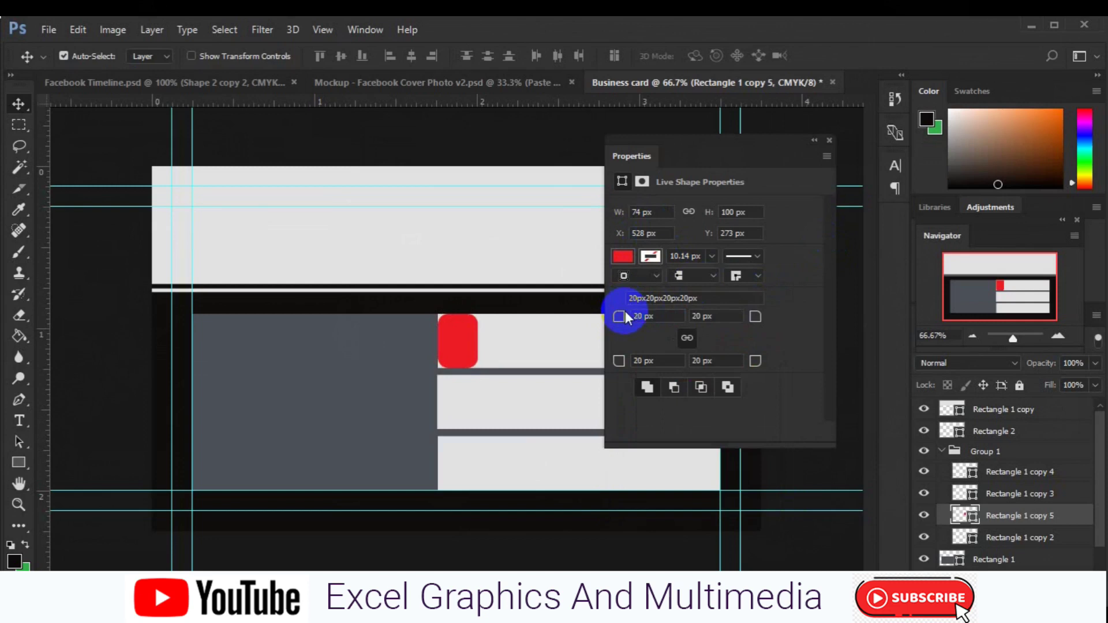
{"action": "left_click", "coordinate": [814, 142]}
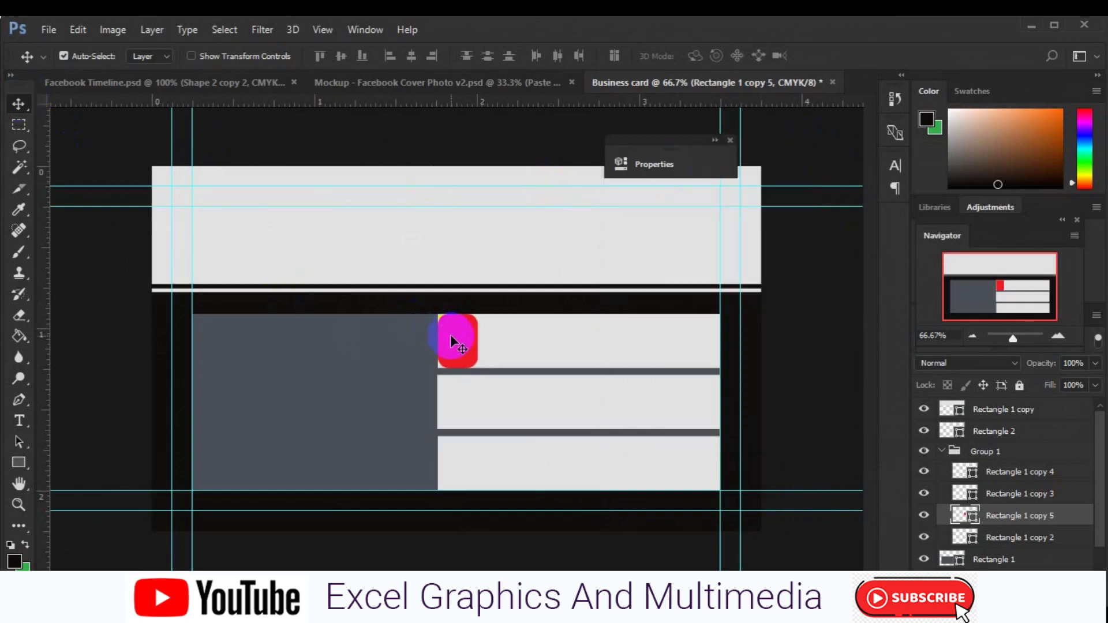
- Duplicate the red block, shorten the copy and nudge it slightly right
{"action": "key", "text": "ctrl+j"}
{"action": "key", "text": "ctrl+t"}
{"action": "left_click_drag", "start_coordinate": [461, 362], "coordinate": [462, 359]}
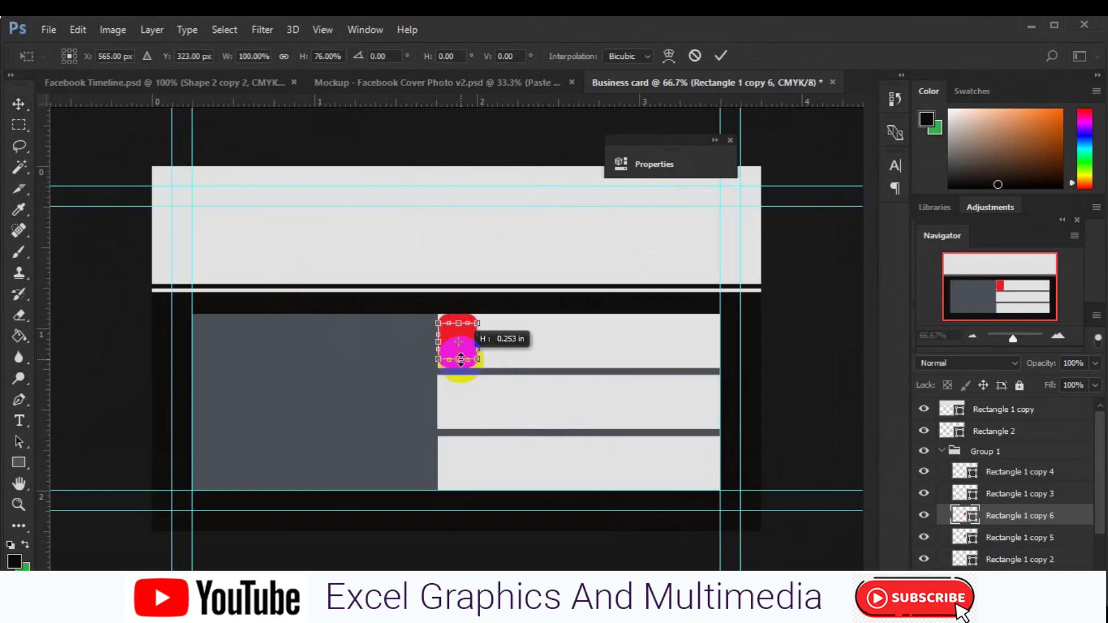
{"action": "key", "text": "Right"}
{"action": "key", "text": "Right"}
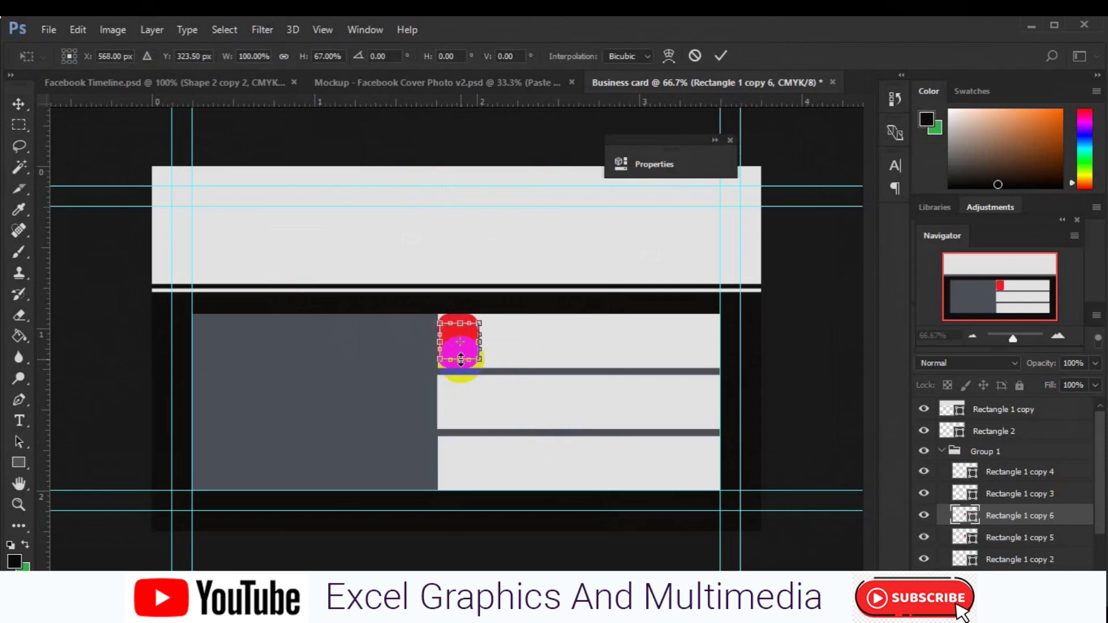
{"action": "key", "text": "Right"}
{"action": "key", "text": "Right"}
{"action": "key", "text": "Right"}
{"action": "key", "text": "Right"}
{"action": "key", "text": "Right"}
{"action": "key", "text": "Right"}
{"action": "key", "text": "Right"}
{"action": "key", "text": "Right"}
{"action": "key", "text": "Right"}
{"action": "key", "text": "Right"}
{"action": "key", "text": "Right"}
{"action": "key", "text": "Right"}
{"action": "key", "text": "Right"}
{"action": "key", "text": "Right"}
{"action": "key", "text": "Right"}
{"action": "key", "text": "Right"}
{"action": "key", "text": "Right"}
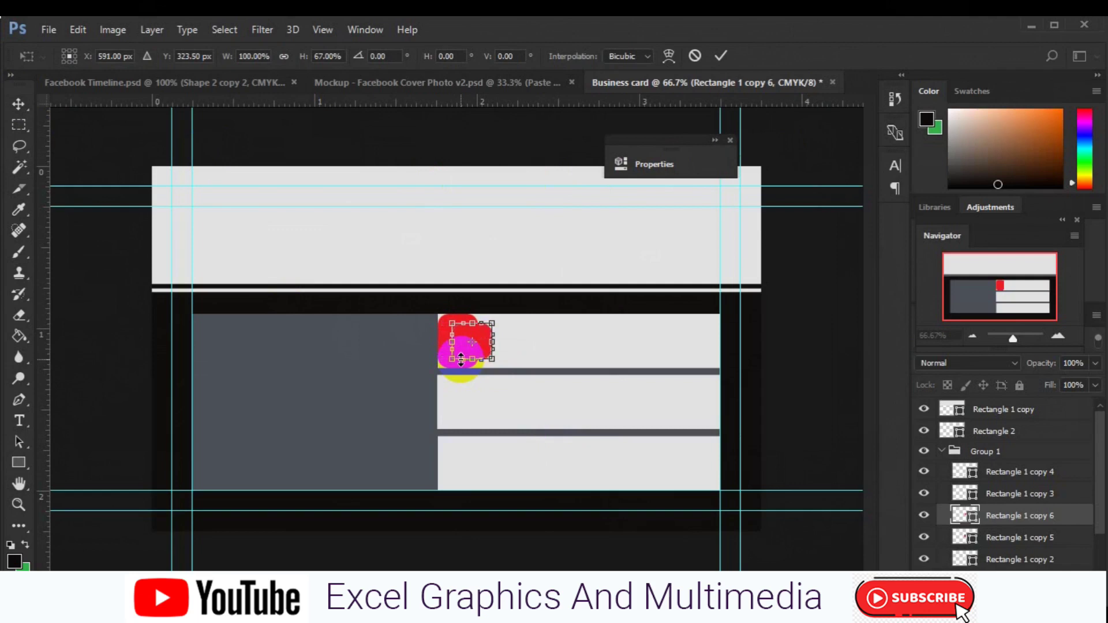
{"action": "key", "text": "Left"}
{"action": "key", "text": "Left"}
{"action": "key", "text": "Left"}
{"action": "key", "text": "Left"}
{"action": "key", "text": "Left"}
{"action": "key", "text": "Left"}
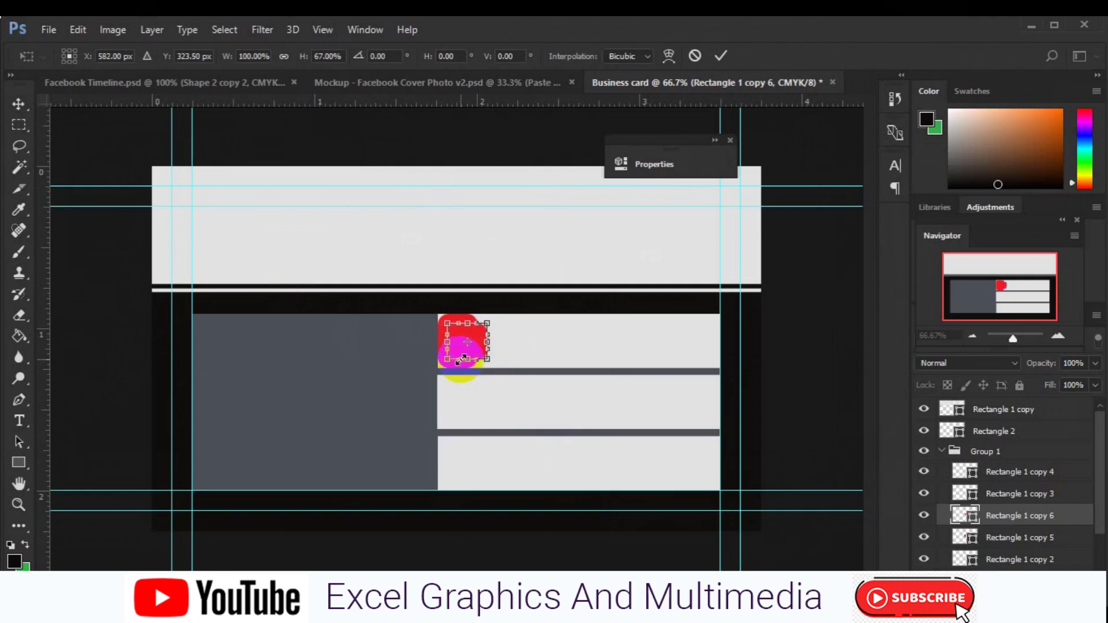
{"action": "key", "text": "Return"}
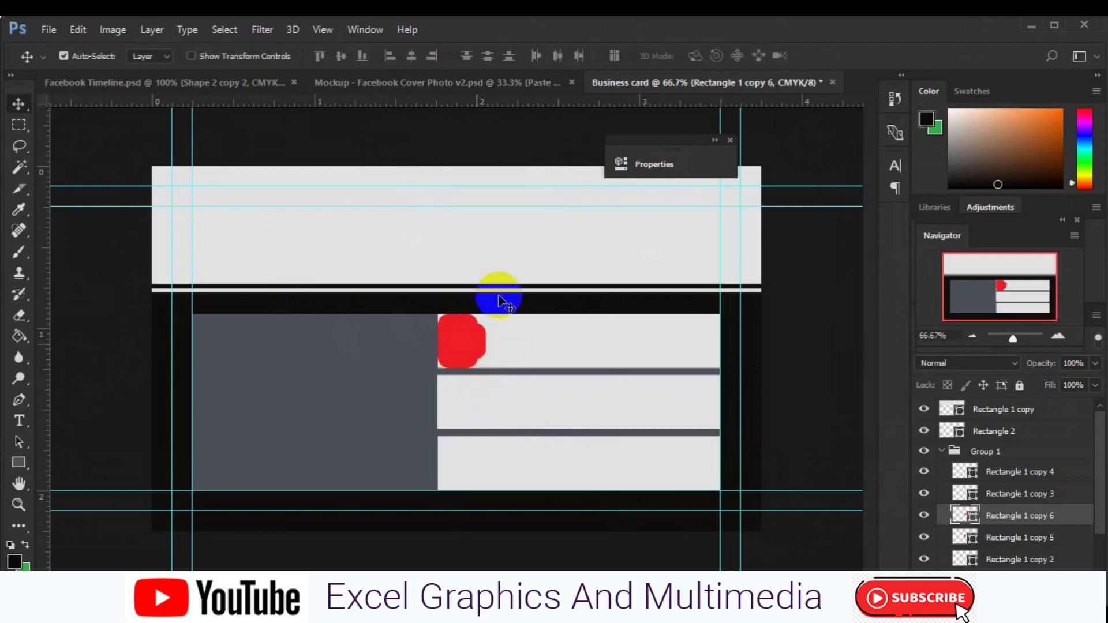
{"action": "left_click", "coordinate": [638, 165]}
- Reduce the corner rounding on the red copy and the original red block
{"action": "left_click", "coordinate": [390, 319]}
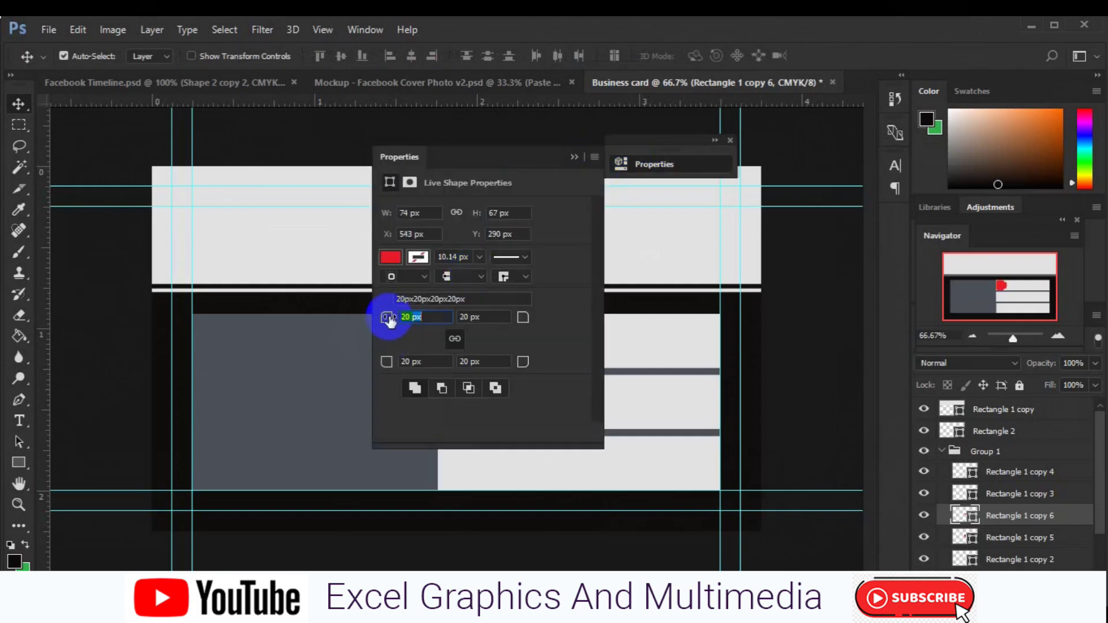
{"action": "left_click_drag", "start_coordinate": [388, 320], "coordinate": [384, 319]}
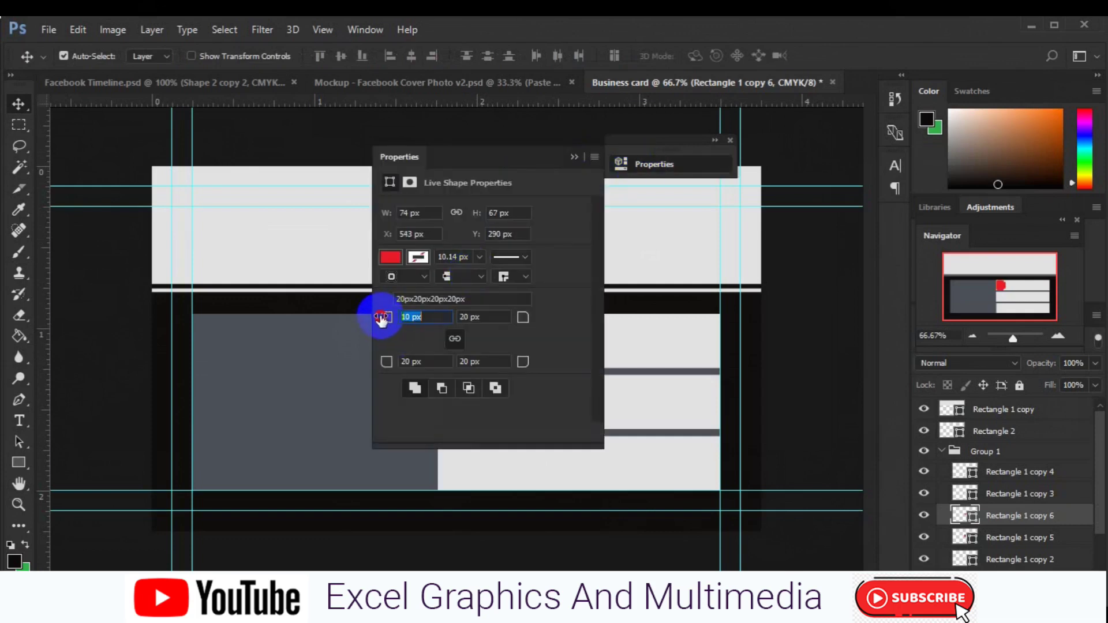
{"action": "left_click_drag", "start_coordinate": [486, 162], "coordinate": [725, 192]}
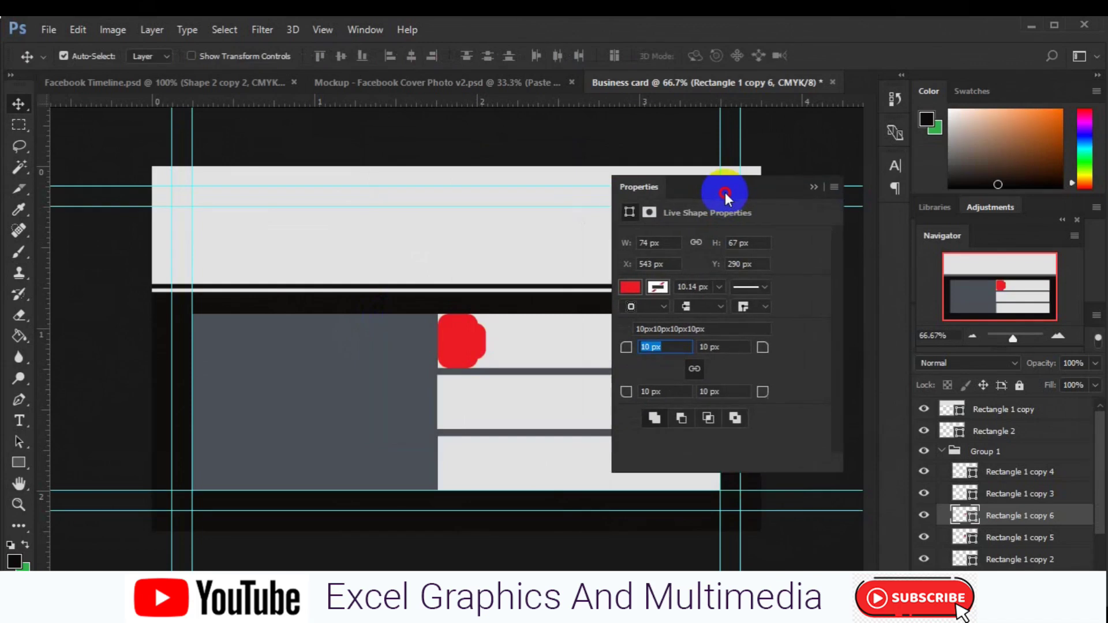
{"action": "left_click", "coordinate": [990, 530]}
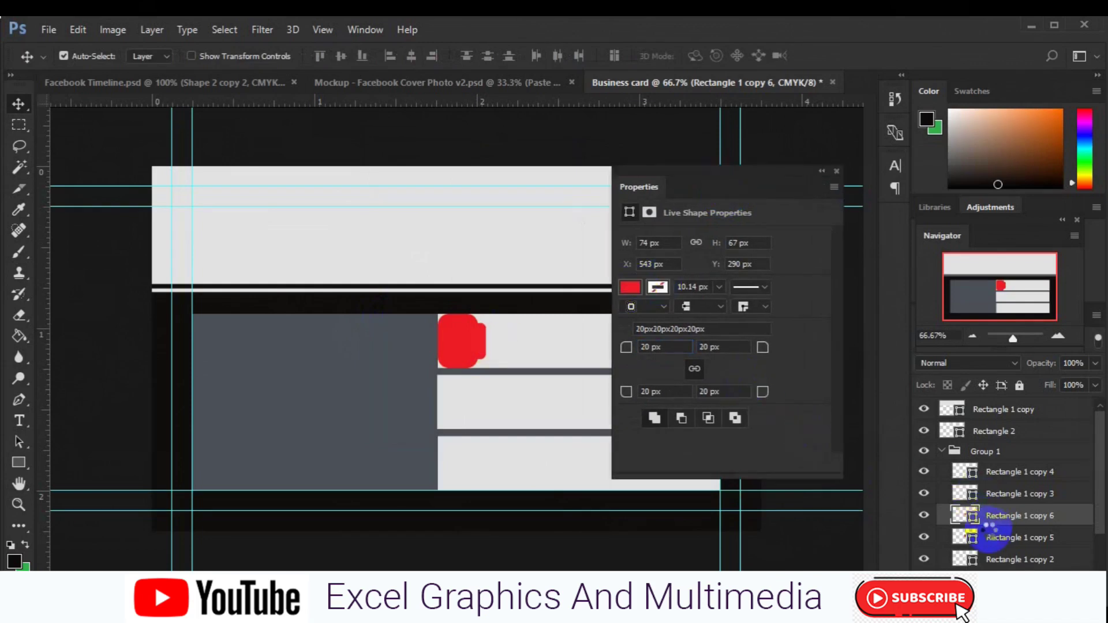
{"action": "left_click_drag", "start_coordinate": [627, 347], "coordinate": [624, 346]}
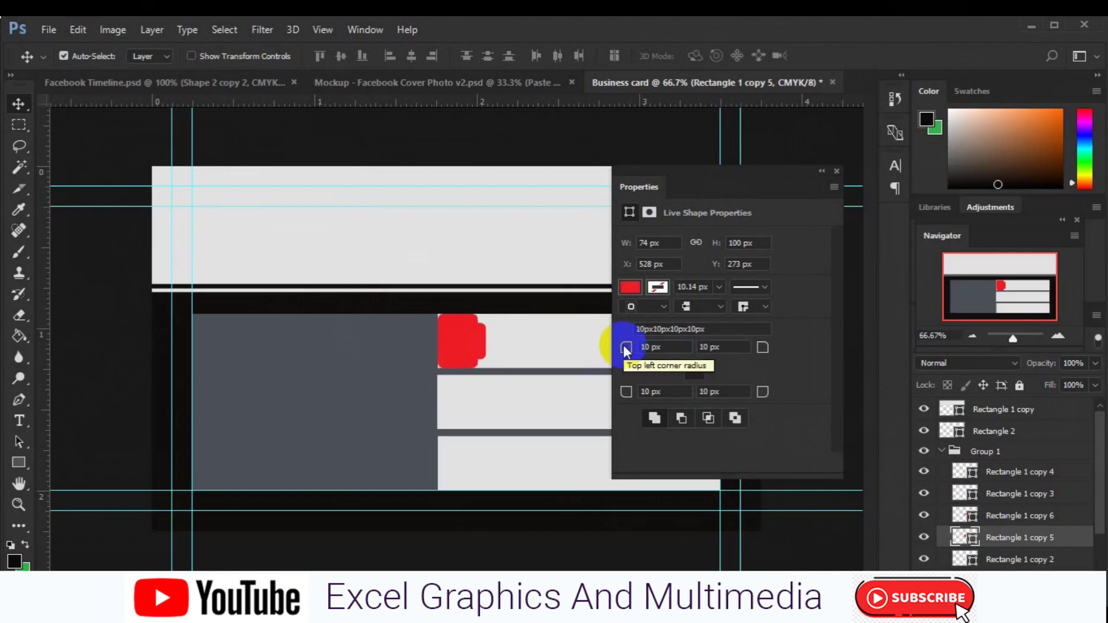
- Shorten the red copy's height and slightly adjust its corner rounding
{"action": "left_click", "coordinate": [472, 340]}
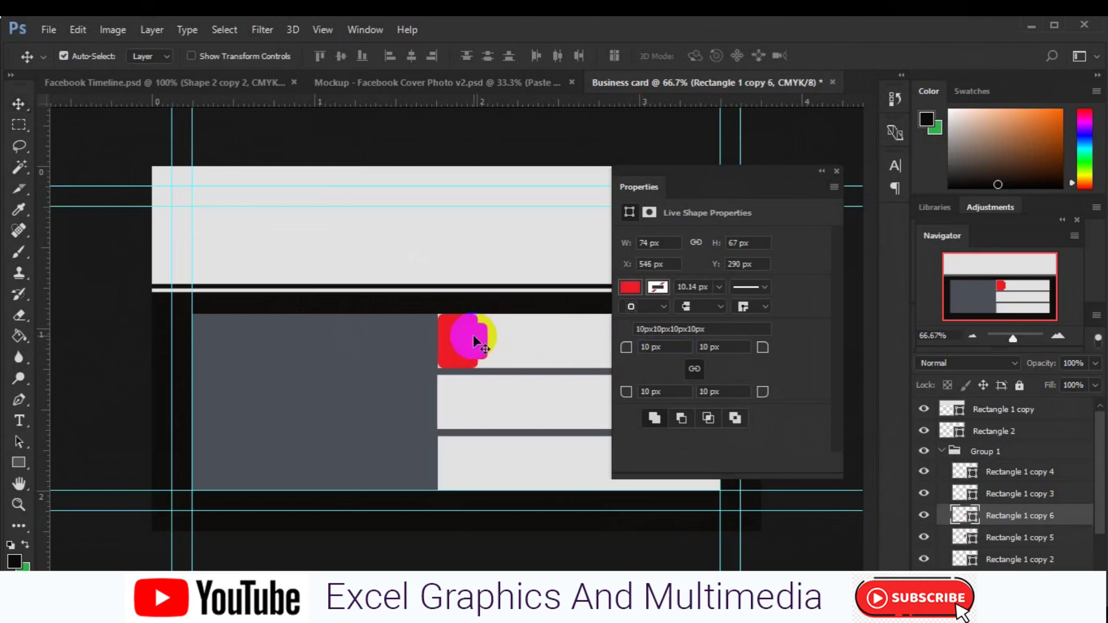
{"action": "key", "text": "ctrl+t"}
{"action": "left_click_drag", "start_coordinate": [474, 359], "coordinate": [471, 361]}
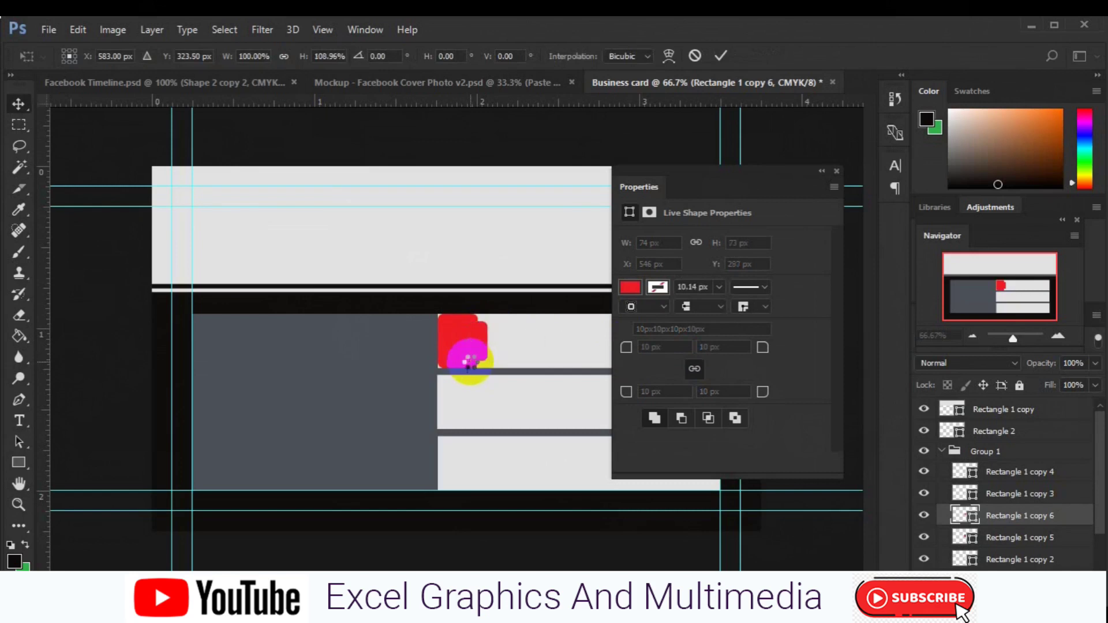
{"action": "key", "text": "Return"}
{"action": "left_click", "coordinate": [626, 347]}
{"action": "left_click_drag", "start_coordinate": [626, 348], "coordinate": [625, 348]}
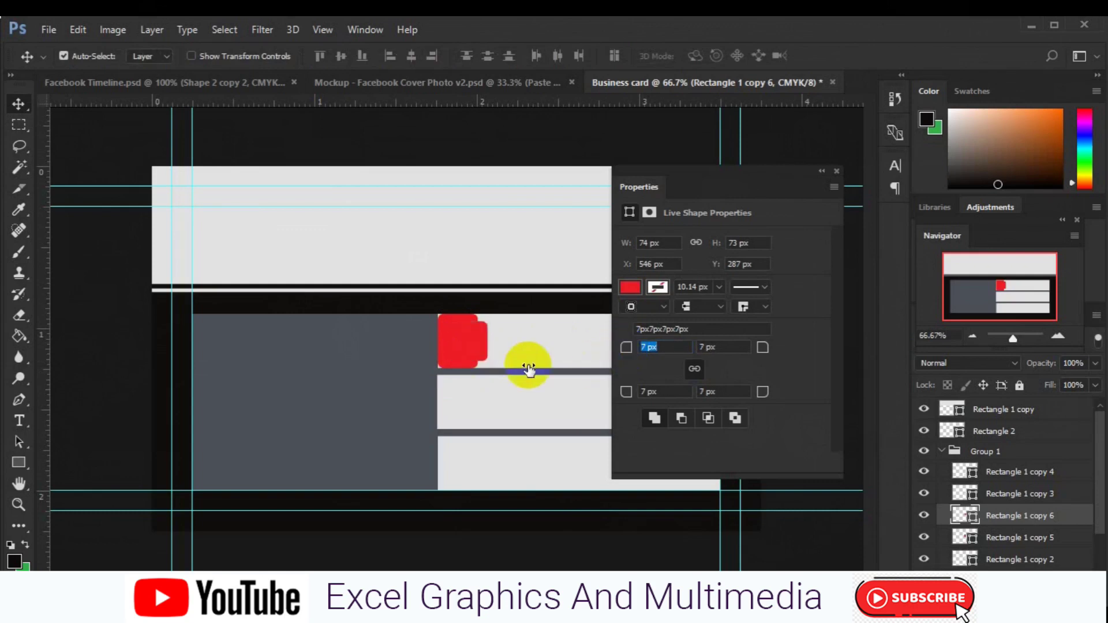
- Set all corner radii of Rectangle 1 copy 5 to 7 px and collapse Properties
{"action": "left_click", "coordinate": [473, 370]}
{"action": "left_click_drag", "start_coordinate": [627, 348], "coordinate": [629, 353]}
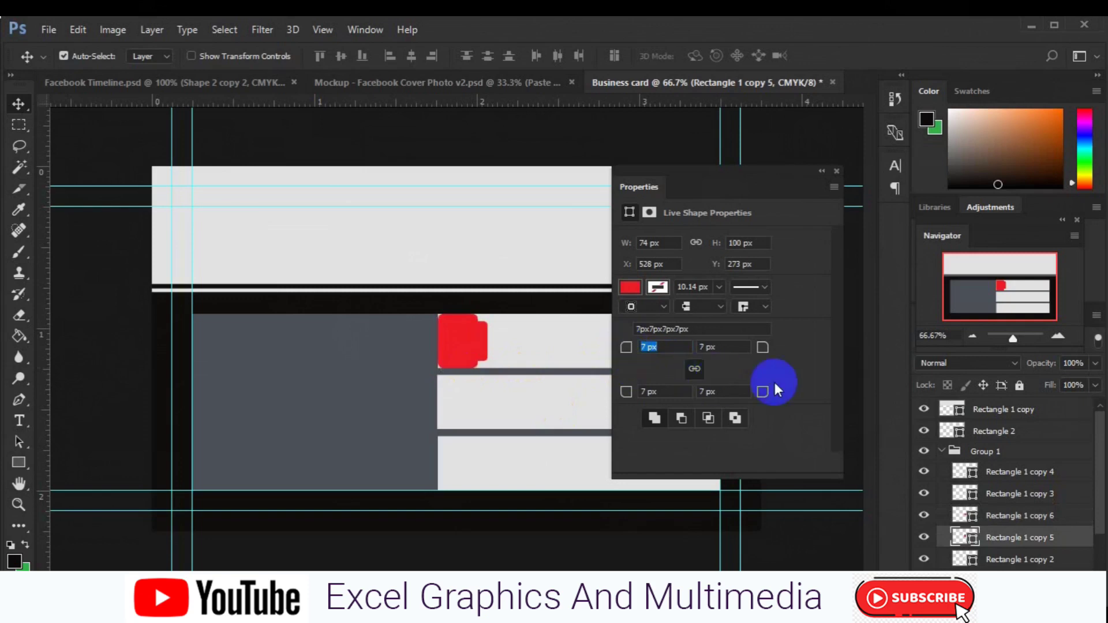
{"action": "left_click", "coordinate": [822, 172]}
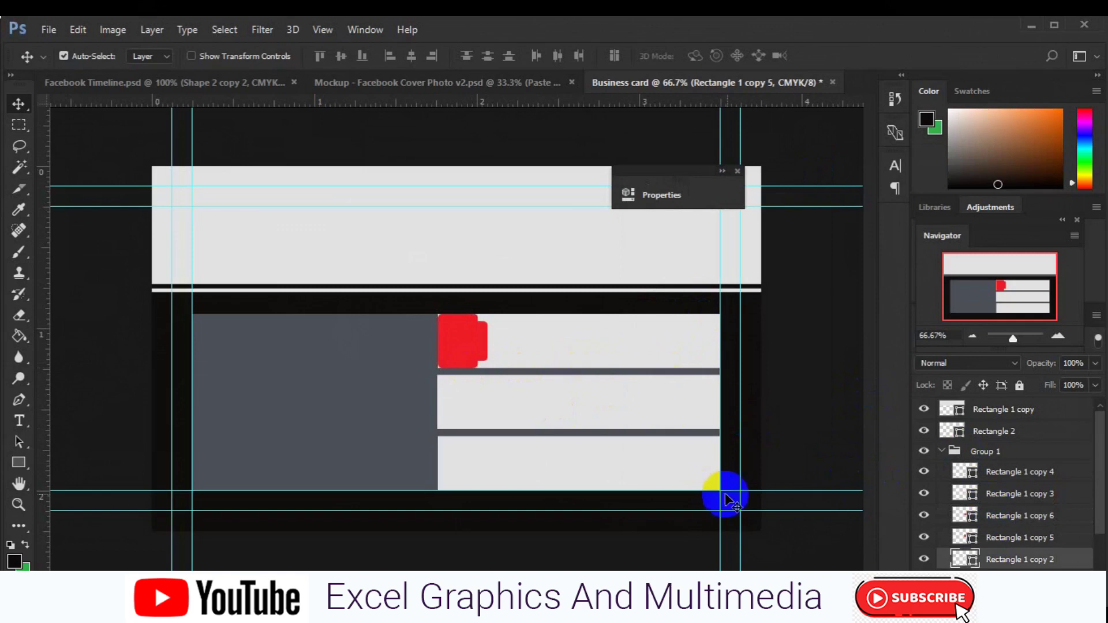
{"action": "left_click", "coordinate": [975, 560]}
- Fill the first light bar beside the grey block with dark grey
{"action": "double_click", "coordinate": [964, 559]}
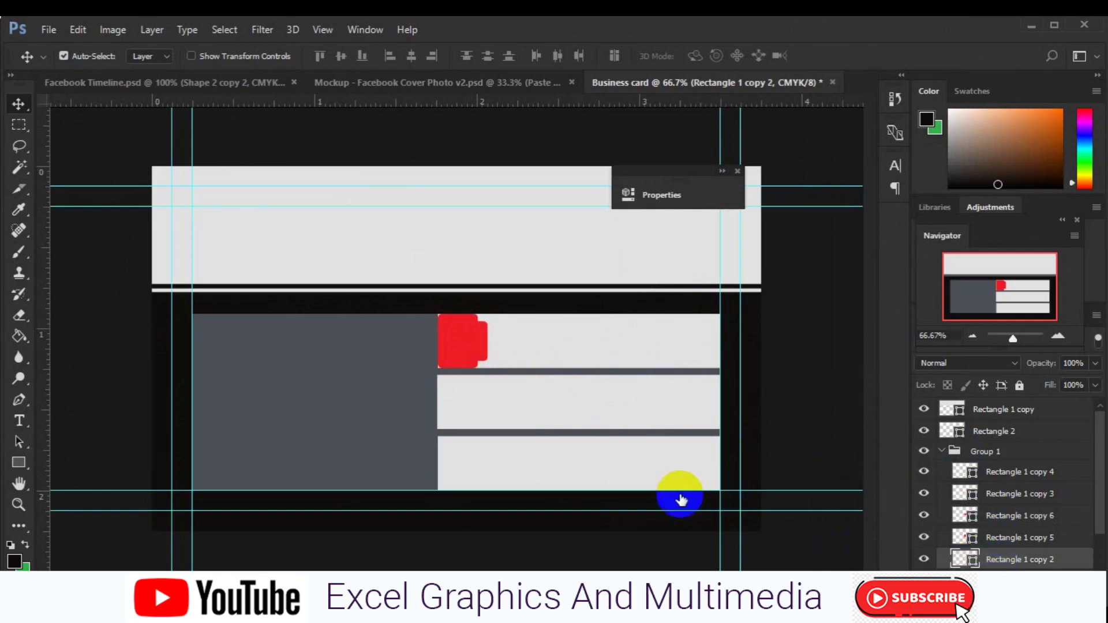
{"action": "left_click", "coordinate": [388, 429]}
{"action": "left_click_drag", "start_coordinate": [668, 350], "coordinate": [656, 347]}
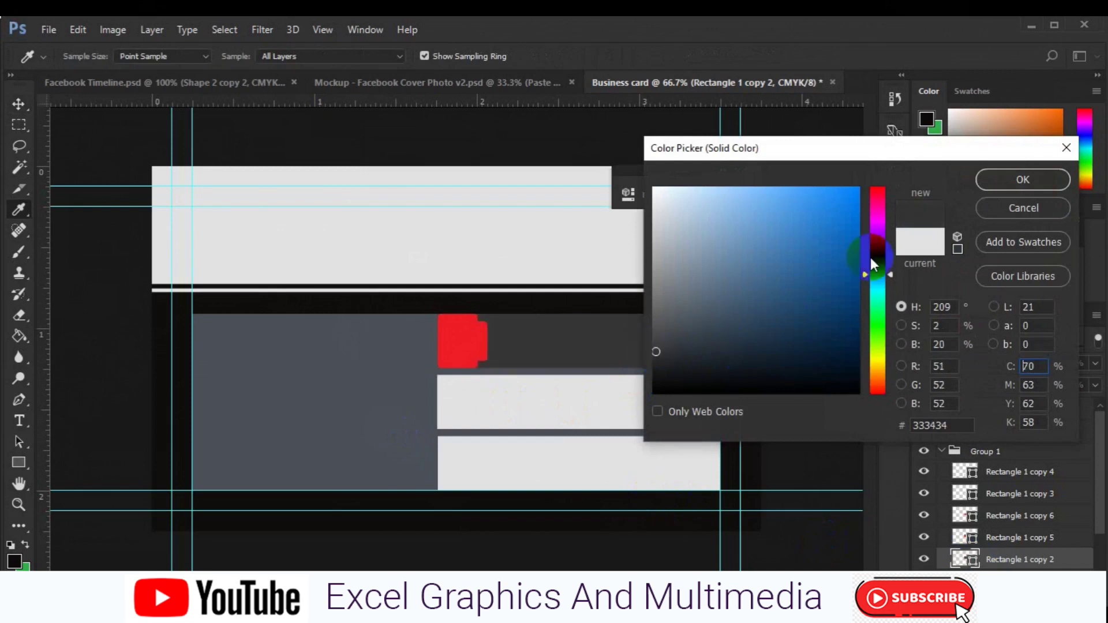
{"action": "left_click", "coordinate": [1019, 179]}
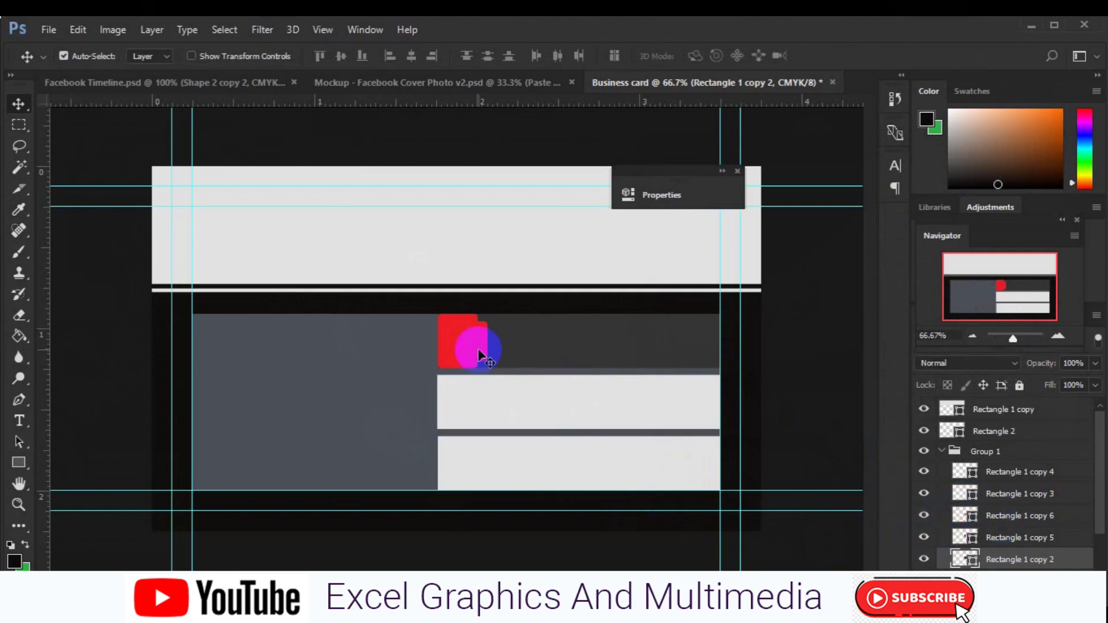
- Group the two red tab shapes as Group 2, placed just above Group 1
{"action": "left_click", "coordinate": [477, 347]}
{"action": "left_click", "coordinate": [999, 539]}
{"action": "left_click_drag", "start_coordinate": [999, 538], "coordinate": [996, 437]}
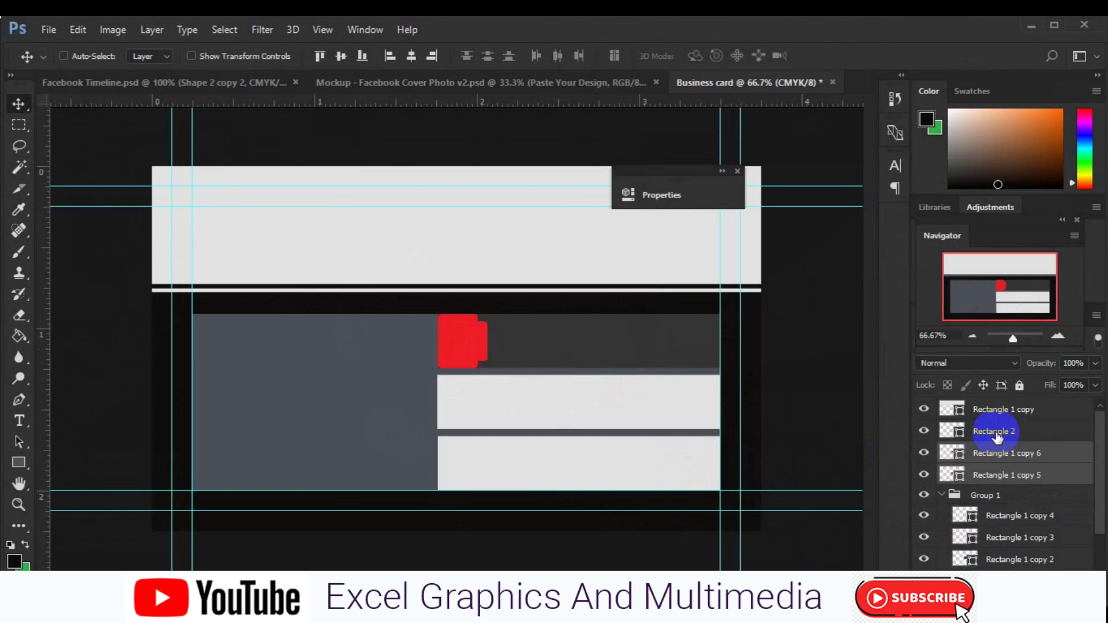
{"action": "key", "text": "ctrl+g"}
{"action": "left_click_drag", "start_coordinate": [941, 452], "coordinate": [939, 477]}
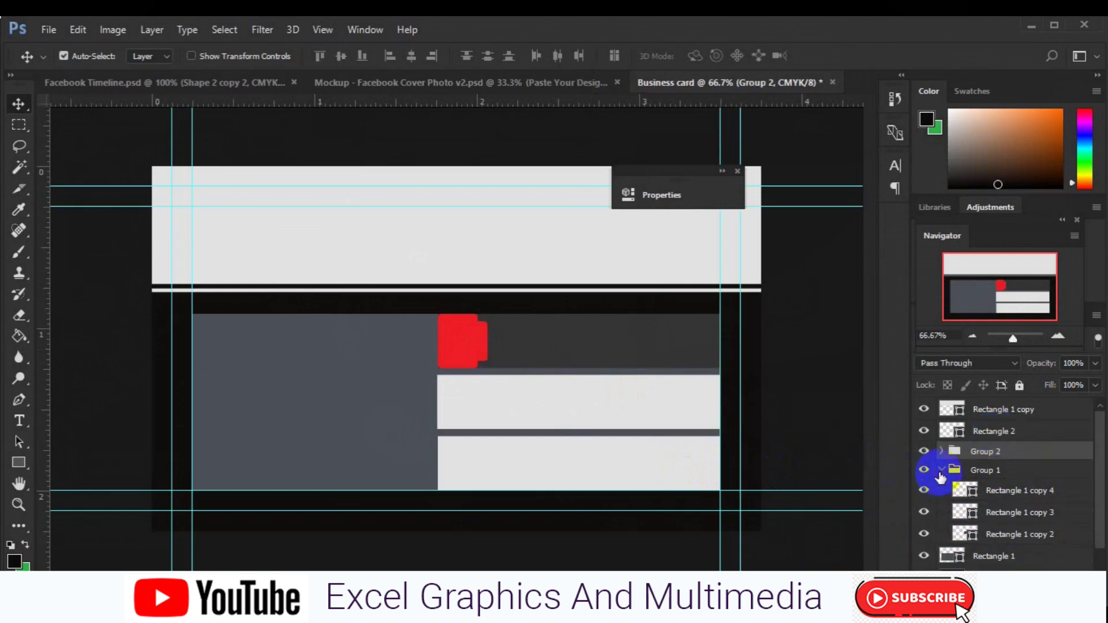
{"action": "left_click", "coordinate": [940, 471]}
- Fill the Rectangle 1 copy 3 and copy 4 bars with dark grey #333434, then hide Group 2
{"action": "left_click", "coordinate": [635, 420]}
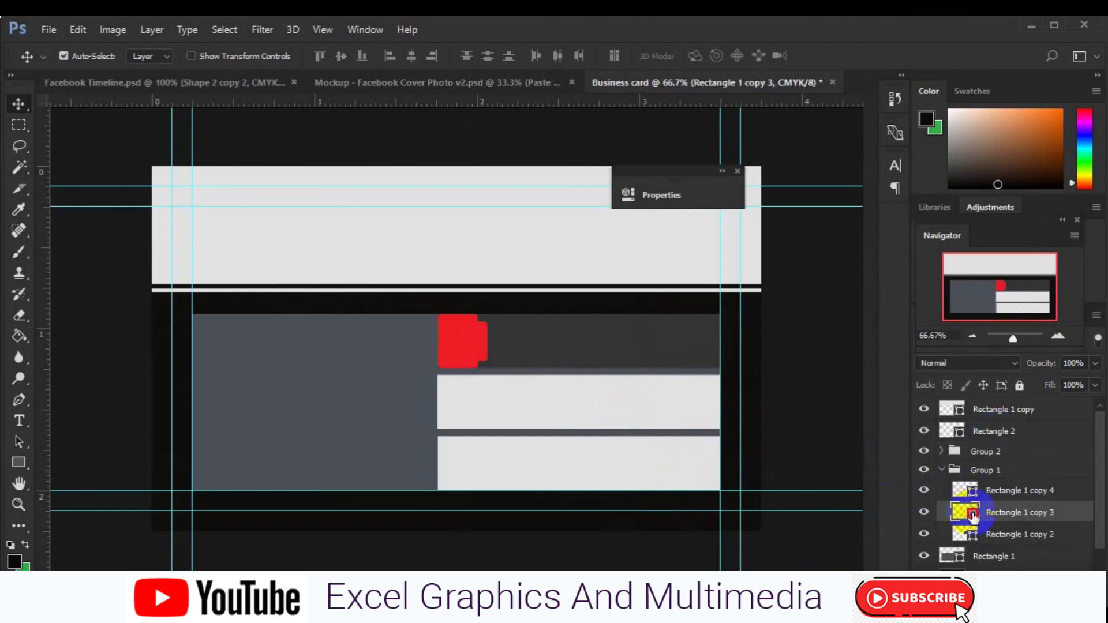
{"action": "left_click", "coordinate": [598, 341]}
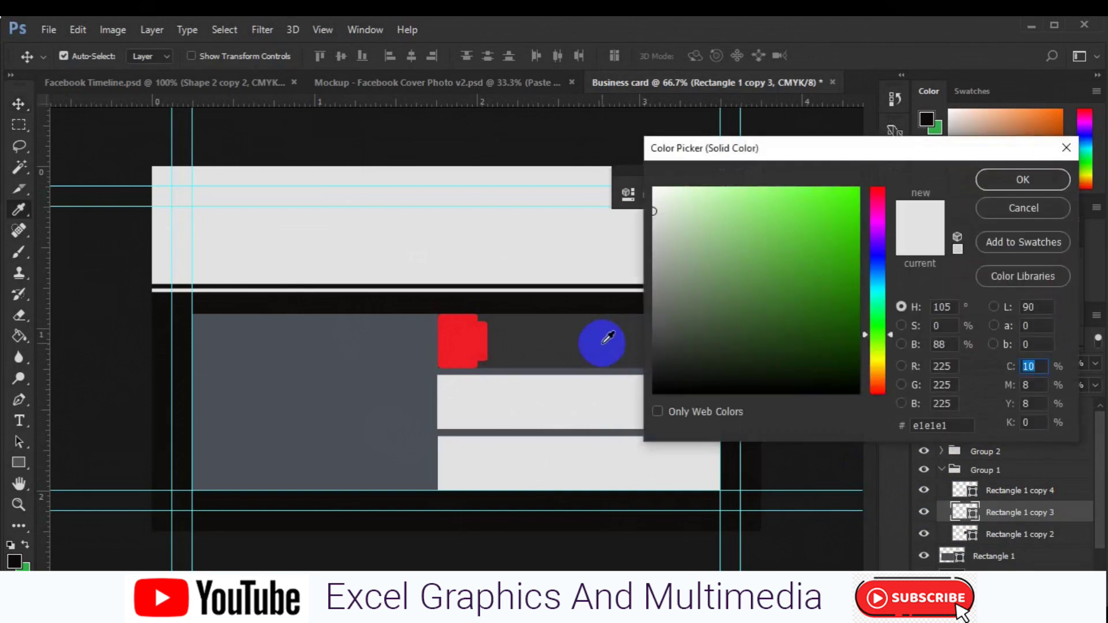
{"action": "left_click", "coordinate": [1006, 182]}
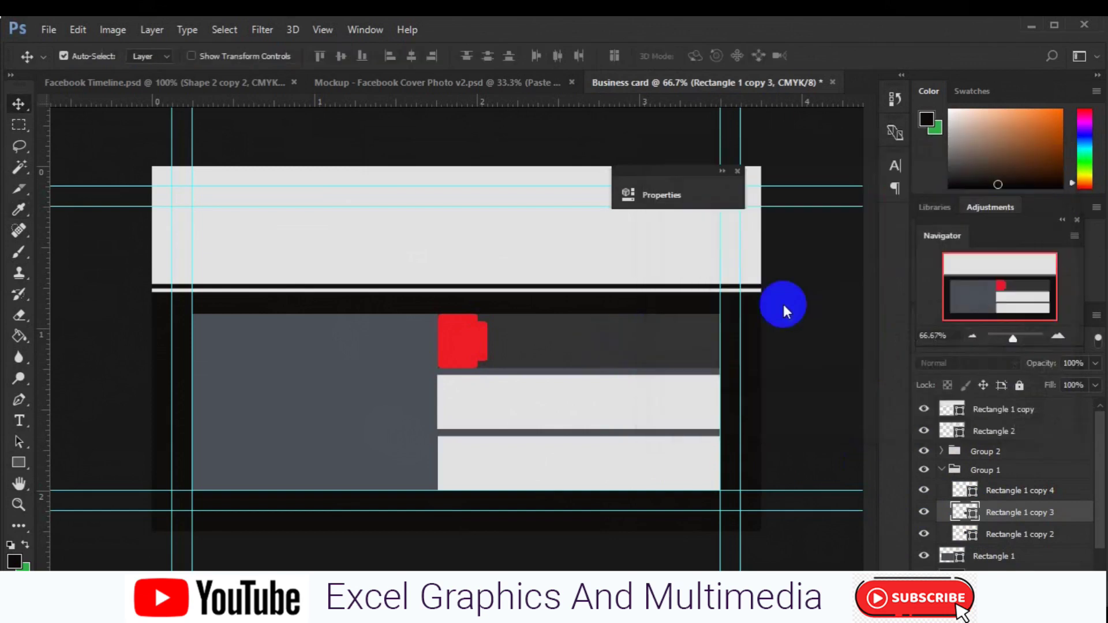
{"action": "left_click", "coordinate": [614, 446]}
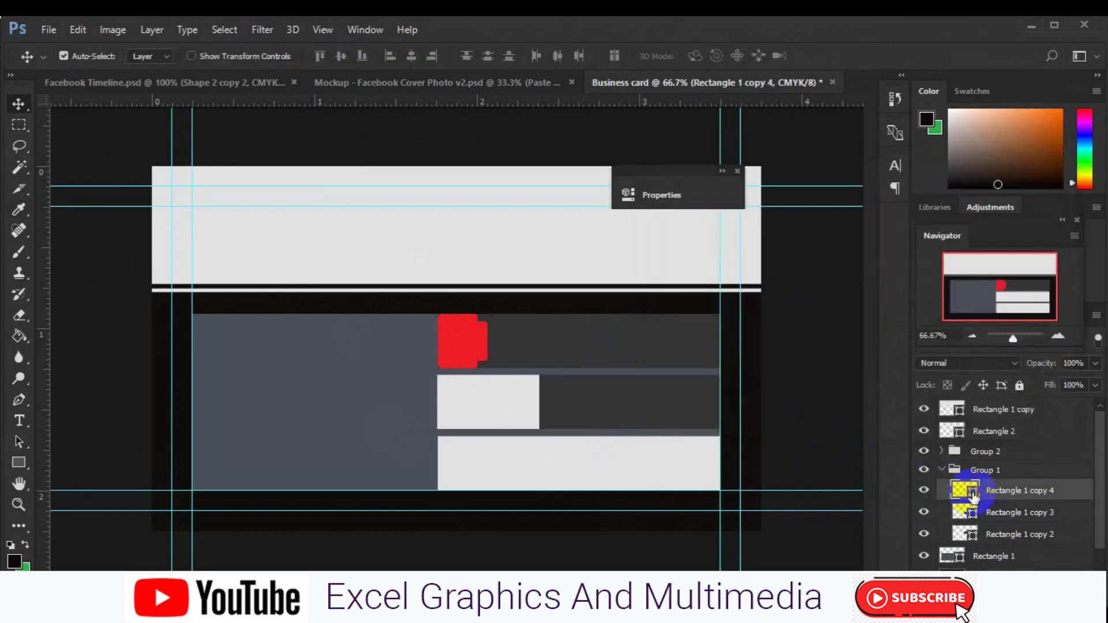
{"action": "double_click", "coordinate": [973, 494]}
{"action": "left_click", "coordinate": [593, 346]}
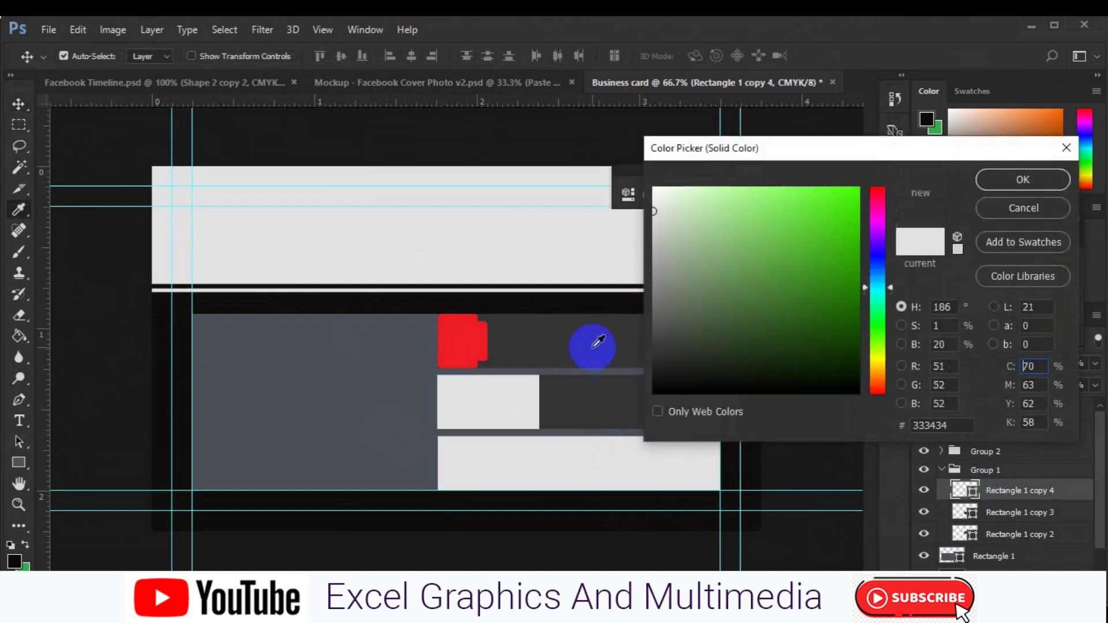
{"action": "left_click", "coordinate": [997, 179]}
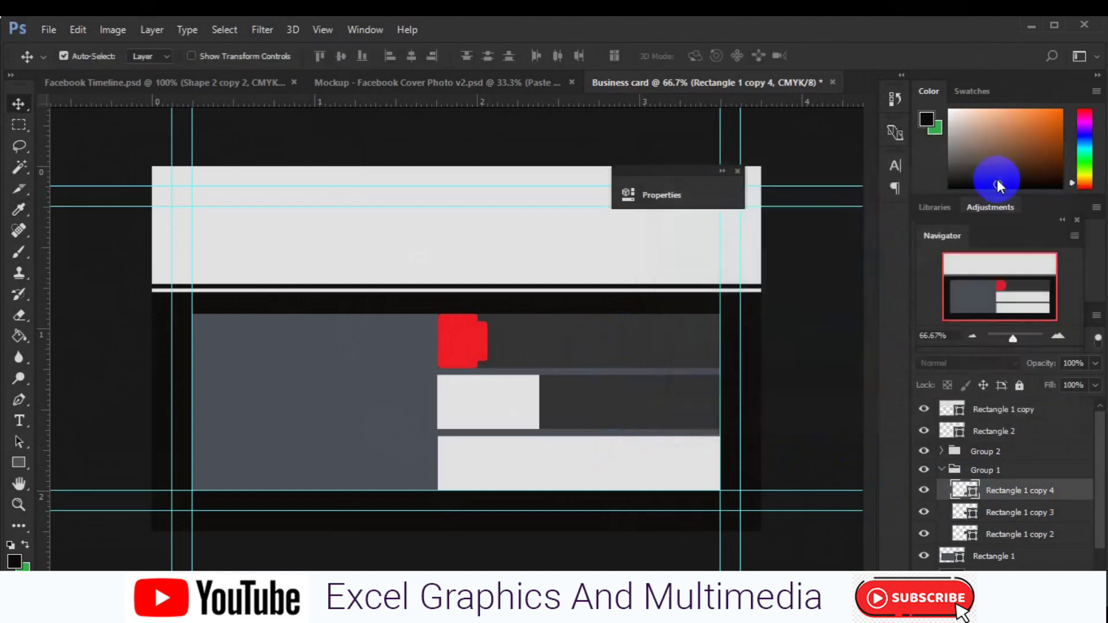
{"action": "left_click", "coordinate": [991, 452]}
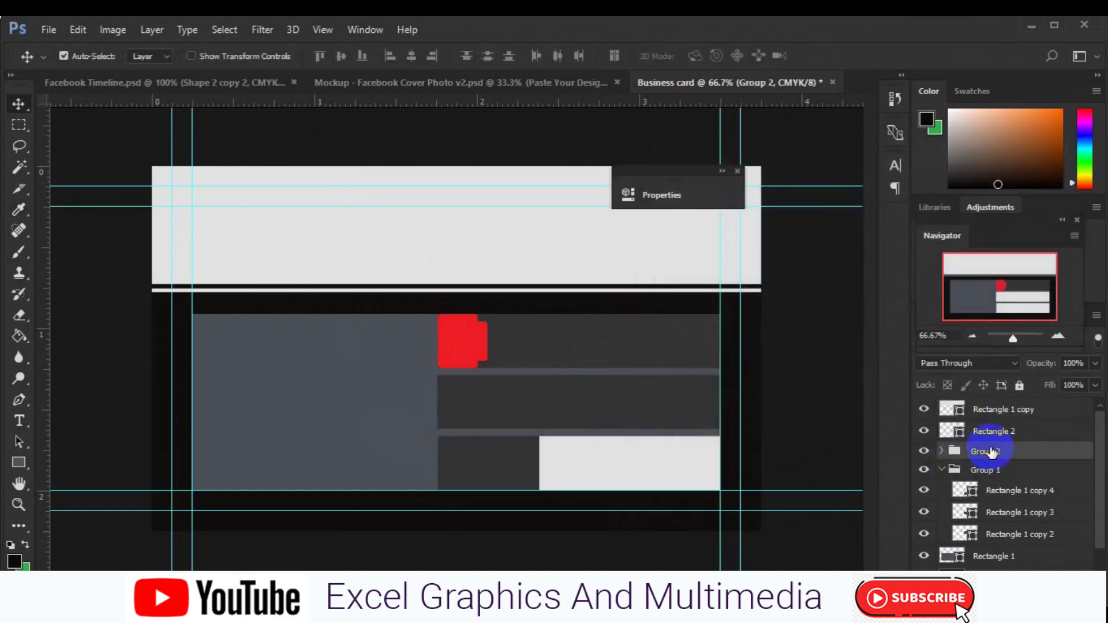
{"action": "left_click", "coordinate": [926, 459]}
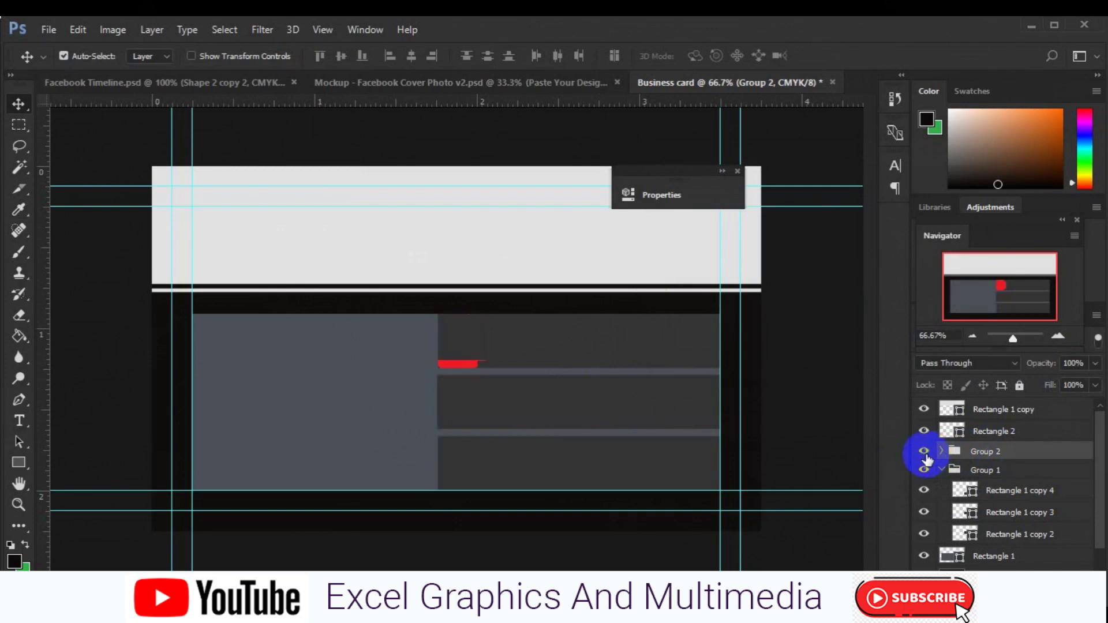
- Show Group 2 again, duplicate it and move the copy onto the second bar
{"action": "left_click", "coordinate": [926, 455]}
{"action": "key", "text": "ctrl+j"}
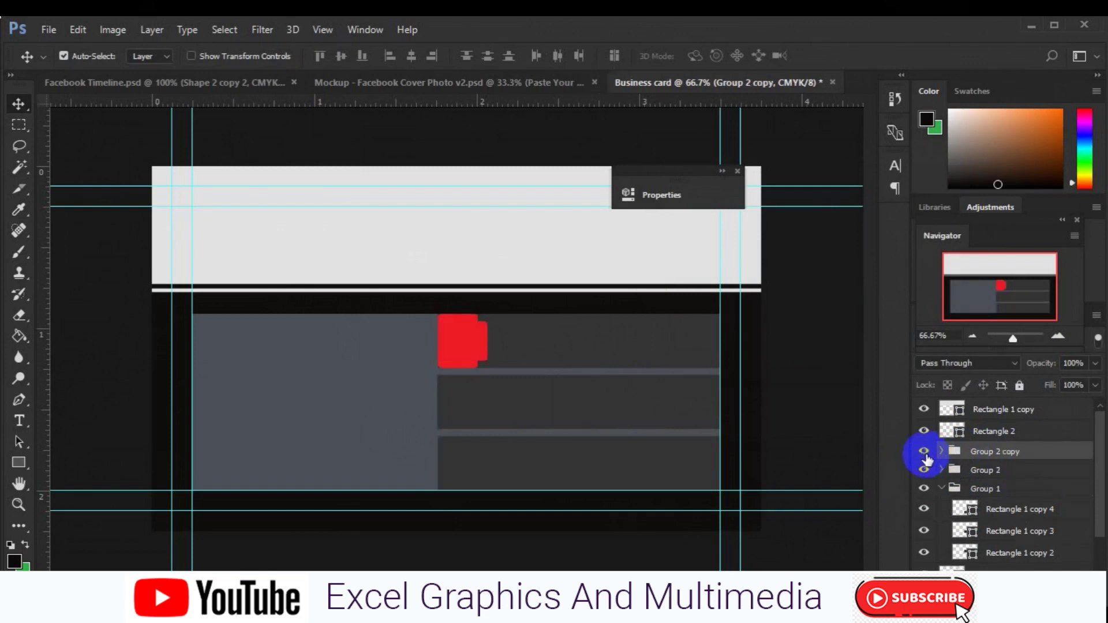
{"action": "key", "text": "ctrl+t"}
{"action": "left_click_drag", "start_coordinate": [474, 349], "coordinate": [475, 417]}
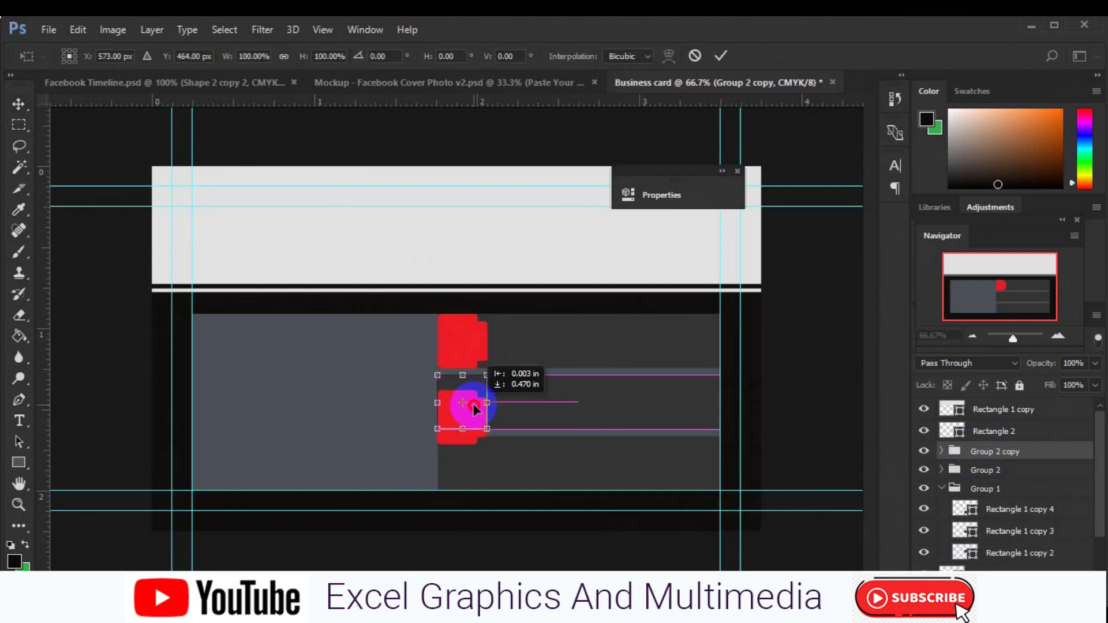
{"action": "left_click_drag", "start_coordinate": [474, 407], "coordinate": [474, 393]}
{"action": "key", "text": "Return"}
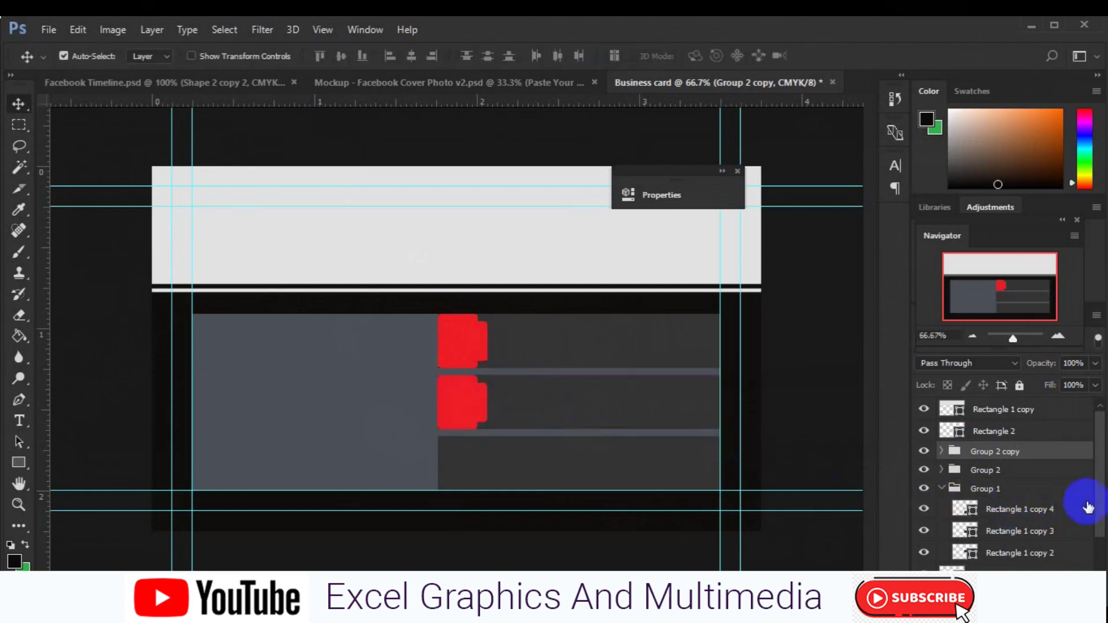
- Name the copied group 'web' and duplicate it, undoing a trial horizontal centring
{"action": "scroll", "coordinate": [1074, 508], "scroll_direction": "down", "scroll_amount": 1}
{"action": "double_click", "coordinate": [1006, 438]}
{"action": "type", "text": "web"}
{"action": "key", "text": "Return"}
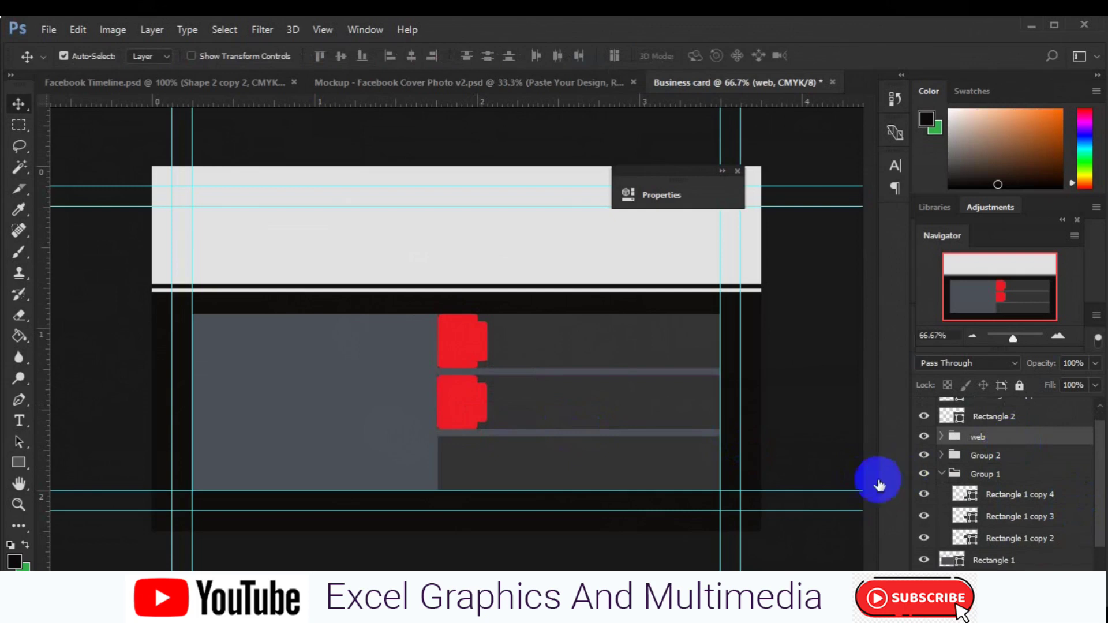
{"action": "left_click", "coordinate": [591, 405]}
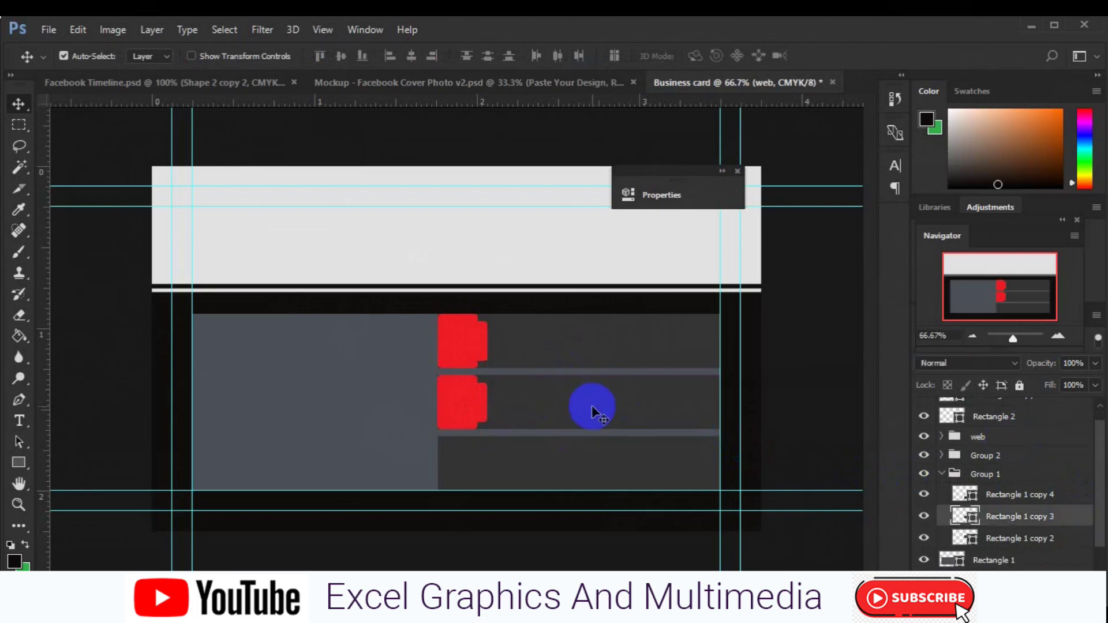
{"action": "left_click", "coordinate": [984, 439]}
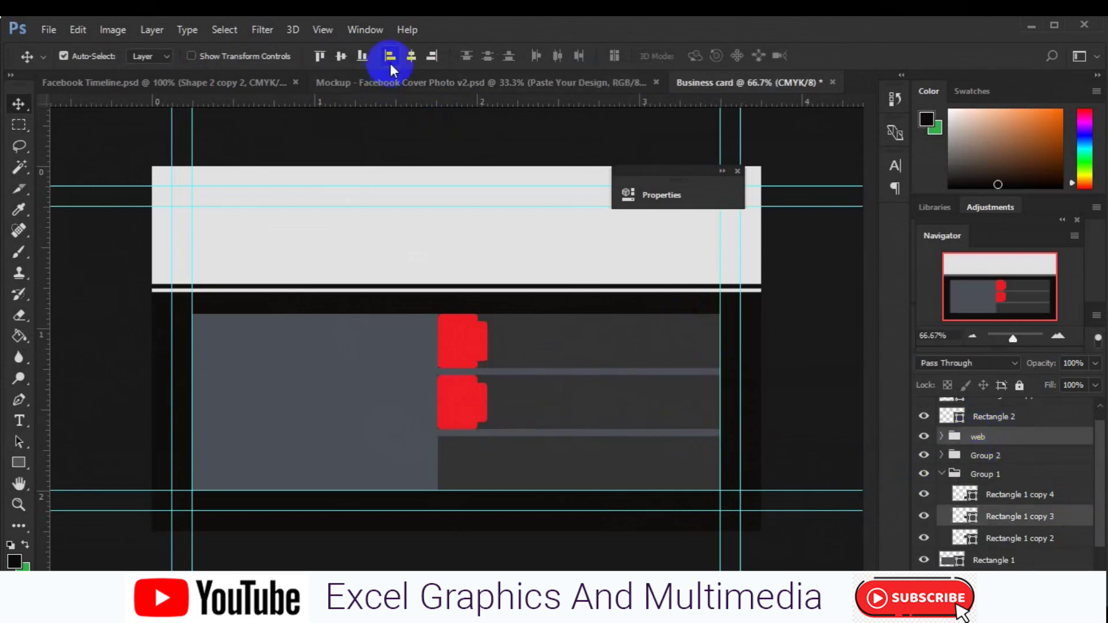
{"action": "left_click", "coordinate": [412, 57]}
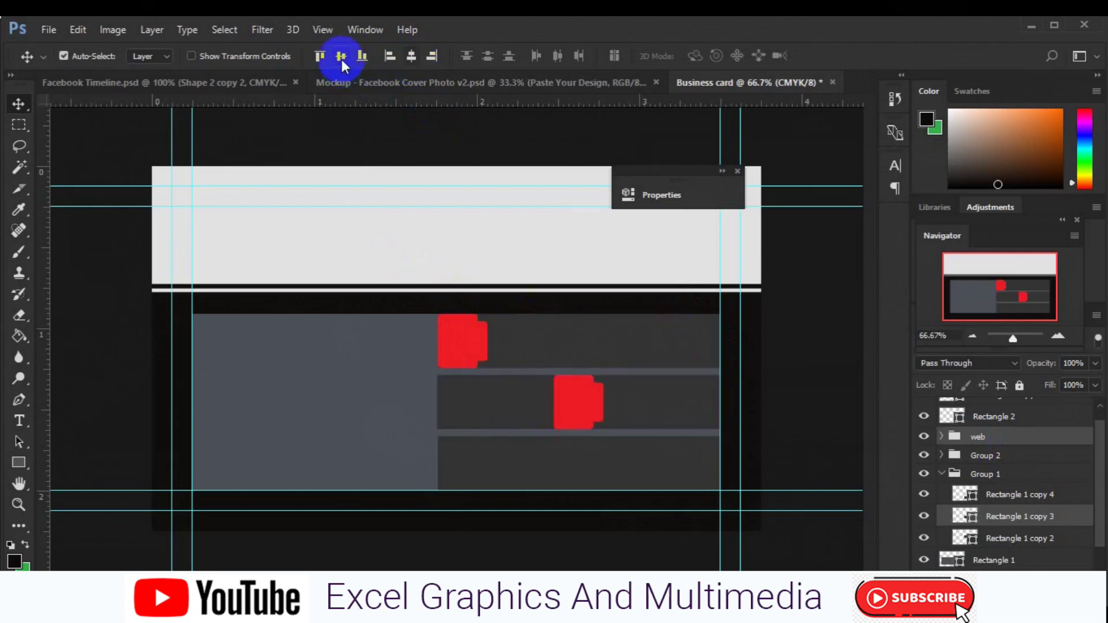
{"action": "key", "text": "ctrl+z"}
{"action": "key", "text": "ctrl+j"}
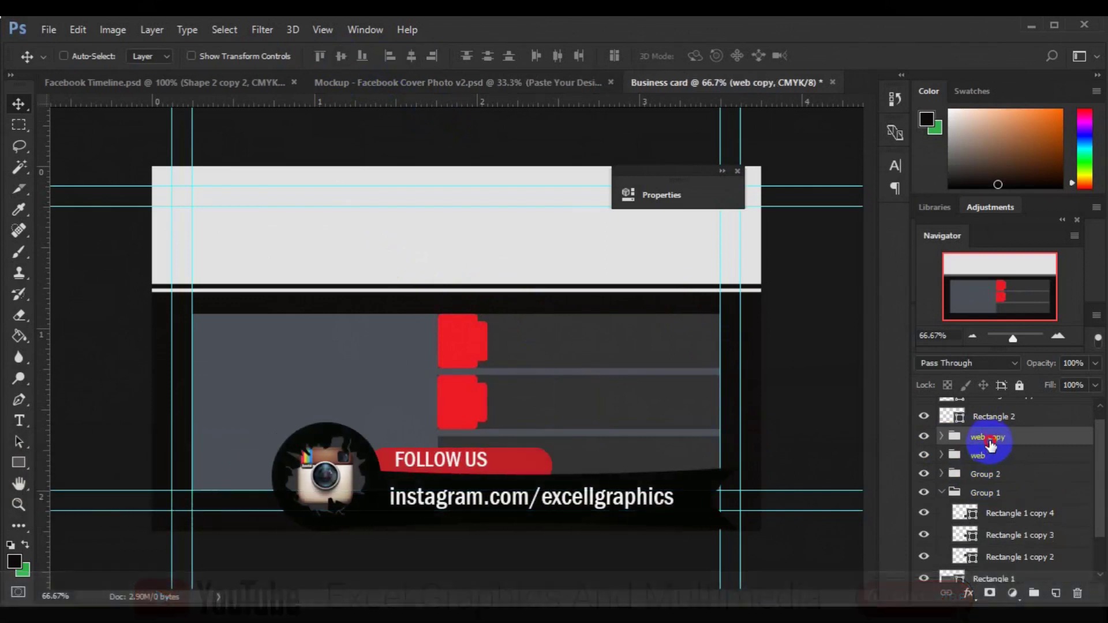
- Rename the duplicate 'address' and move its tab down onto the bottom bar
{"action": "double_click", "coordinate": [988, 437]}
{"action": "type", "text": "address"}
{"action": "key", "text": "Return"}
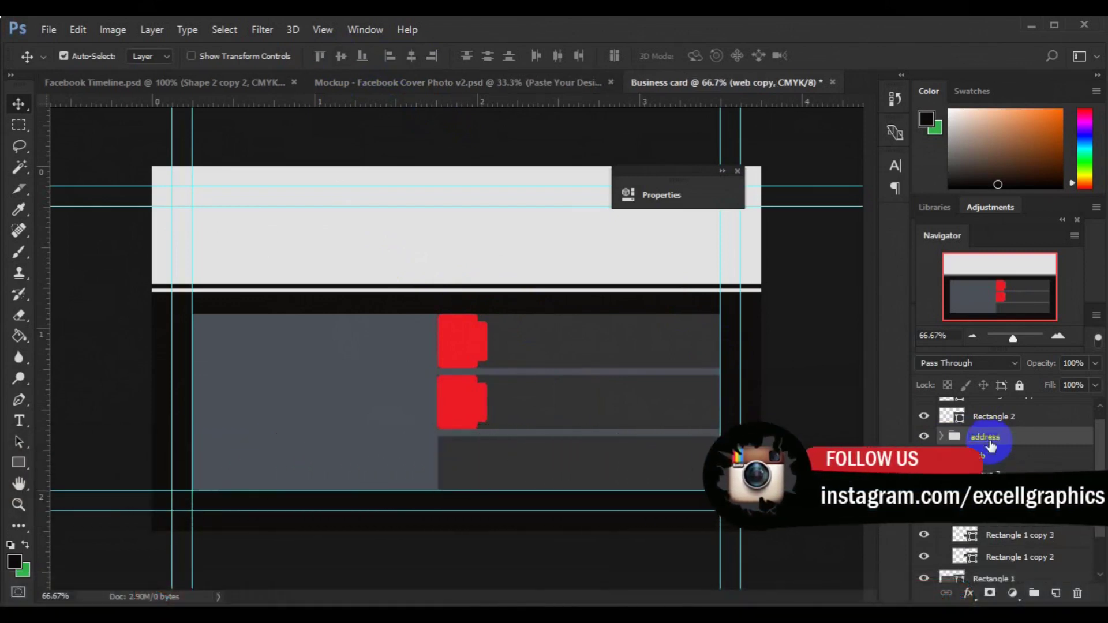
{"action": "key", "text": "ctrl+t"}
{"action": "left_click_drag", "start_coordinate": [476, 415], "coordinate": [478, 485]}
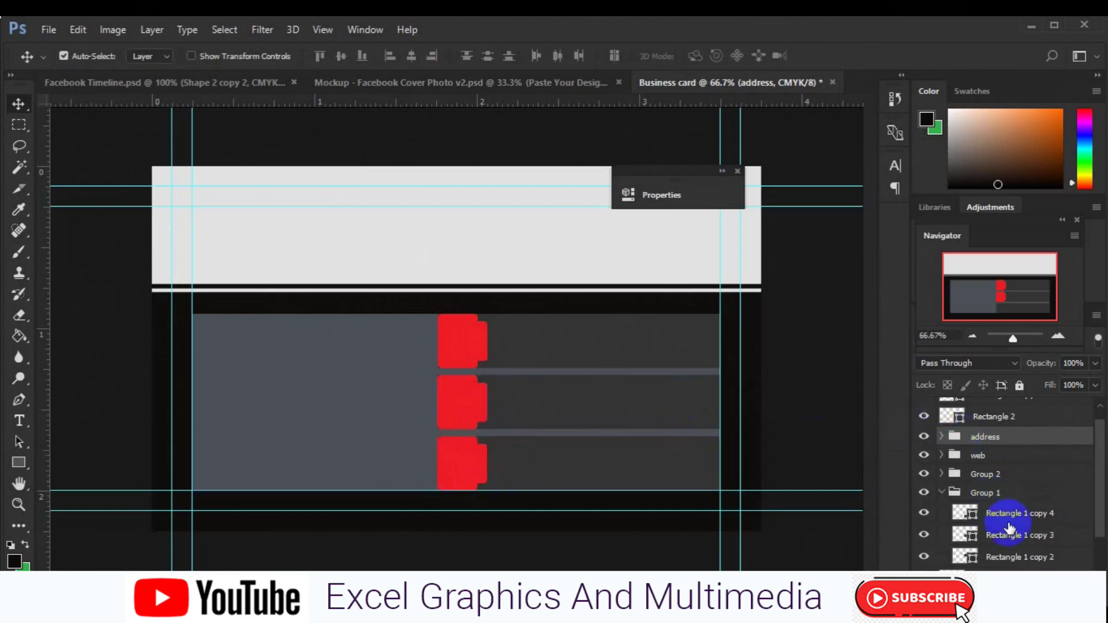
- Duplicate the address group, undoing an accidental copy, and begin renaming the duplicate
{"action": "left_click", "coordinate": [1004, 513]}
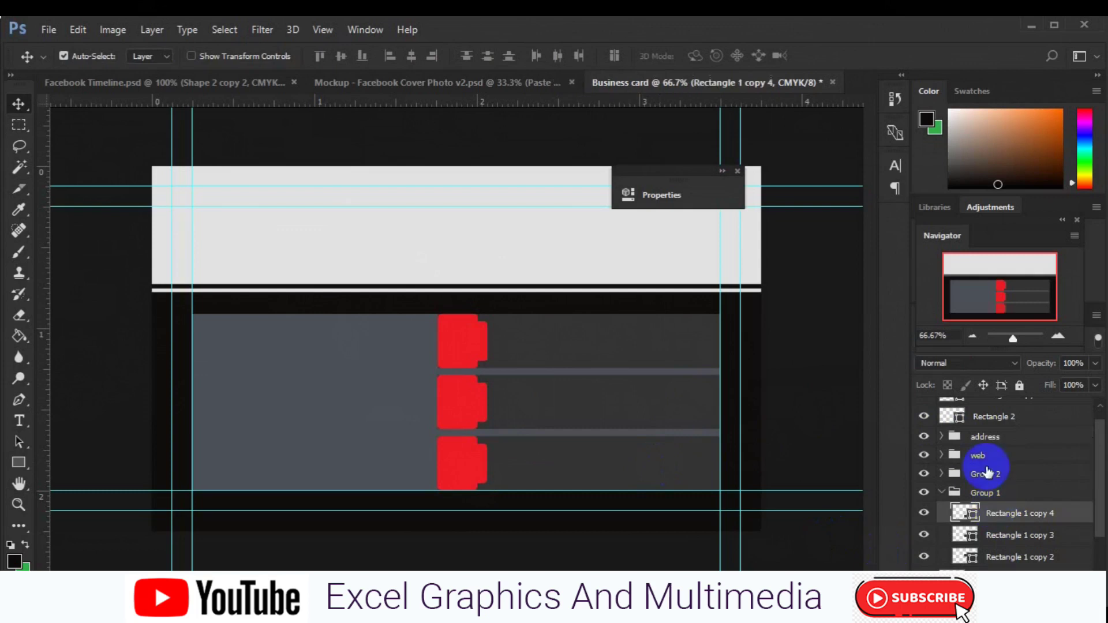
{"action": "left_click", "coordinate": [1007, 438], "text": "ctrl"}
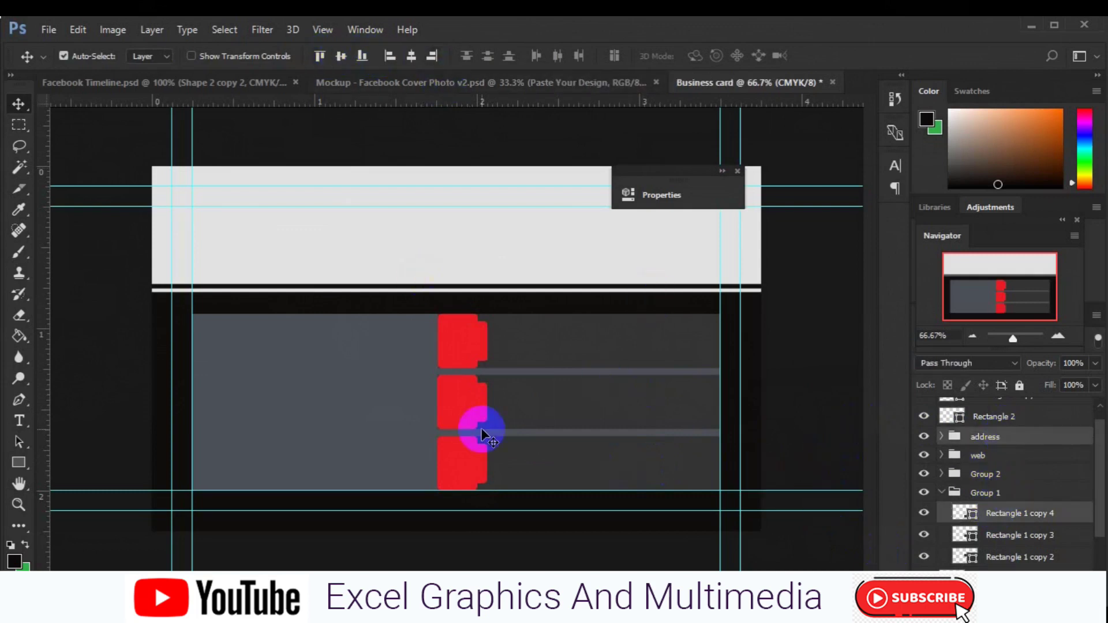
{"action": "left_click_drag", "start_coordinate": [482, 434], "coordinate": [836, 445]}
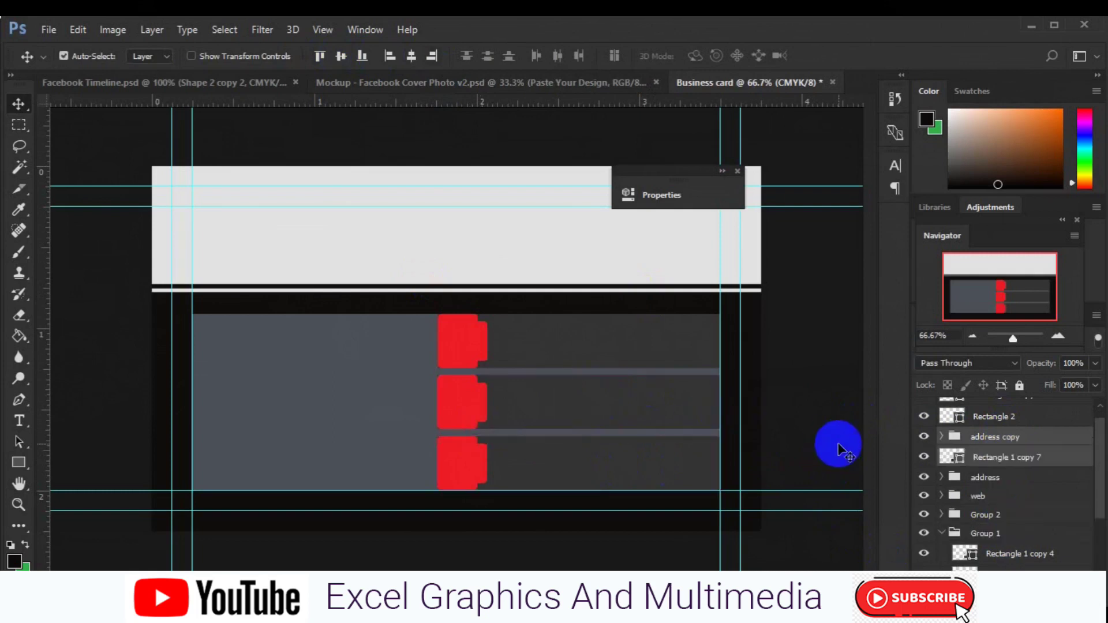
{"action": "key", "text": "ctrl+z"}
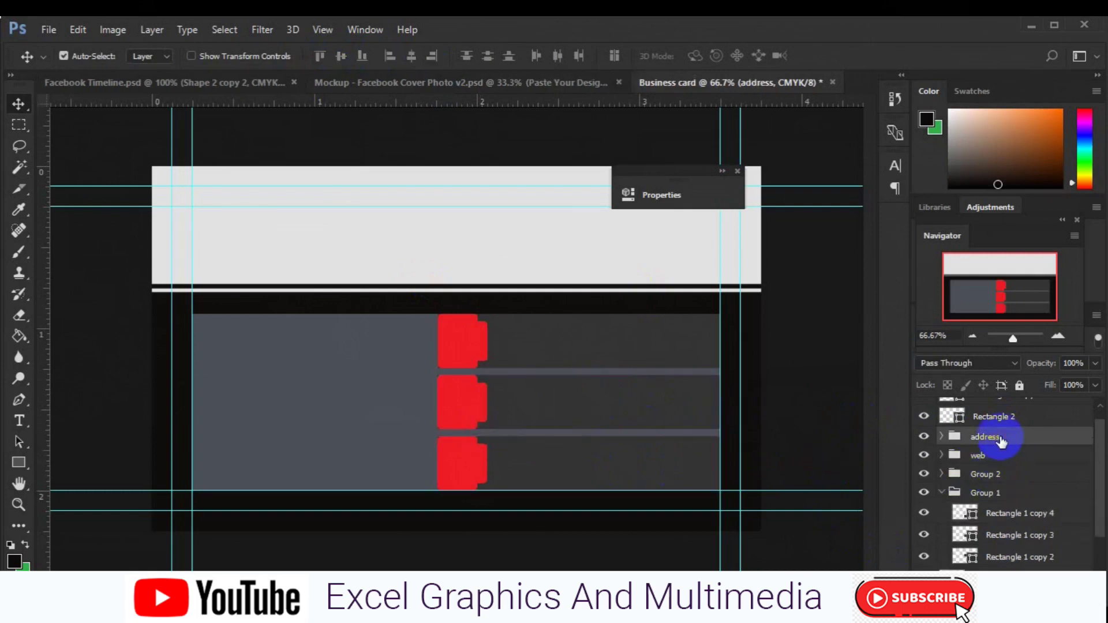
{"action": "left_click_drag", "start_coordinate": [1000, 437], "coordinate": [1001, 442]}
{"action": "double_click", "coordinate": [1000, 438]}
{"action": "type", "text": "contact icon"}
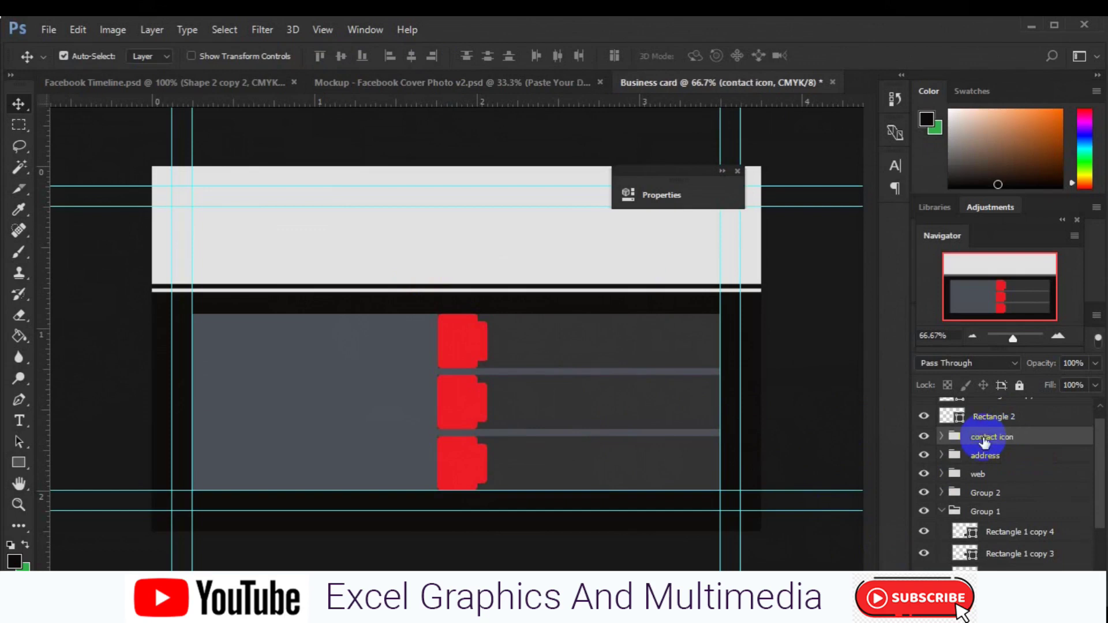
- Duplicate the contact icon group and move the copy to the grey panel's left edge
{"action": "key", "text": "ctrl+j"}
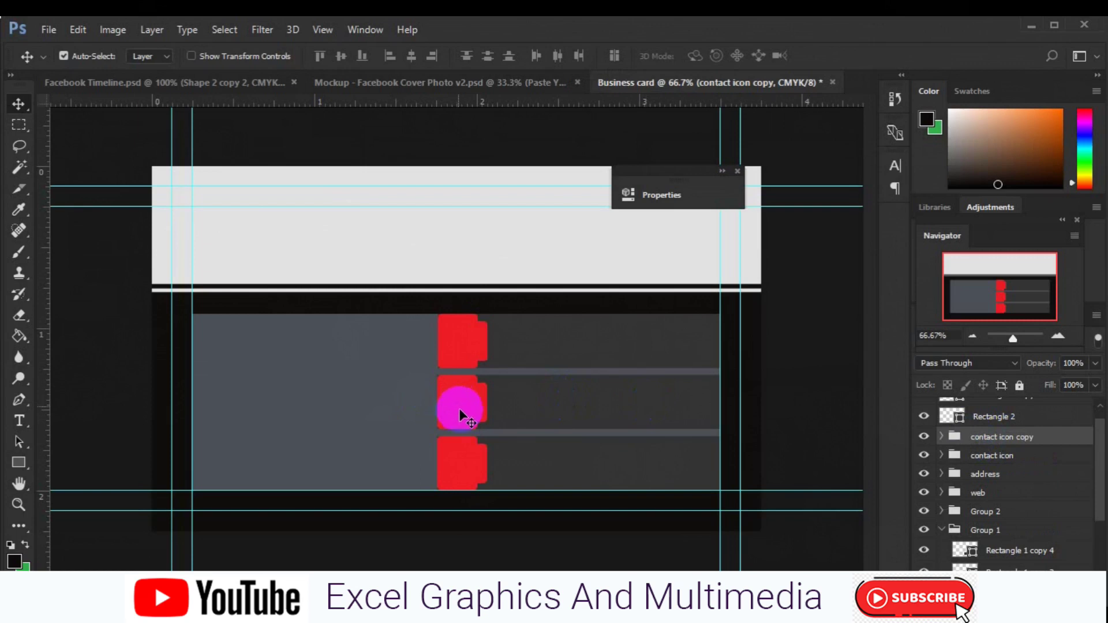
{"action": "key", "text": "ctrl+t"}
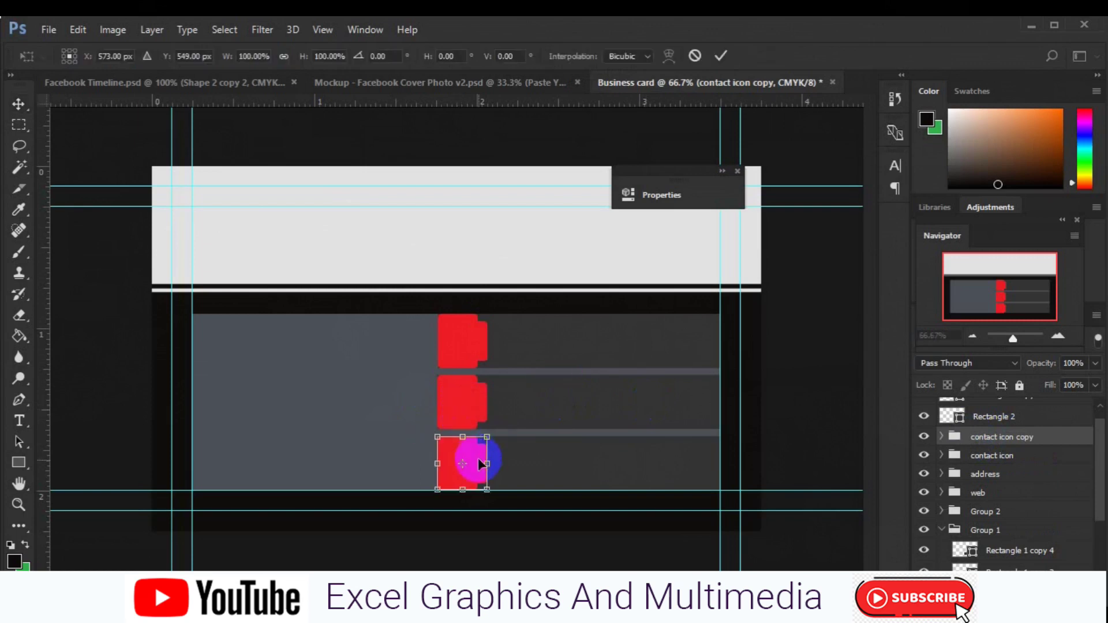
{"action": "left_click_drag", "start_coordinate": [478, 461], "coordinate": [454, 462]}
{"action": "left_click_drag", "start_coordinate": [241, 422], "coordinate": [230, 402]}
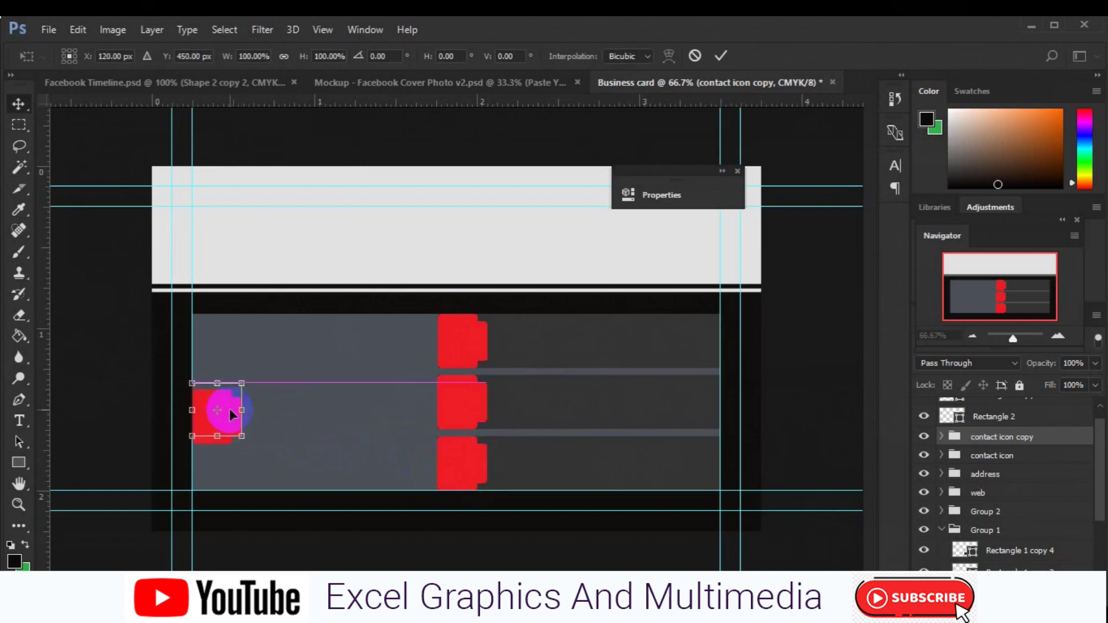
{"action": "key", "text": "Return"}
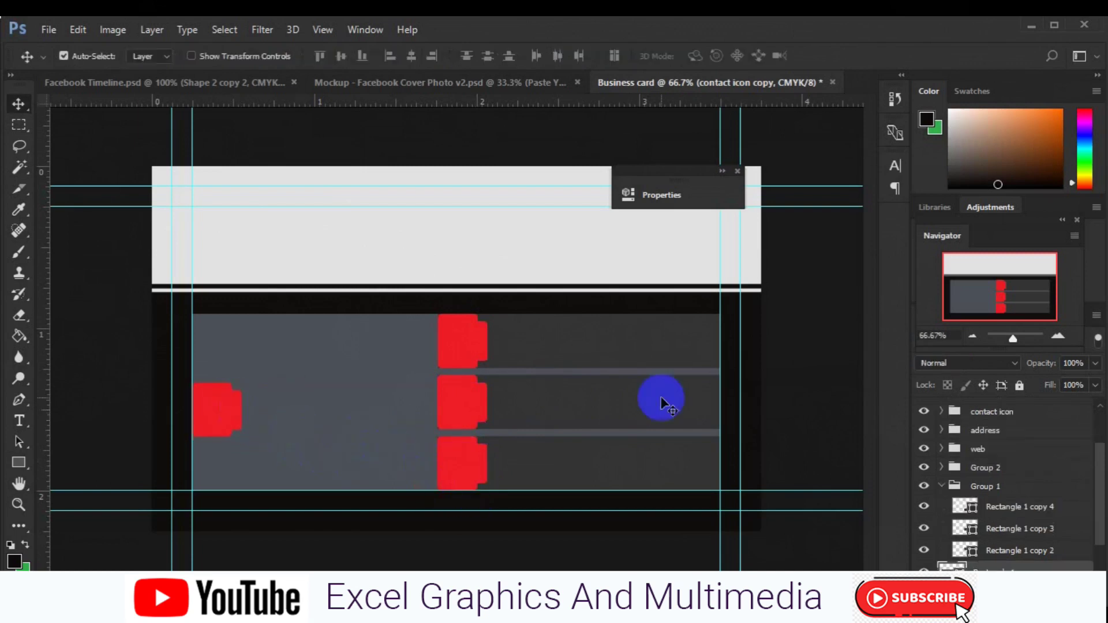
- Resize a copy of the grey panel into a thin strip along the panel's left edge
{"action": "left_click", "coordinate": [1027, 420]}
{"action": "left_click", "coordinate": [355, 61]}
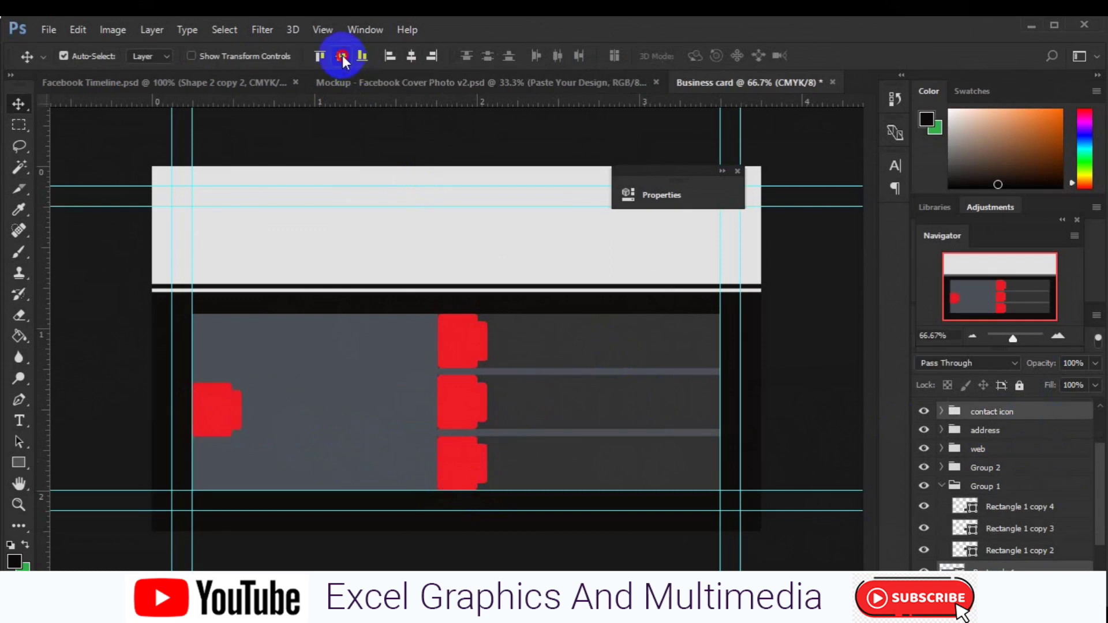
{"action": "left_click", "coordinate": [984, 557]}
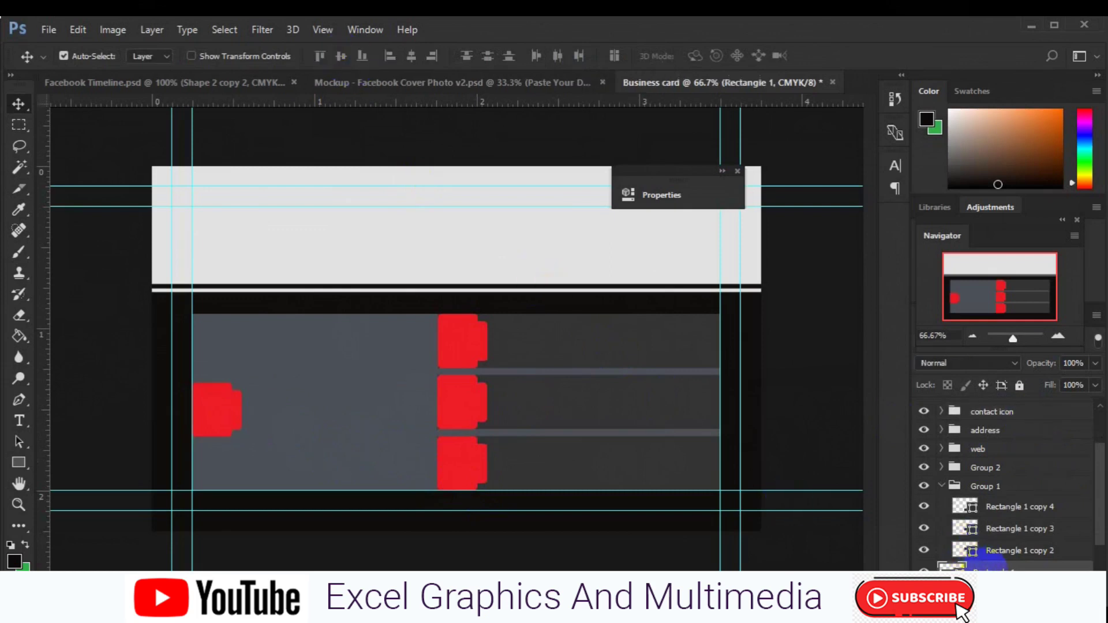
{"action": "key", "text": "ctrl+t"}
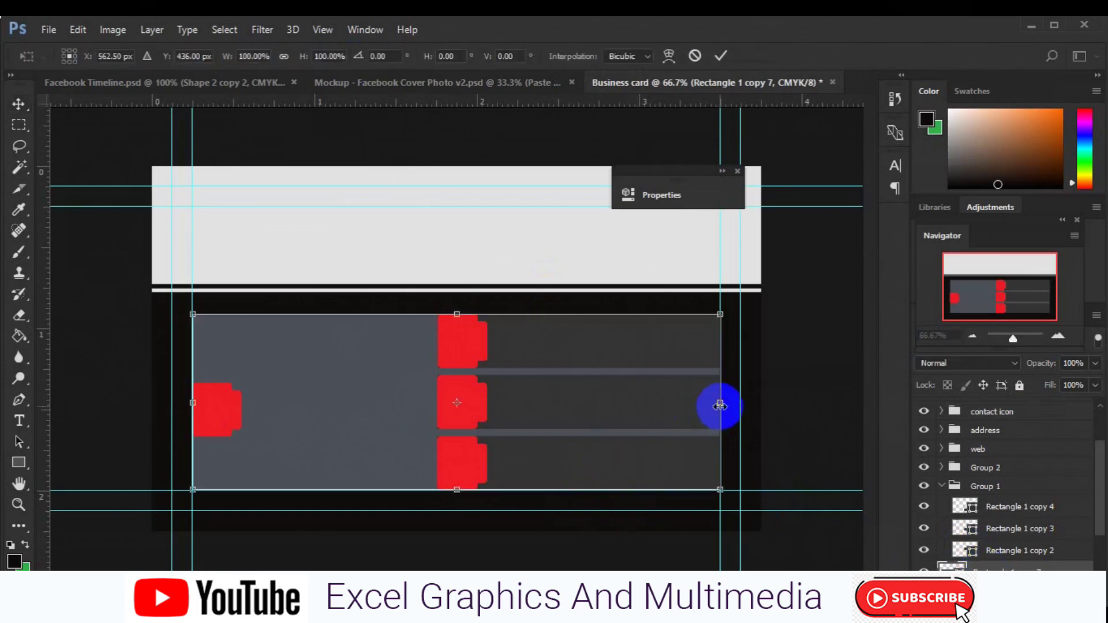
{"action": "left_click_drag", "start_coordinate": [700, 412], "coordinate": [232, 437]}
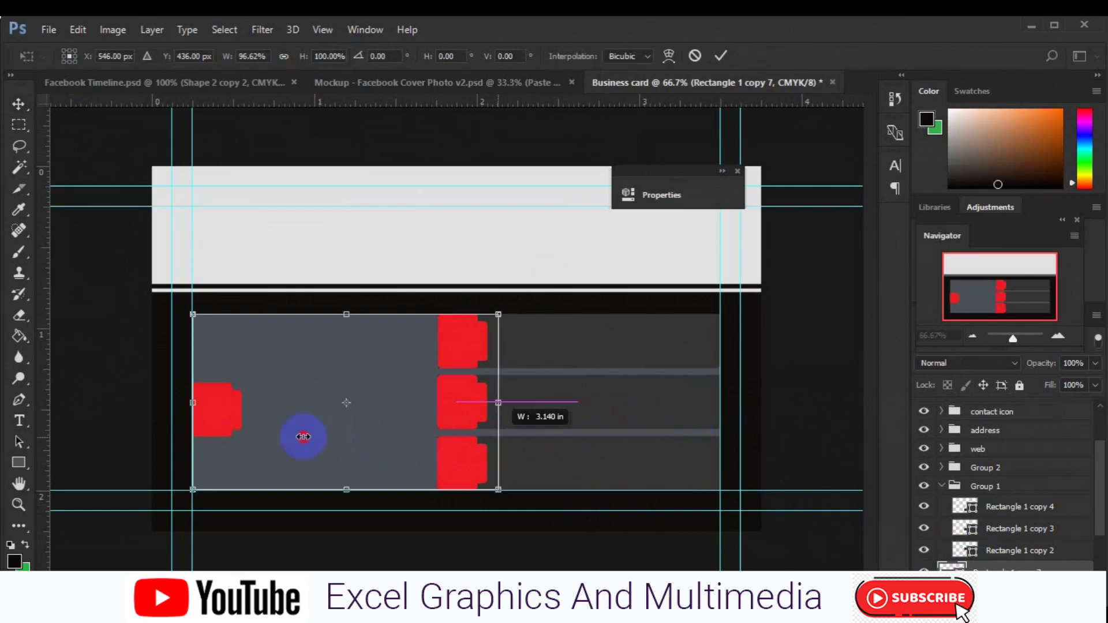
{"action": "left_click_drag", "start_coordinate": [232, 437], "coordinate": [231, 435]}
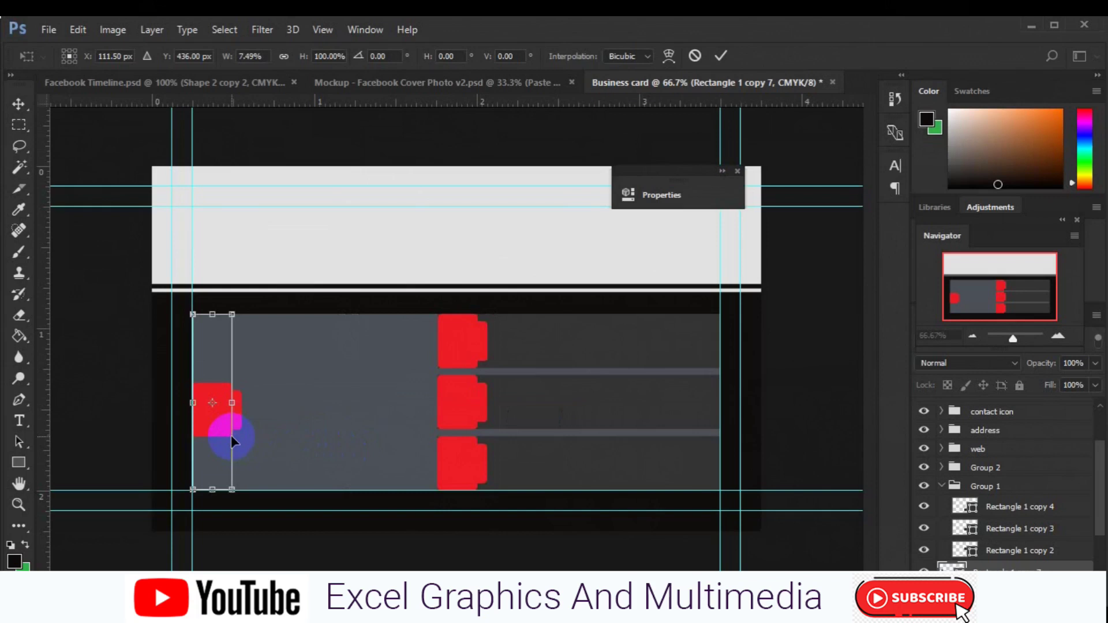
{"action": "left_click_drag", "start_coordinate": [224, 406], "coordinate": [224, 408]}
{"action": "key", "text": "Return"}
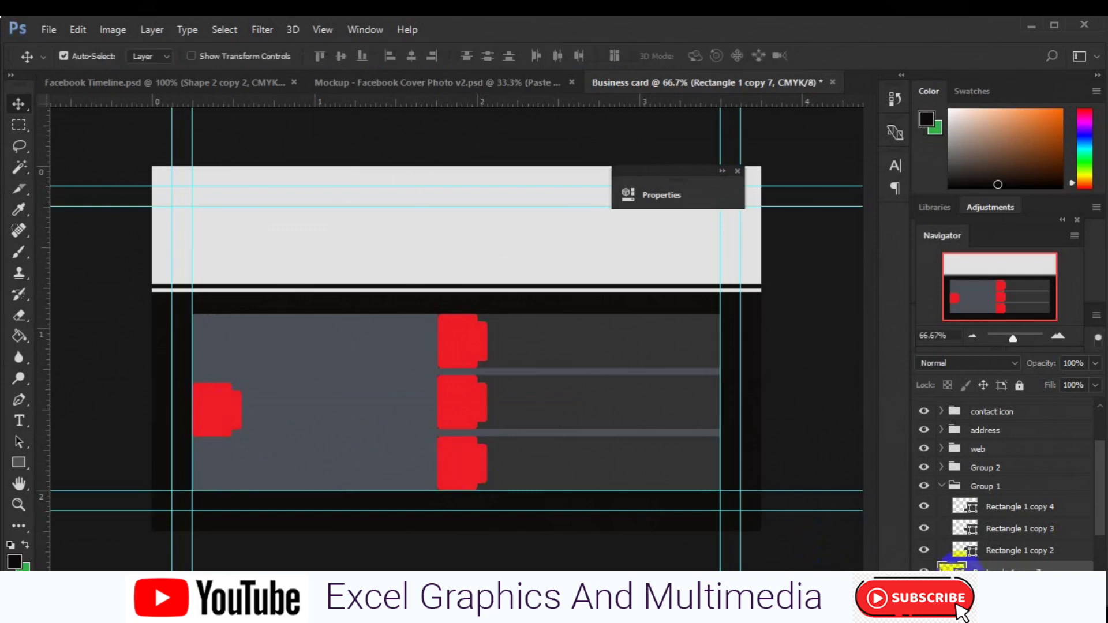
{"action": "double_click", "coordinate": [952, 569]}
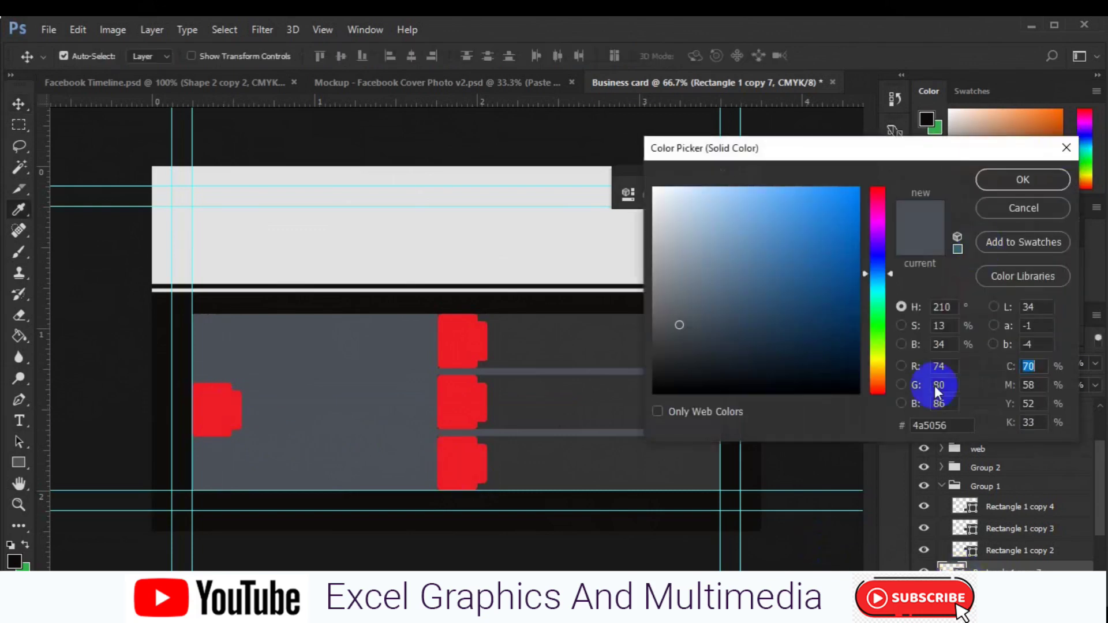
{"action": "key", "text": "Escape"}
{"action": "left_click", "coordinate": [211, 426]}
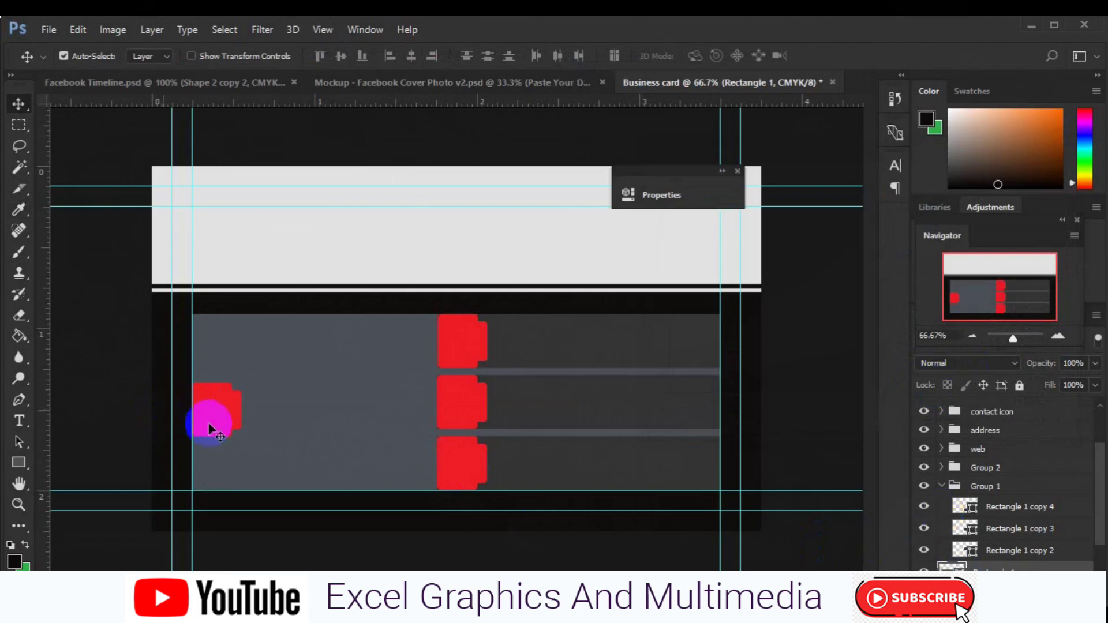
- Duplicate the left red square and stretch it into a thin bar spanning the panel's full height
{"action": "key", "text": "ctrl+t"}
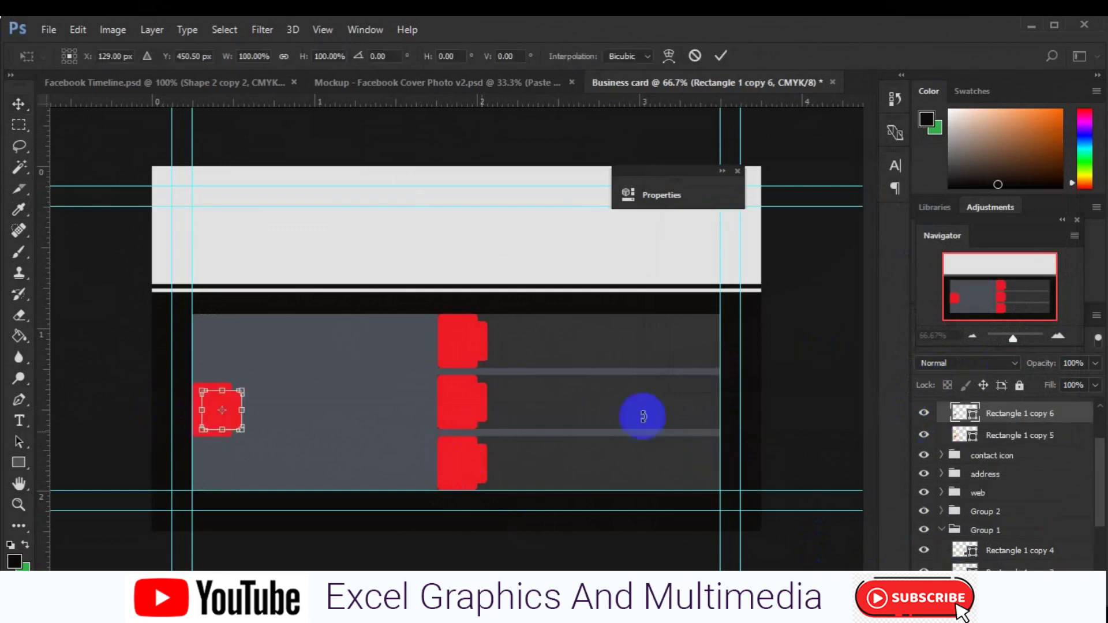
{"action": "key", "text": "Return"}
{"action": "left_click", "coordinate": [1016, 436]}
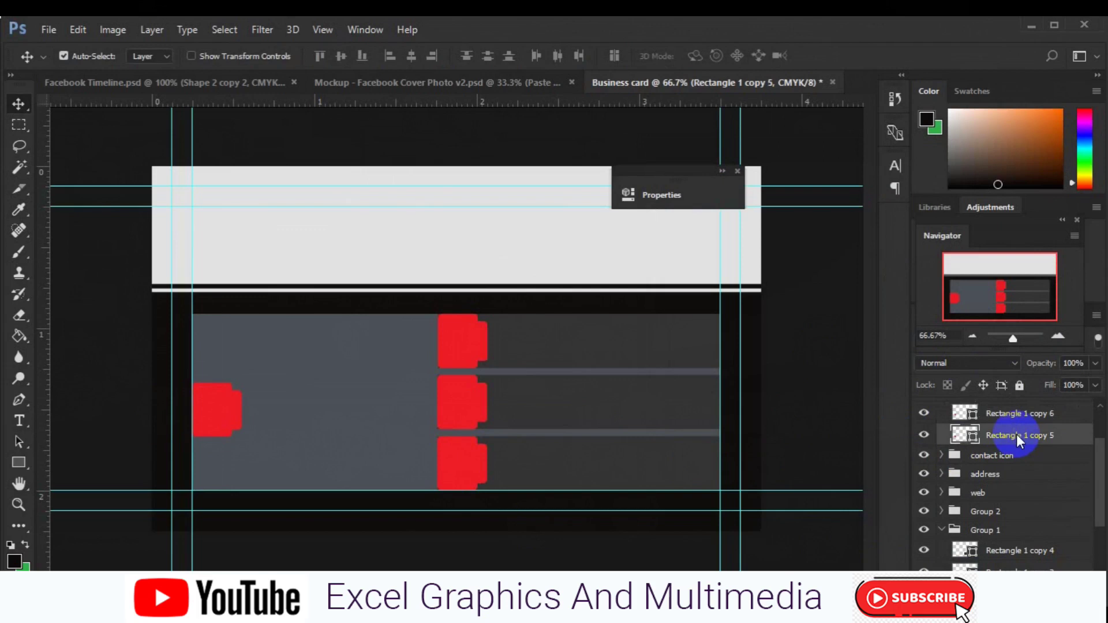
{"action": "key", "text": "ctrl+t"}
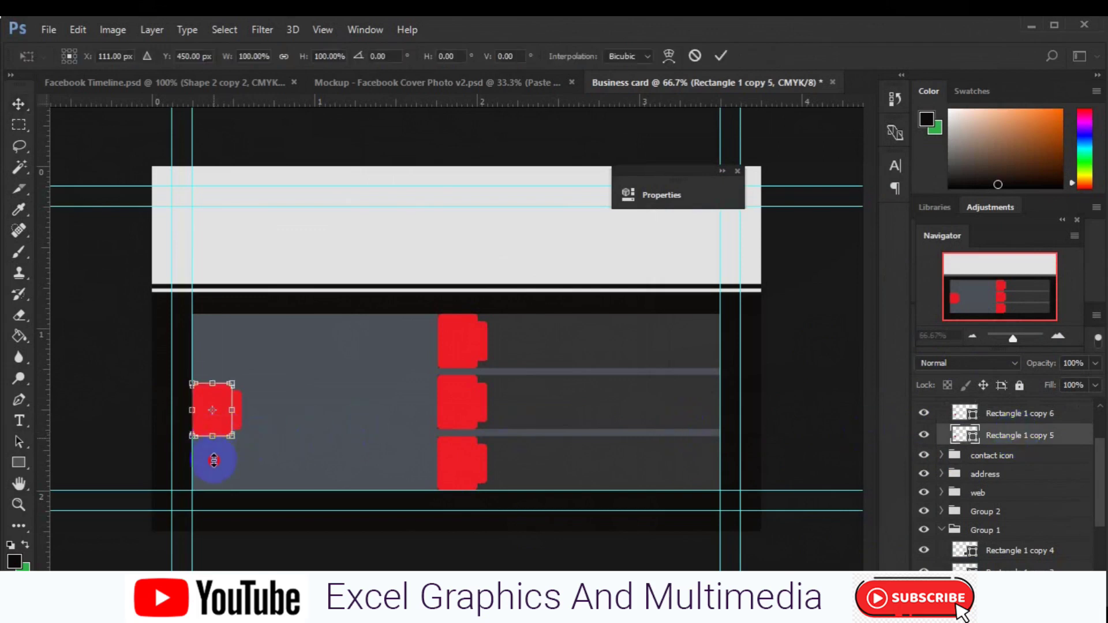
{"action": "left_click_drag", "start_coordinate": [214, 460], "coordinate": [214, 492]}
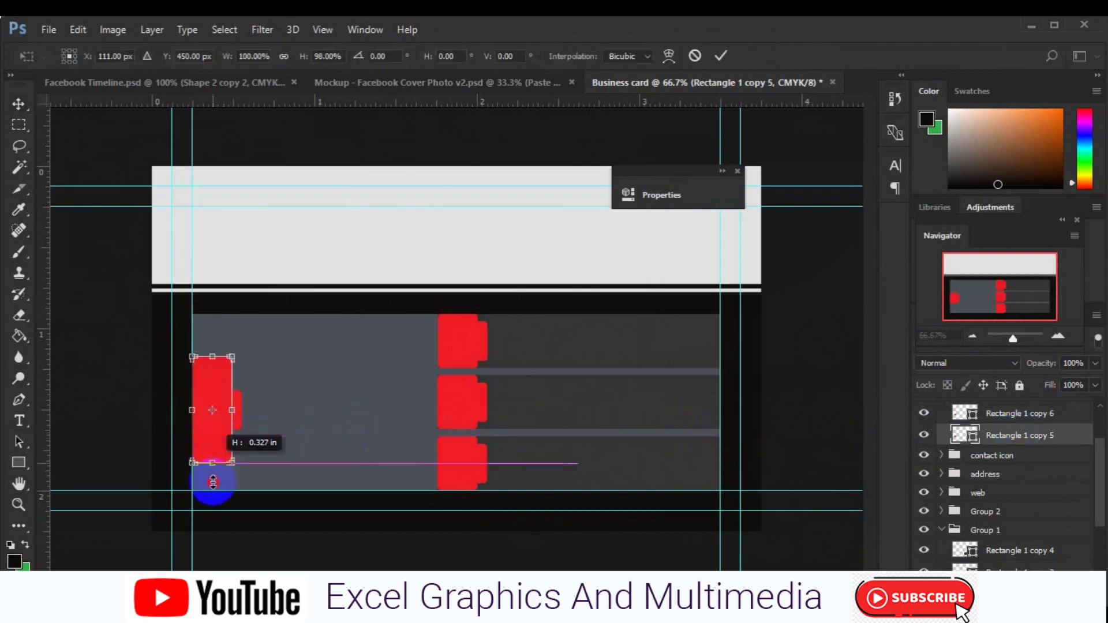
{"action": "left_click_drag", "start_coordinate": [214, 492], "coordinate": [214, 494]}
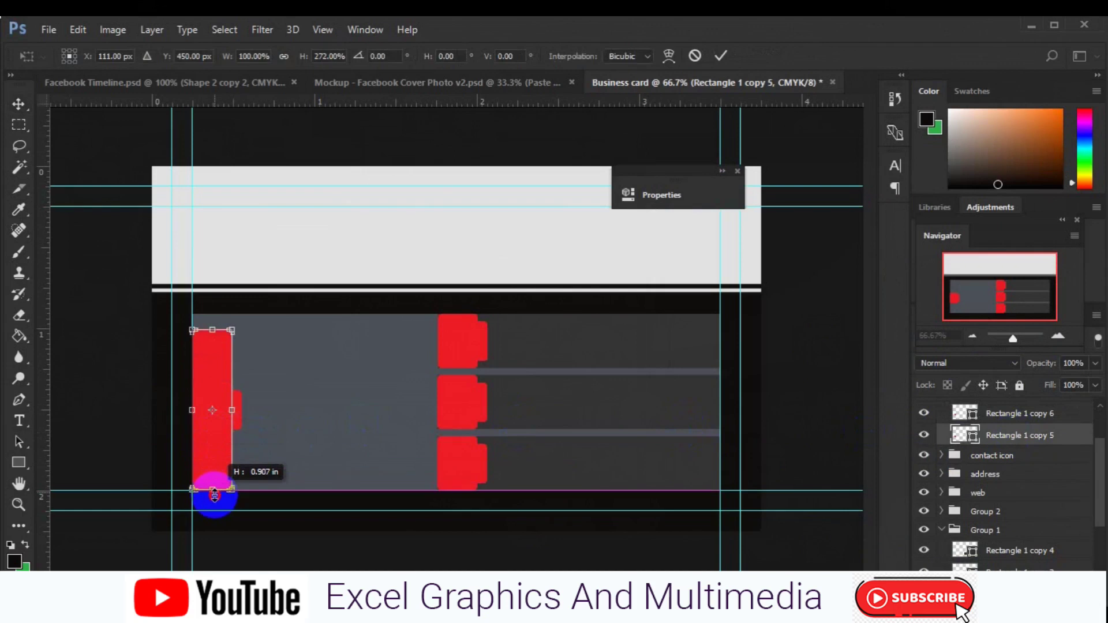
{"action": "left_click_drag", "start_coordinate": [212, 330], "coordinate": [211, 318]}
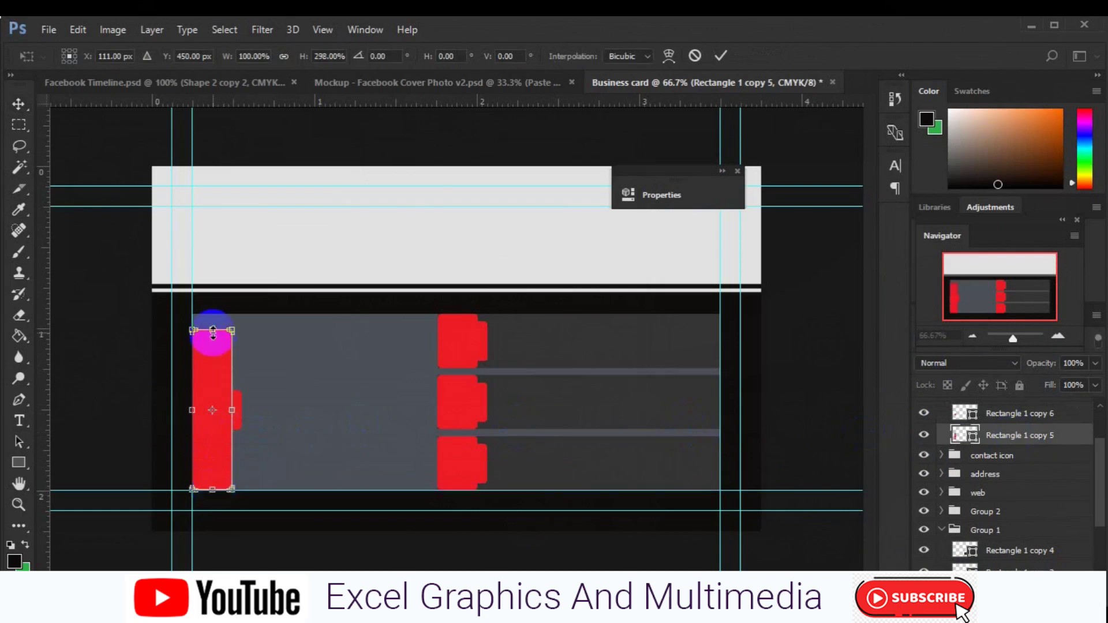
{"action": "left_click_drag", "start_coordinate": [210, 318], "coordinate": [212, 315]}
{"action": "left_click_drag", "start_coordinate": [231, 396], "coordinate": [215, 397]}
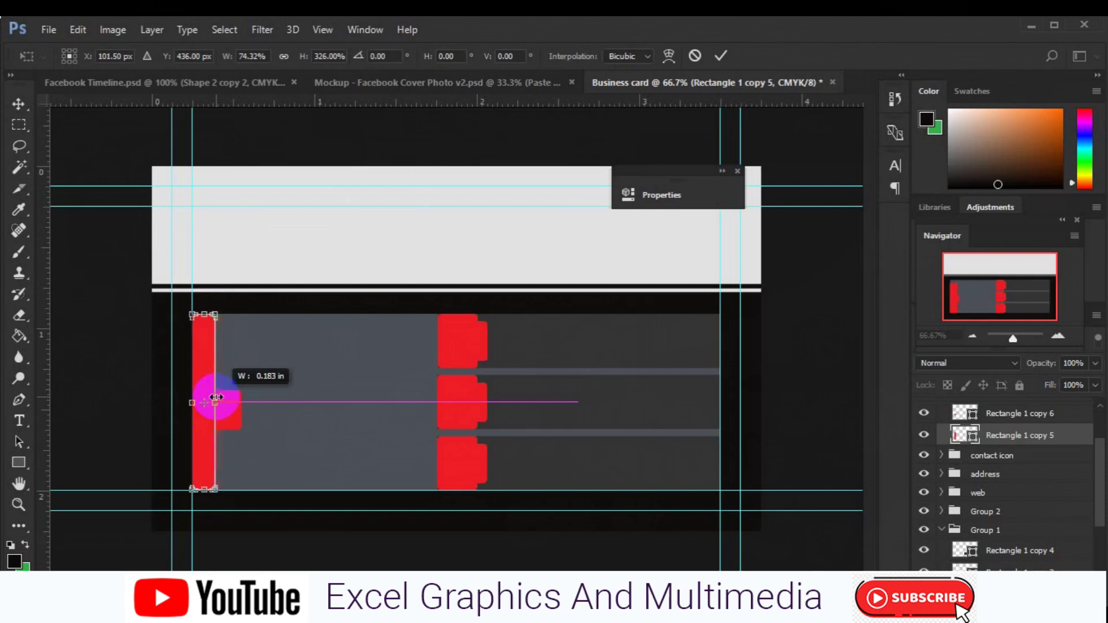
{"action": "key", "text": "Return"}
- Move the small red side tab and the tall red bar into the web group
{"action": "left_click", "coordinate": [225, 414]}
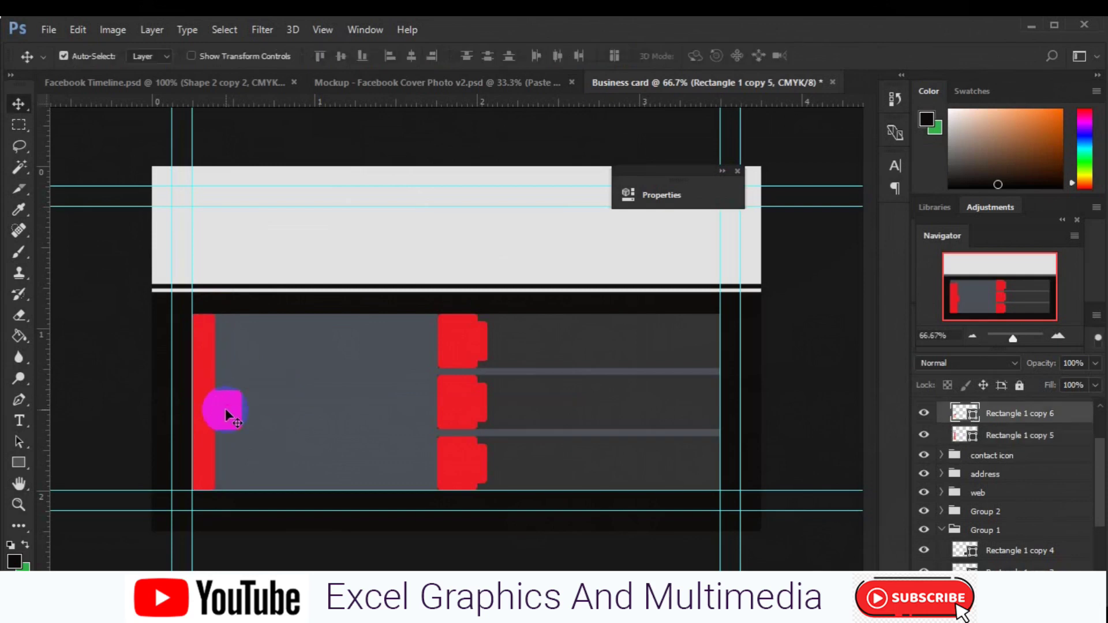
{"action": "key", "text": "ctrl"}
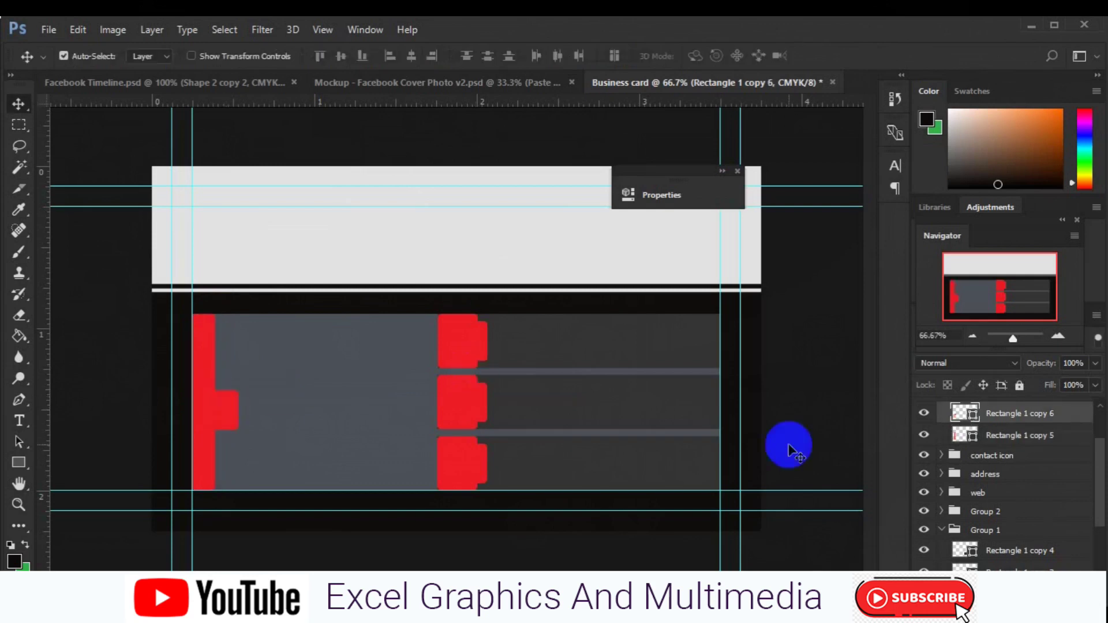
{"action": "left_click", "coordinate": [1005, 434], "text": "ctrl"}
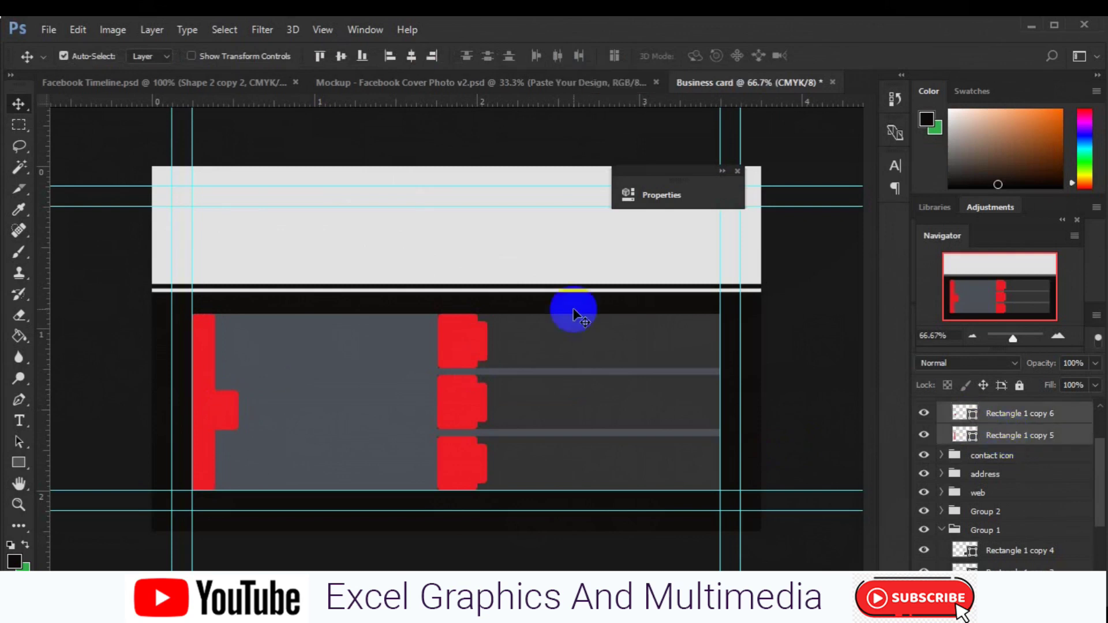
{"action": "left_click", "coordinate": [341, 56]}
{"action": "left_click_drag", "start_coordinate": [1004, 413], "coordinate": [975, 491]}
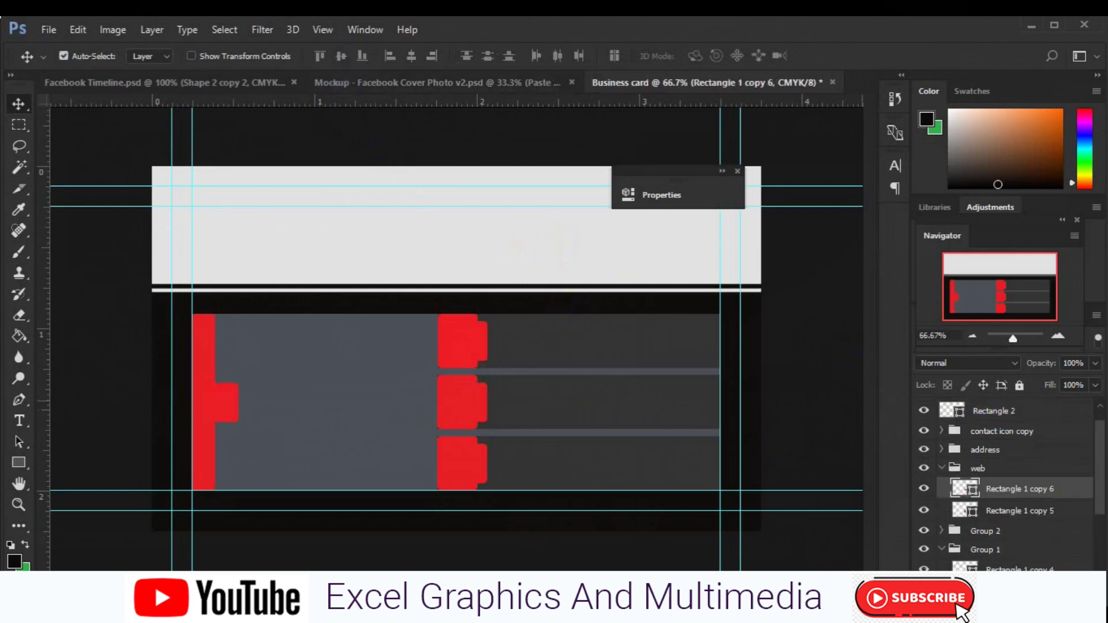
- Recolour both shape layers of the middle tab to dark red #541011
{"action": "double_click", "coordinate": [972, 491]}
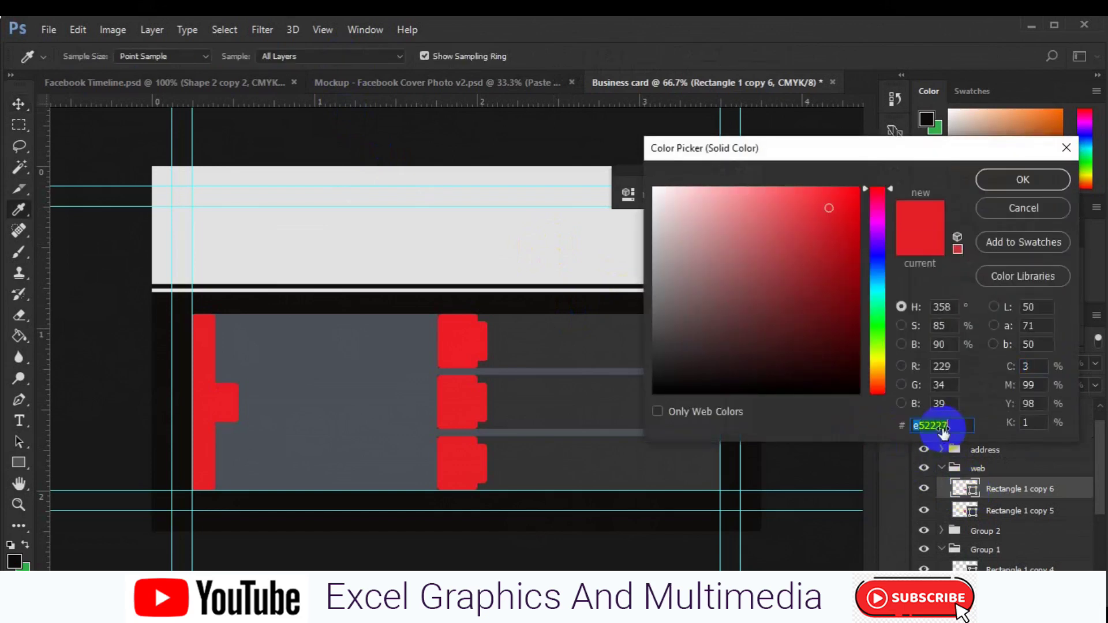
{"action": "type", "text": "541011"}
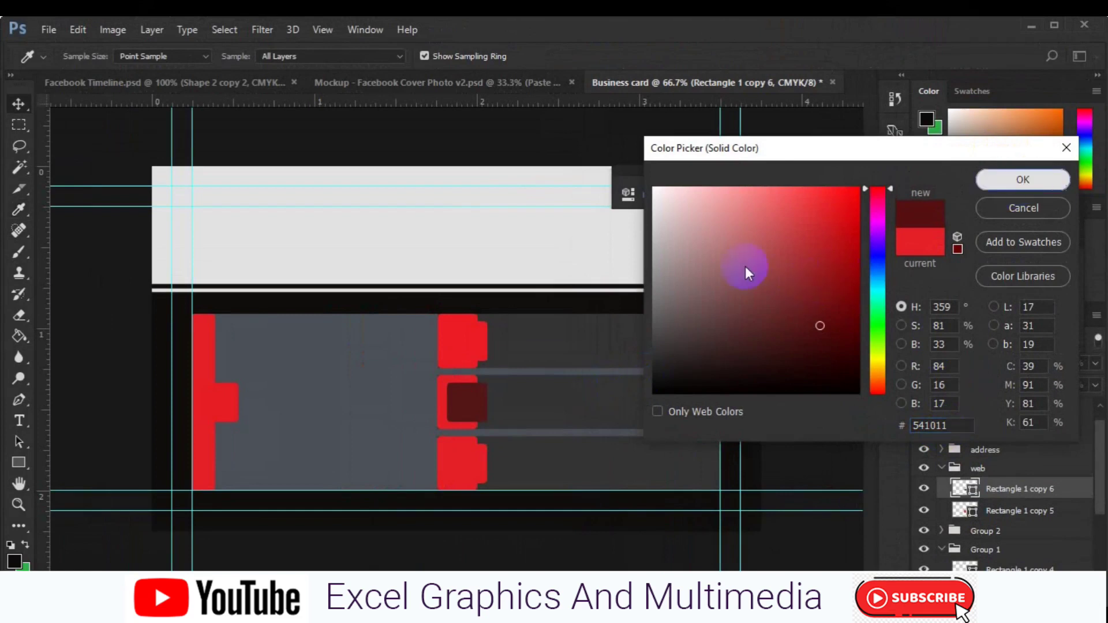
{"action": "key", "text": "Return"}
{"action": "left_click", "coordinate": [460, 382]}
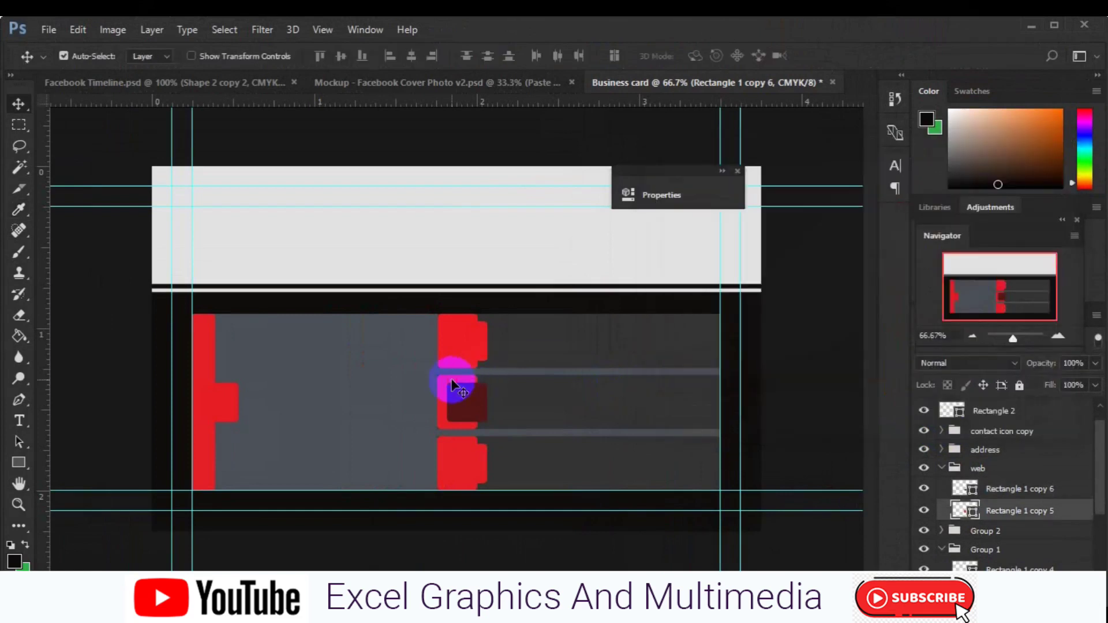
{"action": "double_click", "coordinate": [974, 512]}
{"action": "type", "text": "541011"}
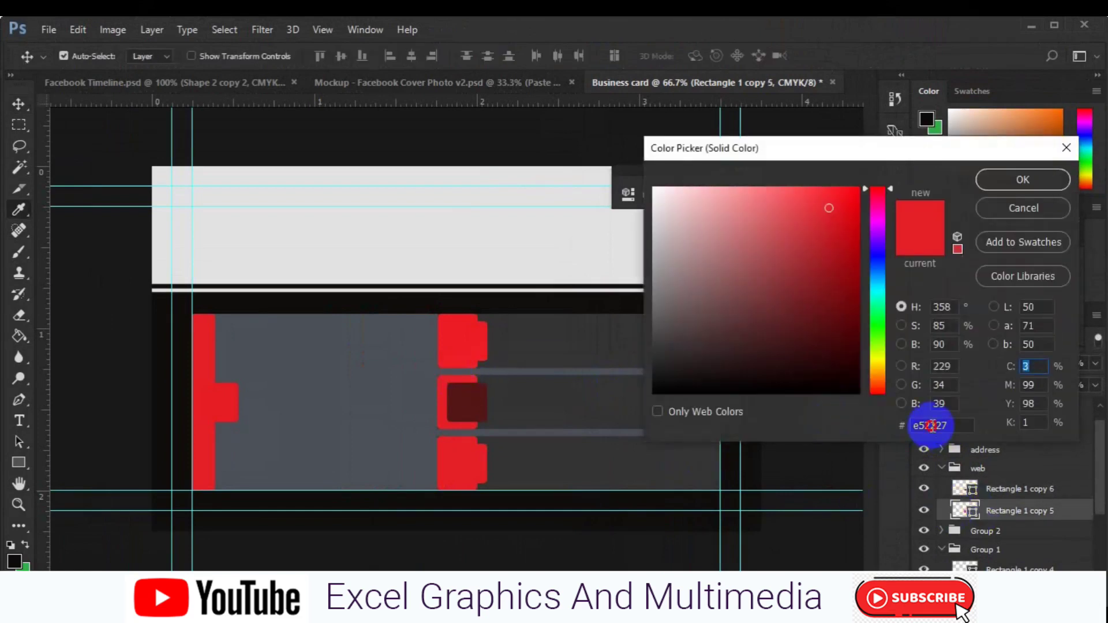
{"action": "left_click", "coordinate": [994, 180]}
{"action": "left_click", "coordinate": [650, 296]}
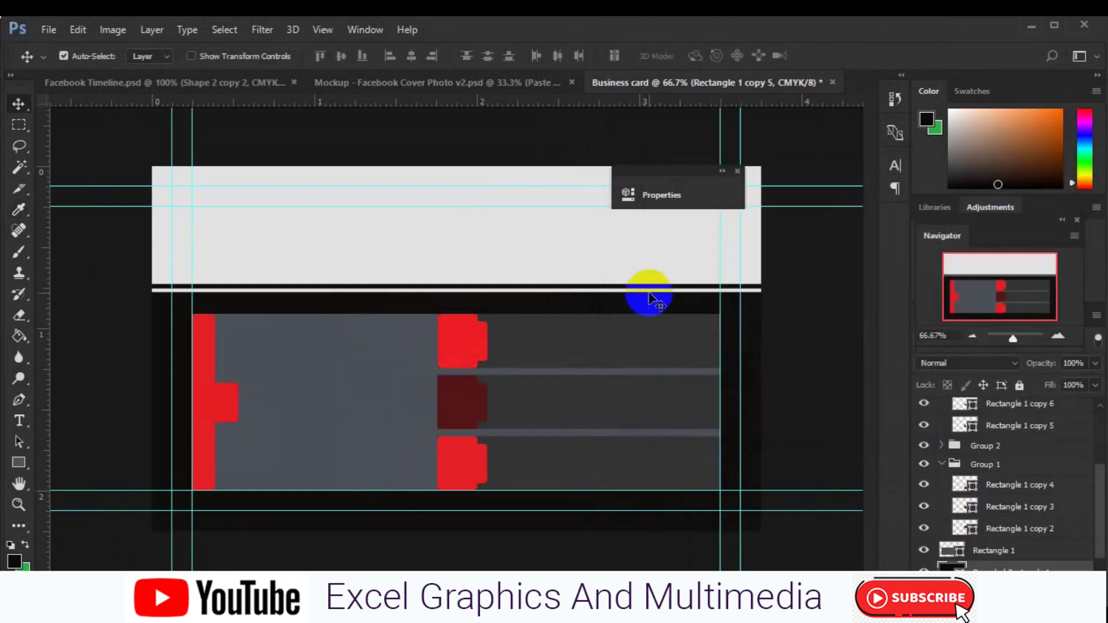
{"action": "left_click", "coordinate": [697, 291]}
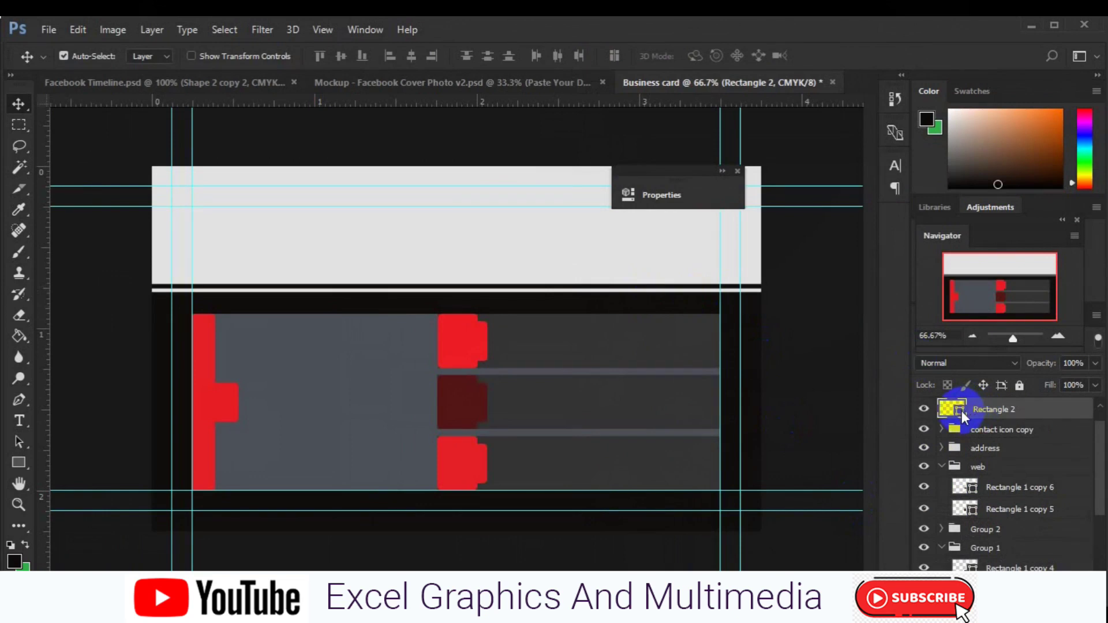
- Change the thin line's colour from #e1e1e1 to dark red #541011
{"action": "double_click", "coordinate": [960, 409]}
{"action": "left_click", "coordinate": [924, 426]}
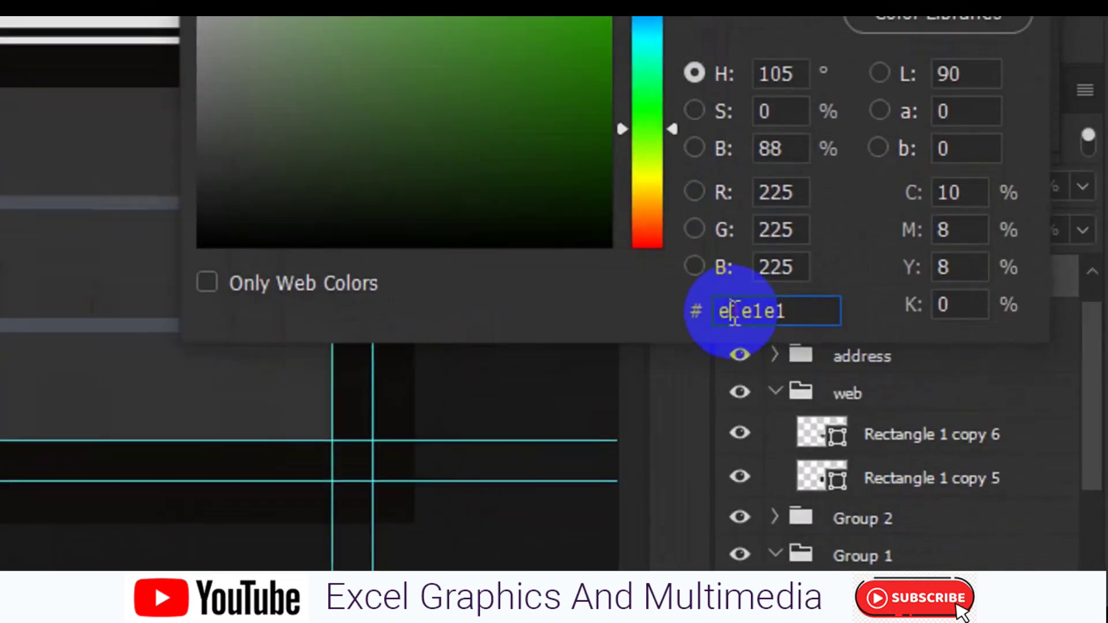
{"action": "double_click", "coordinate": [732, 312]}
{"action": "type", "text": "541011"}
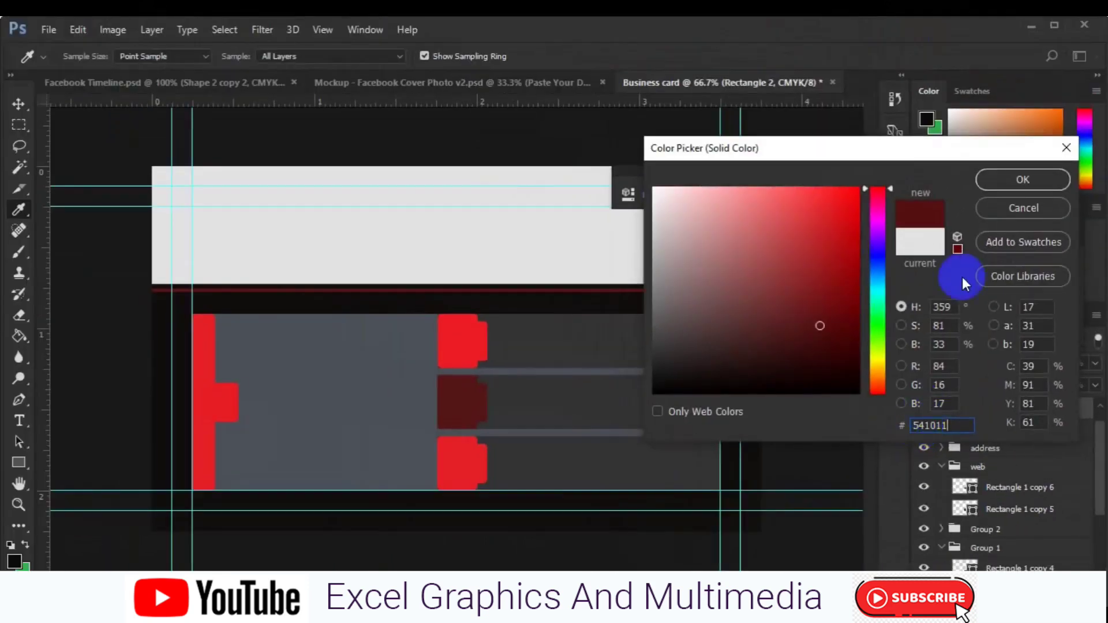
{"action": "left_click", "coordinate": [1013, 183]}
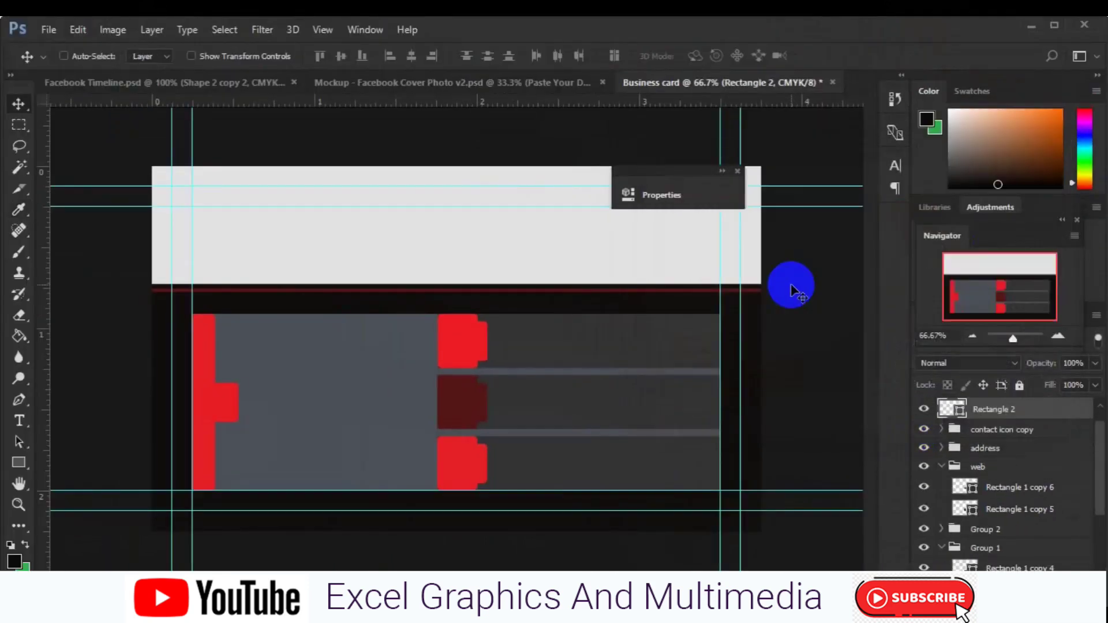
- Duplicate the thin line and place the copy near the card's bottom, below the tabs
{"action": "key", "text": "ctrl+j"}
{"action": "key", "text": "ctrl+t"}
{"action": "left_click_drag", "start_coordinate": [471, 294], "coordinate": [463, 496]}
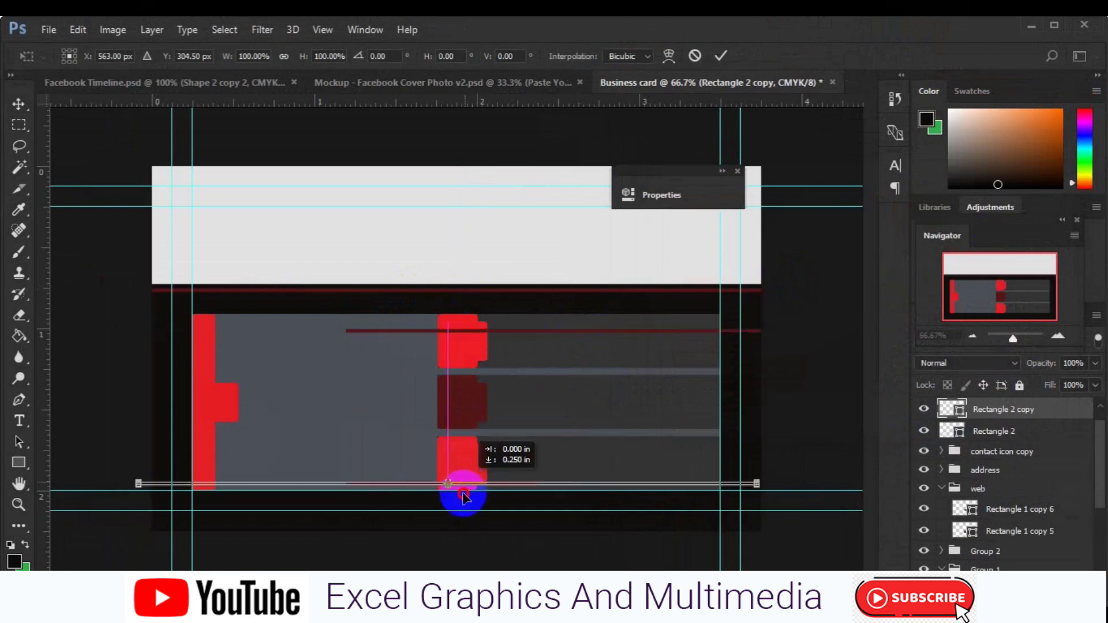
{"action": "left_click_drag", "start_coordinate": [463, 496], "coordinate": [463, 507]}
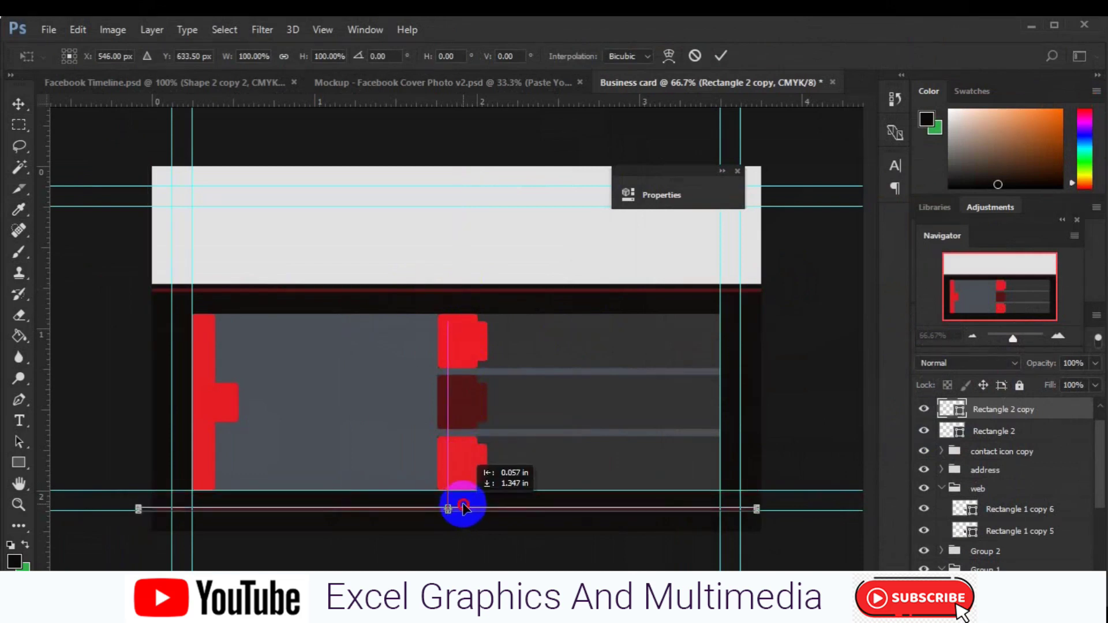
{"action": "left_click_drag", "start_coordinate": [464, 506], "coordinate": [465, 502]}
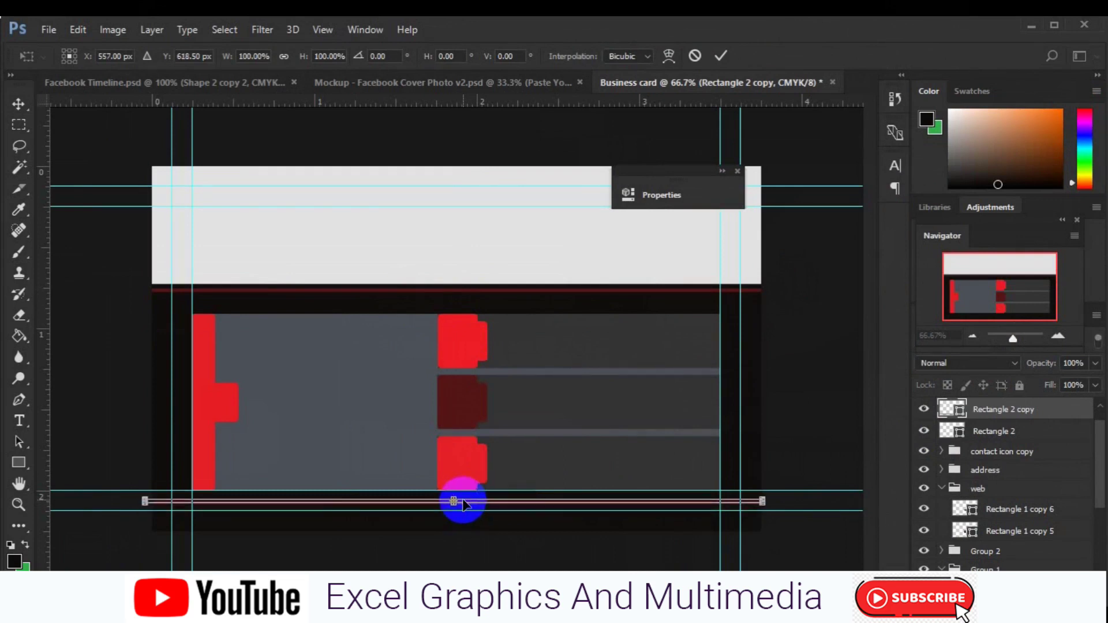
{"action": "key", "text": "Return"}
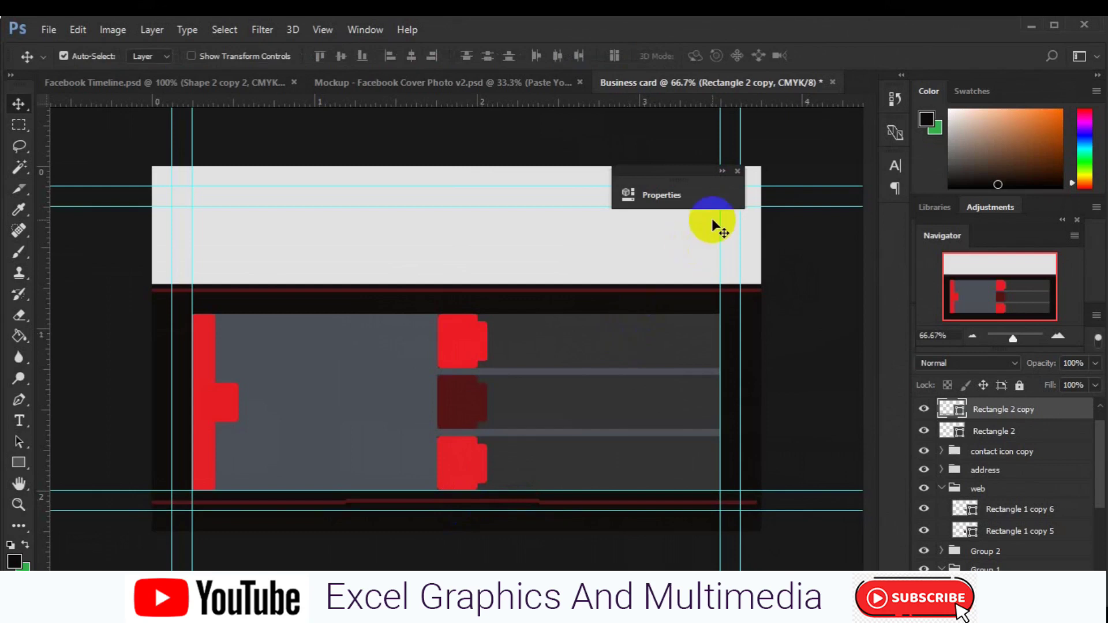
- Recolour the Rounded Rectangle 1 card background to deep navy #040a10
{"action": "left_click", "coordinate": [724, 171]}
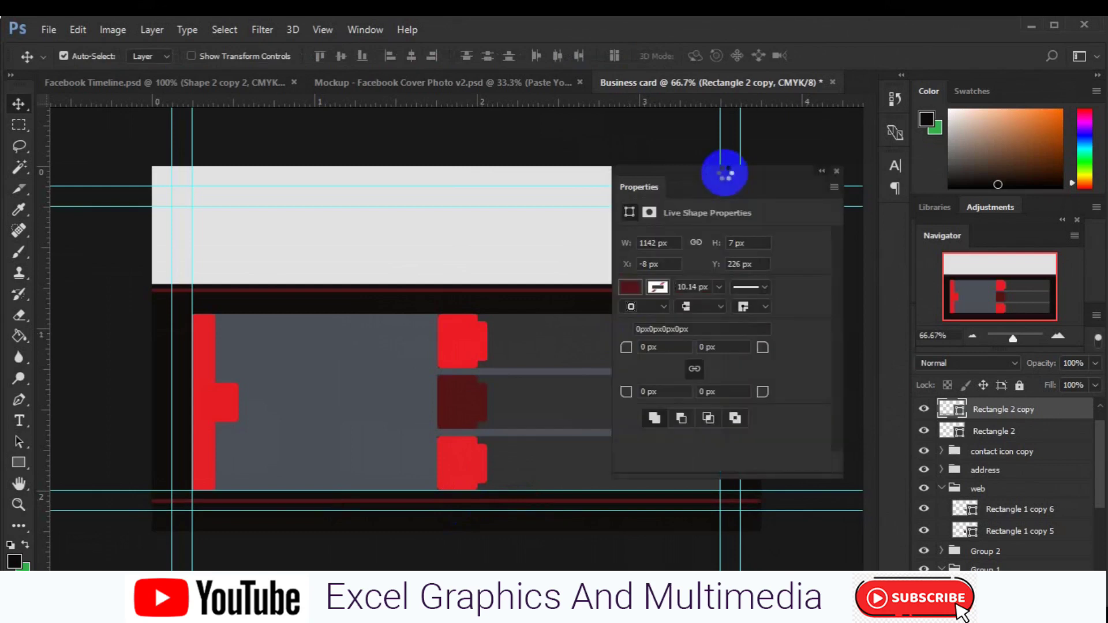
{"action": "left_click", "coordinate": [825, 173]}
{"action": "left_click", "coordinate": [595, 269]}
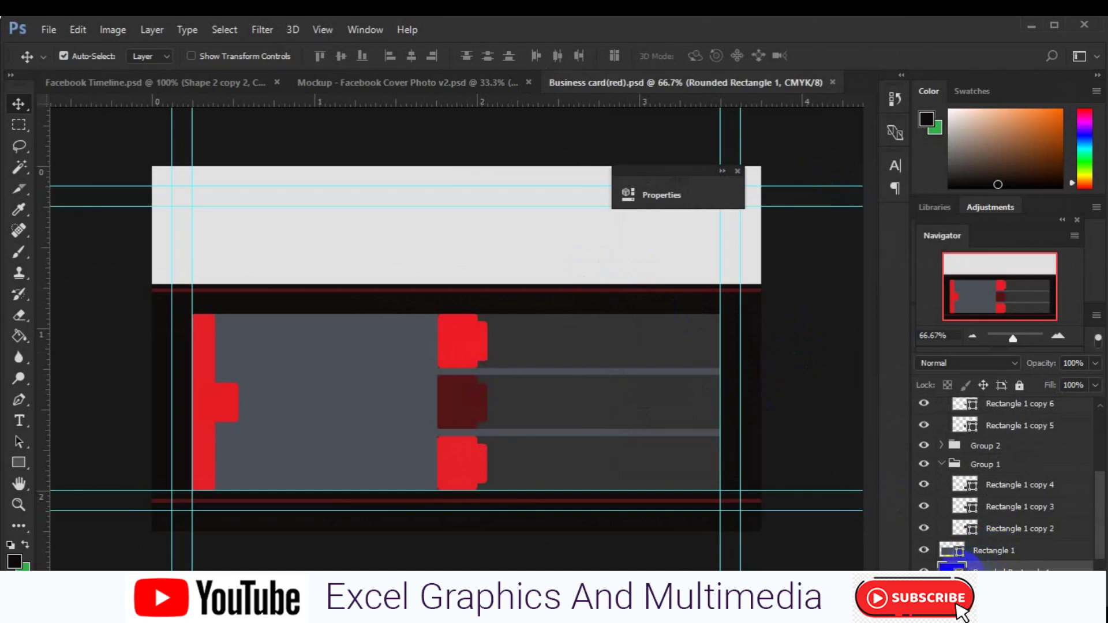
{"action": "double_click", "coordinate": [952, 569]}
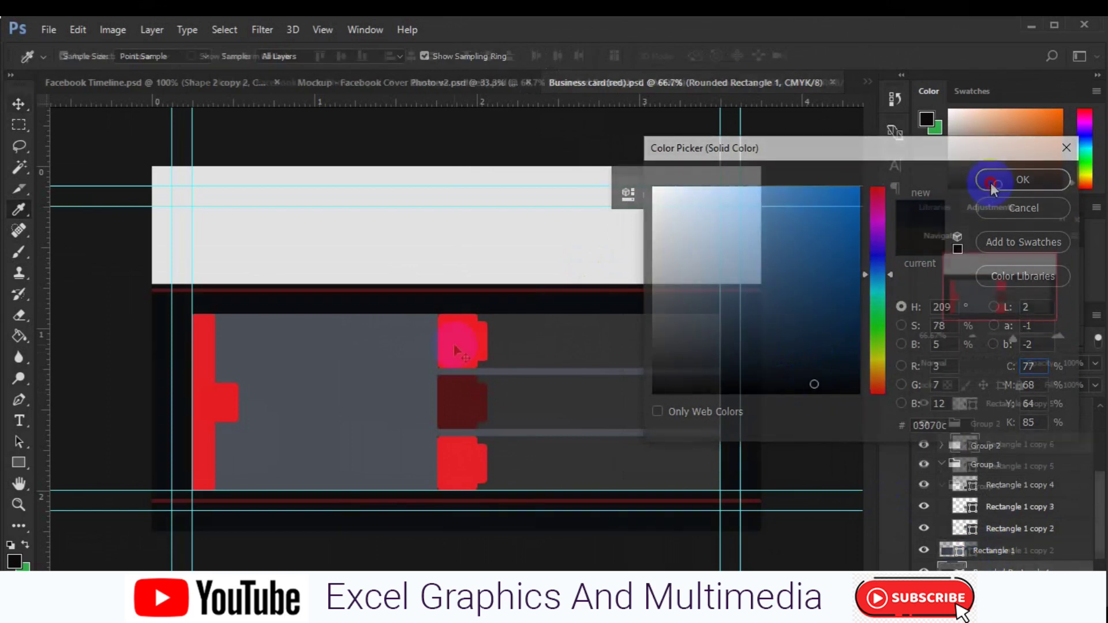
{"action": "left_click", "coordinate": [992, 180]}
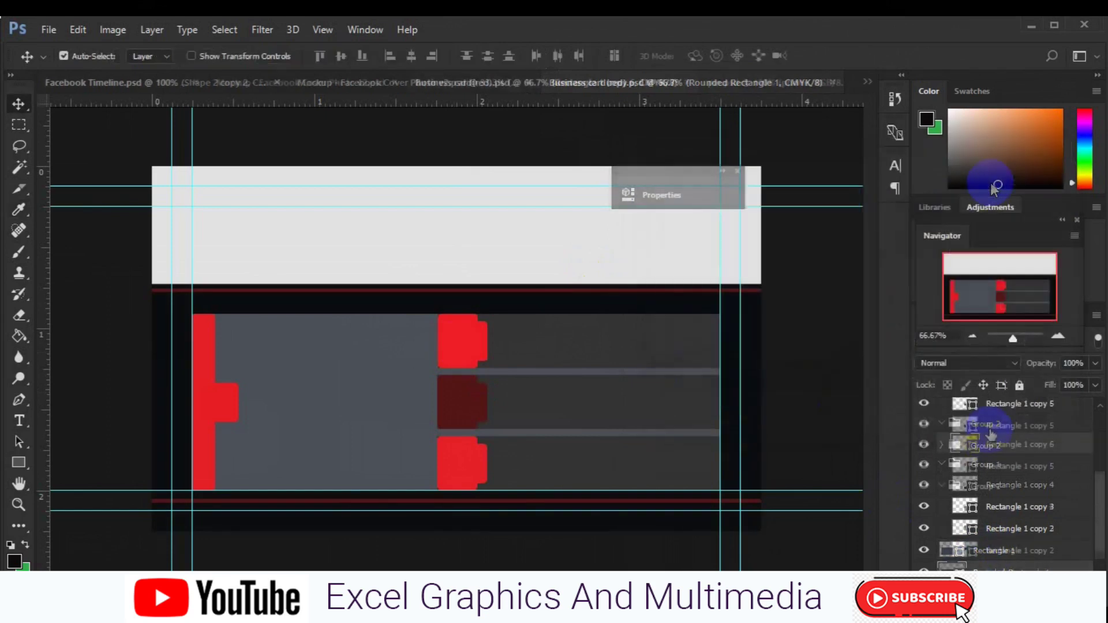
{"action": "left_click", "coordinate": [942, 427]}
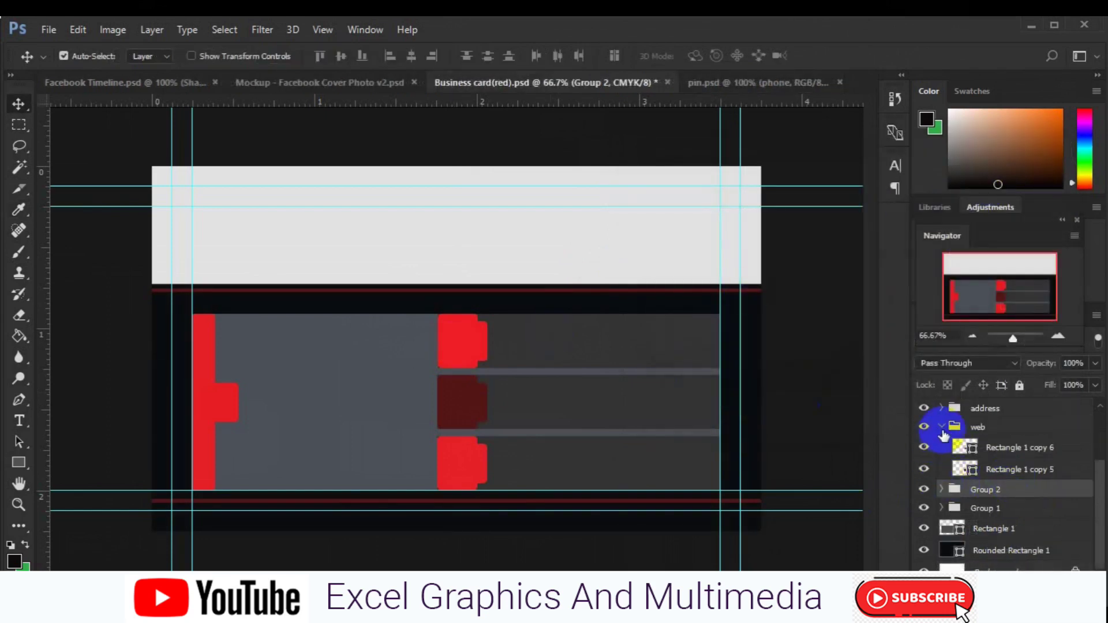
{"action": "left_click", "coordinate": [941, 427]}
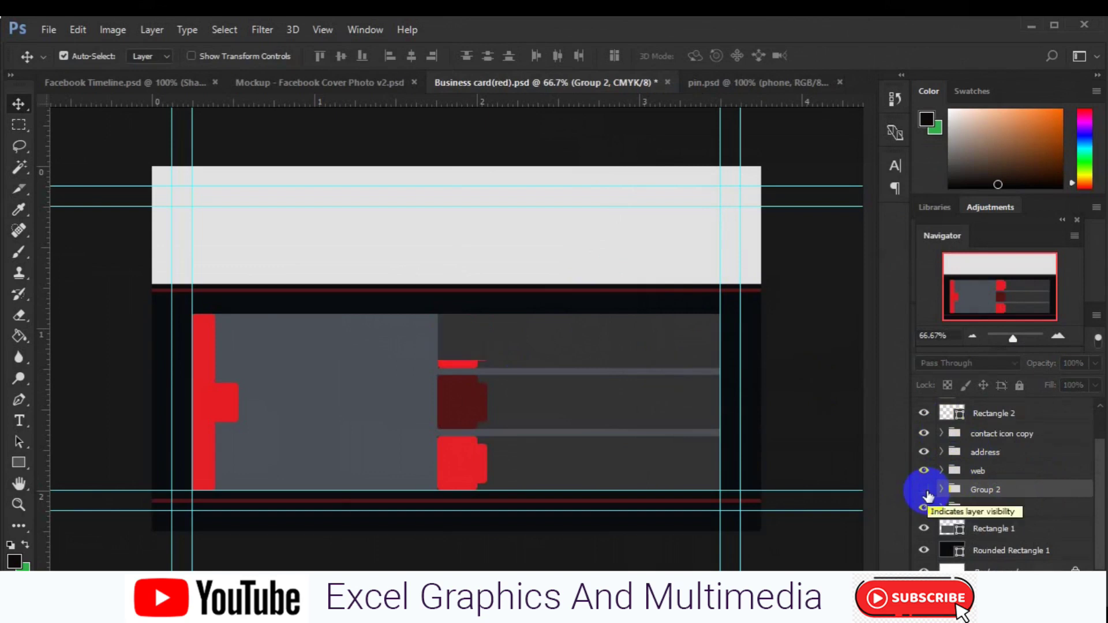
- Merge Group 2 into a single layer and rename it 'tel'
{"action": "right_click", "coordinate": [980, 495]}
{"action": "left_click", "coordinate": [909, 445]}
{"action": "left_click", "coordinate": [924, 492]}
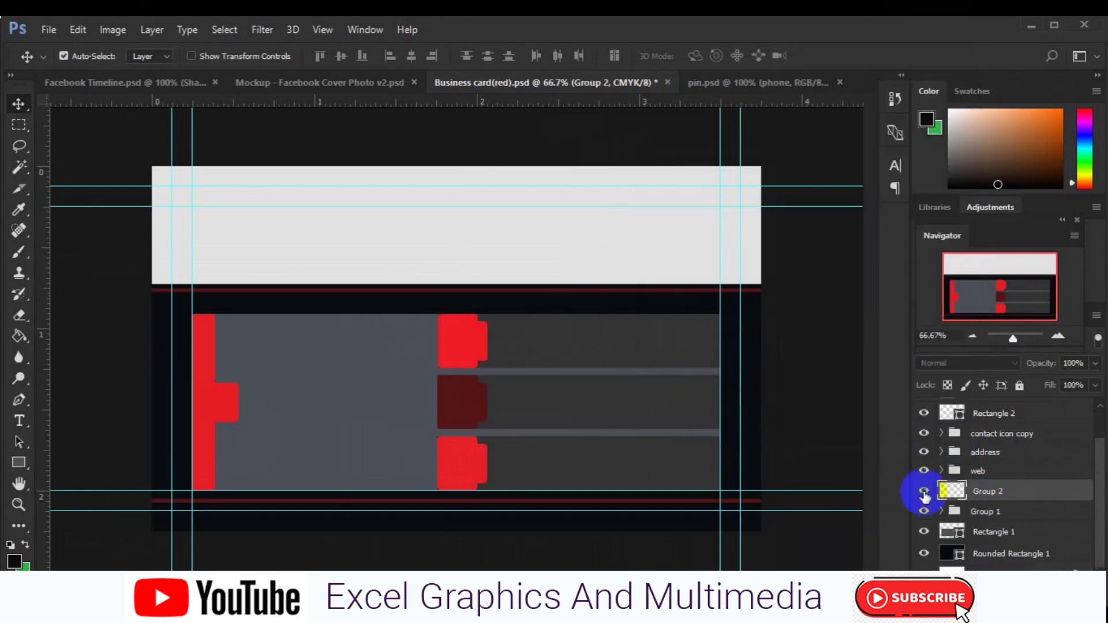
{"action": "left_click", "coordinate": [924, 492]}
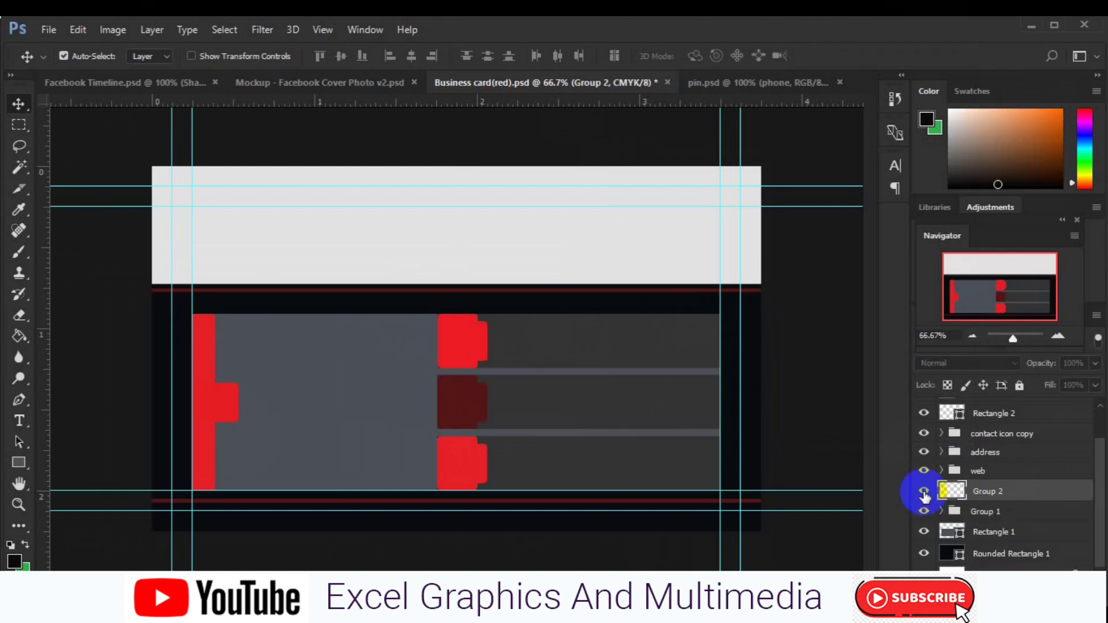
{"action": "double_click", "coordinate": [988, 492]}
{"action": "type", "text": "tel"}
{"action": "key", "text": "Return"}
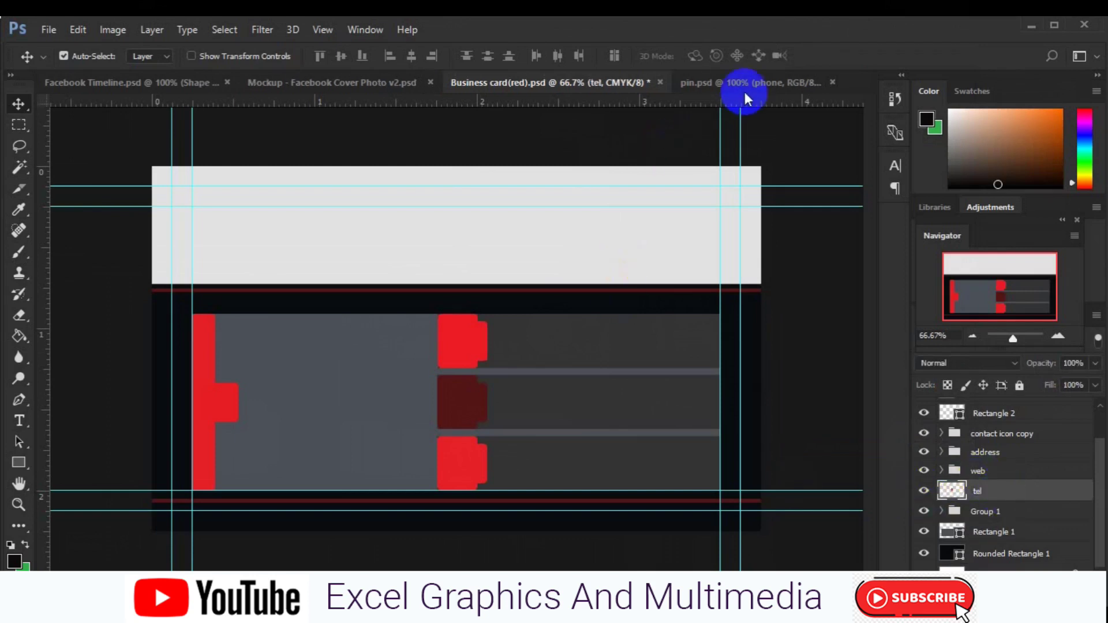
- Bring the phone icon from pin.psd, shrink it, and centre it on the top red tab
{"action": "left_click", "coordinate": [743, 88]}
{"action": "mouse_move", "coordinate": [472, 407]}
{"action": "left_mouse_down"}
{"action": "mouse_move", "coordinate": [556, 84]}
{"action": "mouse_move", "coordinate": [483, 339]}
{"action": "left_mouse_up"}
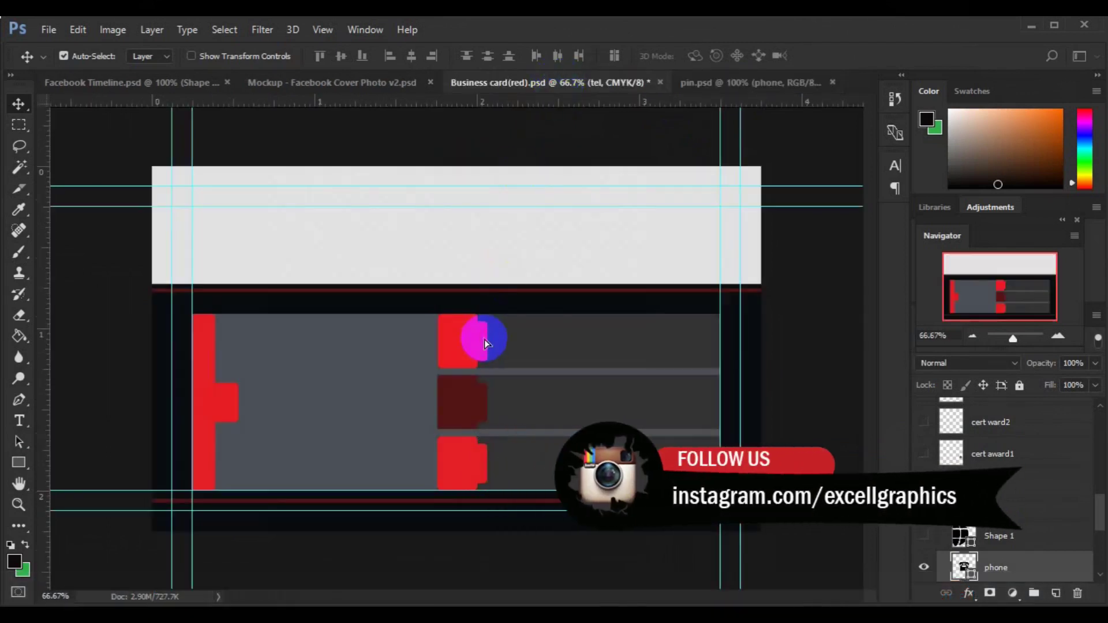
{"action": "key", "text": "ctrl+t"}
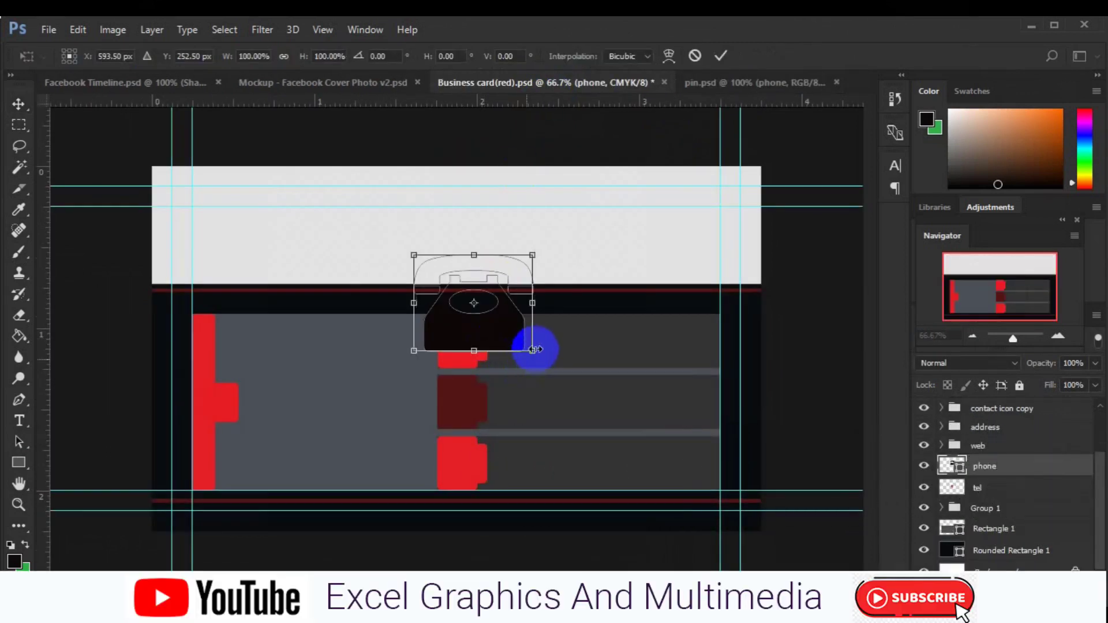
{"action": "left_click_drag", "start_coordinate": [532, 351], "coordinate": [529, 349]}
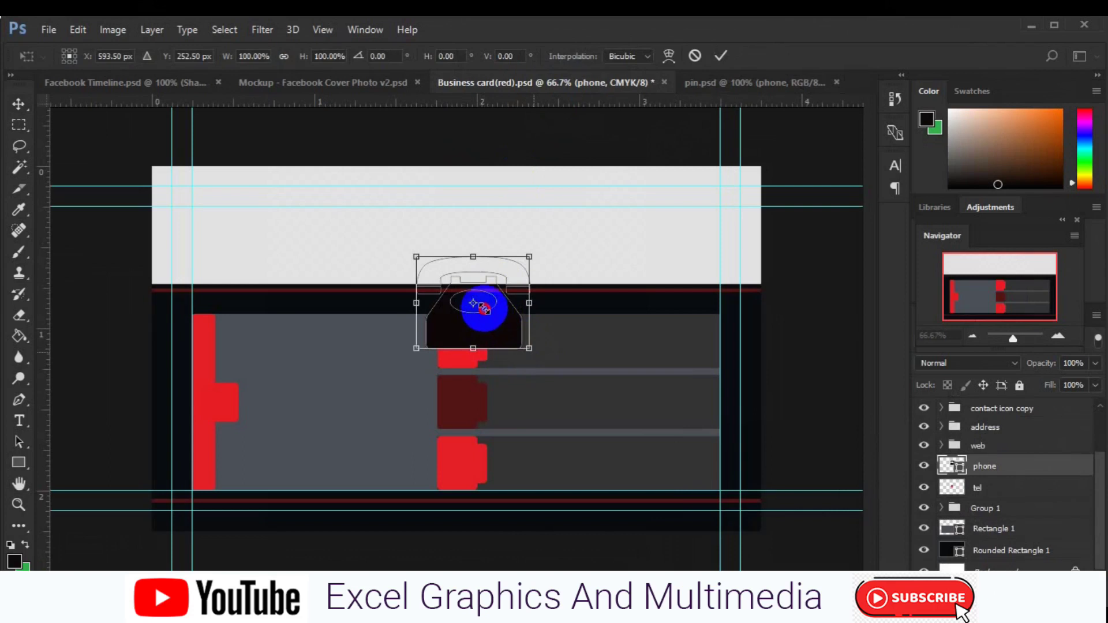
{"action": "left_click_drag", "start_coordinate": [484, 309], "coordinate": [488, 315]}
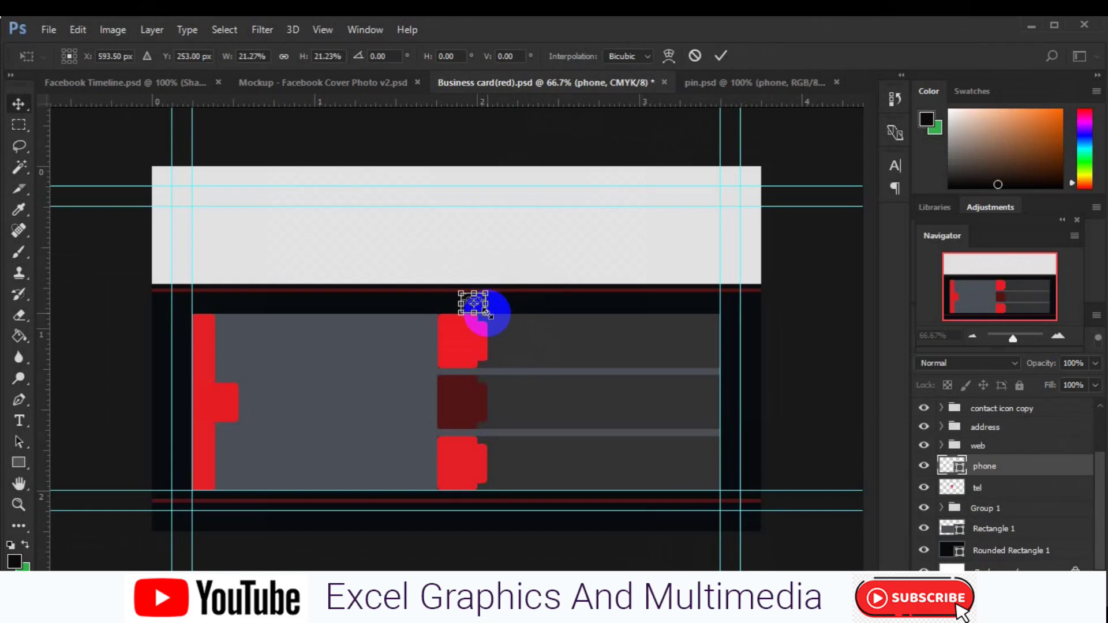
{"action": "key", "text": "Return"}
{"action": "left_click_drag", "start_coordinate": [478, 306], "coordinate": [465, 351]}
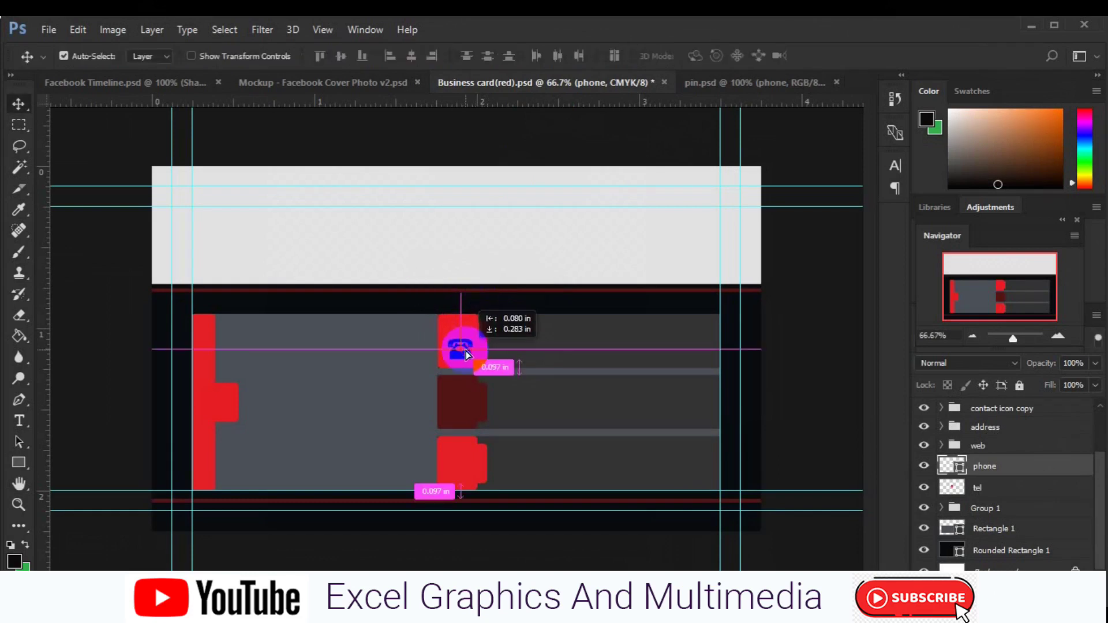
{"action": "left_click", "coordinate": [977, 487], "text": "ctrl"}
{"action": "left_click", "coordinate": [411, 57]}
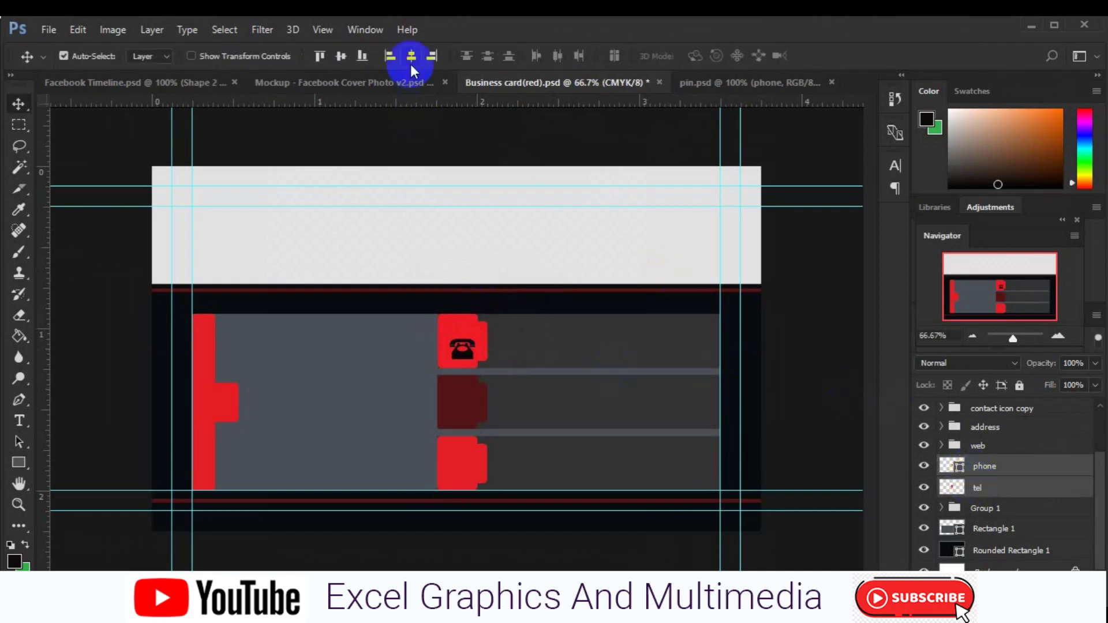
{"action": "left_click", "coordinate": [340, 58]}
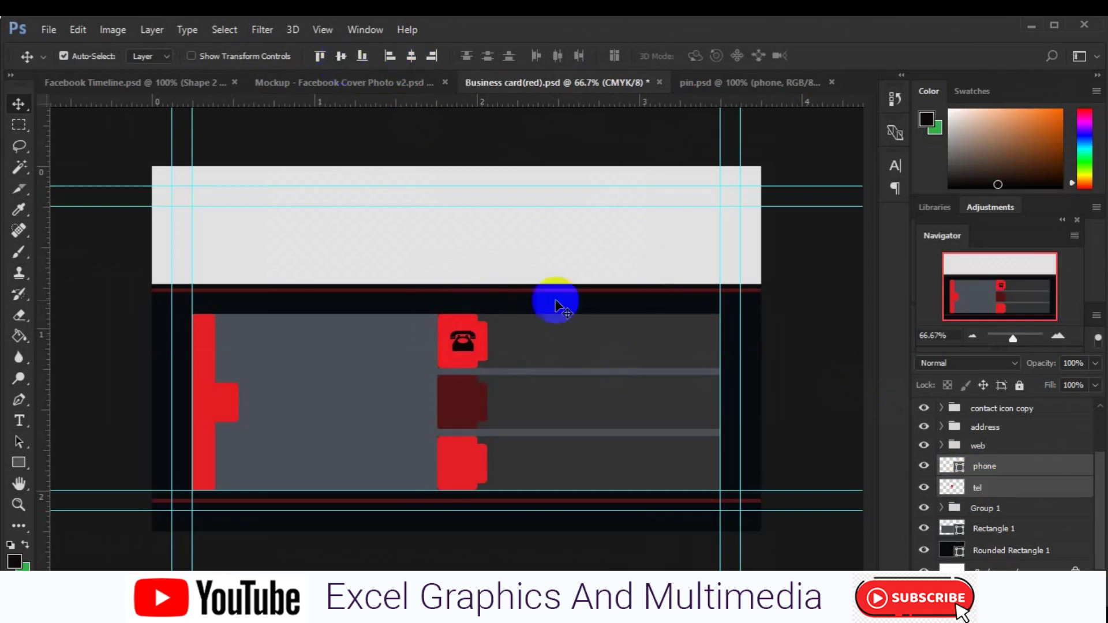
- Set the phone icon's fill colour to white, ffffff
{"action": "double_click", "coordinate": [960, 466]}
{"action": "left_click", "coordinate": [498, 254]}
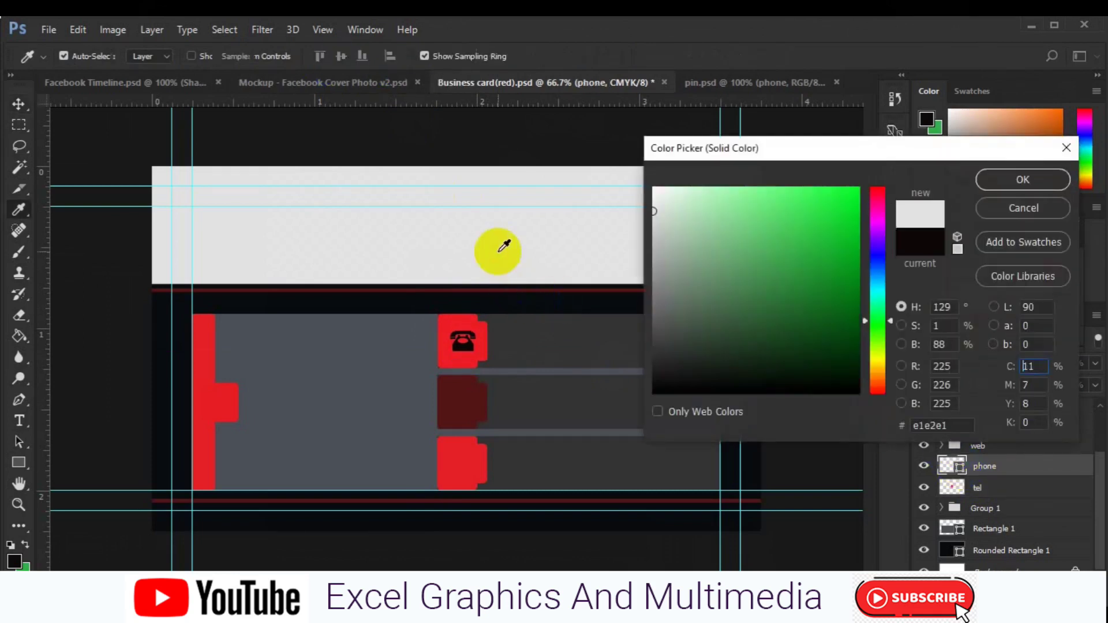
{"action": "left_click", "coordinate": [656, 190]}
{"action": "left_click", "coordinate": [929, 426]}
{"action": "type", "text": "ffffff"}
{"action": "left_click", "coordinate": [1020, 184]}
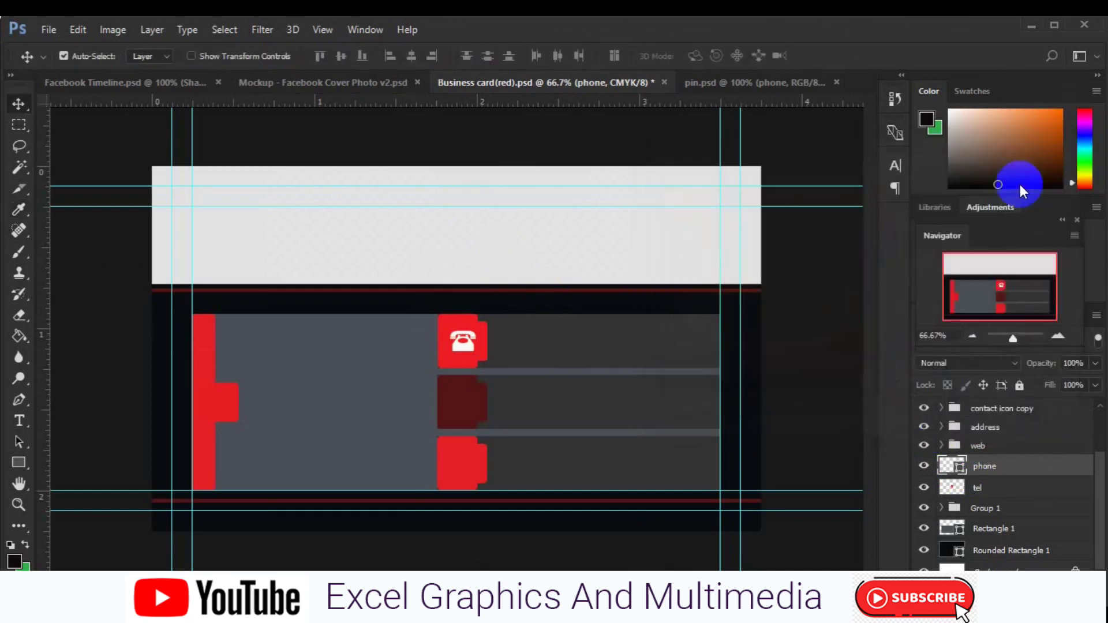
- Group the phone icon together with its top tab layer
{"action": "double_click", "coordinate": [981, 468]}
{"action": "left_click", "coordinate": [977, 485], "text": "shift"}
{"action": "key", "text": "ctrl+g"}
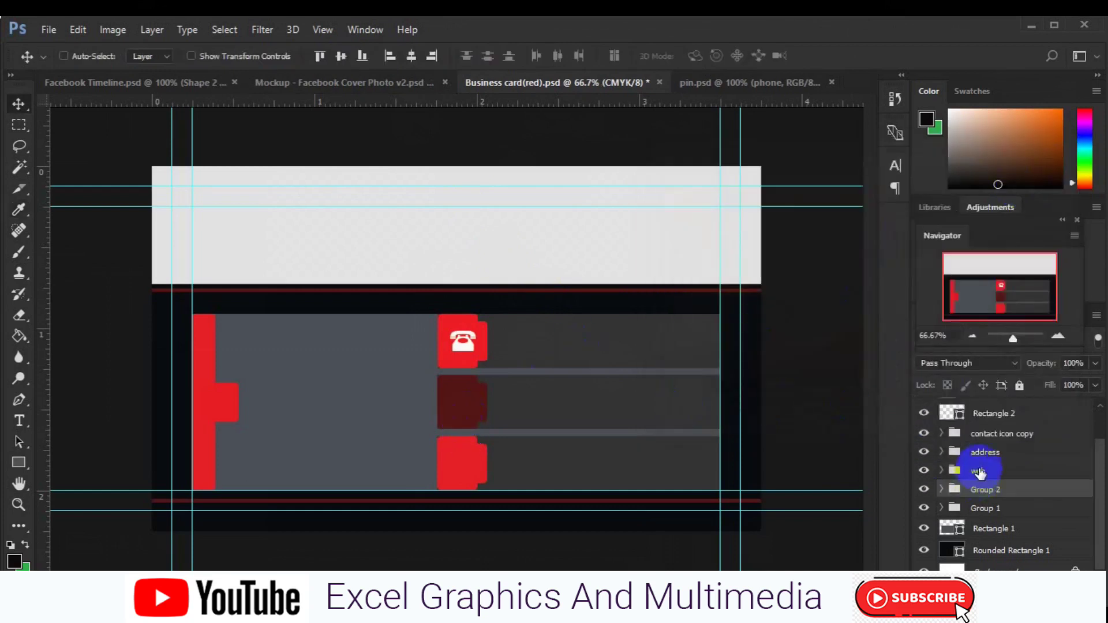
{"action": "double_click", "coordinate": [988, 489]}
- Name the phone group 'tele' and merge the web group into one layer
{"action": "type", "text": "tele"}
{"action": "key", "text": "Return"}
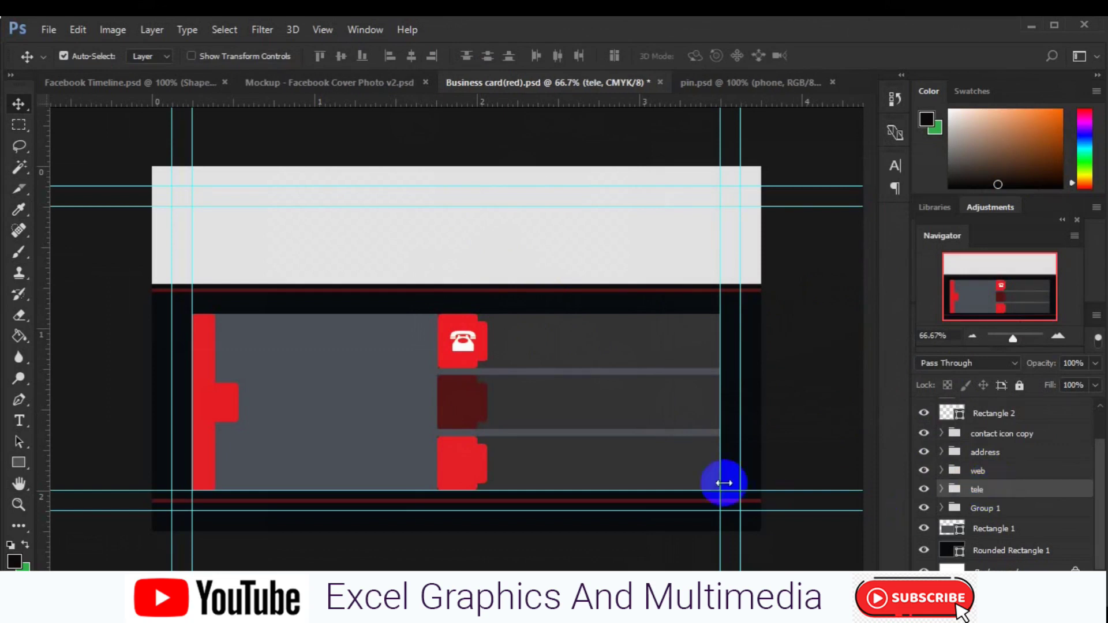
{"action": "left_click", "coordinate": [460, 403]}
{"action": "left_click", "coordinate": [942, 471]}
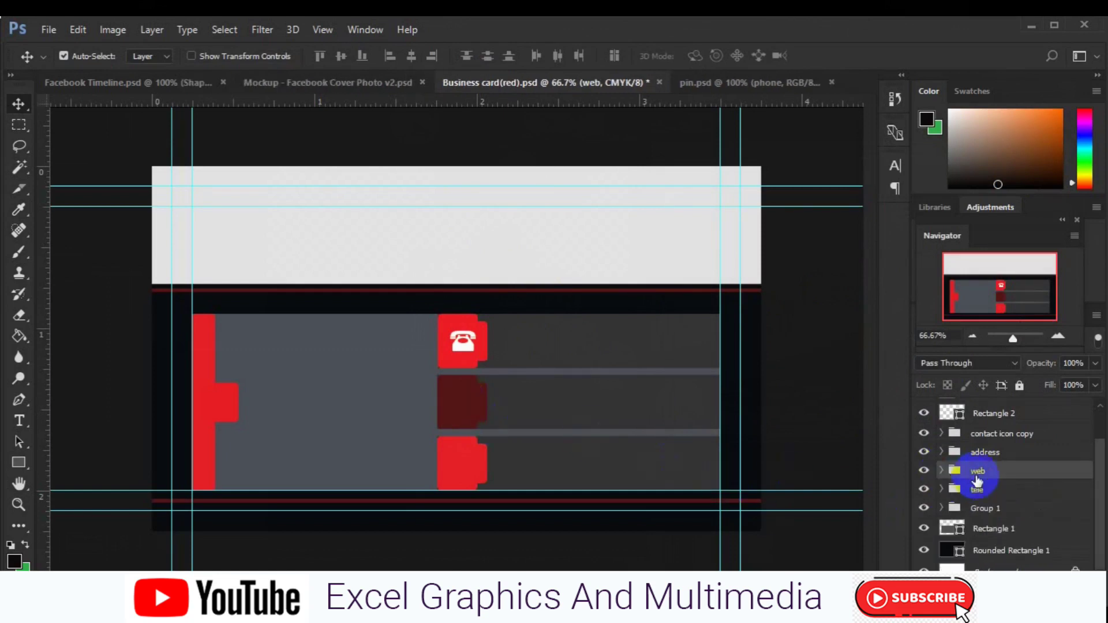
{"action": "right_click", "coordinate": [978, 471]}
{"action": "left_click", "coordinate": [882, 446]}
- Bring the globe icon from pin.psd, shrink it, and centre it on the middle tab
{"action": "left_click", "coordinate": [712, 86]}
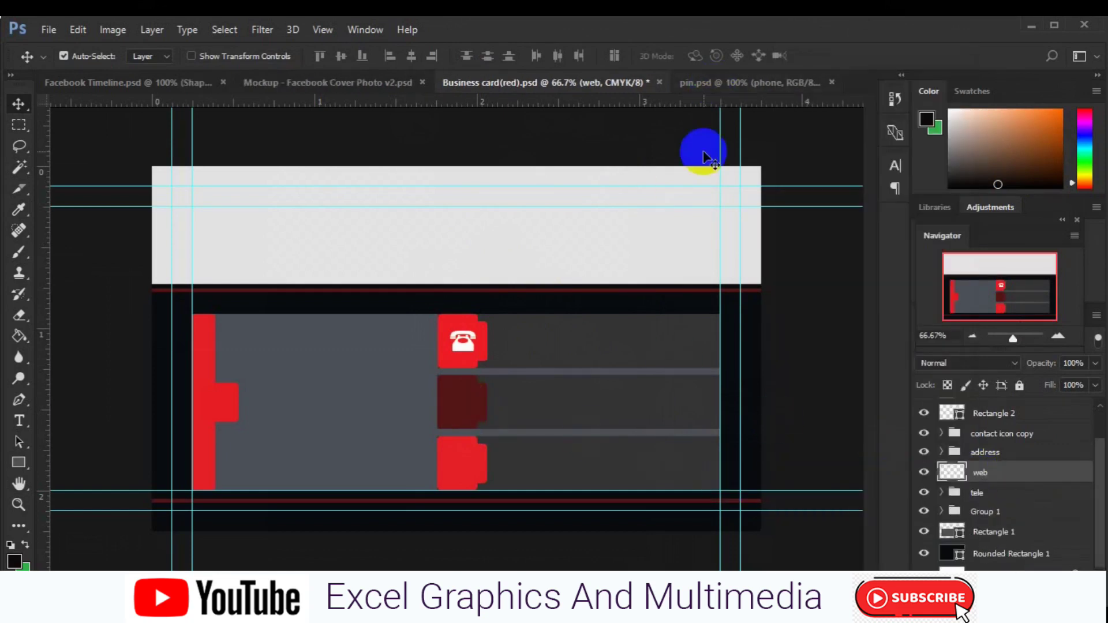
{"action": "mouse_move", "coordinate": [362, 303]}
{"action": "left_mouse_down"}
{"action": "mouse_move", "coordinate": [495, 88]}
{"action": "mouse_move", "coordinate": [442, 368]}
{"action": "left_mouse_up"}
{"action": "key", "text": "ctrl+t"}
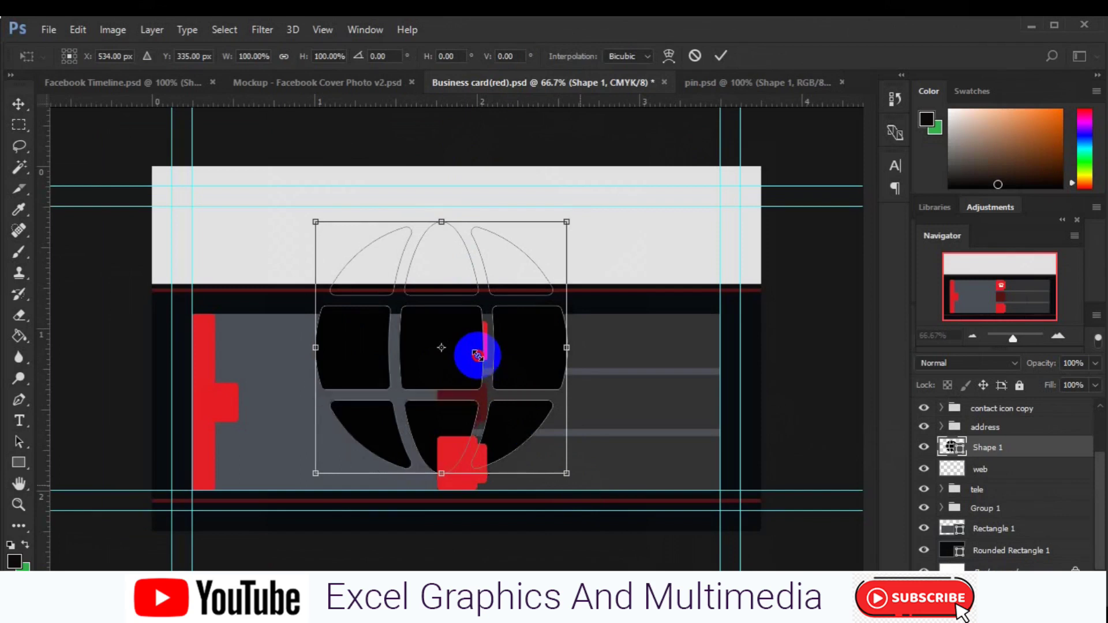
{"action": "left_click_drag", "start_coordinate": [477, 355], "coordinate": [476, 354]}
{"action": "left_click_drag", "start_coordinate": [462, 373], "coordinate": [454, 365]}
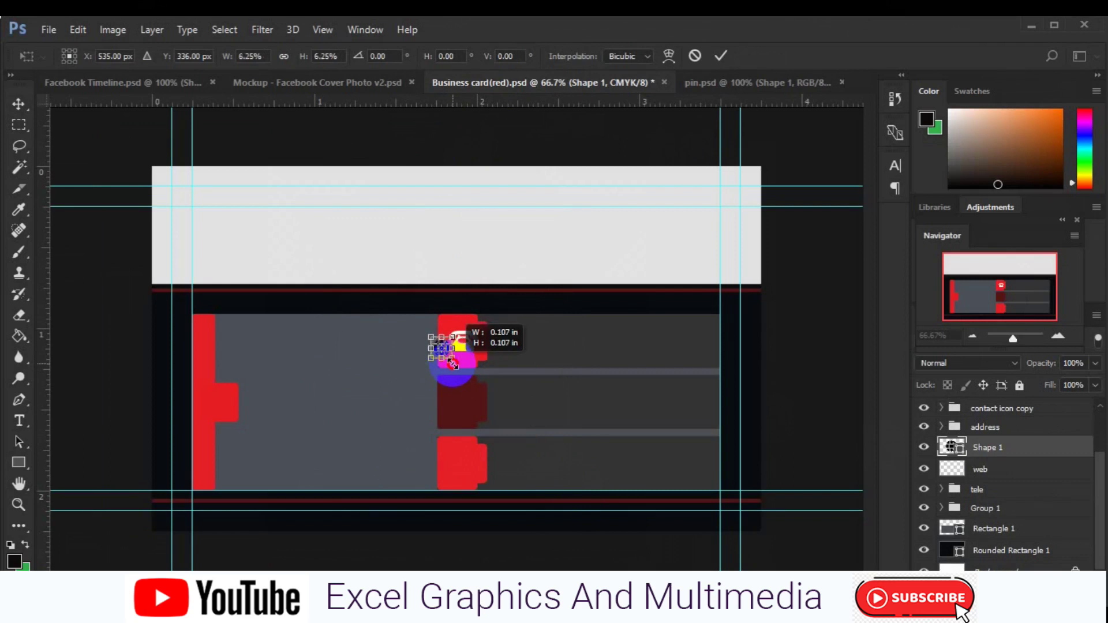
{"action": "key", "text": "Return"}
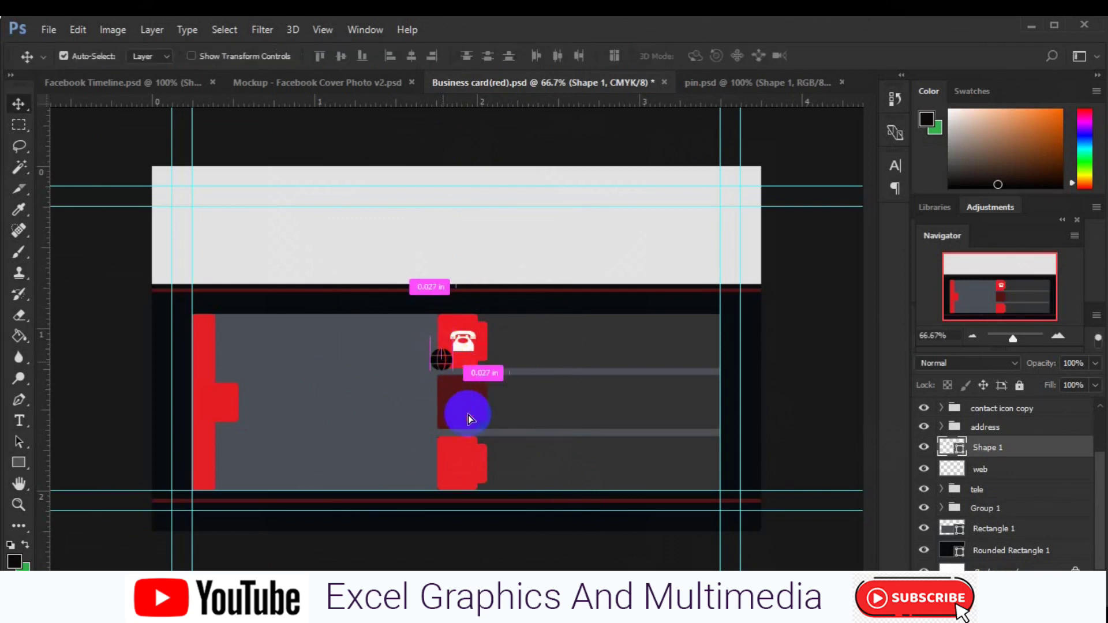
{"action": "left_click_drag", "start_coordinate": [441, 359], "coordinate": [468, 414]}
{"action": "left_click", "coordinate": [954, 471], "text": "ctrl"}
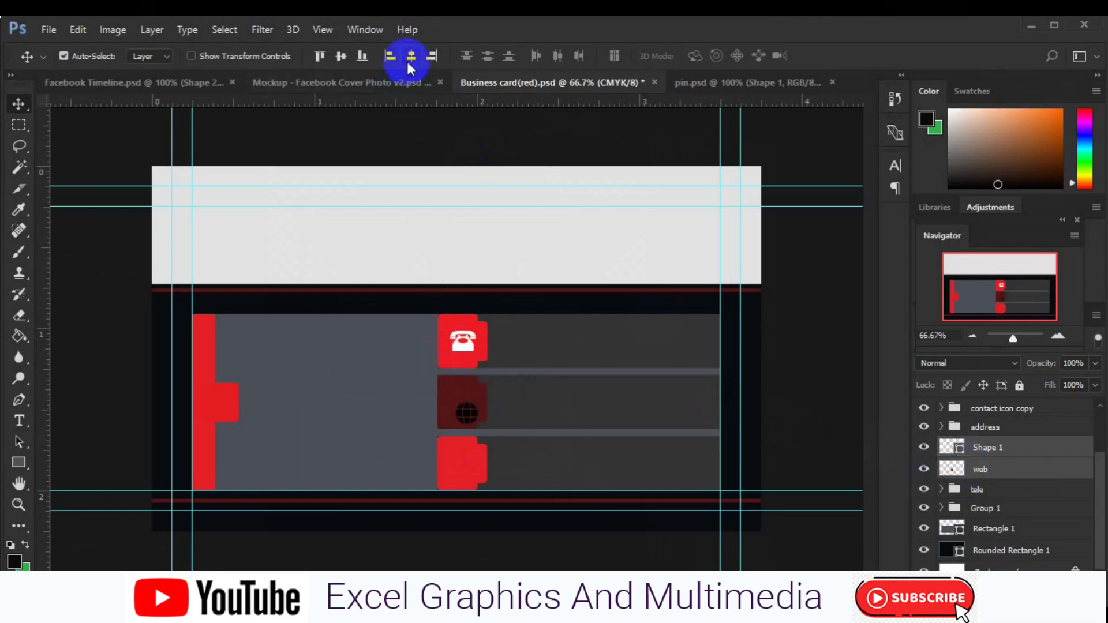
{"action": "left_click", "coordinate": [341, 56]}
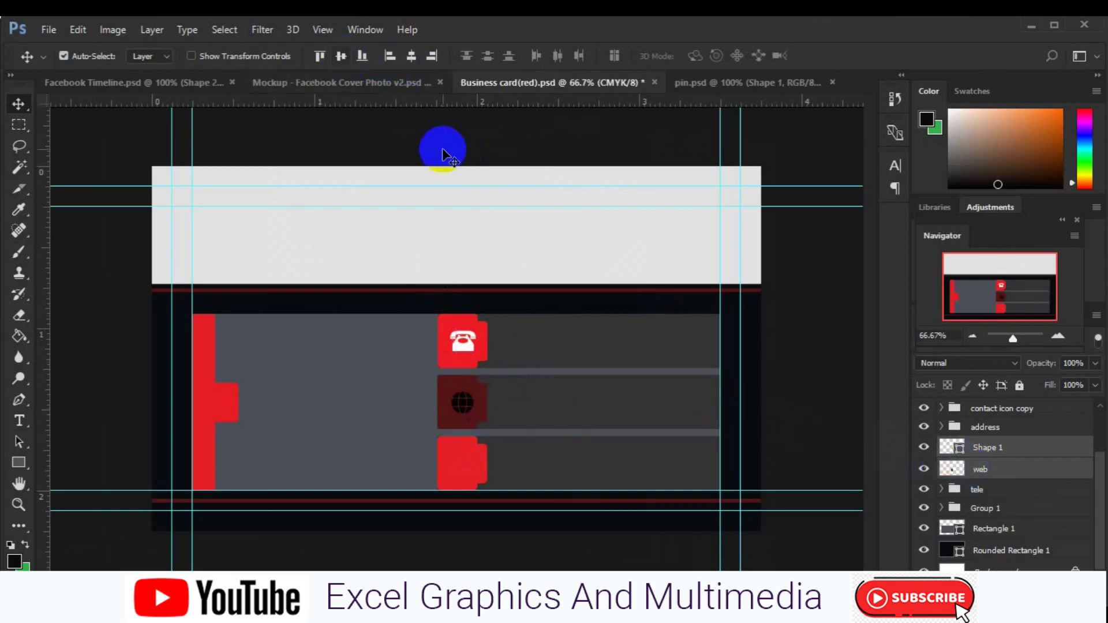
- Make the globe white like the phone icon and group it with its tab as 'web'
{"action": "double_click", "coordinate": [952, 448]}
{"action": "left_click", "coordinate": [462, 342]}
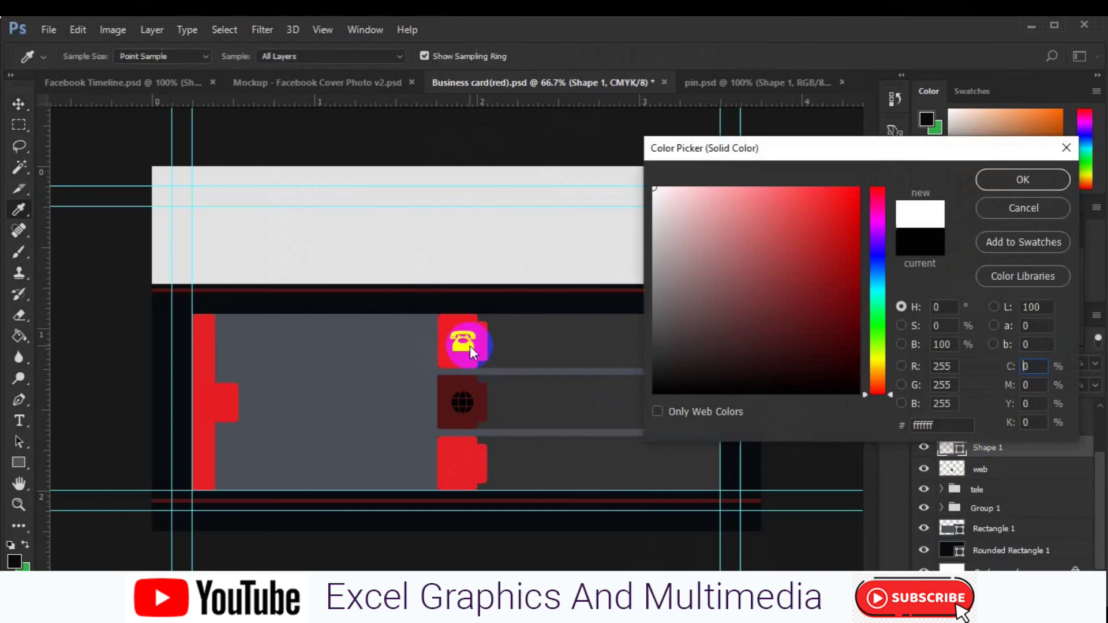
{"action": "left_click", "coordinate": [1000, 185]}
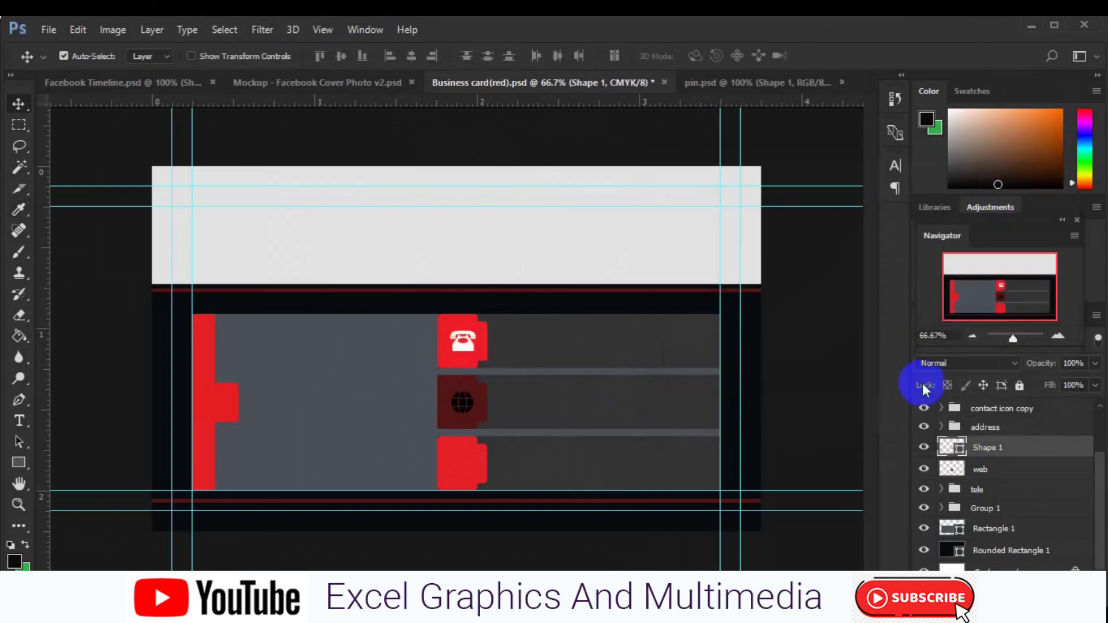
{"action": "left_click", "coordinate": [984, 473], "text": "shift"}
{"action": "key", "text": "ctrl+g"}
{"action": "double_click", "coordinate": [986, 471]}
{"action": "type", "text": "b"}
{"action": "key", "text": "Return"}
{"action": "left_click", "coordinate": [462, 466]}
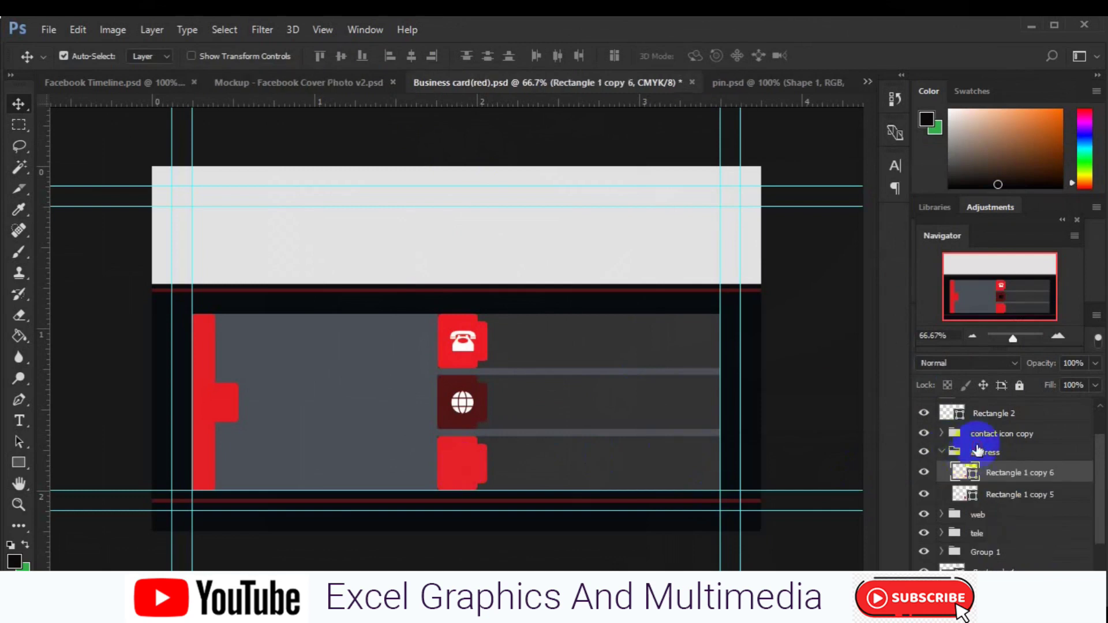
- Merge the address group into a single layer
{"action": "left_click", "coordinate": [977, 451]}
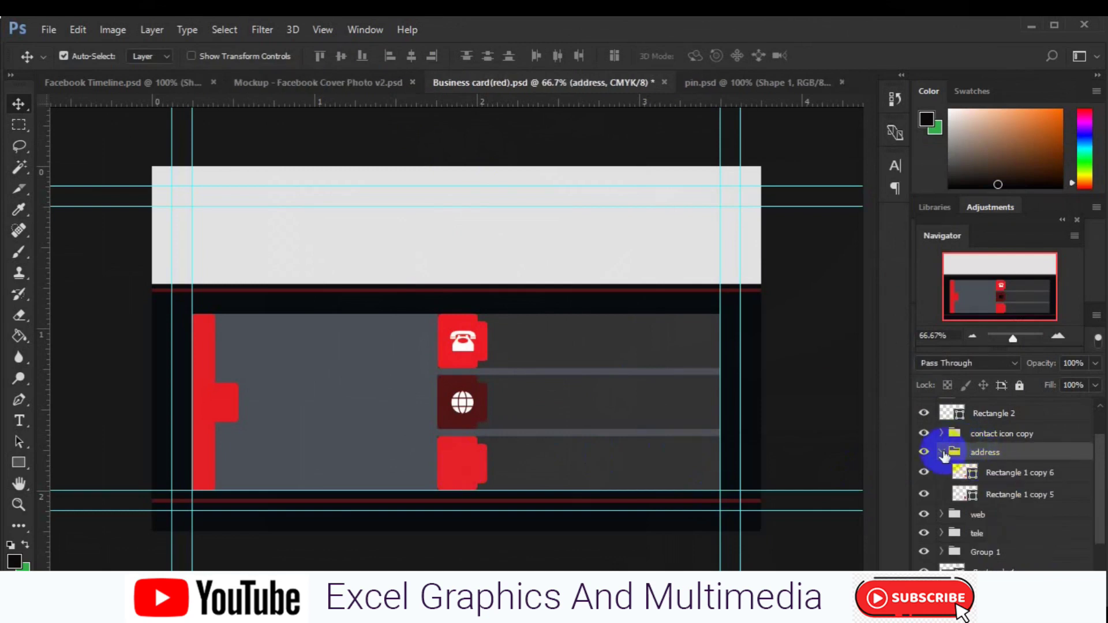
{"action": "left_click", "coordinate": [941, 452]}
{"action": "right_click", "coordinate": [981, 452]}
{"action": "left_click", "coordinate": [864, 442]}
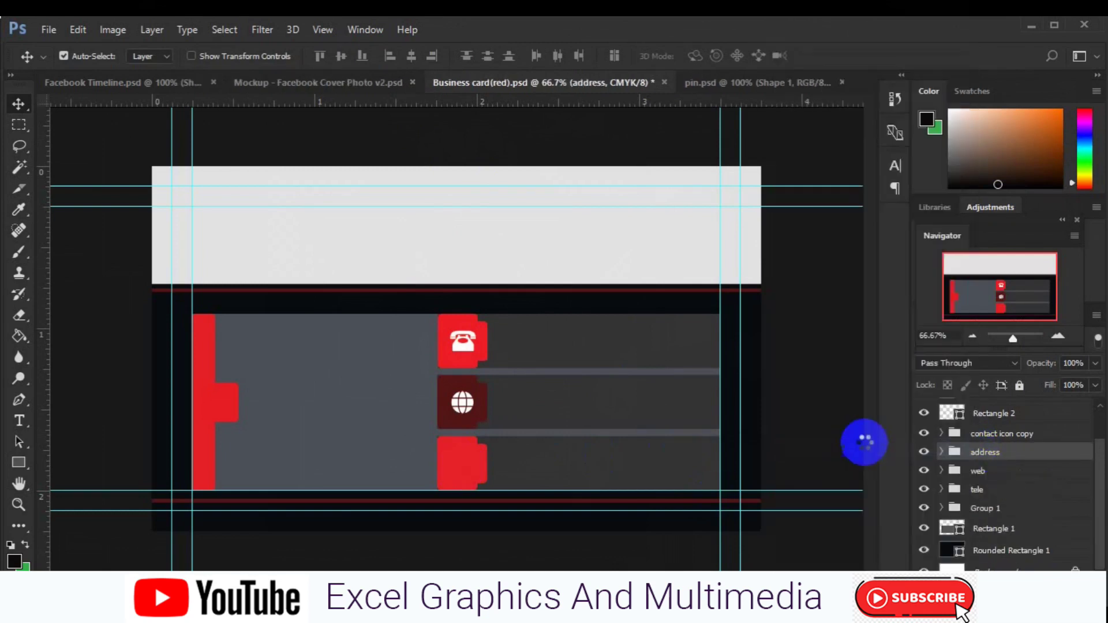
- Bring the pin shape from the pin artwork into the card and shrink it
{"action": "left_click", "coordinate": [753, 86]}
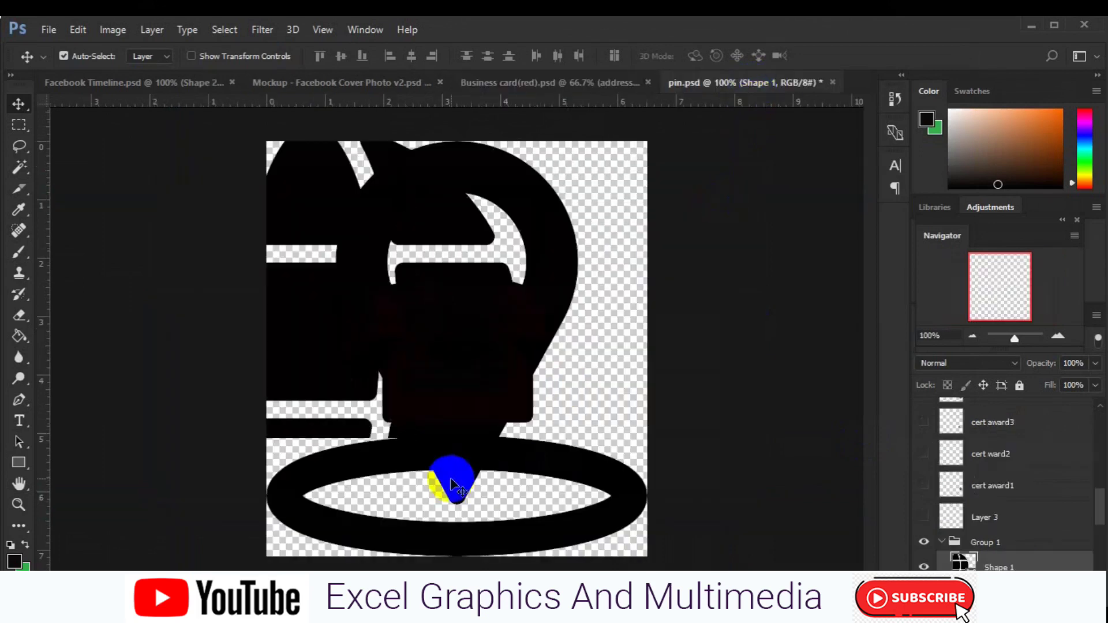
{"action": "mouse_move", "coordinate": [452, 464]}
{"action": "left_mouse_down"}
{"action": "mouse_move", "coordinate": [616, 430]}
{"action": "mouse_move", "coordinate": [577, 85]}
{"action": "left_mouse_up"}
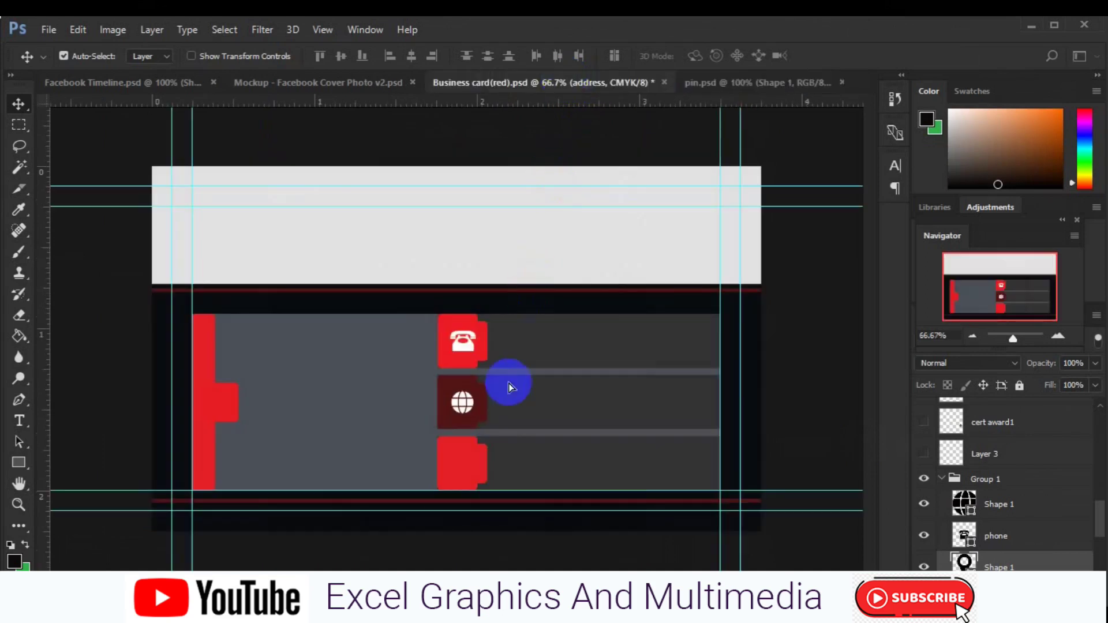
{"action": "left_click_drag", "start_coordinate": [568, 82], "coordinate": [508, 382]}
{"action": "key", "text": "ctrl+t"}
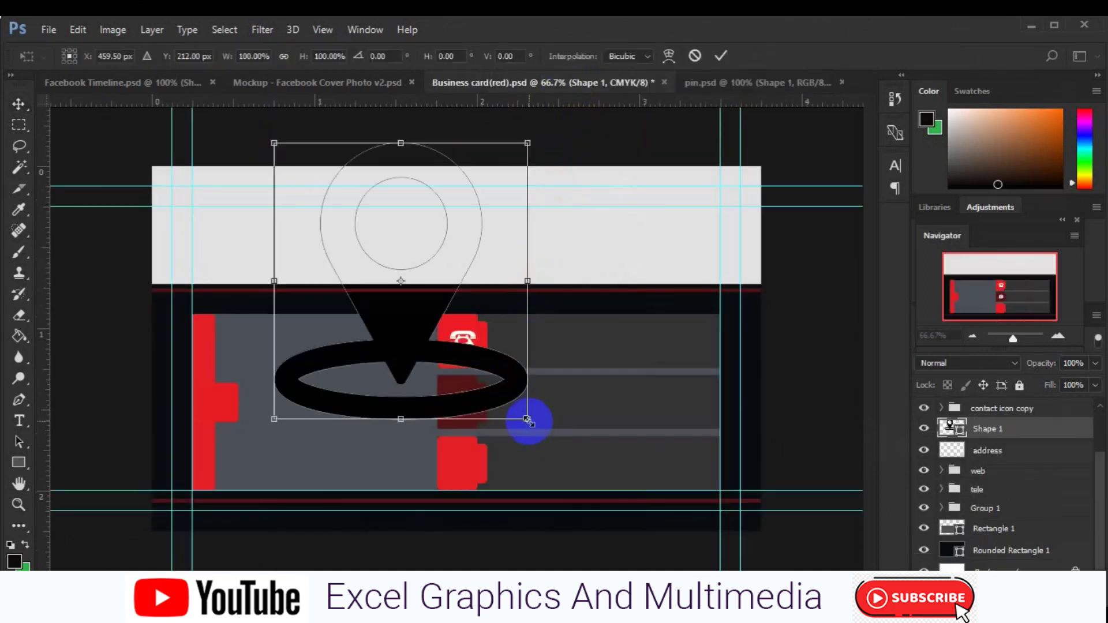
{"action": "left_click_drag", "start_coordinate": [450, 349], "coordinate": [412, 299]}
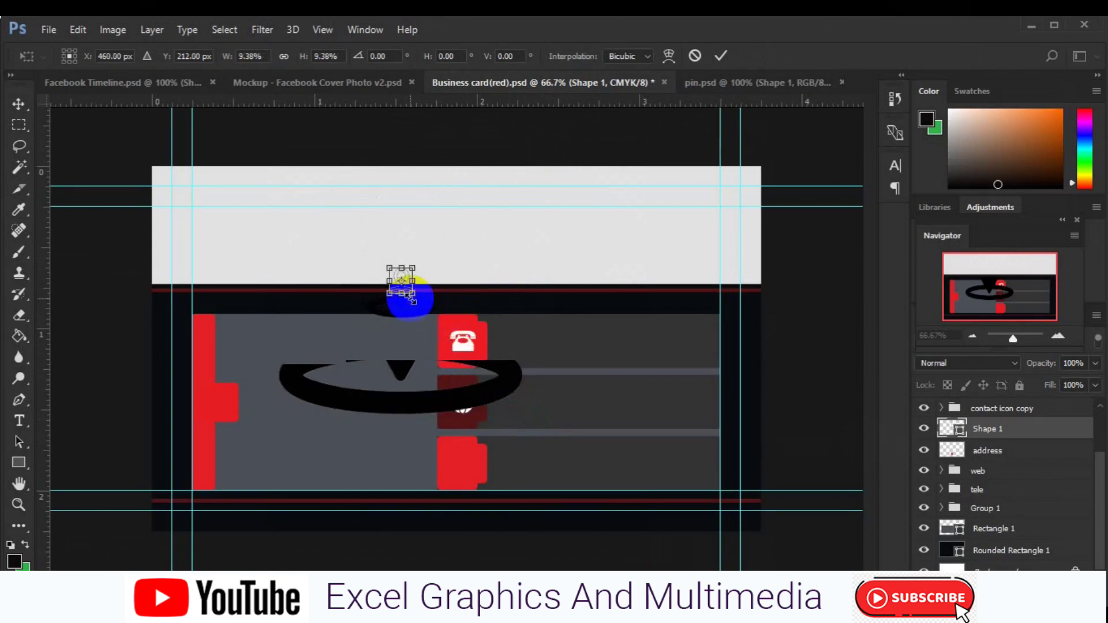
{"action": "key", "text": "Return"}
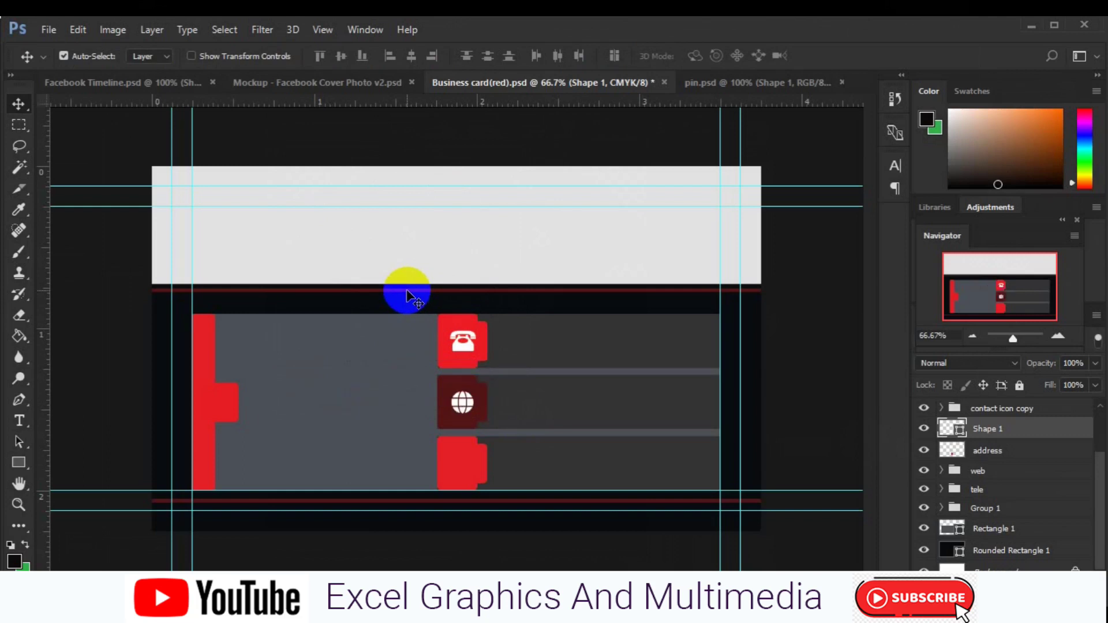
- Resize and position the pin so it sits centred on the bottom red tab
{"action": "left_click_drag", "start_coordinate": [407, 296], "coordinate": [505, 338]}
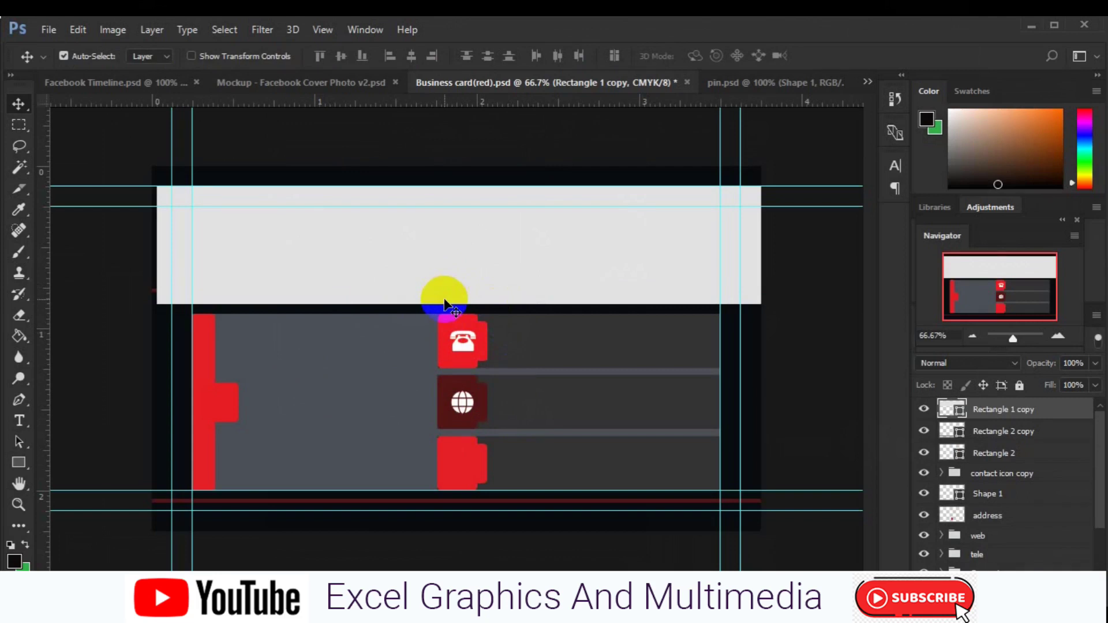
{"action": "left_click", "coordinate": [396, 280]}
{"action": "key", "text": "ctrl+t"}
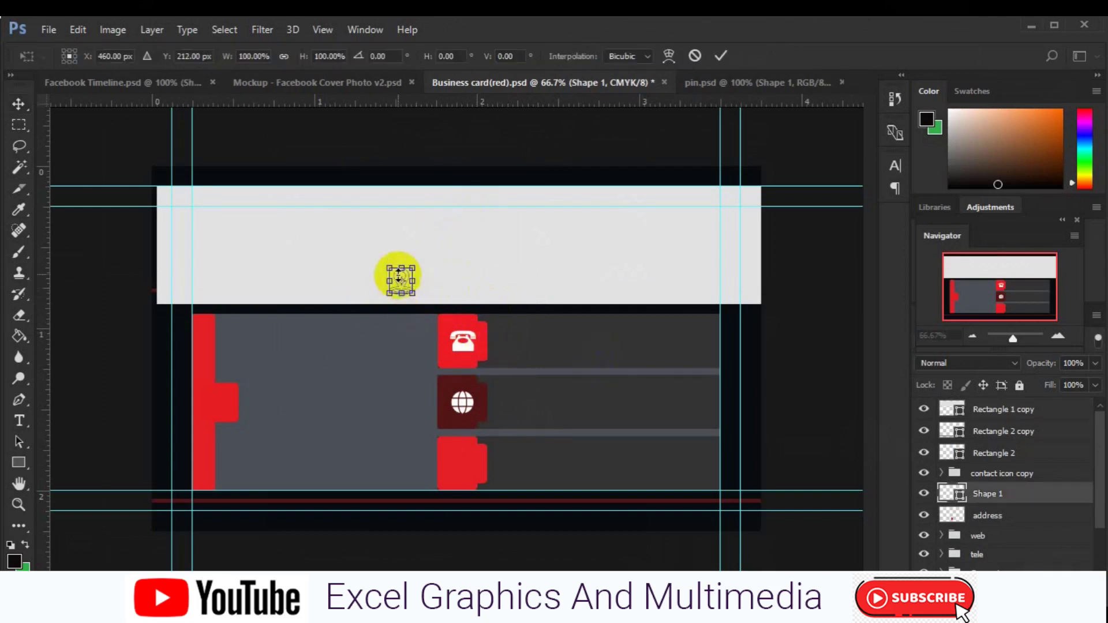
{"action": "left_click_drag", "start_coordinate": [399, 278], "coordinate": [446, 310]}
{"action": "left_click_drag", "start_coordinate": [456, 456], "coordinate": [461, 482]}
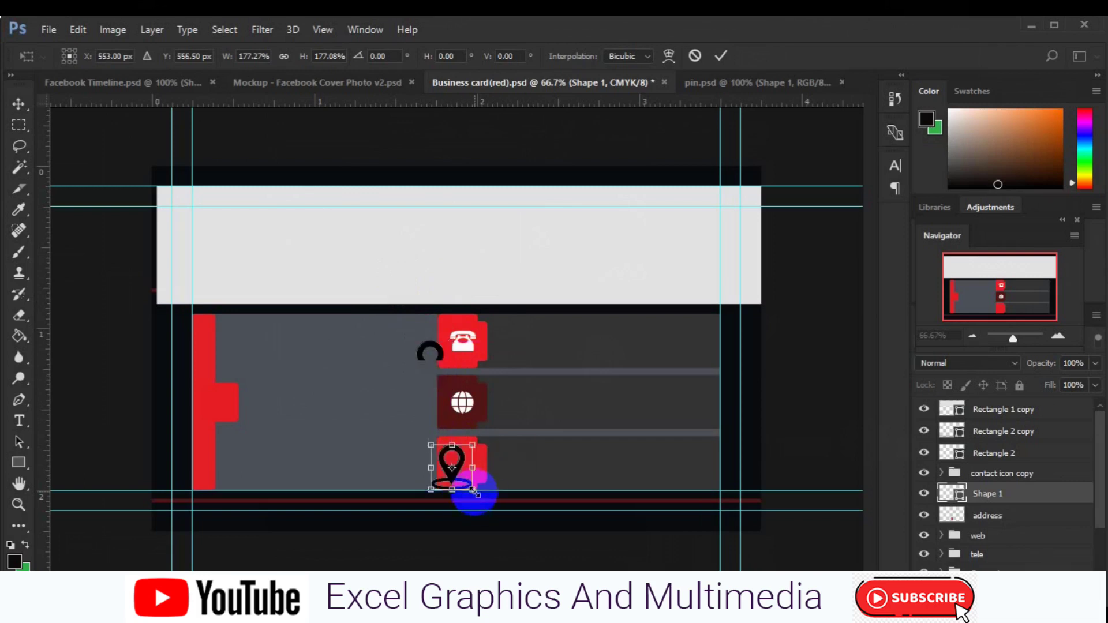
{"action": "left_click_drag", "start_coordinate": [464, 480], "coordinate": [465, 483]}
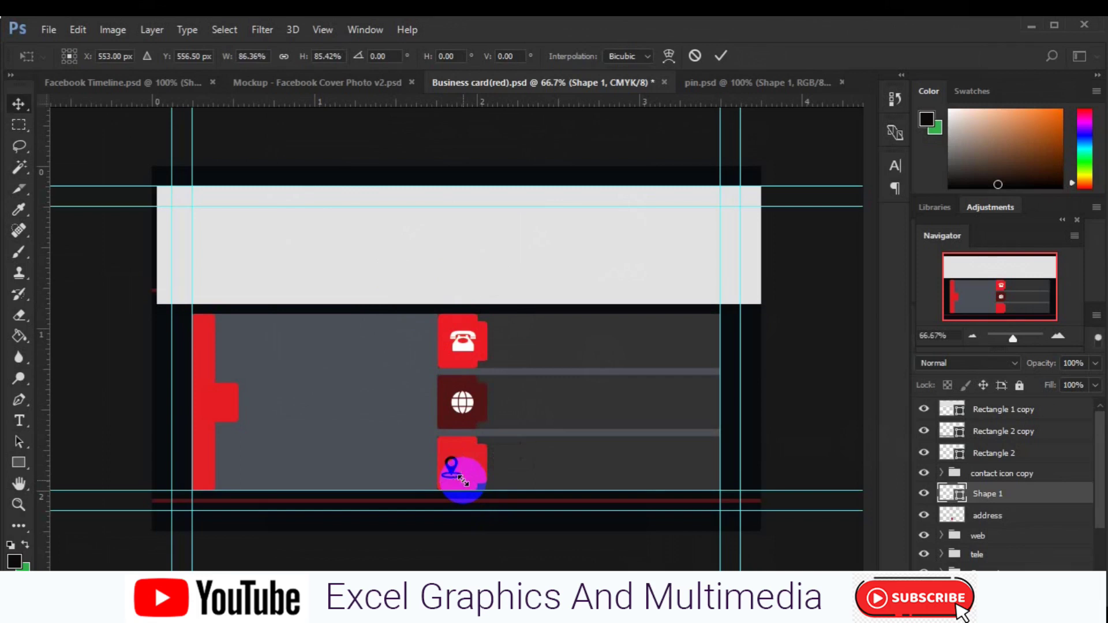
{"action": "key", "text": "Return"}
{"action": "left_click", "coordinate": [988, 515], "text": "ctrl"}
{"action": "left_click", "coordinate": [412, 56]}
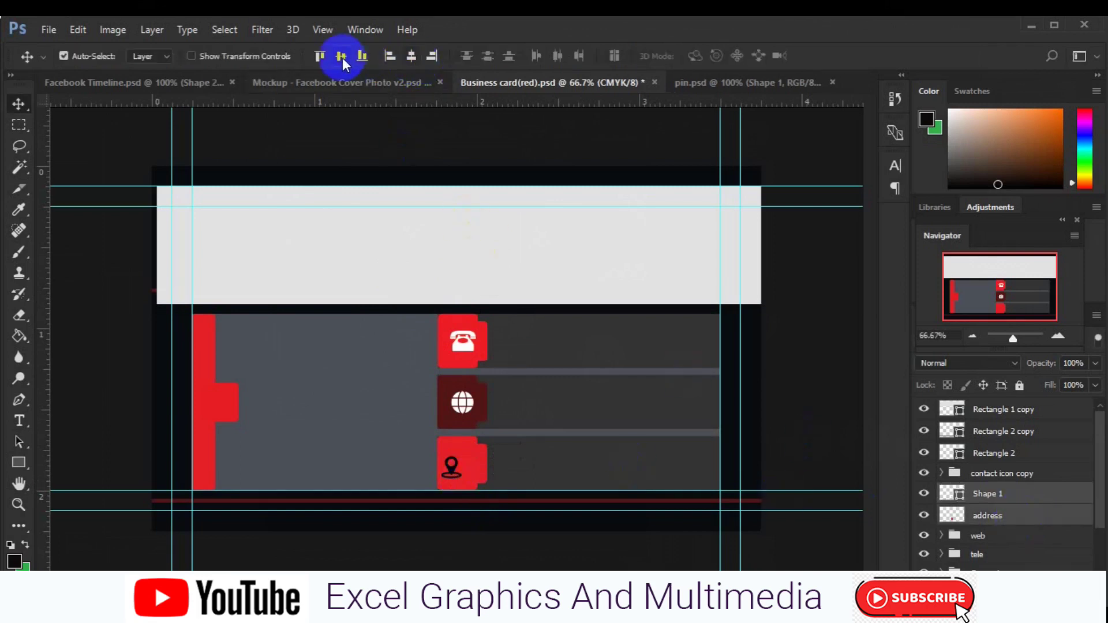
- Give the pin a light grey fill and group it with its tab as 'address'
{"action": "double_click", "coordinate": [951, 494]}
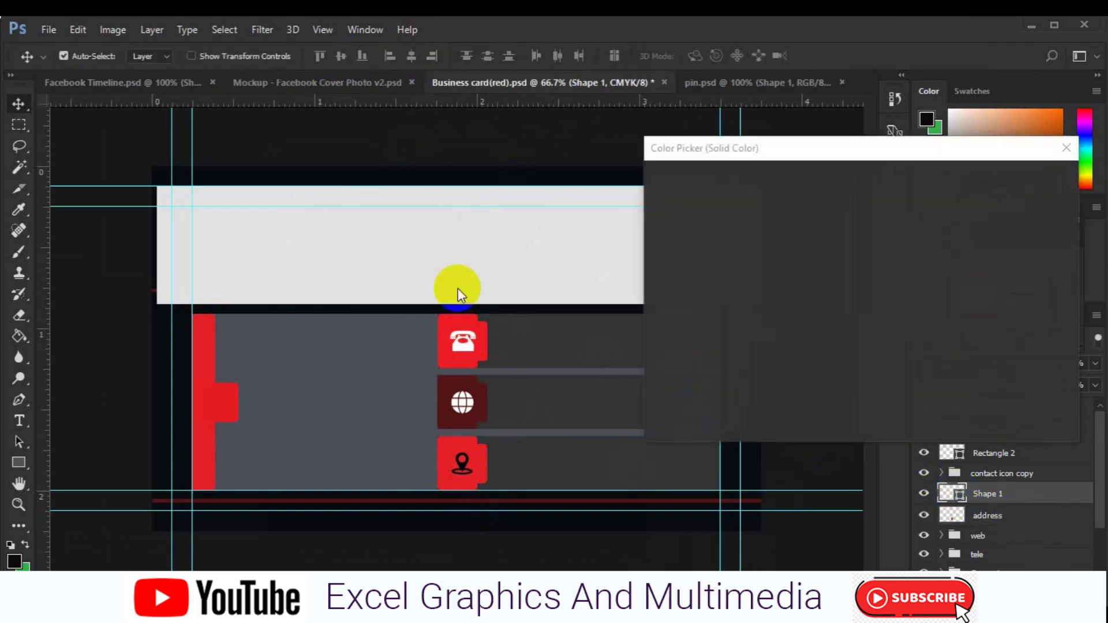
{"action": "left_click", "coordinate": [986, 182]}
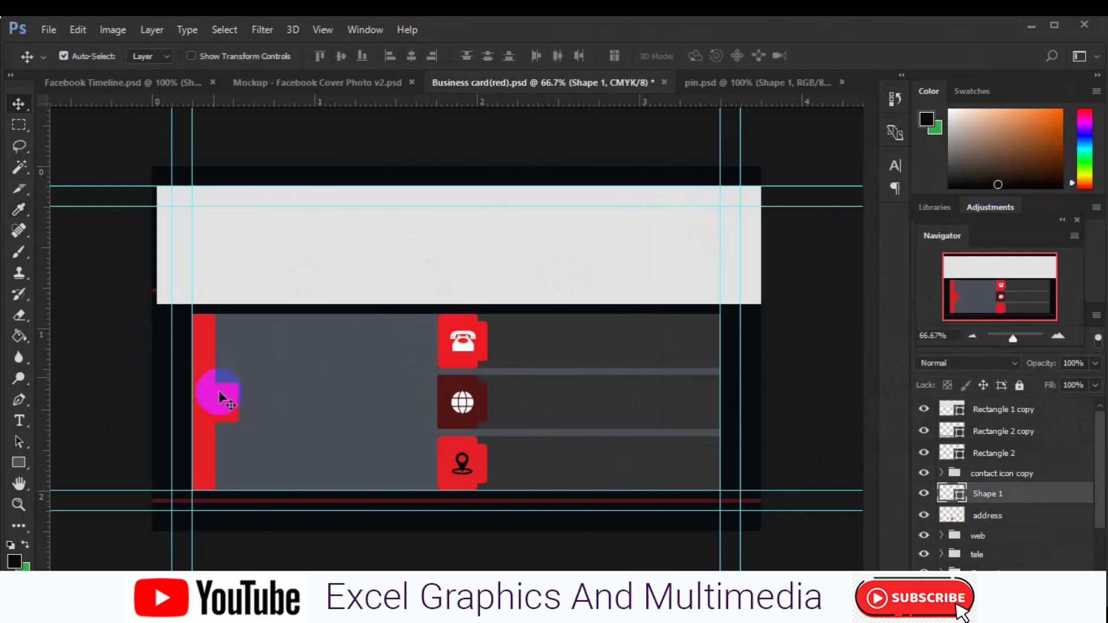
{"action": "left_click", "coordinate": [985, 516], "text": "ctrl"}
{"action": "key", "text": "ctrl+g"}
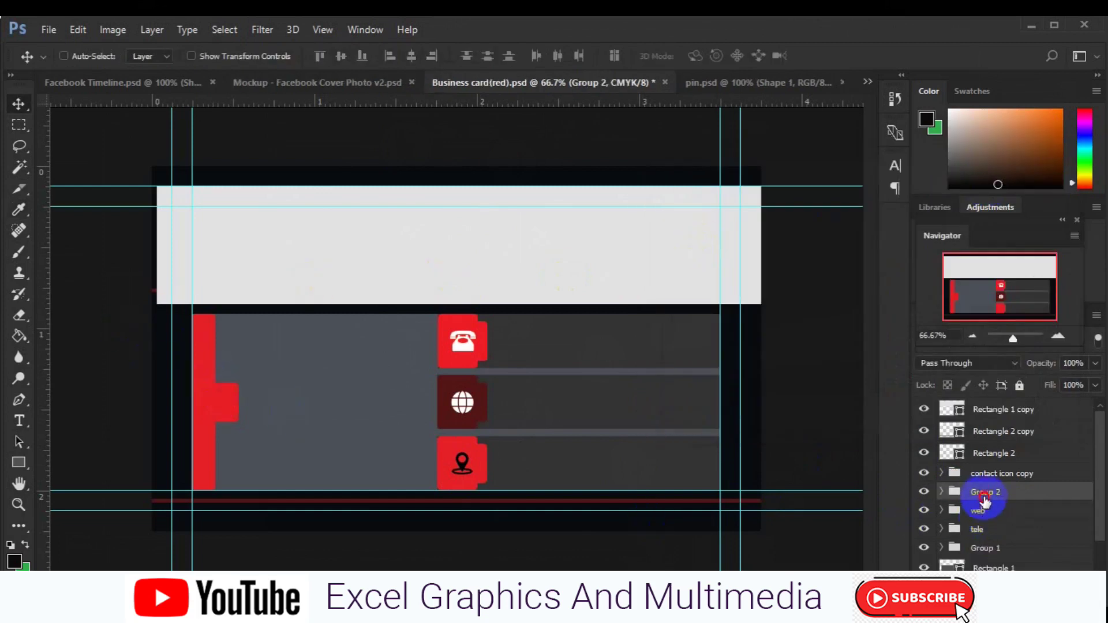
{"action": "type", "text": "s"}
{"action": "key", "text": "Return"}
{"action": "left_click", "coordinate": [981, 475]}
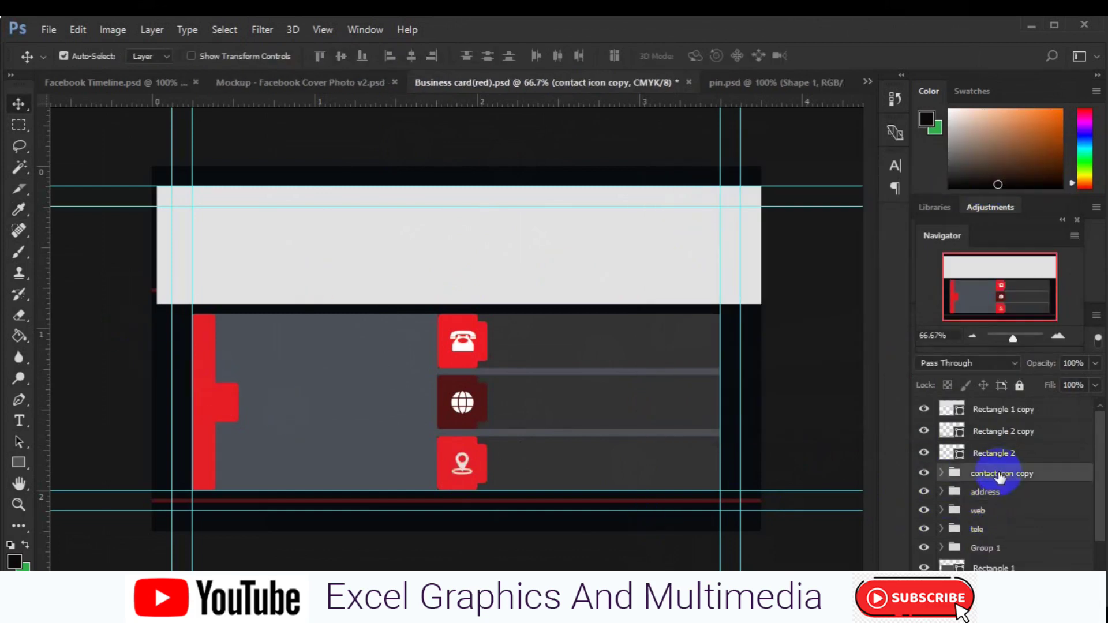
{"action": "left_click", "coordinate": [924, 474]}
{"action": "right_click", "coordinate": [972, 475]}
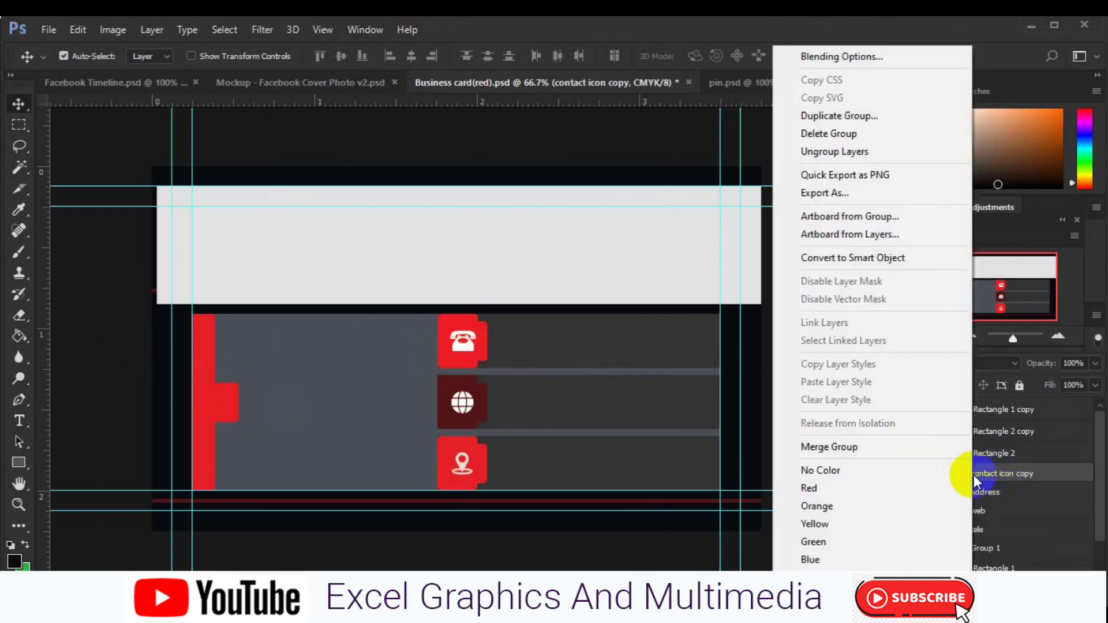
- Merge the contact icon copy group, then place the person icon at about 22% on the left tab
{"action": "left_click", "coordinate": [865, 449]}
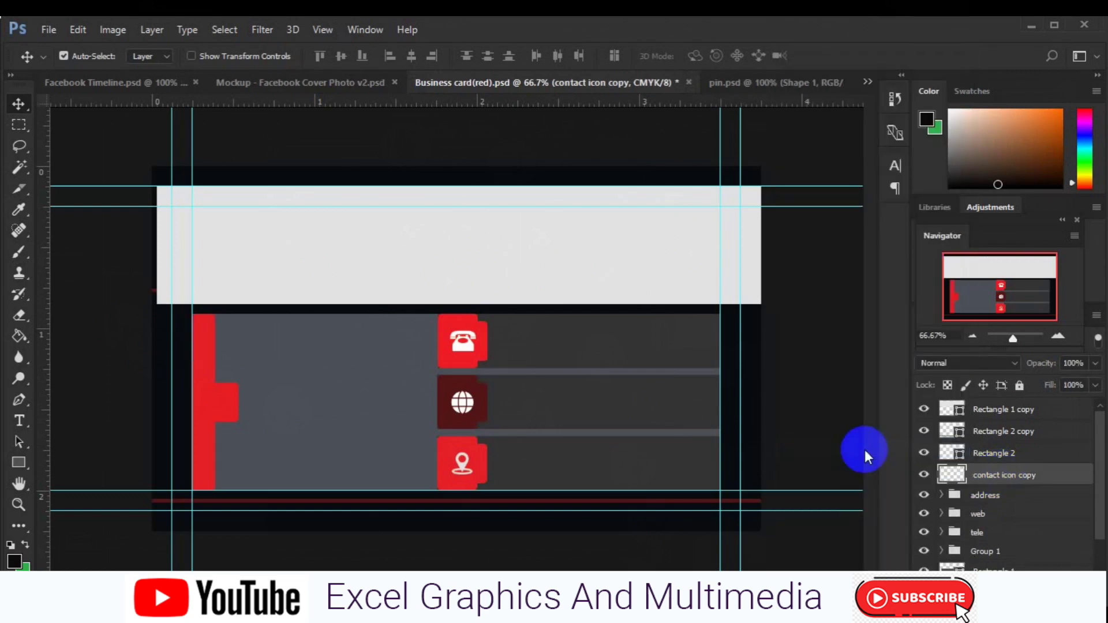
{"action": "key", "text": "ctrl+Tab"}
{"action": "mouse_move", "coordinate": [564, 453]}
{"action": "left_mouse_down"}
{"action": "mouse_move", "coordinate": [560, 90]}
{"action": "mouse_move", "coordinate": [217, 415]}
{"action": "left_mouse_up"}
{"action": "key", "text": "ctrl+t"}
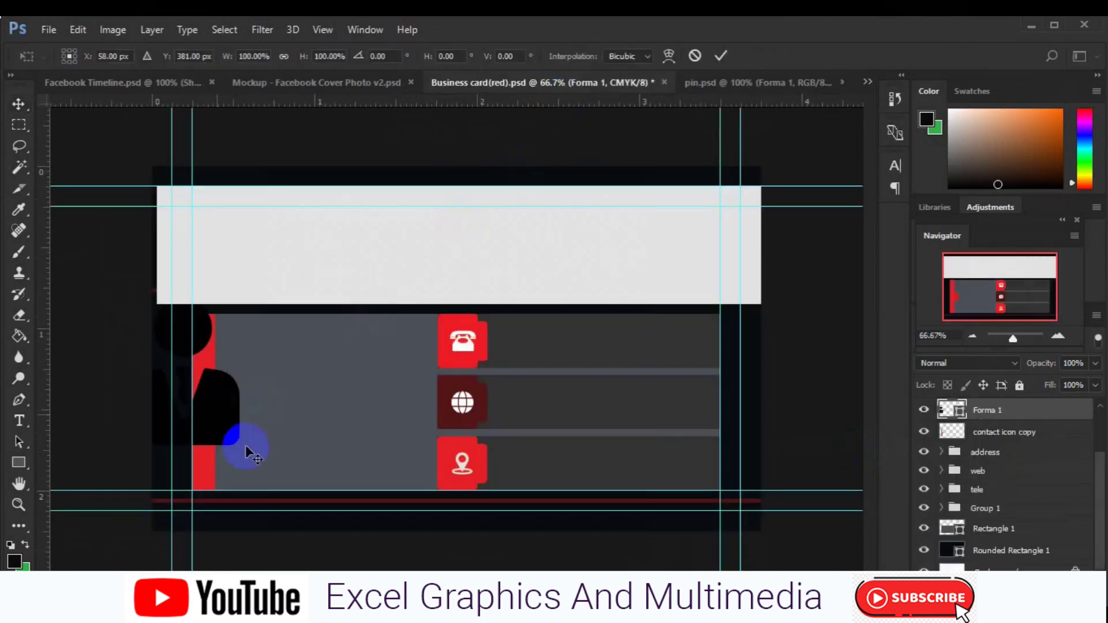
{"action": "left_click", "coordinate": [187, 404]}
{"action": "left_click_drag", "start_coordinate": [230, 434], "coordinate": [199, 391]}
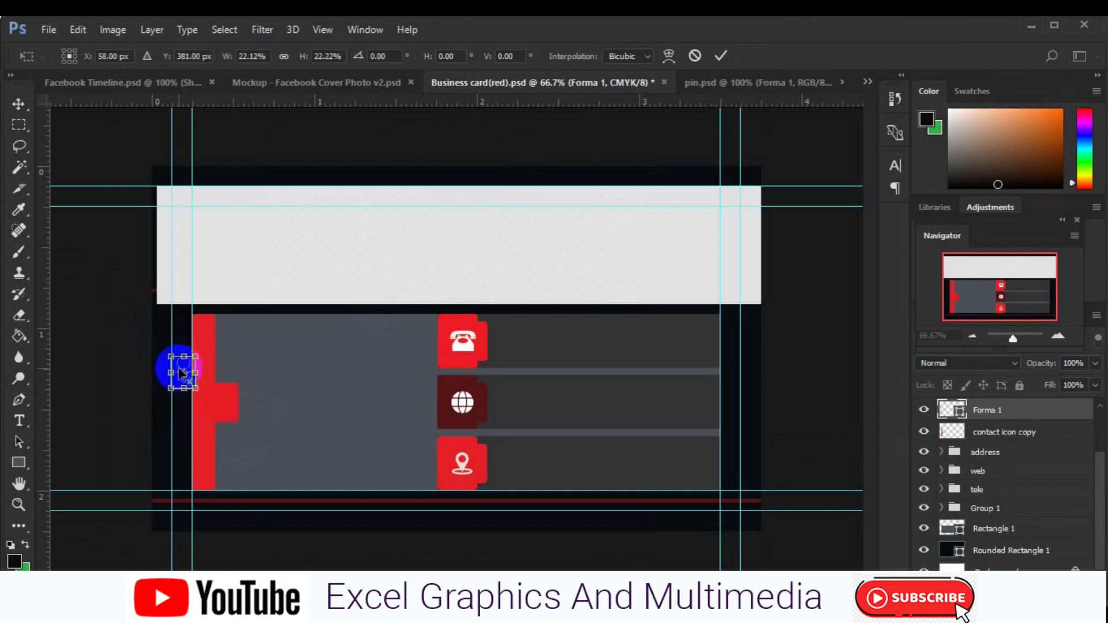
{"action": "double_click", "coordinate": [184, 384]}
{"action": "left_click_drag", "start_coordinate": [187, 390], "coordinate": [205, 400]}
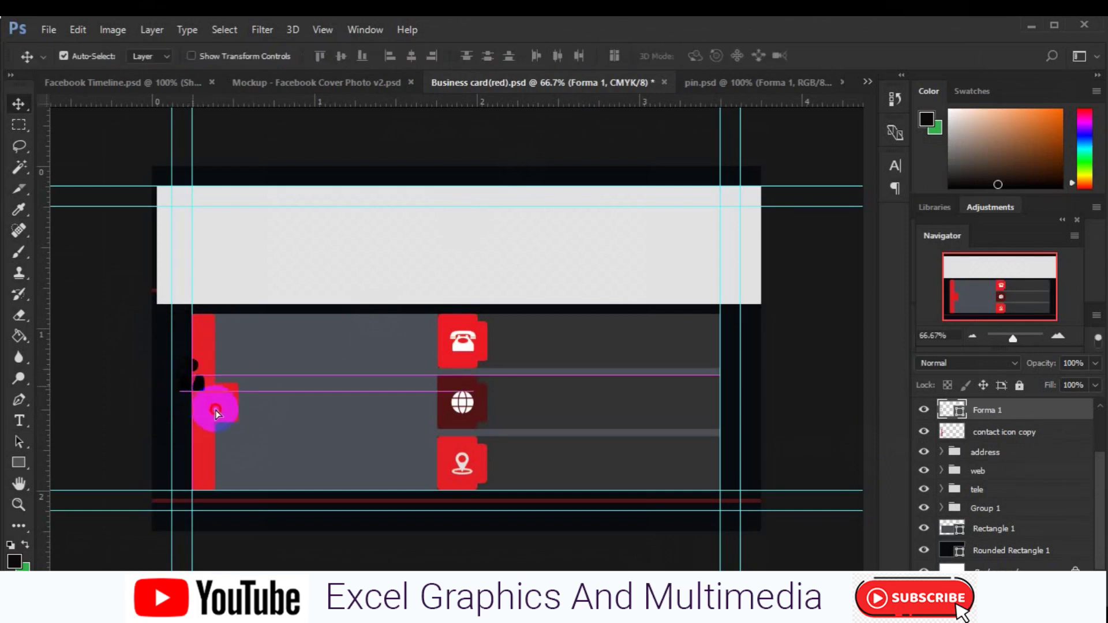
{"action": "left_click_drag", "start_coordinate": [224, 417], "coordinate": [224, 416]}
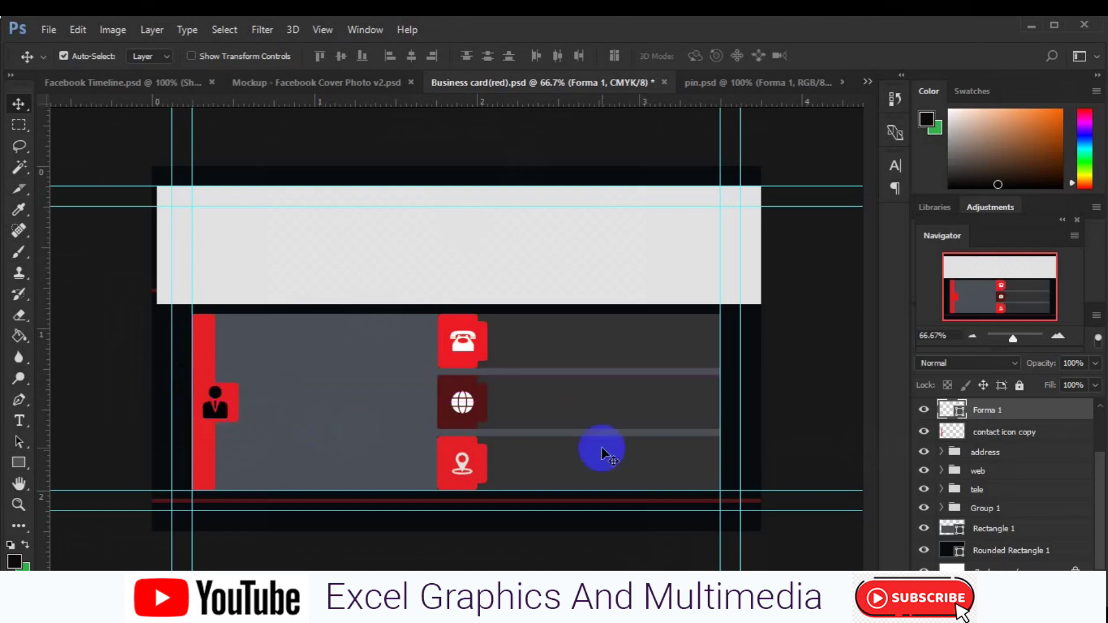
- Make the person icon white and group it with its tab as 'contact destail'
{"action": "left_click", "coordinate": [1005, 444], "text": "ctrl"}
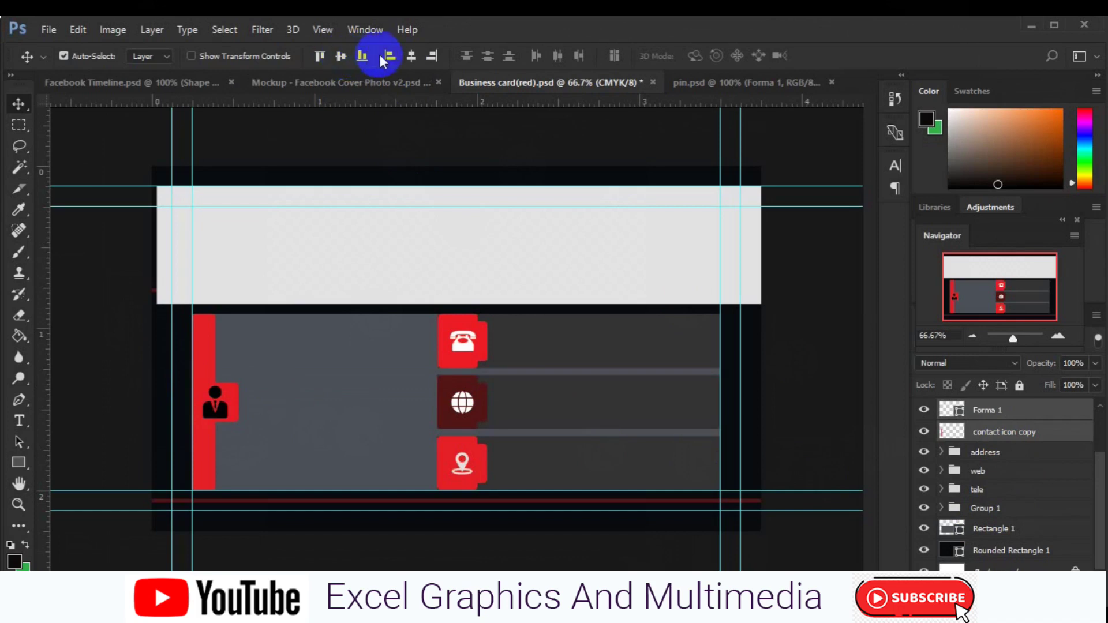
{"action": "double_click", "coordinate": [960, 411]}
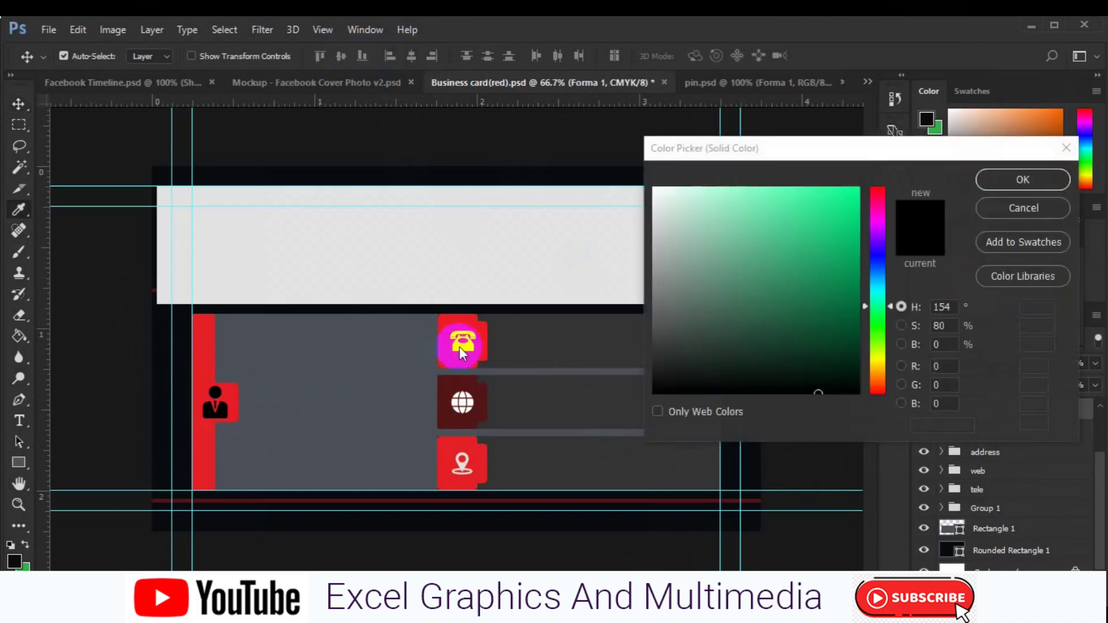
{"action": "left_click", "coordinate": [1005, 179]}
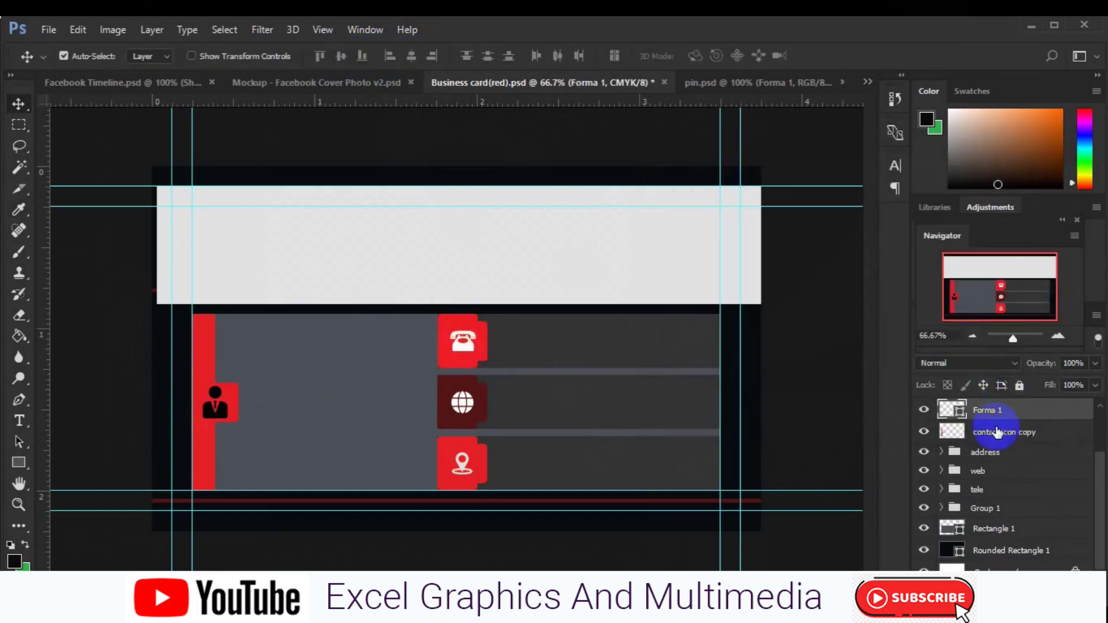
{"action": "key", "text": "ctrl+g"}
{"action": "type", "text": "contact deta"}
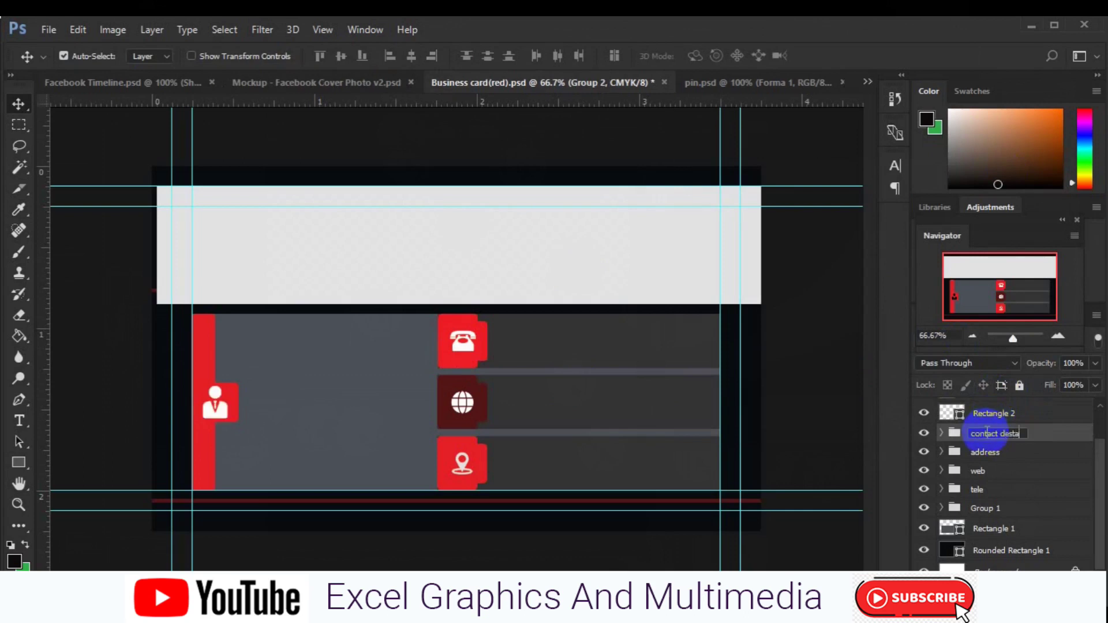
{"action": "type", "text": "il"}
{"action": "key", "text": "Return"}
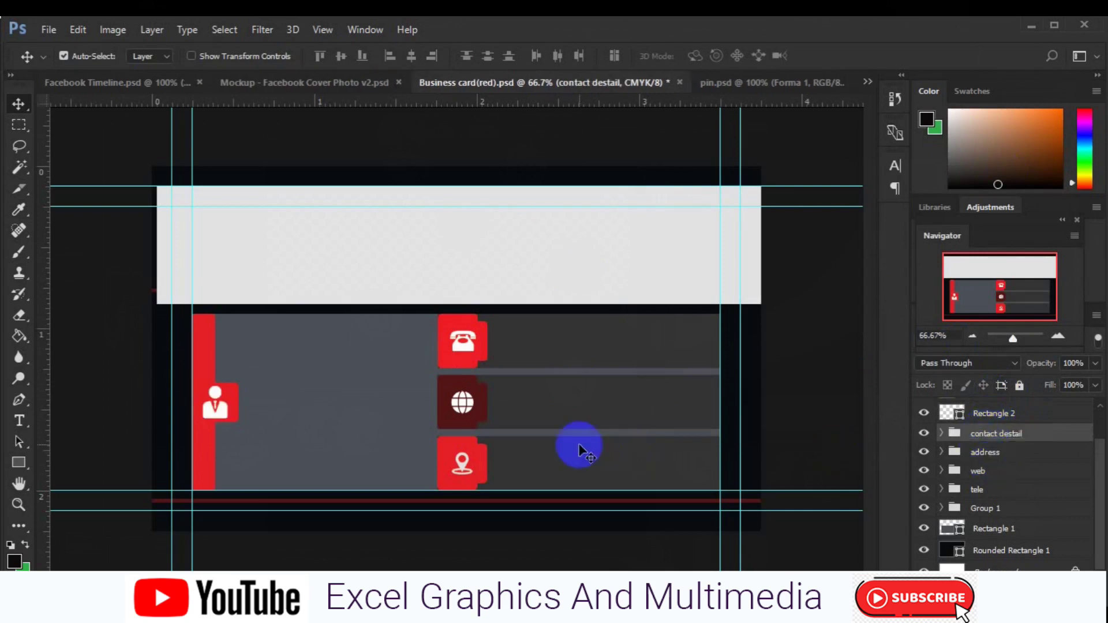
{"action": "key", "text": "ctrl+j"}
{"action": "key", "text": "ctrl+shift+alt+n"}
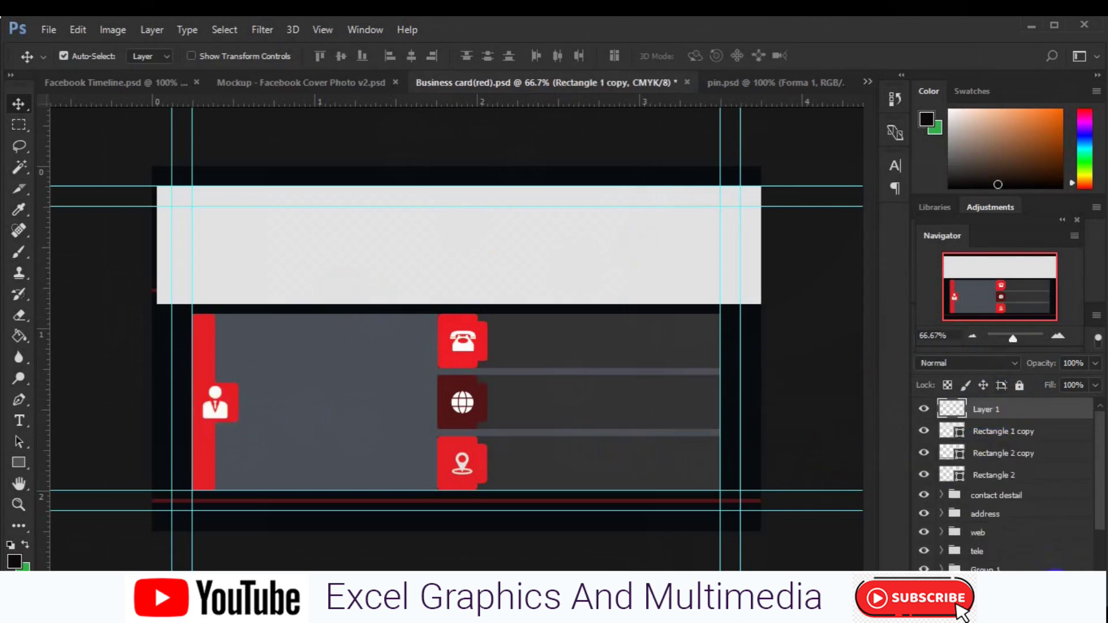
- Draw a black square in the grey band and round its corners to 13 px
{"action": "left_click", "coordinate": [26, 462]}
{"action": "left_click_drag", "start_coordinate": [628, 217], "coordinate": [697, 279]}
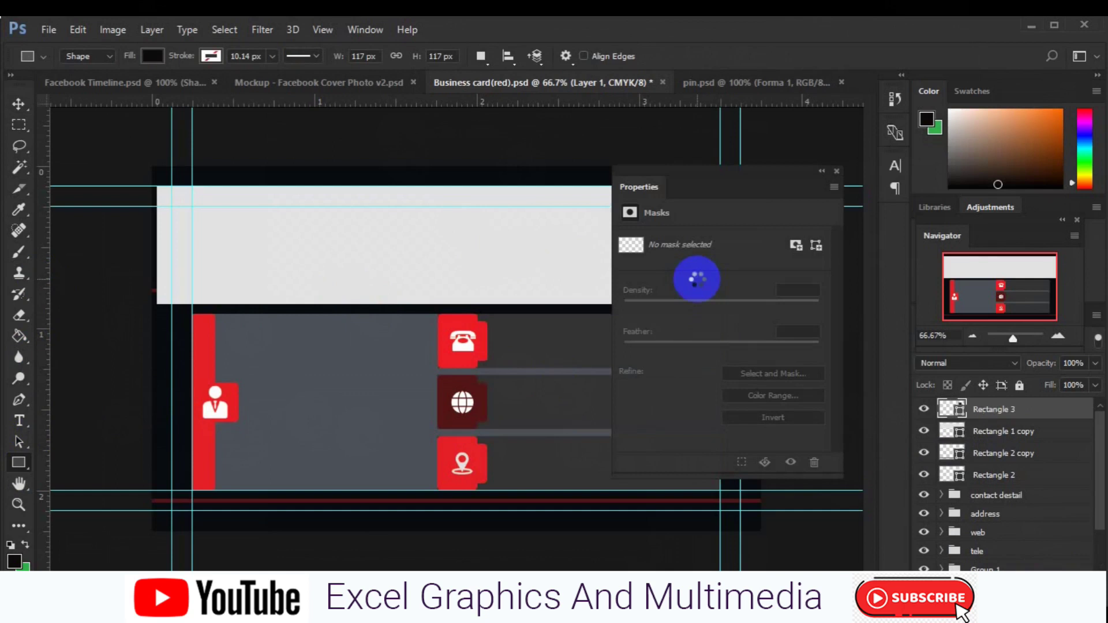
{"action": "left_click_drag", "start_coordinate": [625, 345], "coordinate": [626, 345]}
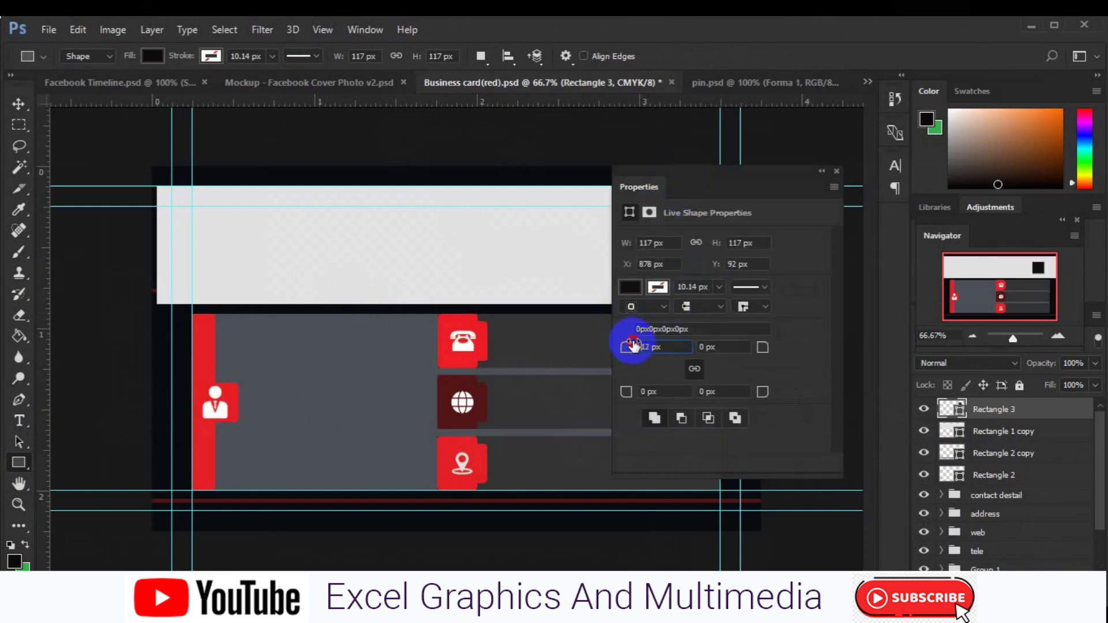
{"action": "left_click_drag", "start_coordinate": [729, 184], "coordinate": [388, 218]}
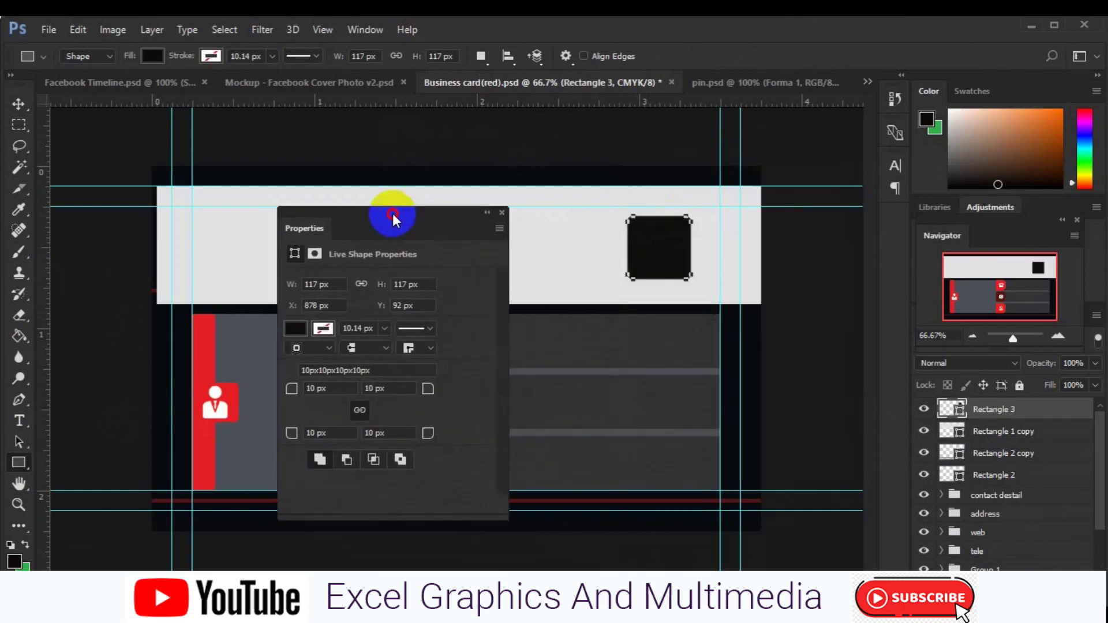
{"action": "left_click_drag", "start_coordinate": [287, 386], "coordinate": [290, 390]}
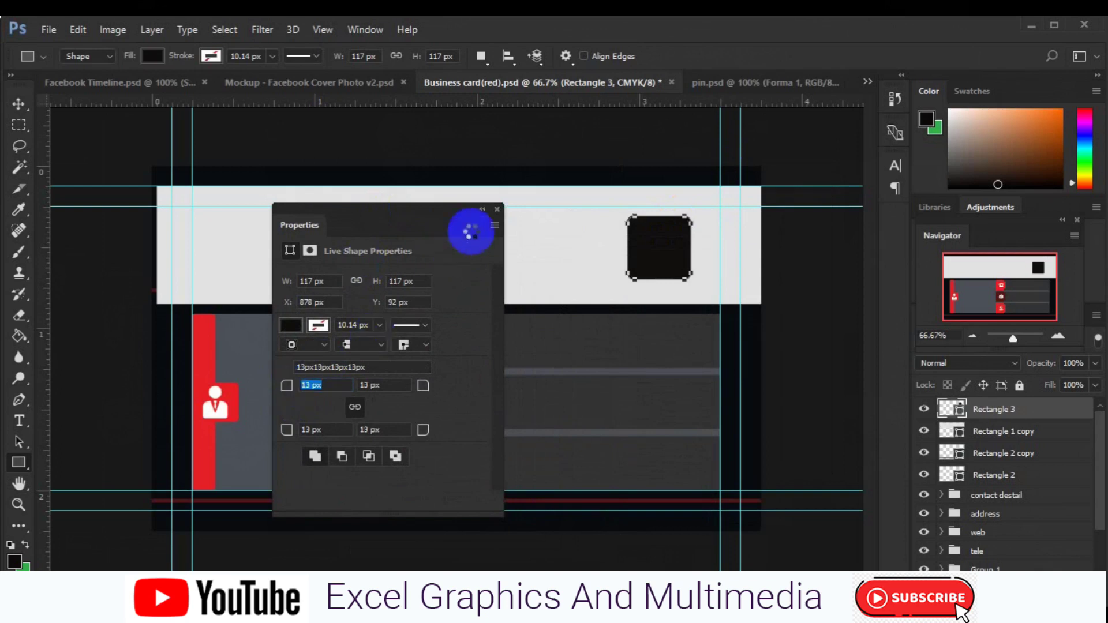
{"action": "left_click", "coordinate": [482, 209]}
- Add a new empty layer and pick the QR code preset custom shape
{"action": "left_click", "coordinate": [18, 104]}
{"action": "left_click", "coordinate": [1029, 543]}
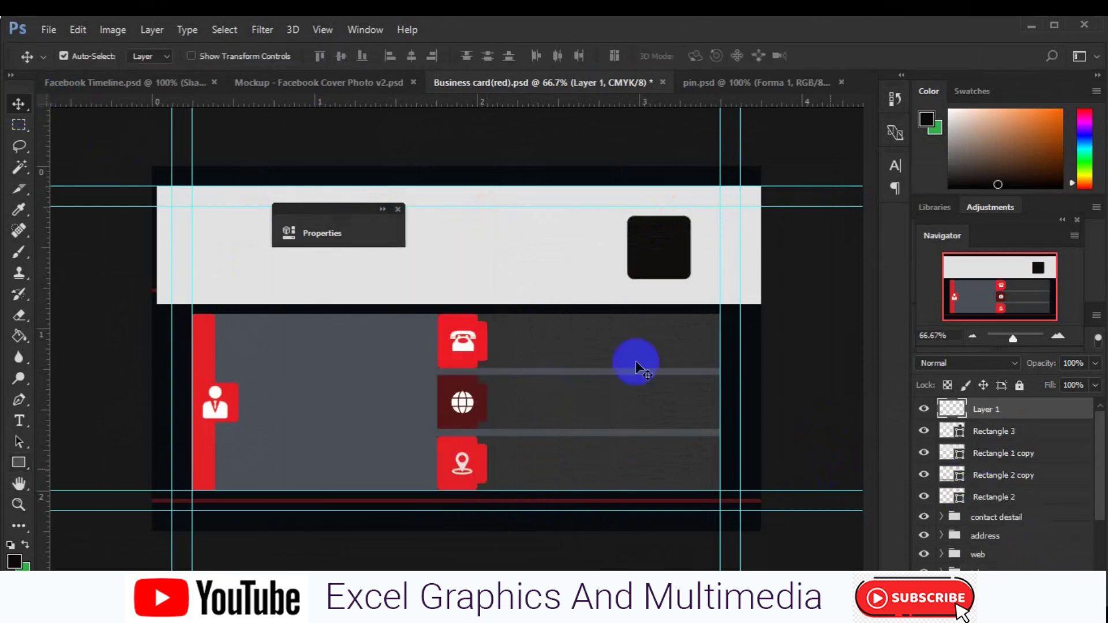
{"action": "left_click_drag", "start_coordinate": [26, 467], "coordinate": [104, 535]}
{"action": "left_click", "coordinate": [639, 56]}
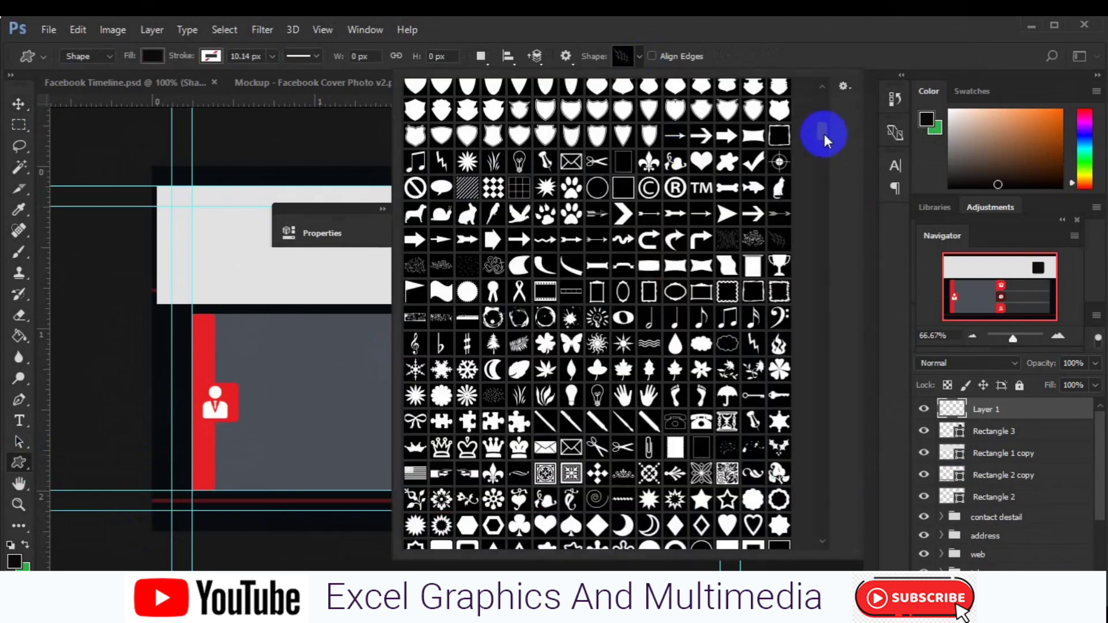
{"action": "scroll", "coordinate": [829, 466], "scroll_direction": "down", "scroll_amount": 5}
{"action": "left_click", "coordinate": [830, 561]}
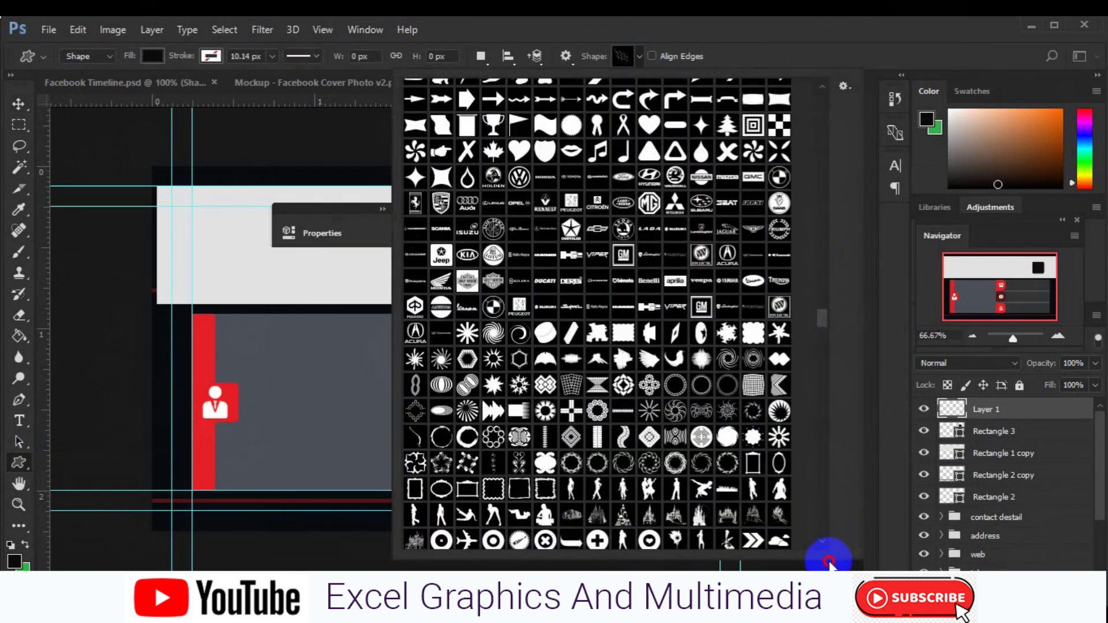
{"action": "left_click", "coordinate": [820, 319]}
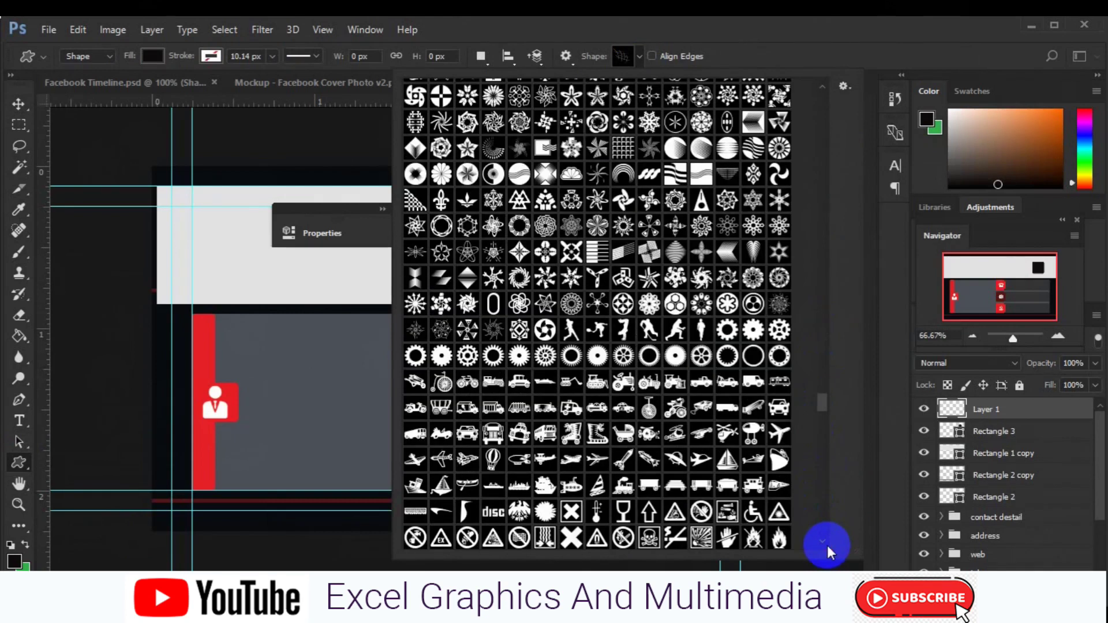
{"action": "left_click", "coordinate": [753, 537]}
- Draw the QR code shape over the black square, filled with the card's red
{"action": "left_click", "coordinate": [43, 507]}
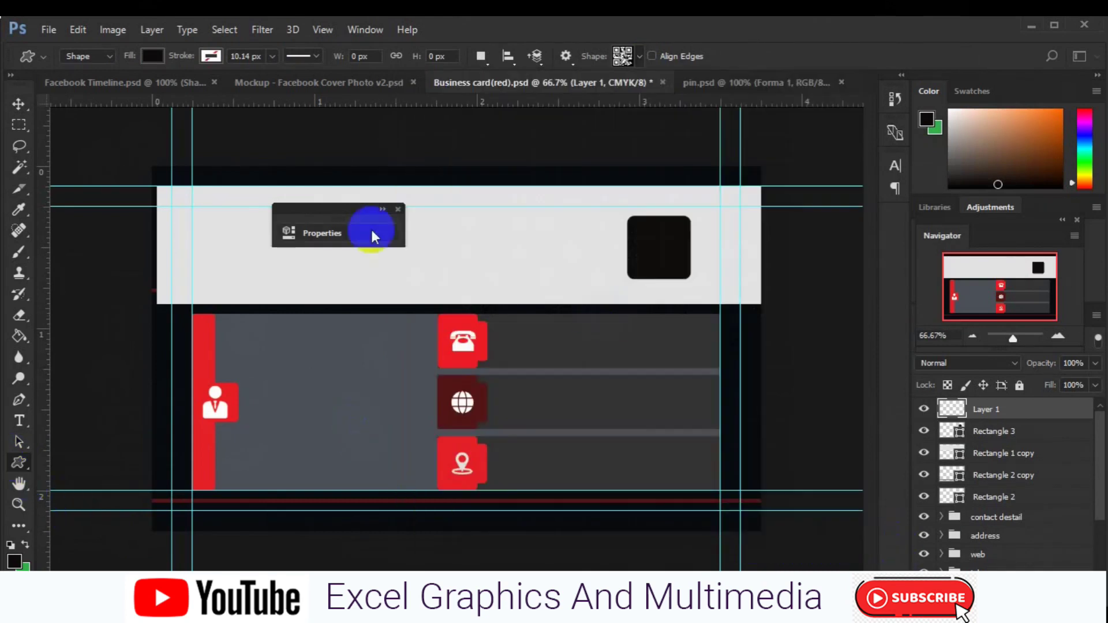
{"action": "left_click", "coordinate": [152, 55]}
{"action": "left_click", "coordinate": [229, 91]}
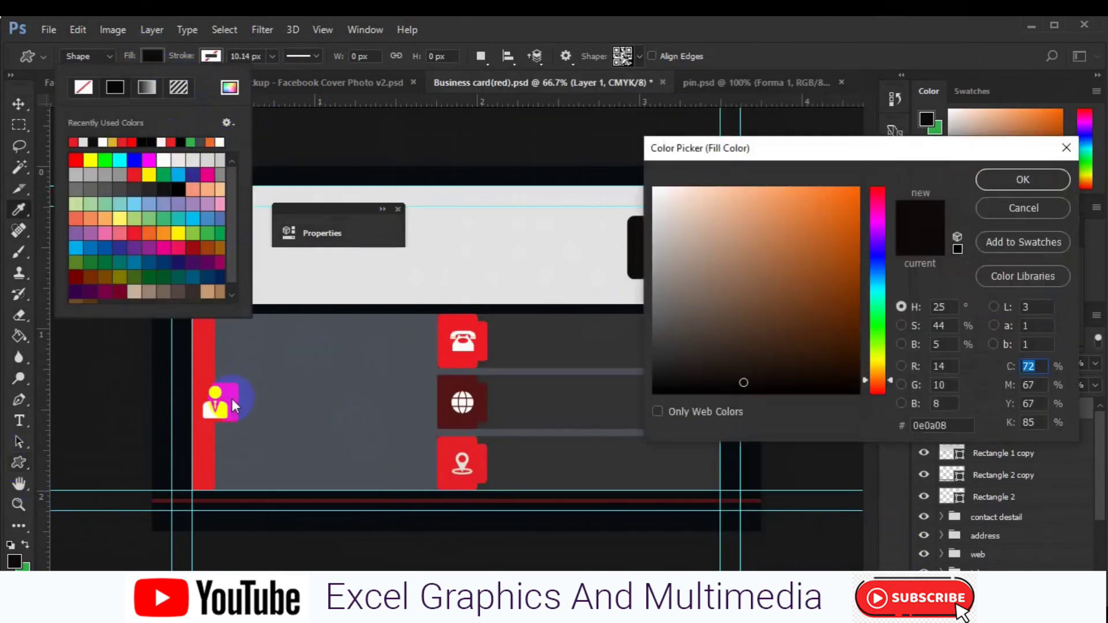
{"action": "left_click", "coordinate": [223, 396]}
{"action": "left_click", "coordinate": [993, 178]}
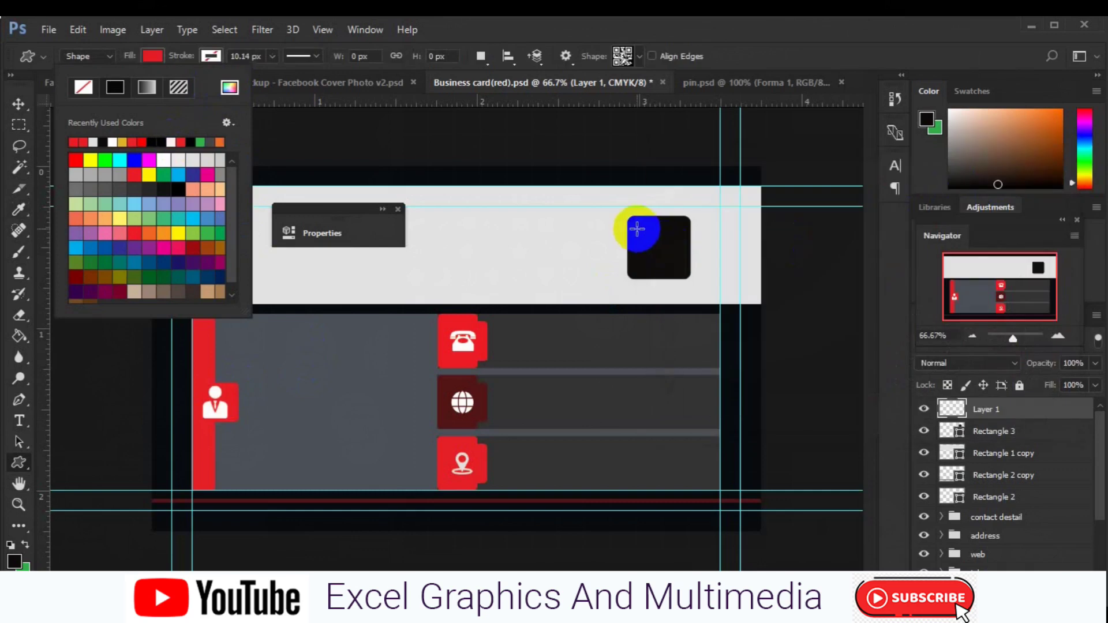
{"action": "left_click", "coordinate": [674, 252]}
{"action": "left_click_drag", "start_coordinate": [673, 257], "coordinate": [667, 259]}
- Centre the red QR code horizontally and vertically on the black rounded square
{"action": "left_click", "coordinate": [19, 104]}
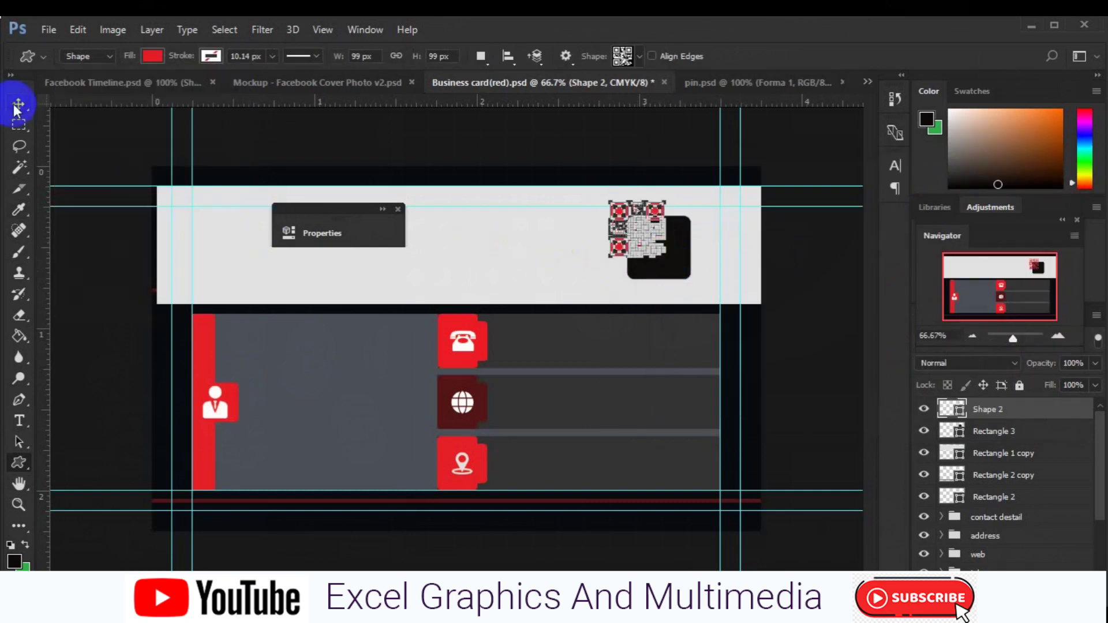
{"action": "left_click", "coordinate": [992, 431], "text": "ctrl"}
{"action": "left_click", "coordinate": [411, 56]}
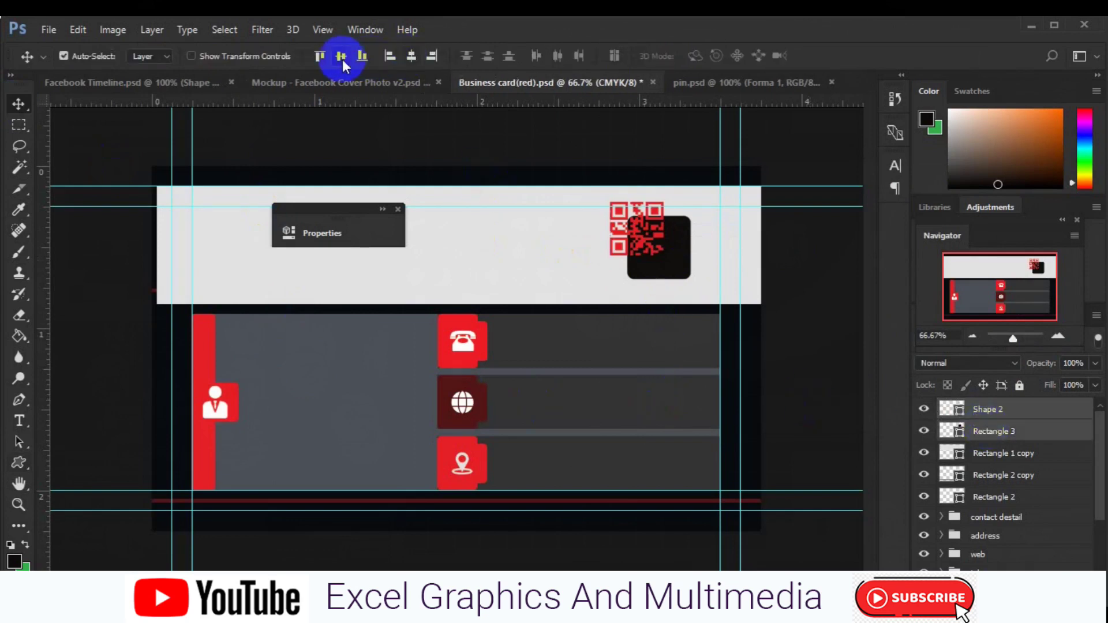
{"action": "left_click", "coordinate": [342, 58]}
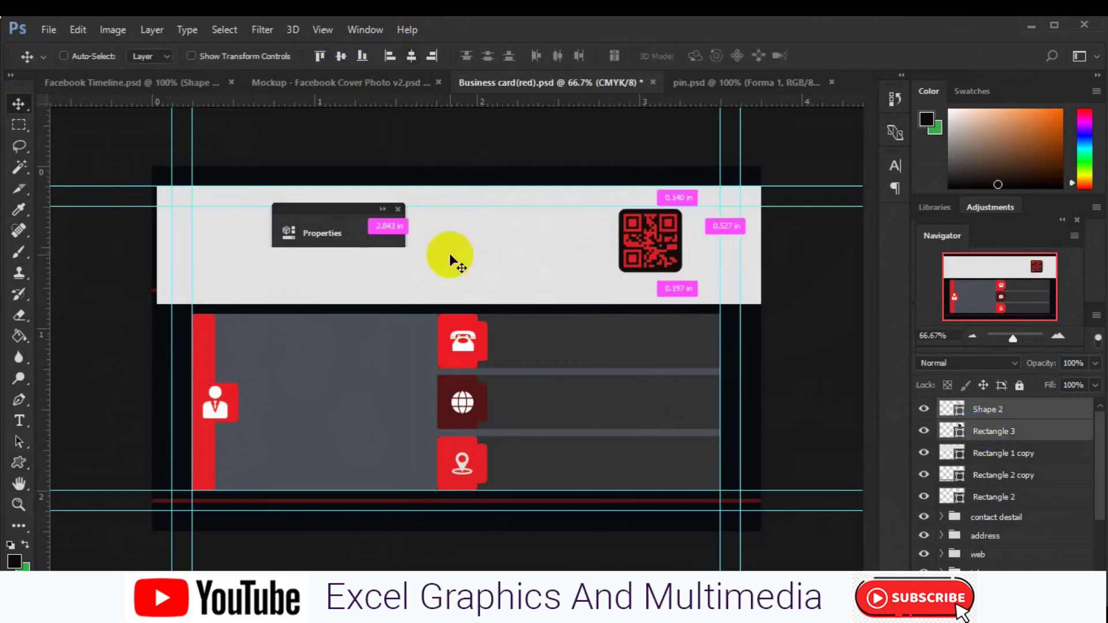
{"action": "key", "text": "ctrl+t"}
{"action": "left_click_drag", "start_coordinate": [662, 249], "coordinate": [676, 262]}
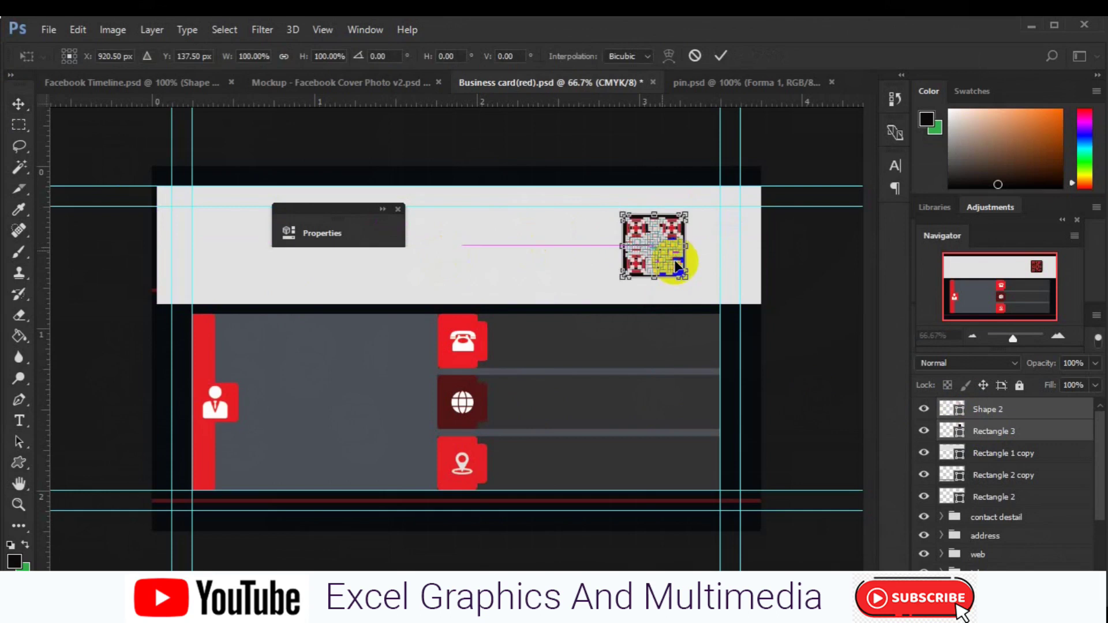
{"action": "key", "text": "Return"}
{"action": "left_click", "coordinate": [986, 437]}
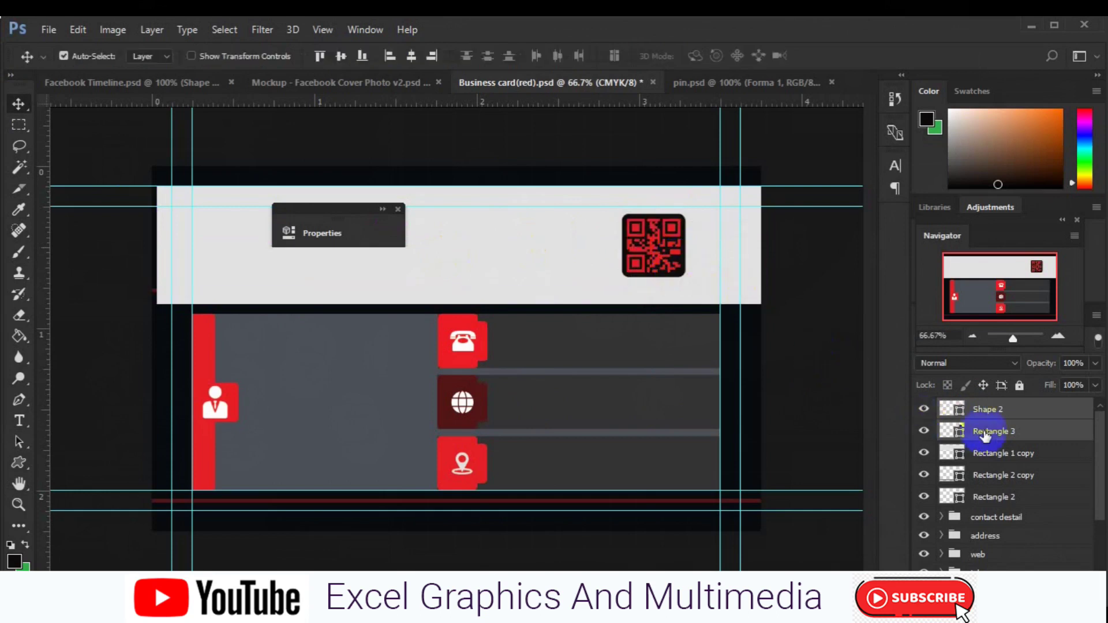
- Fill the QR code's backing square (Rectangle 3) with white, ffffff
{"action": "double_click", "coordinate": [953, 433]}
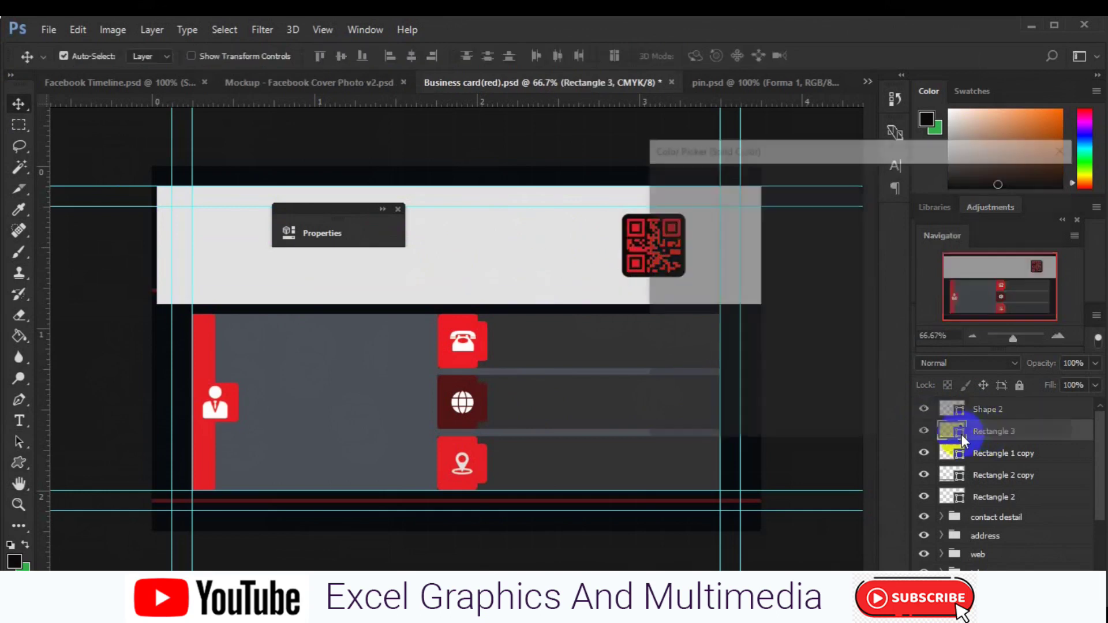
{"action": "left_click", "coordinate": [928, 425]}
{"action": "type", "text": "ffffff"}
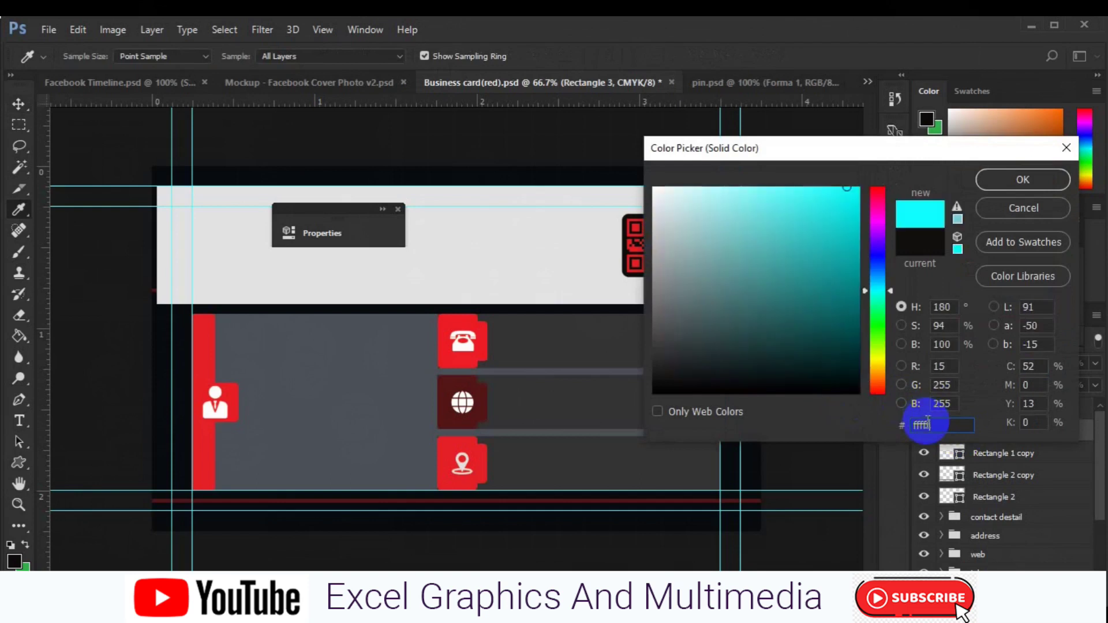
{"action": "left_click", "coordinate": [995, 180]}
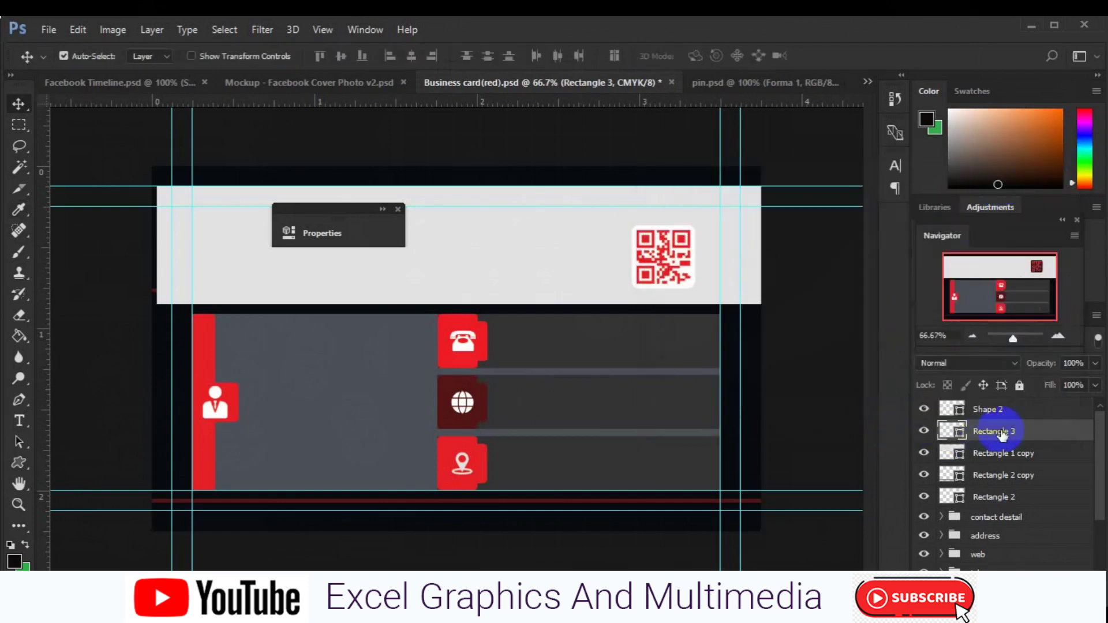
- Give the backing square a thin red outline
{"action": "left_click", "coordinate": [321, 233]}
{"action": "left_click", "coordinate": [452, 326]}
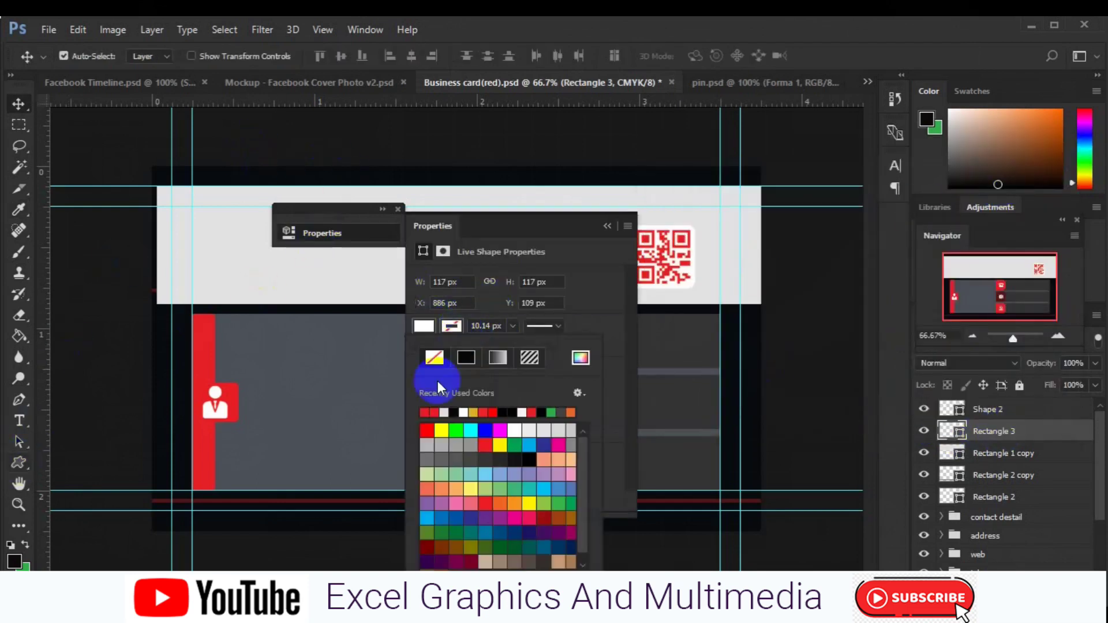
{"action": "left_click", "coordinate": [421, 410]}
{"action": "left_click", "coordinate": [509, 332]}
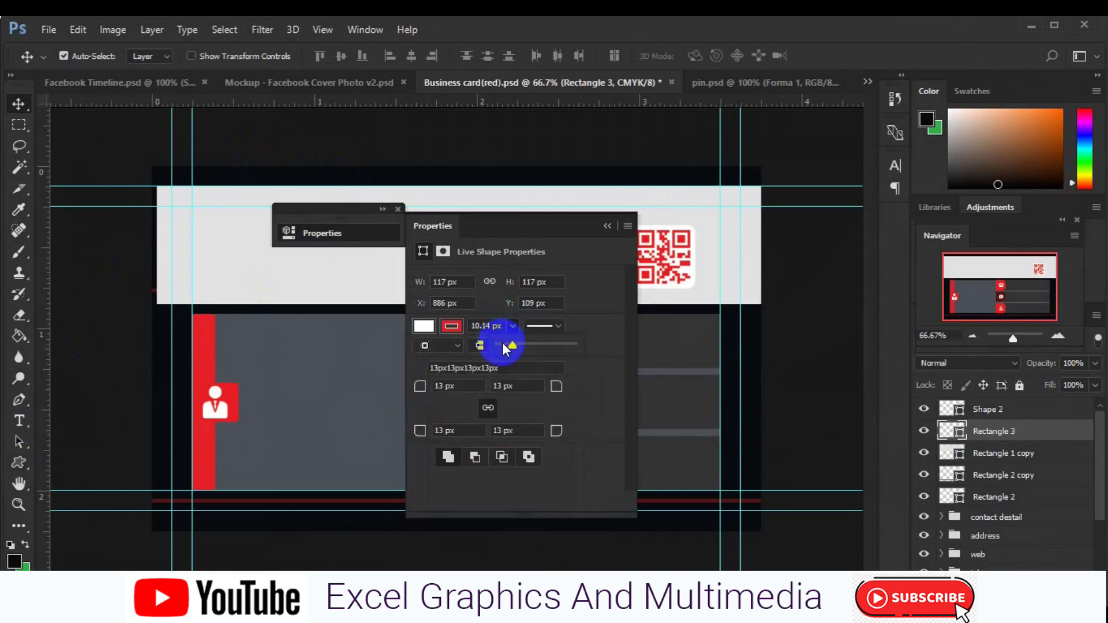
{"action": "left_click_drag", "start_coordinate": [502, 342], "coordinate": [505, 345]}
{"action": "left_click", "coordinate": [607, 225]}
{"action": "left_click", "coordinate": [397, 209]}
- Start a Bold 6 pt text line beside the phone tab's icon
{"action": "left_click", "coordinate": [546, 348]}
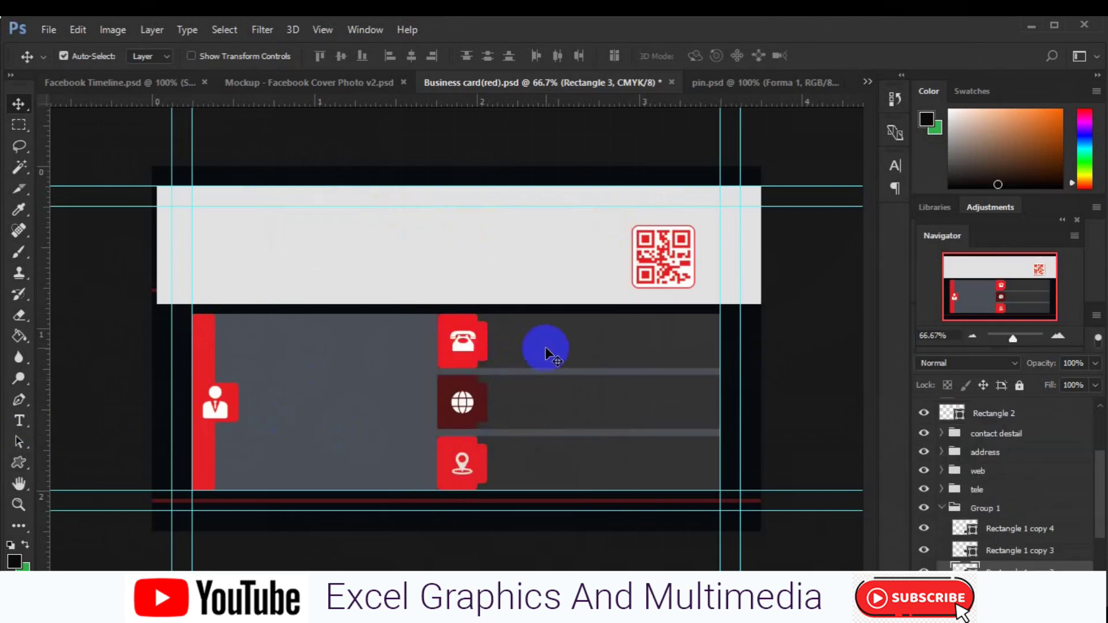
{"action": "left_click", "coordinate": [18, 421]}
{"action": "left_click", "coordinate": [863, 497]}
{"action": "left_click", "coordinate": [534, 341]}
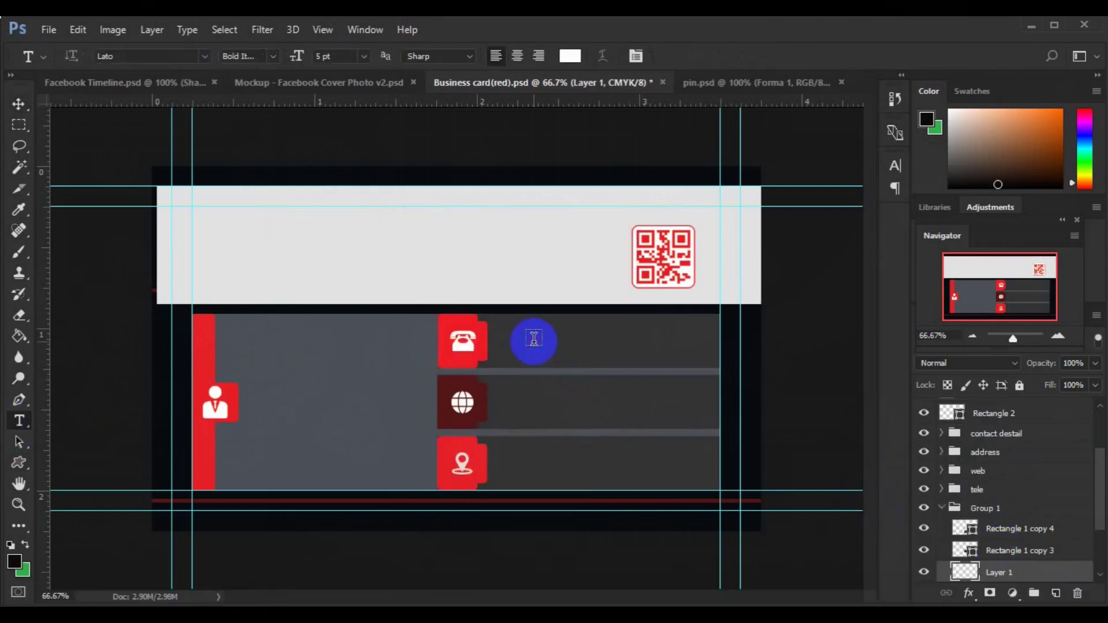
{"action": "left_click", "coordinate": [271, 57]}
{"action": "left_click", "coordinate": [260, 226]}
{"action": "left_click", "coordinate": [363, 56]}
{"action": "left_click", "coordinate": [354, 94]}
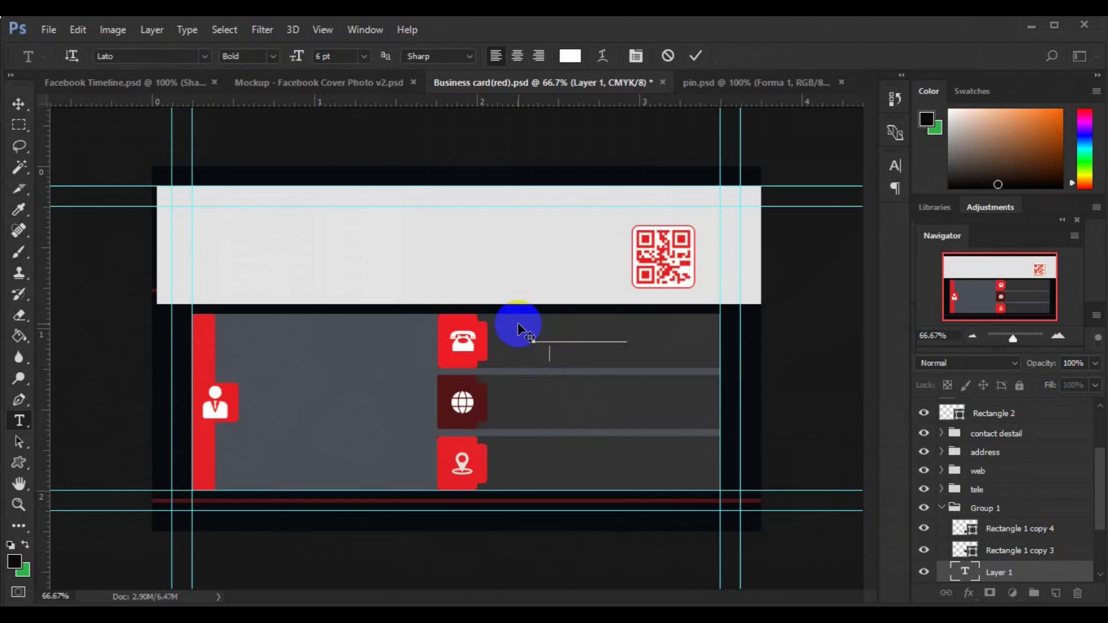
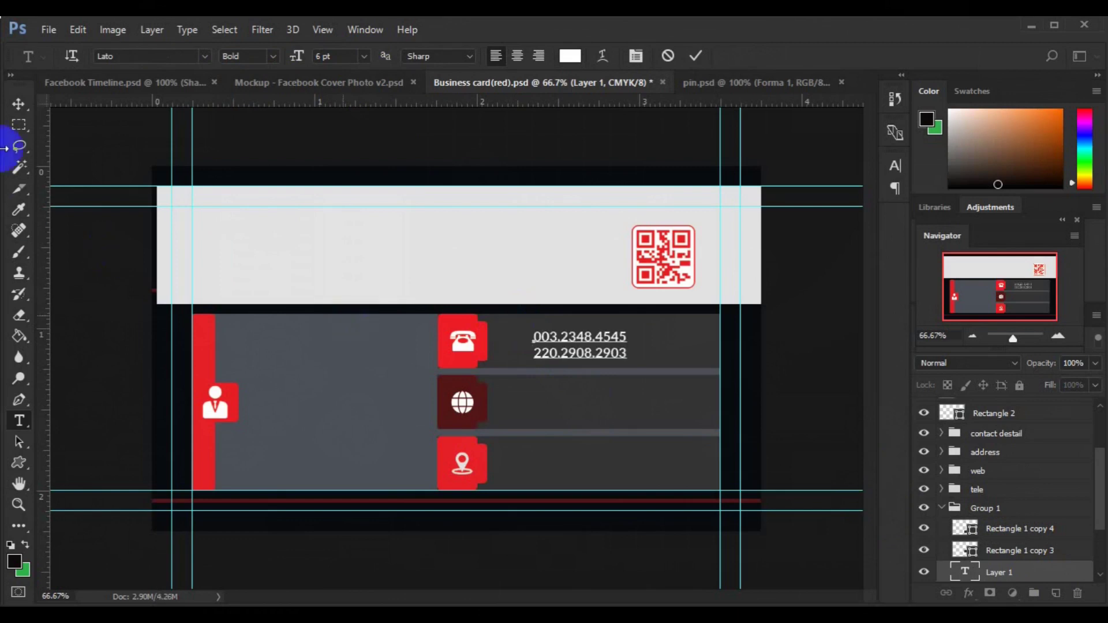
- Paste the phone numbers and move them beside the red phone icon
{"action": "key", "text": "ctrl+Return"}
{"action": "key", "text": "v"}
{"action": "left_click_drag", "start_coordinate": [567, 354], "coordinate": [1093, 502]}
{"action": "left_click", "coordinate": [420, 232]}
- Select the phone number text layer in the tele group and shift it slightly left
{"action": "scroll", "coordinate": [1094, 511], "scroll_direction": "up", "scroll_amount": 1}
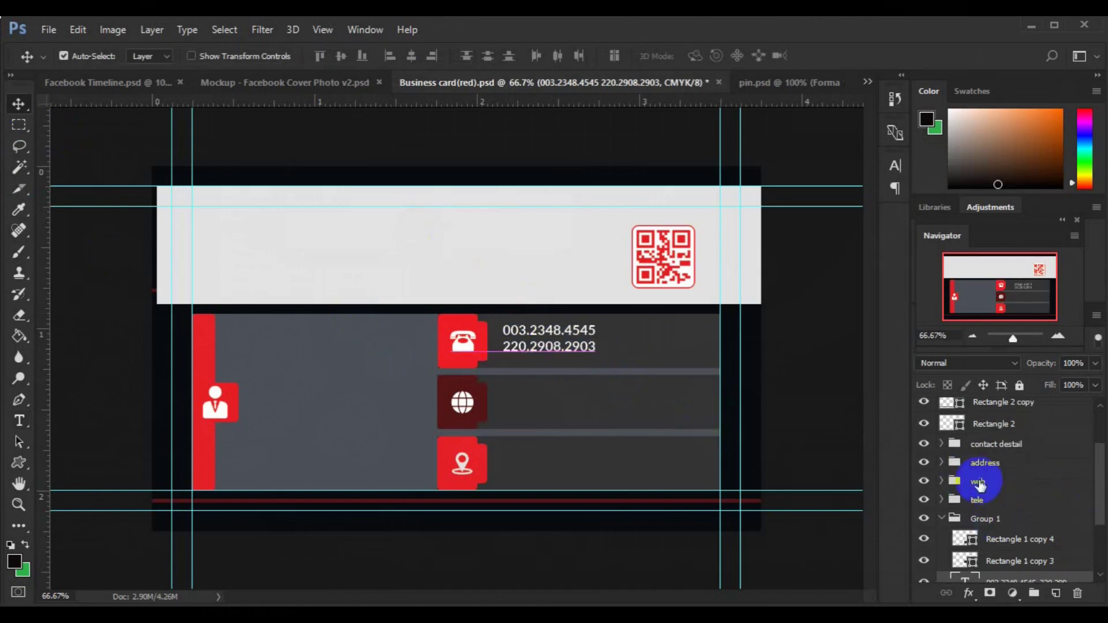
{"action": "left_click", "coordinate": [984, 501]}
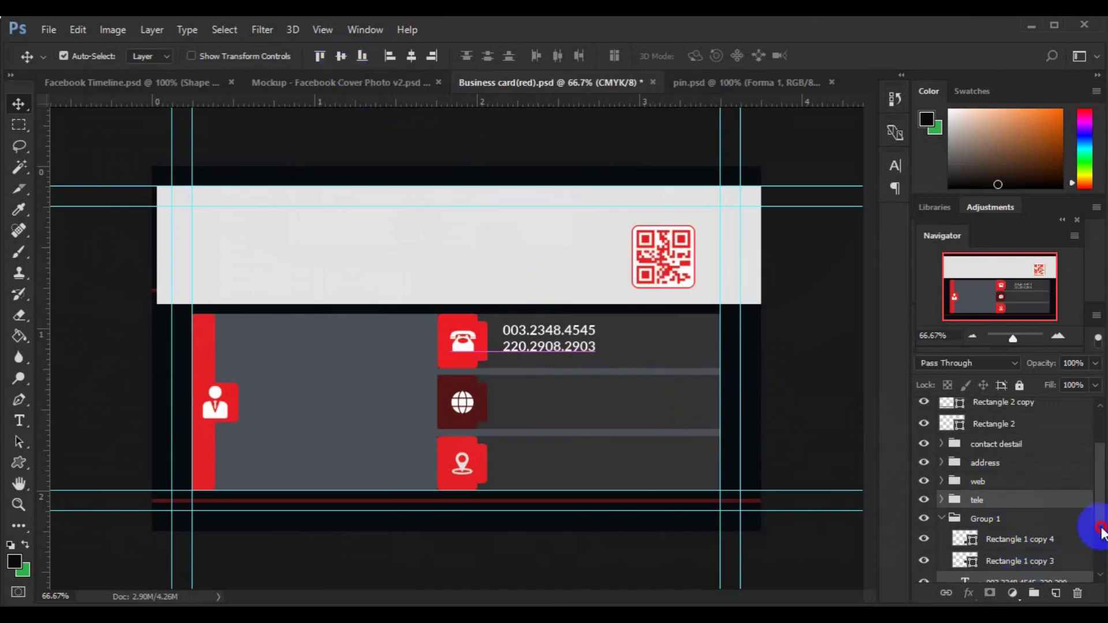
{"action": "scroll", "coordinate": [1049, 577], "scroll_direction": "down", "scroll_amount": 2}
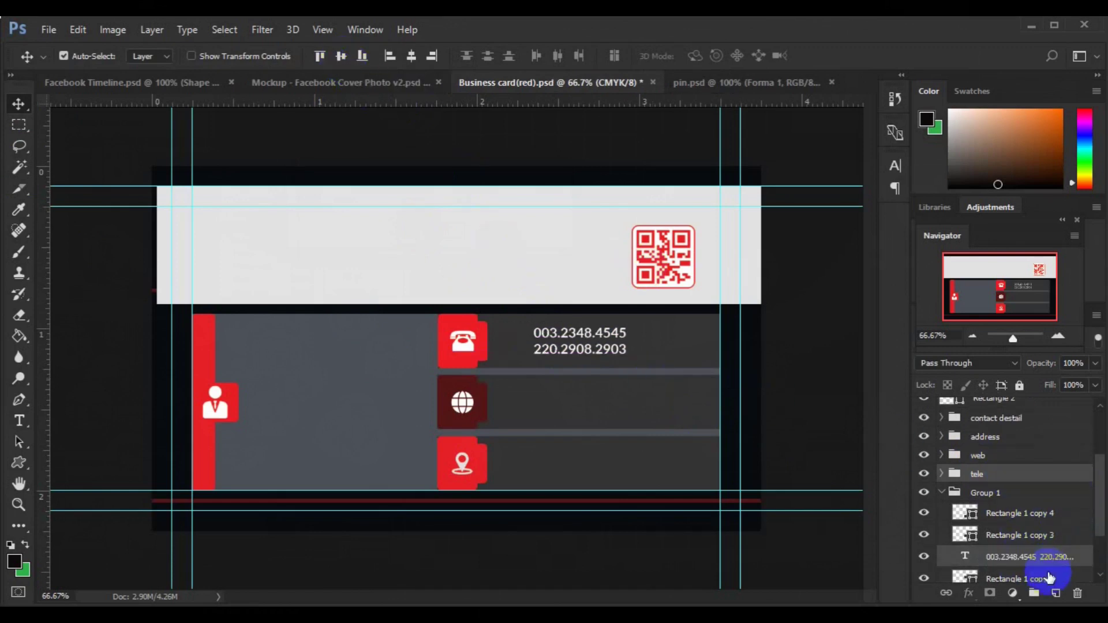
{"action": "left_click", "coordinate": [1048, 563]}
{"action": "key", "text": "ctrl+t"}
{"action": "left_click_drag", "start_coordinate": [603, 348], "coordinate": [577, 350]}
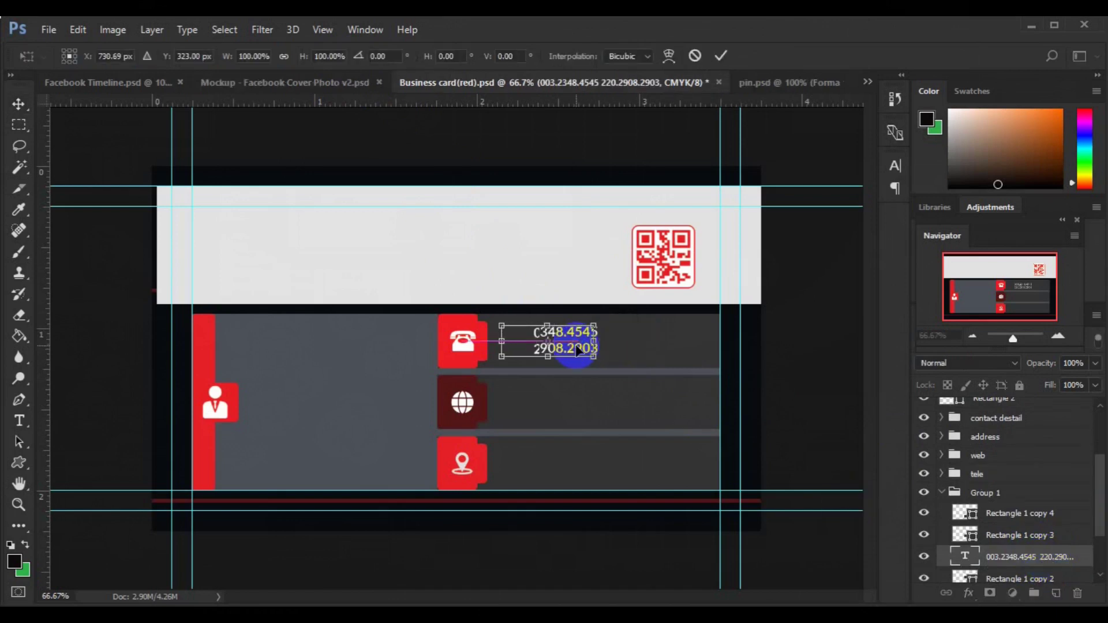
{"action": "key", "text": "Return"}
- Extend the phone numbers text, then Alt-drag a copy down toward the globe row
{"action": "left_click", "coordinate": [19, 421]}
{"action": "left_click", "coordinate": [594, 349]}
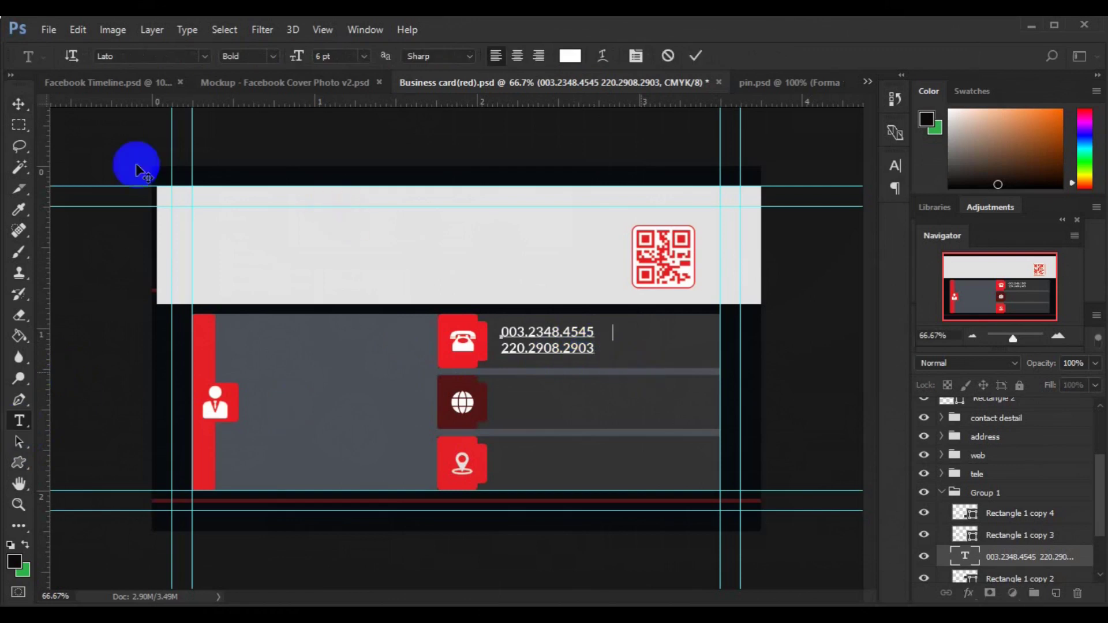
{"action": "left_click", "coordinate": [19, 103]}
{"action": "left_click_drag", "start_coordinate": [561, 359], "coordinate": [560, 406]}
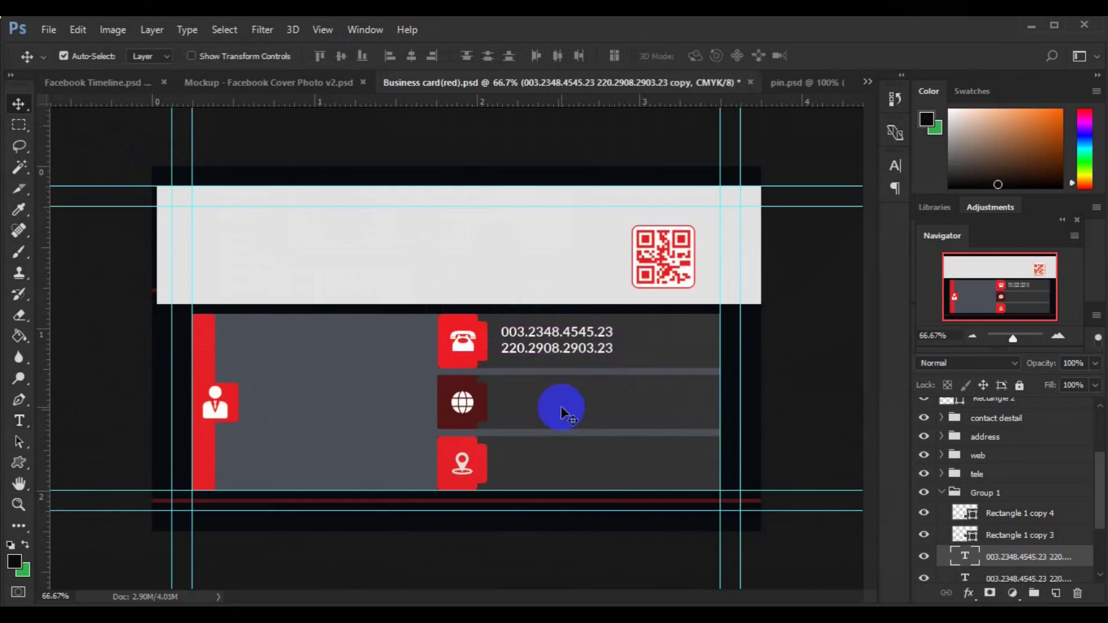
{"action": "left_click_drag", "start_coordinate": [999, 562], "coordinate": [975, 537]}
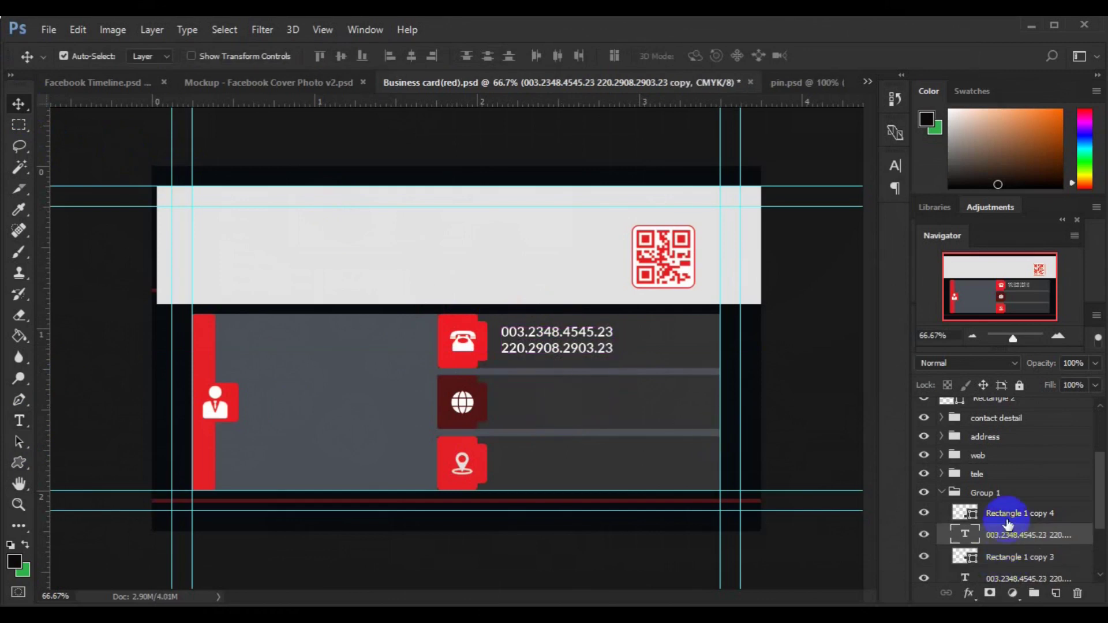
{"action": "double_click", "coordinate": [505, 394]}
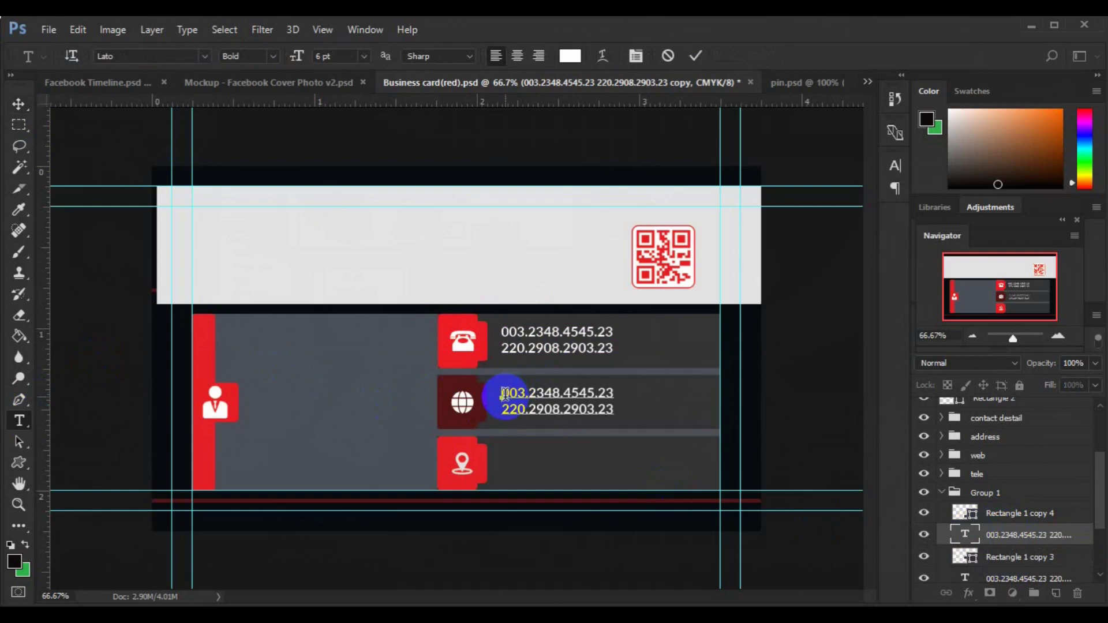
{"action": "key", "text": "ctrl+a"}
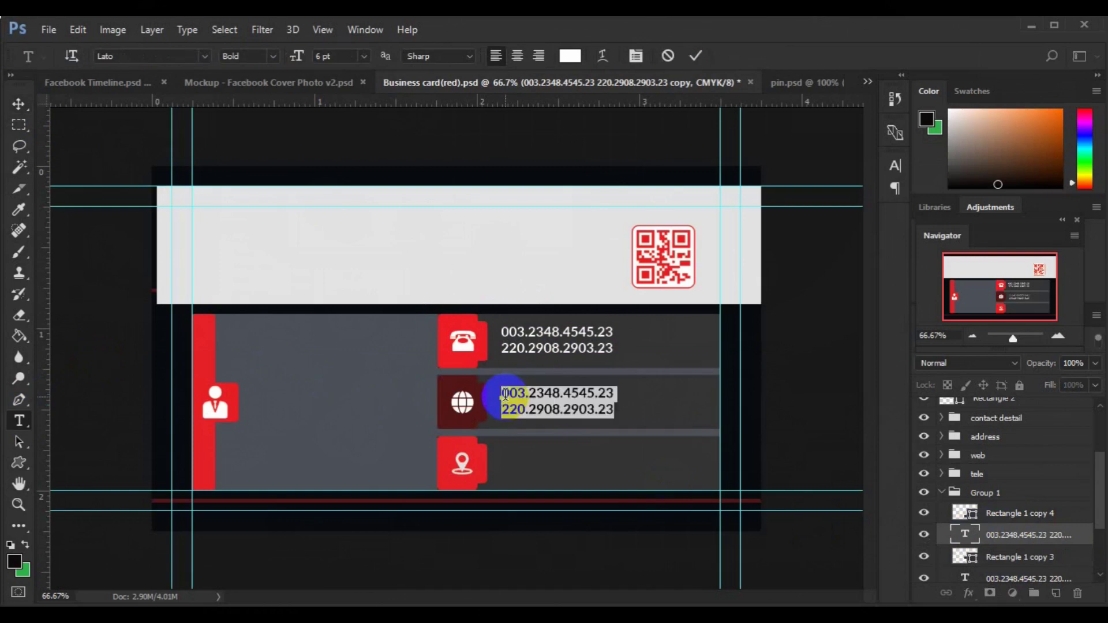
{"action": "left_click", "coordinate": [505, 395]}
{"action": "type", "text": "www.website.com "}
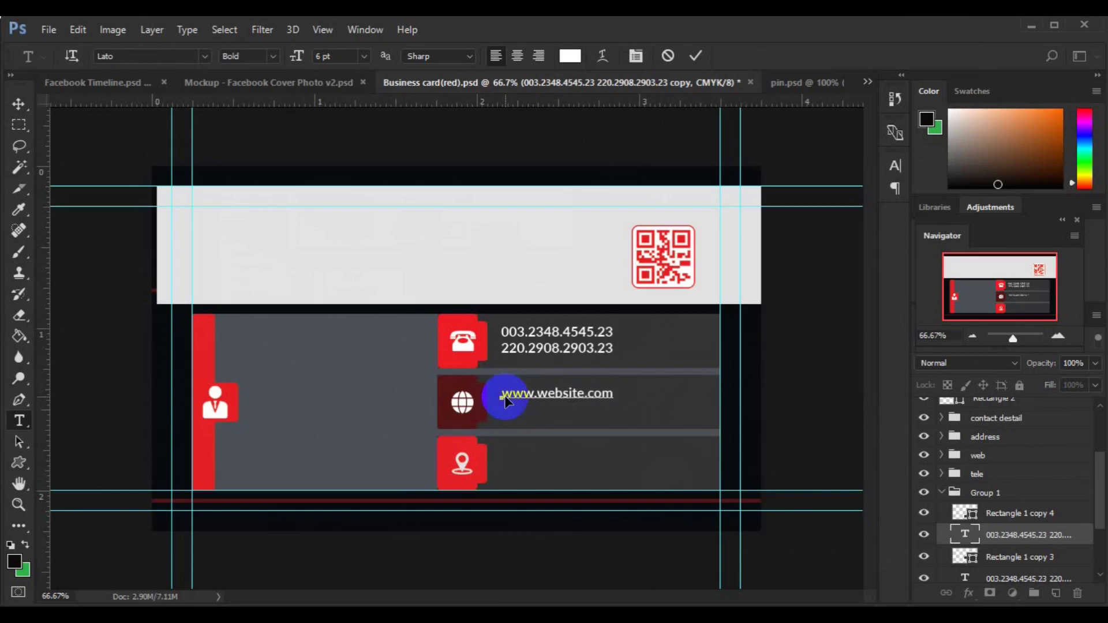
{"action": "type", "text": "info@website.com"}
{"action": "left_click", "coordinate": [19, 105]}
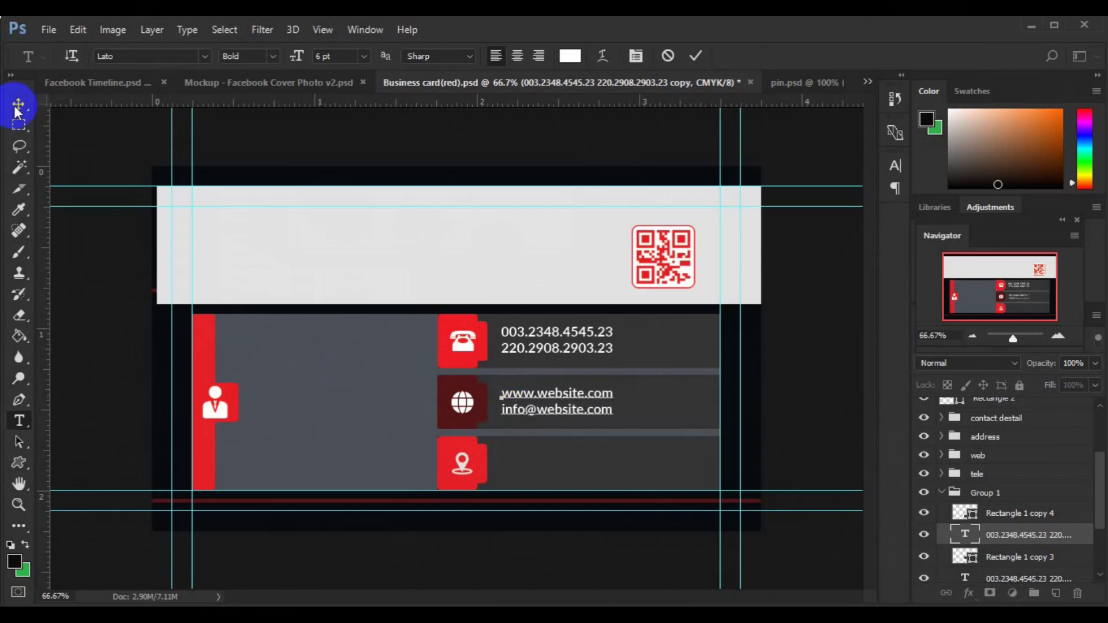
{"action": "left_click", "coordinate": [981, 455]}
{"action": "left_click", "coordinate": [1009, 541]}
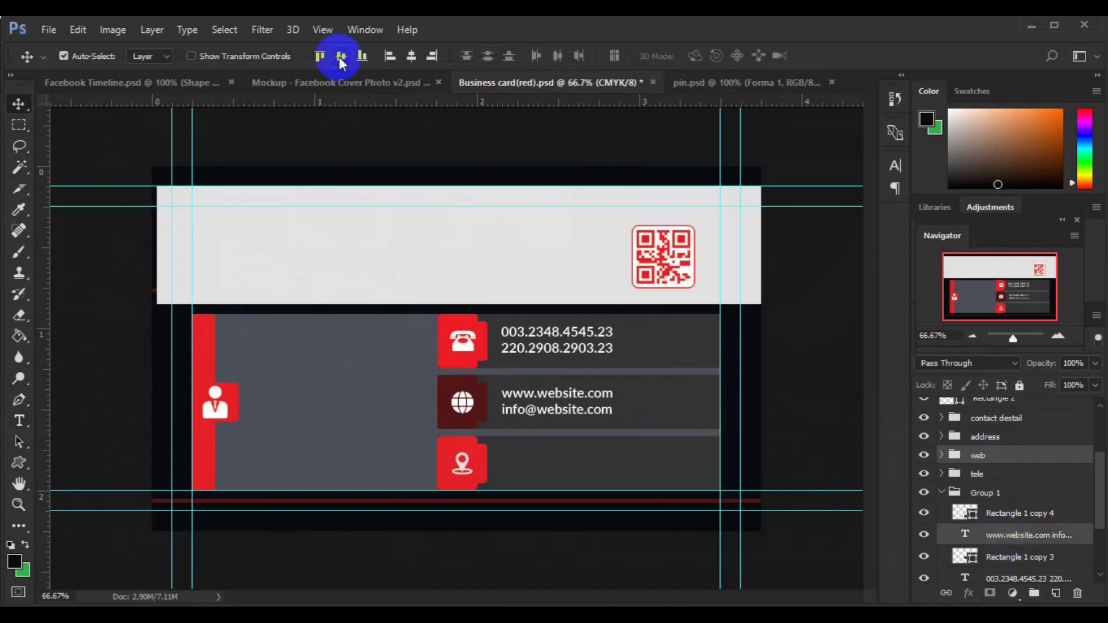
{"action": "left_click", "coordinate": [1038, 534]}
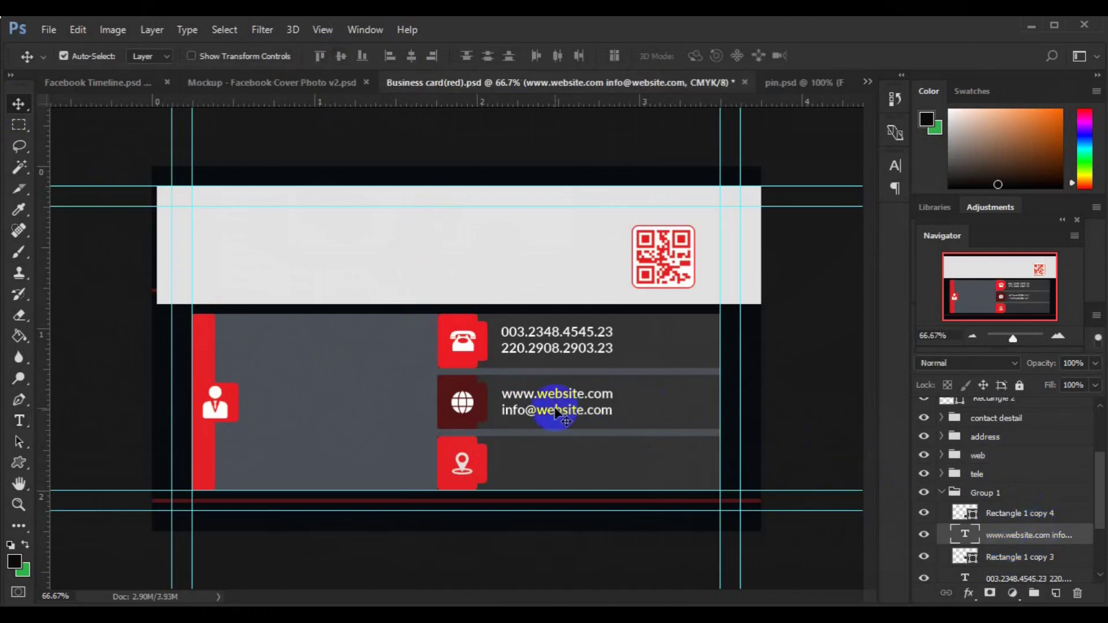
- Duplicate the web text into the location row and retype it as the street and city address
{"action": "left_click_drag", "start_coordinate": [556, 456], "coordinate": [556, 470]}
{"action": "left_click_drag", "start_coordinate": [1027, 536], "coordinate": [983, 503]}
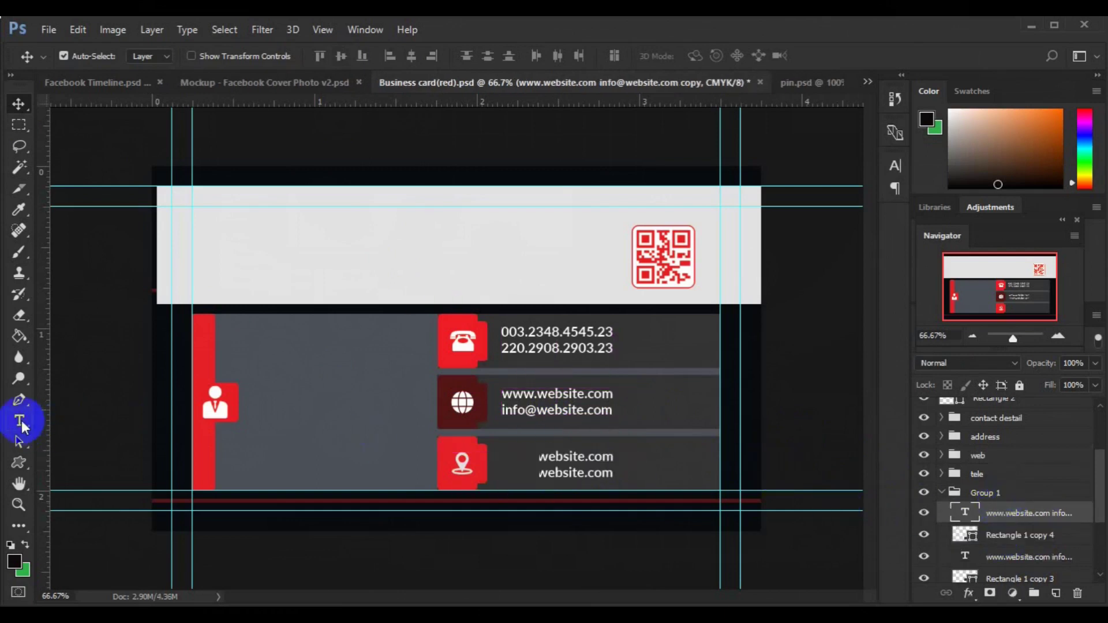
{"action": "key", "text": "t"}
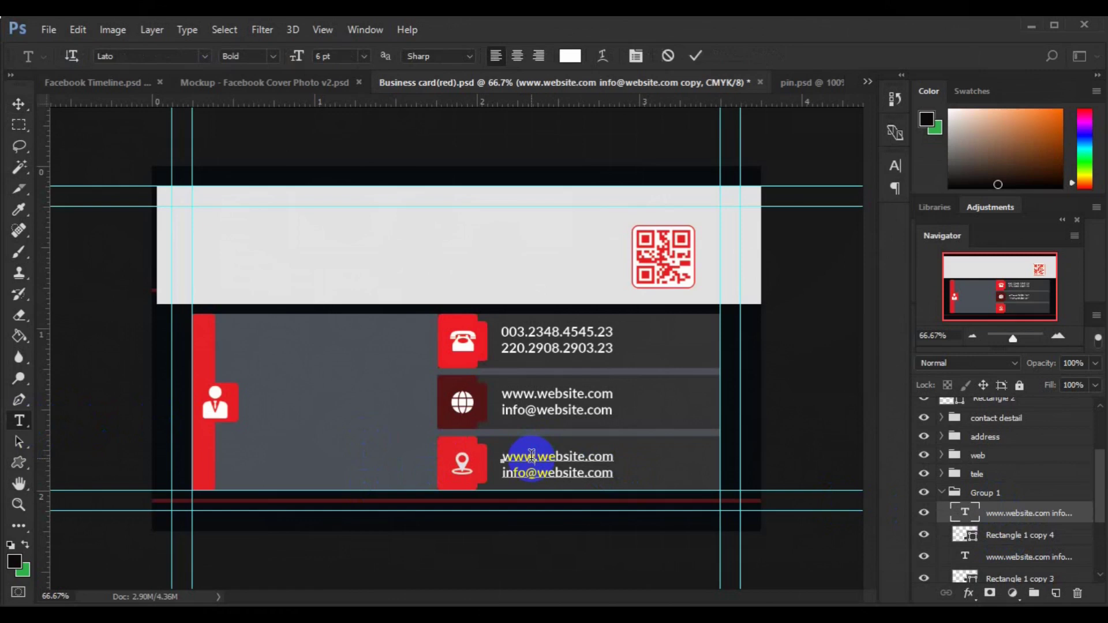
{"action": "key", "text": "ctrl+a"}
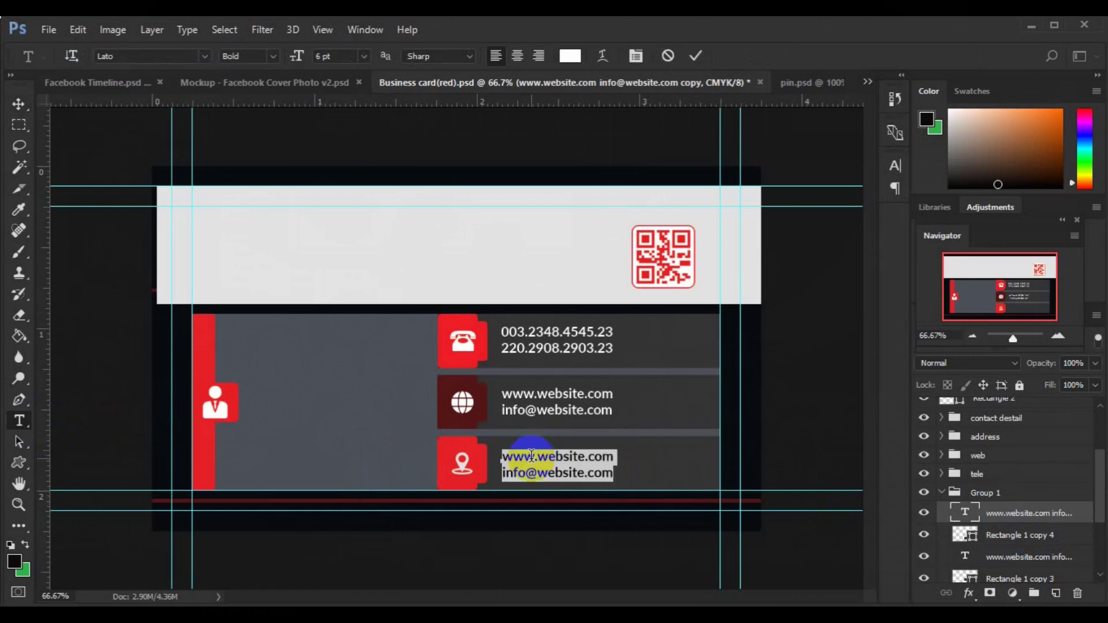
{"action": "left_click", "coordinate": [531, 456]}
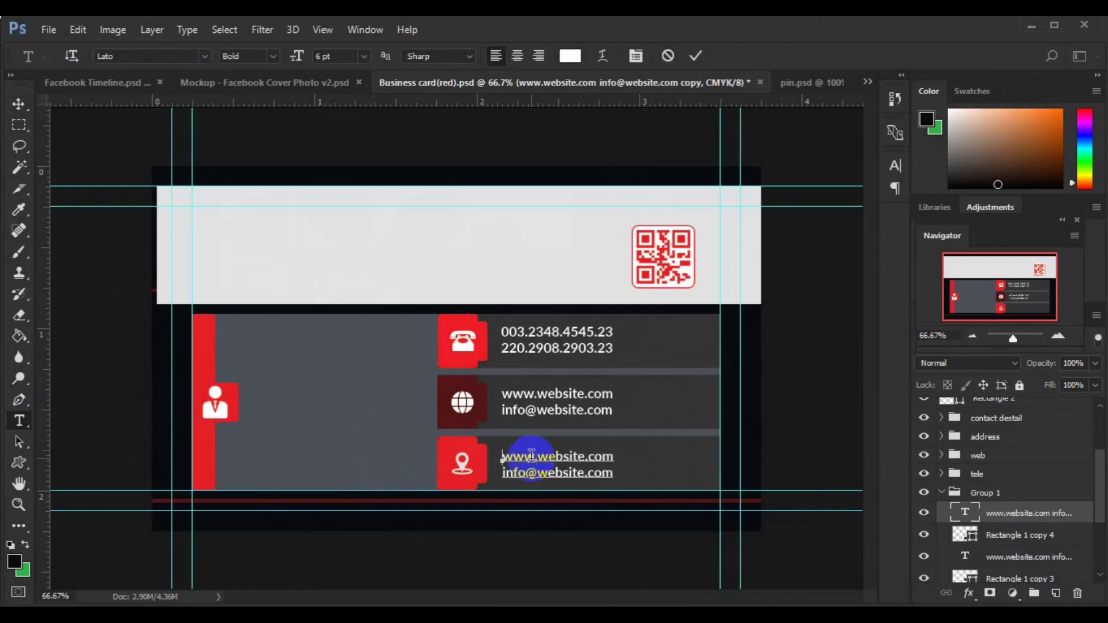
{"action": "triple_click", "coordinate": [531, 456]}
{"action": "left_click", "coordinate": [531, 455]}
{"action": "key", "text": "End"}
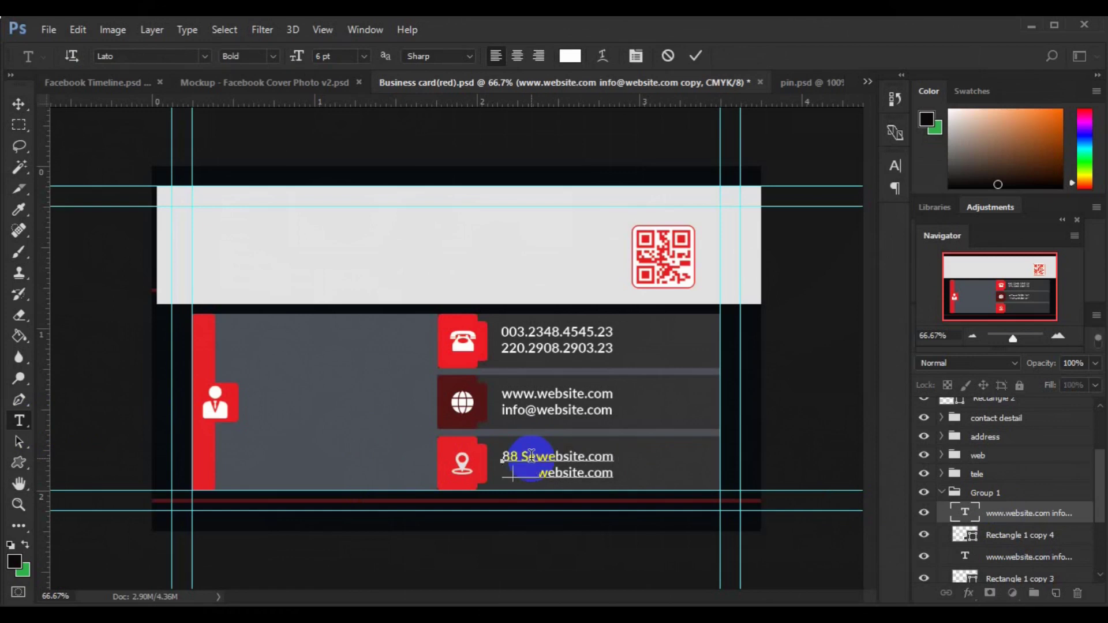
{"action": "type", "text": "eventh Avenue New Y"}
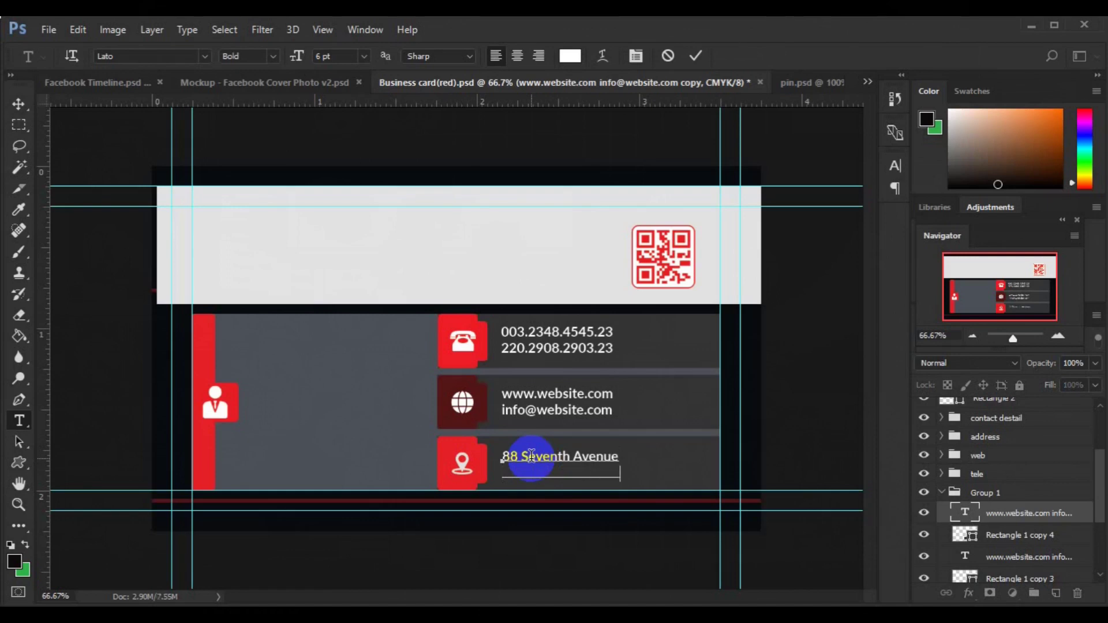
{"action": "type", "text": "ork, NY 234001"}
{"action": "left_click", "coordinate": [19, 104]}
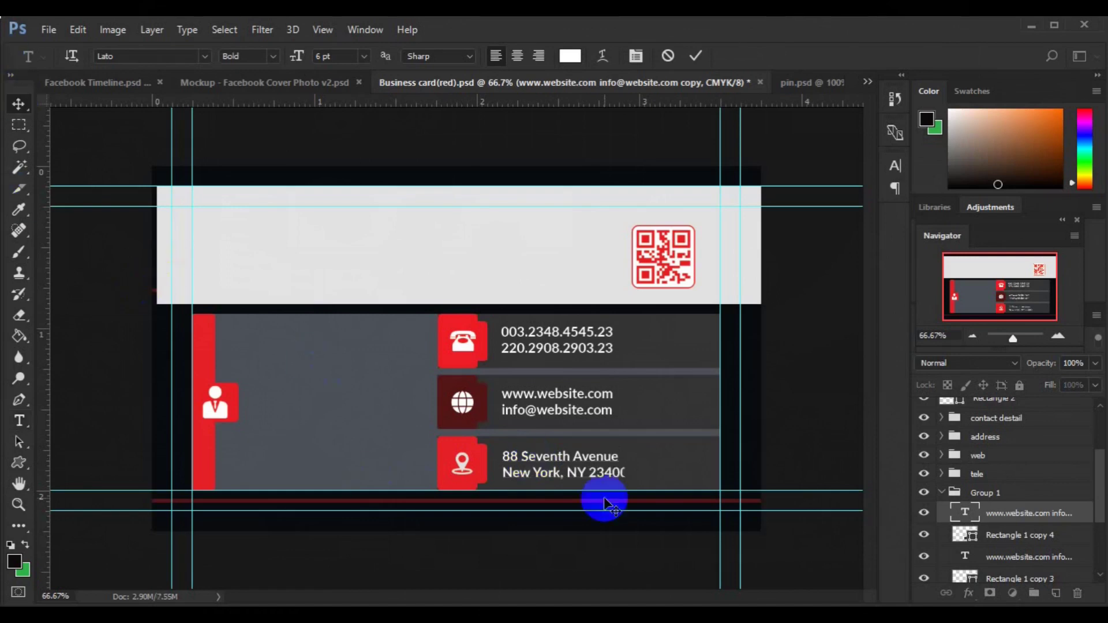
{"action": "left_click", "coordinate": [985, 436]}
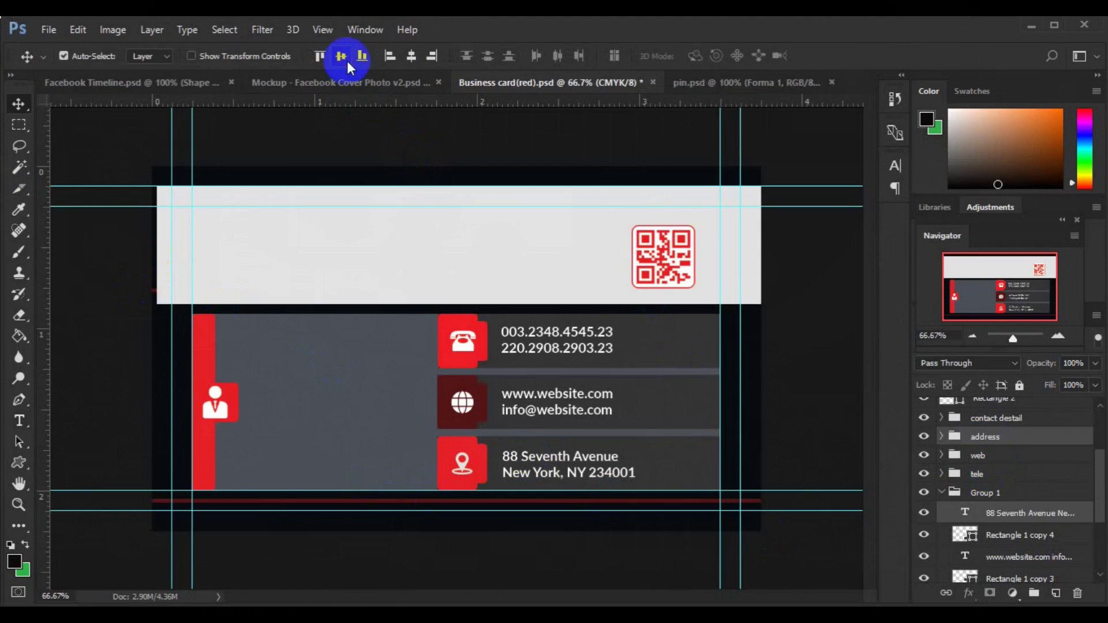
- Left-align the address, web and phone text lines and group them as Contact text
{"action": "left_click", "coordinate": [341, 56]}
{"action": "left_click", "coordinate": [1016, 514]}
{"action": "left_click", "coordinate": [1028, 557], "text": "ctrl"}
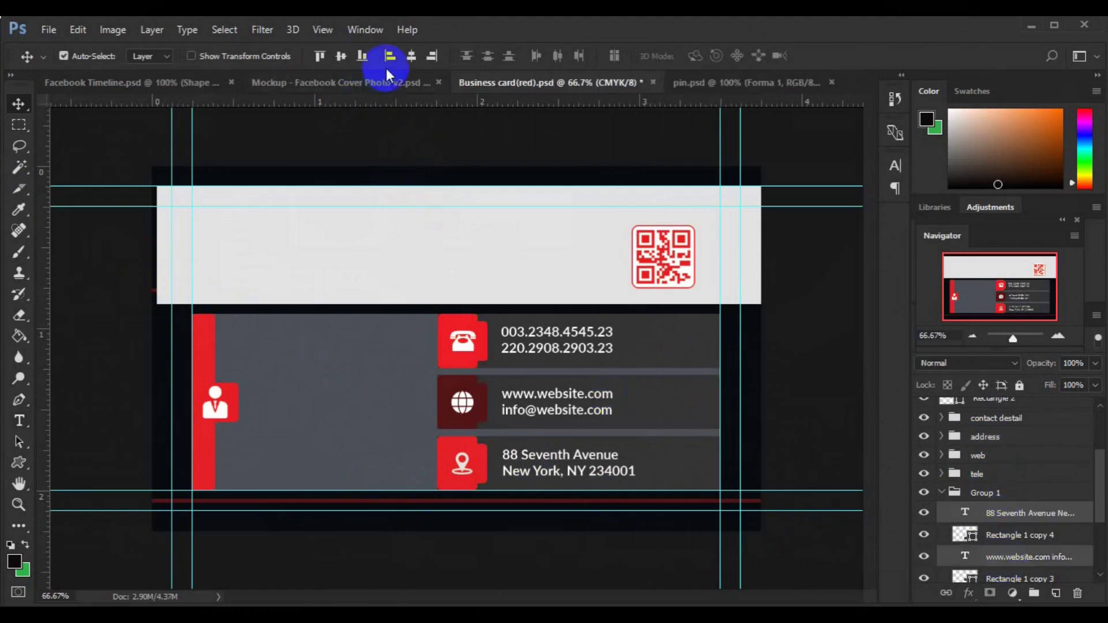
{"action": "left_click", "coordinate": [390, 55]}
{"action": "key", "text": "ctrl+g"}
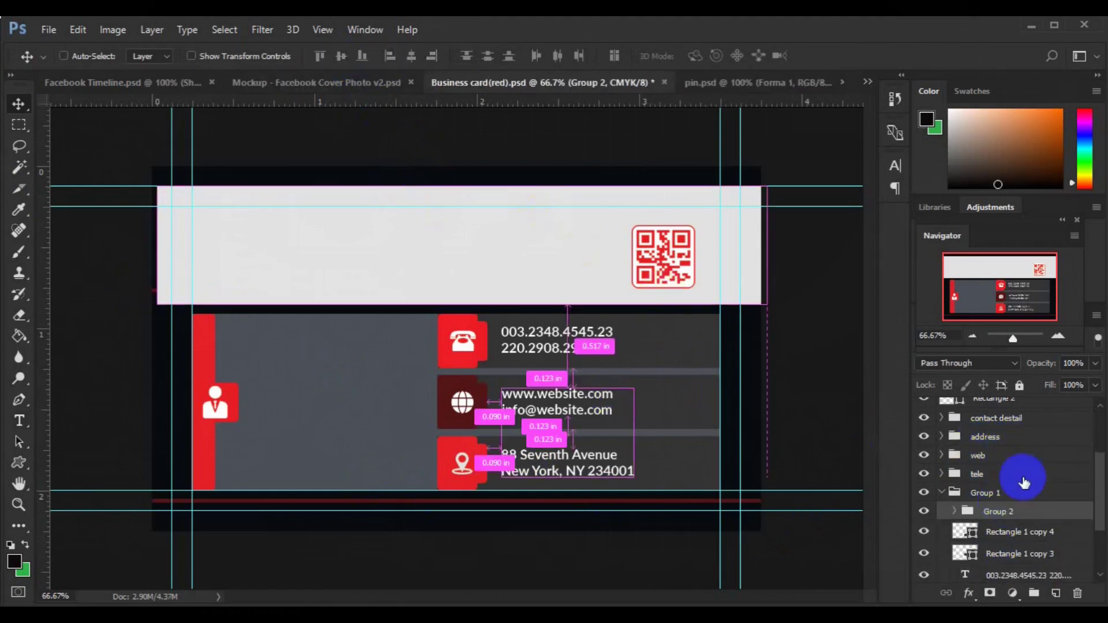
{"action": "left_click", "coordinate": [1042, 573], "text": "ctrl"}
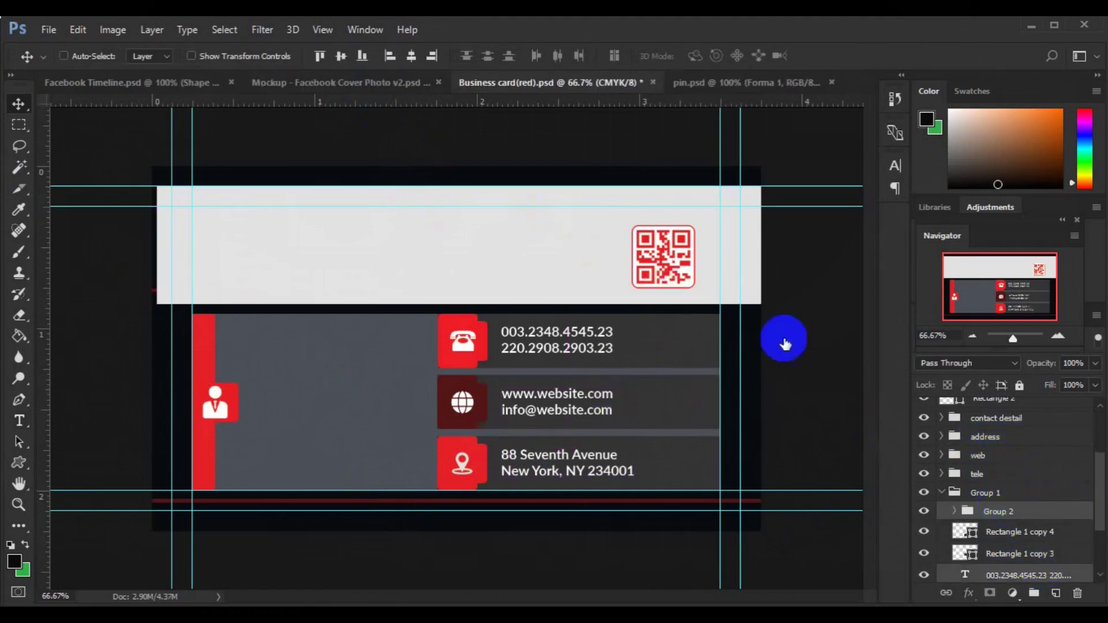
{"action": "left_click", "coordinate": [385, 57]}
{"action": "key", "text": "ctrl+g"}
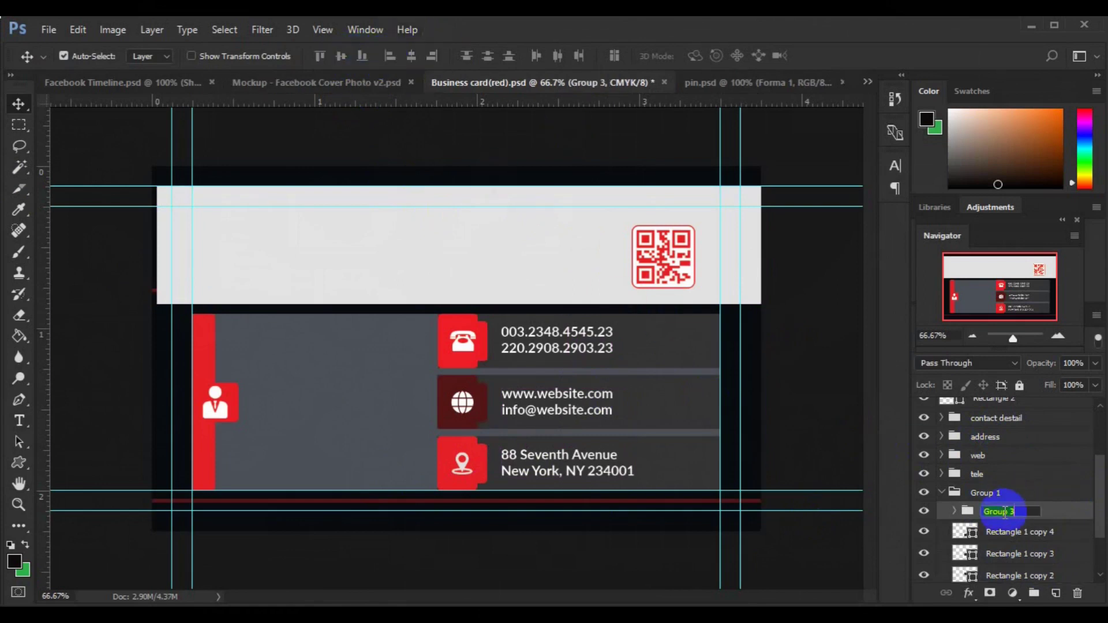
{"action": "type", "text": "xt"}
{"action": "key", "text": "Return"}
- Collapse the group and add a new empty layer above Rectangle 1
{"action": "left_click", "coordinate": [955, 492]}
{"action": "left_click", "coordinate": [263, 413]}
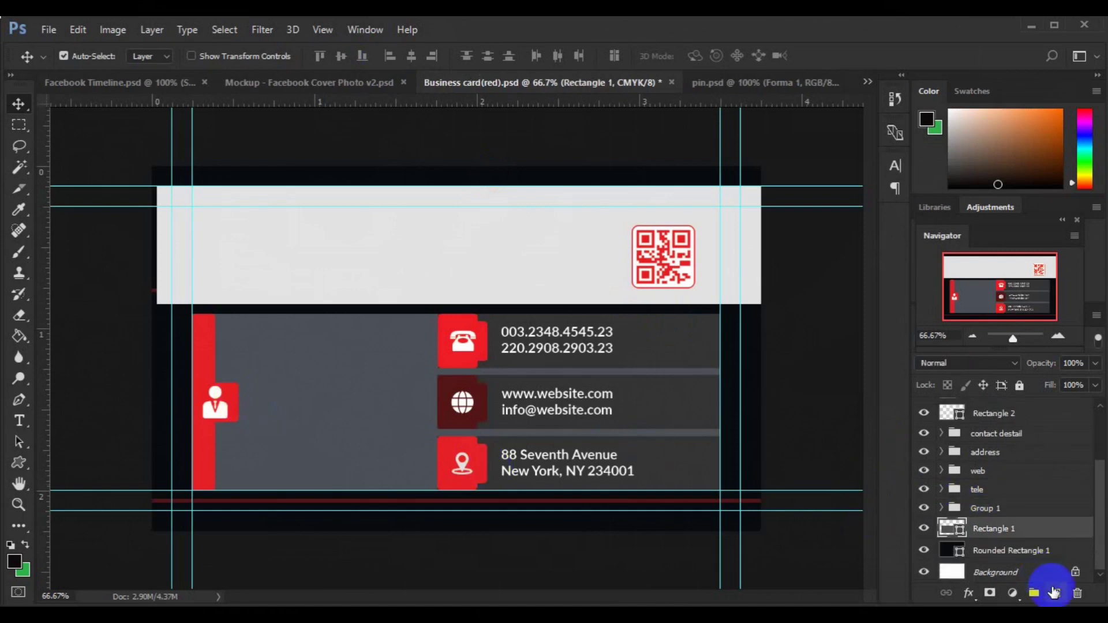
{"action": "left_click", "coordinate": [1056, 593]}
- Start a name line beside the person icon in Lato Bold 12 pt
{"action": "left_click", "coordinate": [20, 424]}
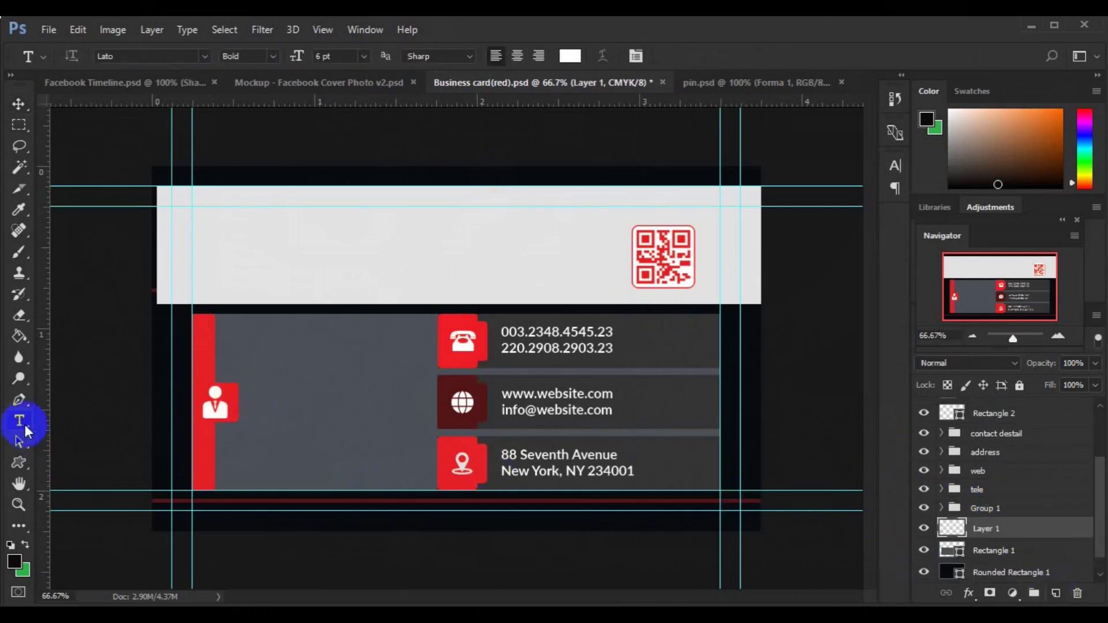
{"action": "left_click", "coordinate": [259, 390]}
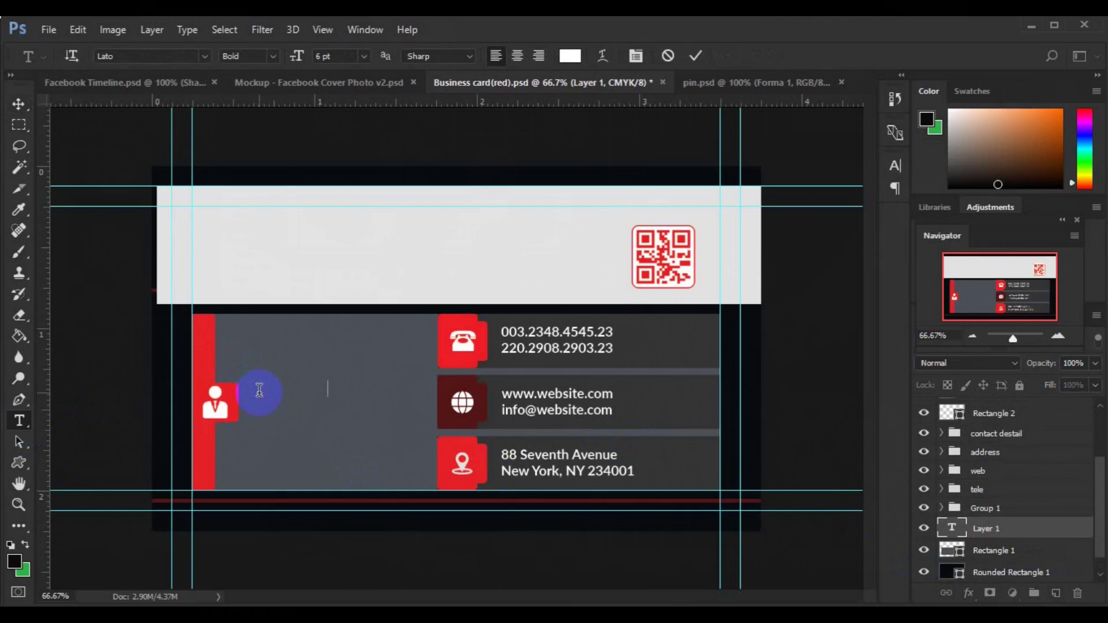
{"action": "key", "text": "ctrl+a"}
{"action": "left_click", "coordinate": [273, 56]}
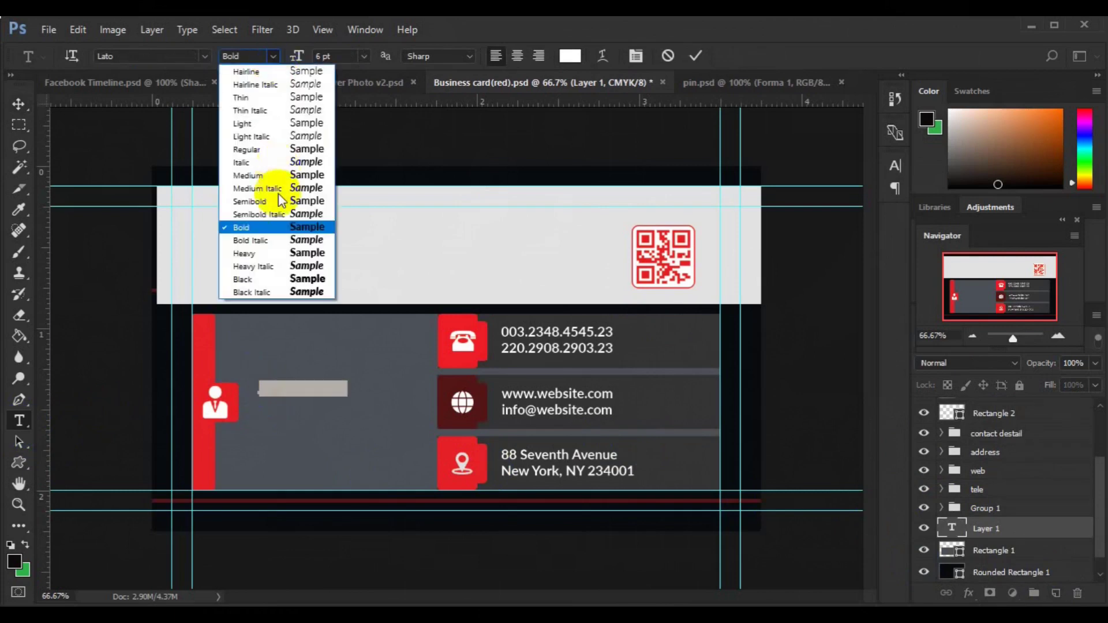
{"action": "left_click", "coordinate": [285, 223]}
{"action": "left_click", "coordinate": [362, 62]}
{"action": "left_click", "coordinate": [363, 178]}
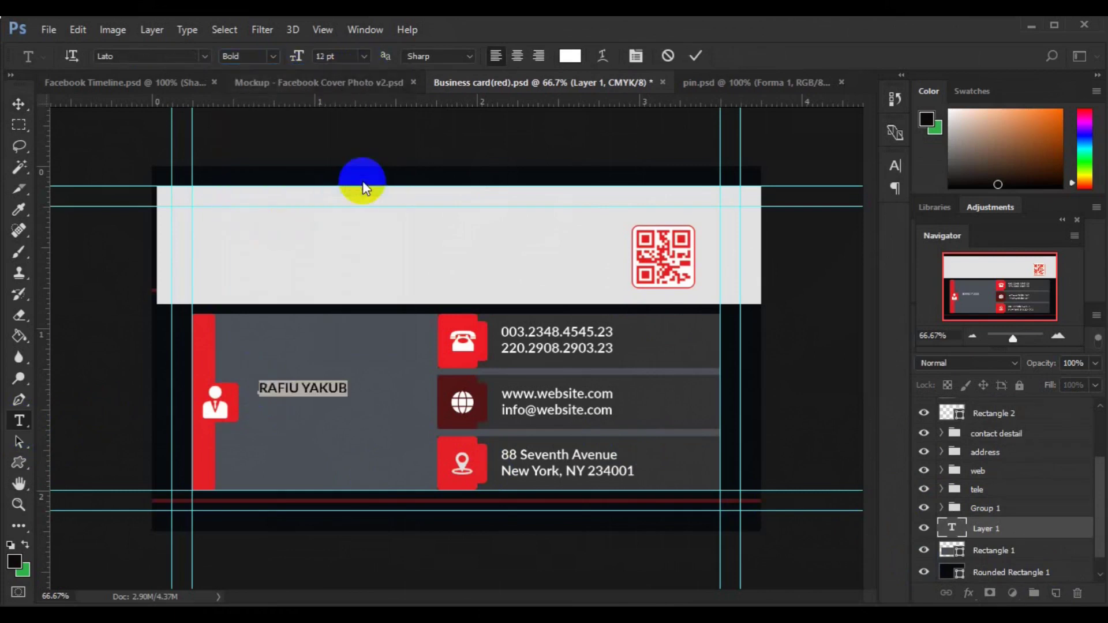
{"action": "left_click", "coordinate": [346, 387]}
- Make YAKUB Thin, place the name beside the icon, and duplicate the line below
{"action": "double_click", "coordinate": [433, 388]}
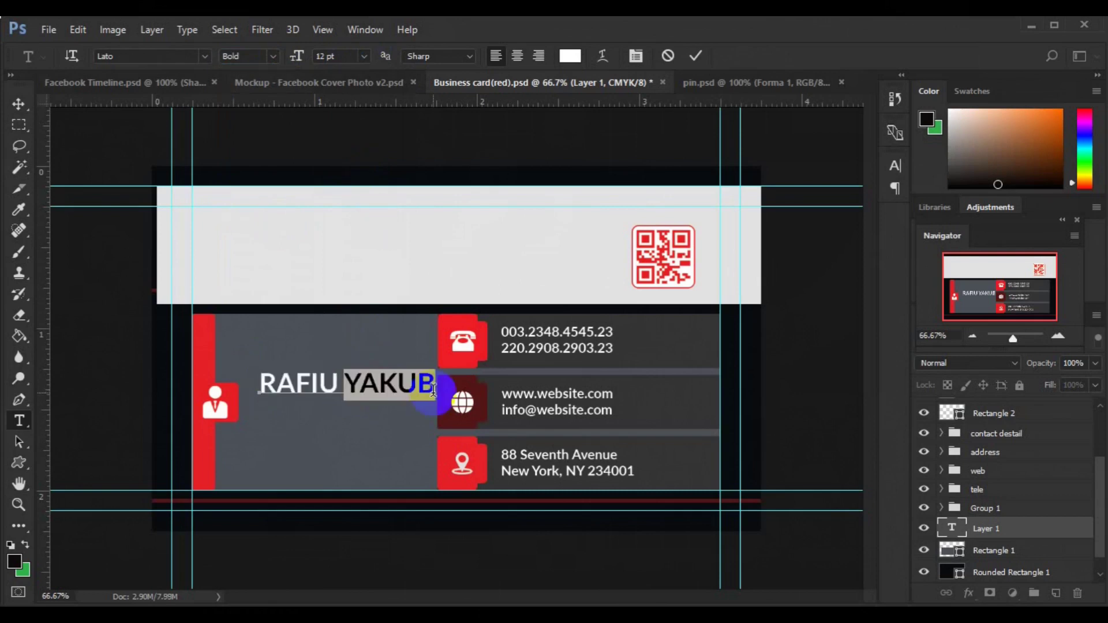
{"action": "left_click", "coordinate": [272, 56]}
{"action": "left_click", "coordinate": [272, 97]}
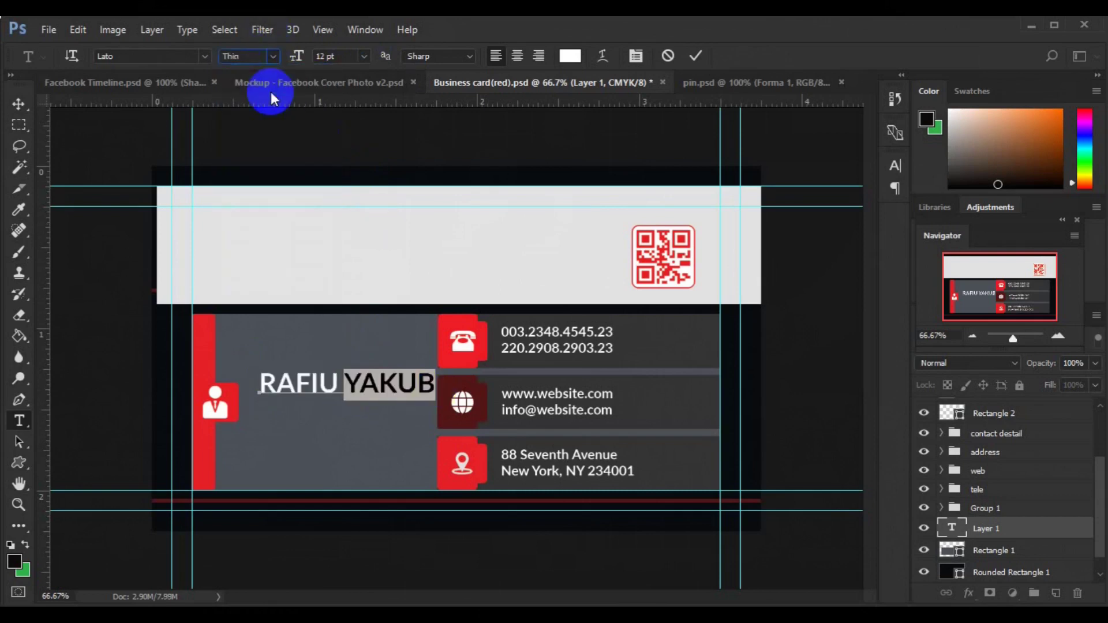
{"action": "left_click", "coordinate": [23, 106]}
{"action": "left_click_drag", "start_coordinate": [315, 386], "coordinate": [302, 399]}
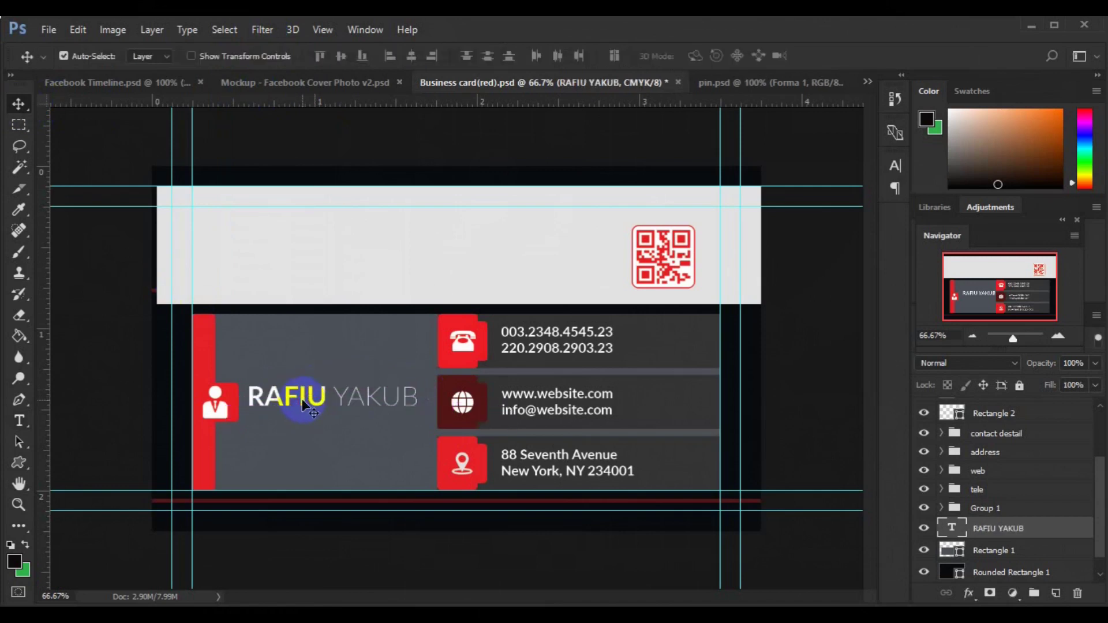
{"action": "left_click_drag", "start_coordinate": [303, 404], "coordinate": [303, 436]}
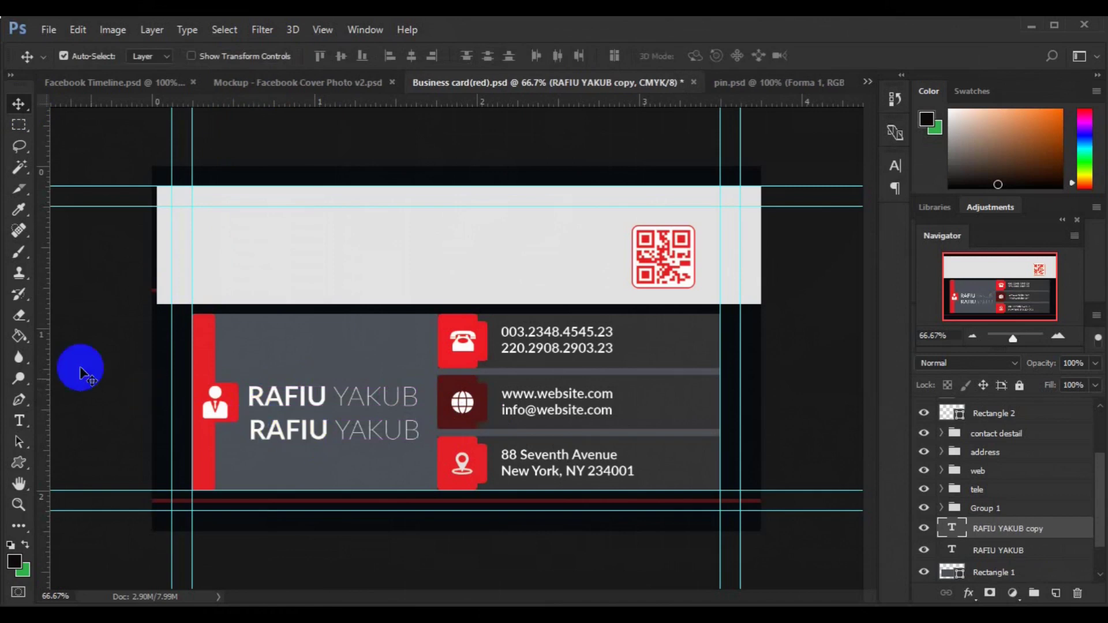
- Retype the copied line as CREATIVE DIRECTOR at 6 pt
{"action": "double_click", "coordinate": [314, 434]}
{"action": "double_click", "coordinate": [239, 435]}
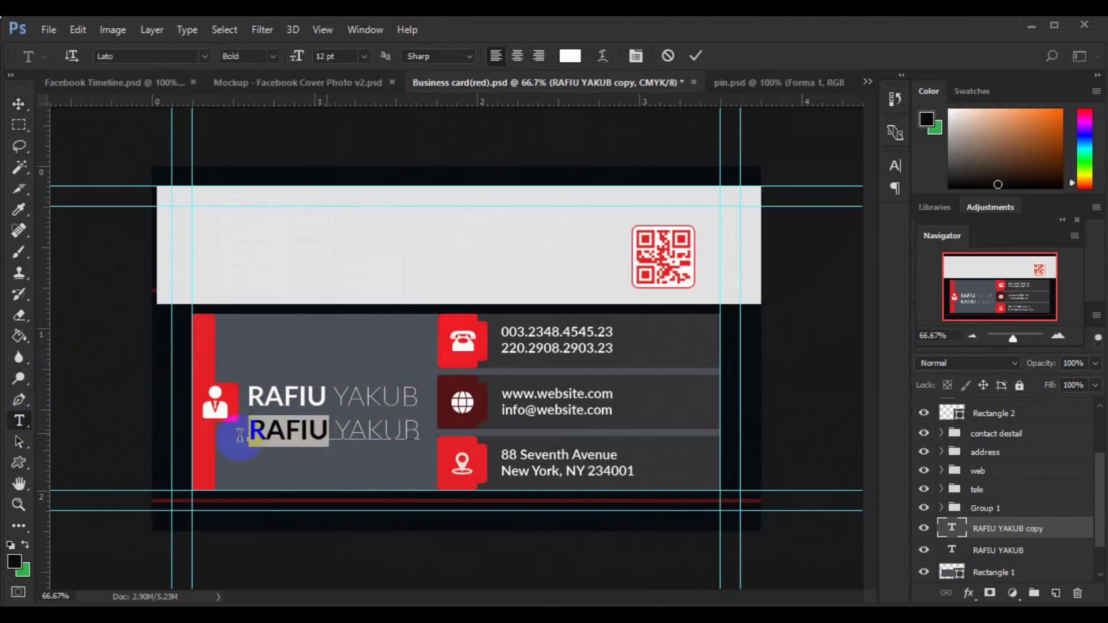
{"action": "left_click", "coordinate": [343, 432]}
{"action": "key", "text": "BackSpace"}
{"action": "key", "text": "BackSpace"}
{"action": "key", "text": "BackSpace"}
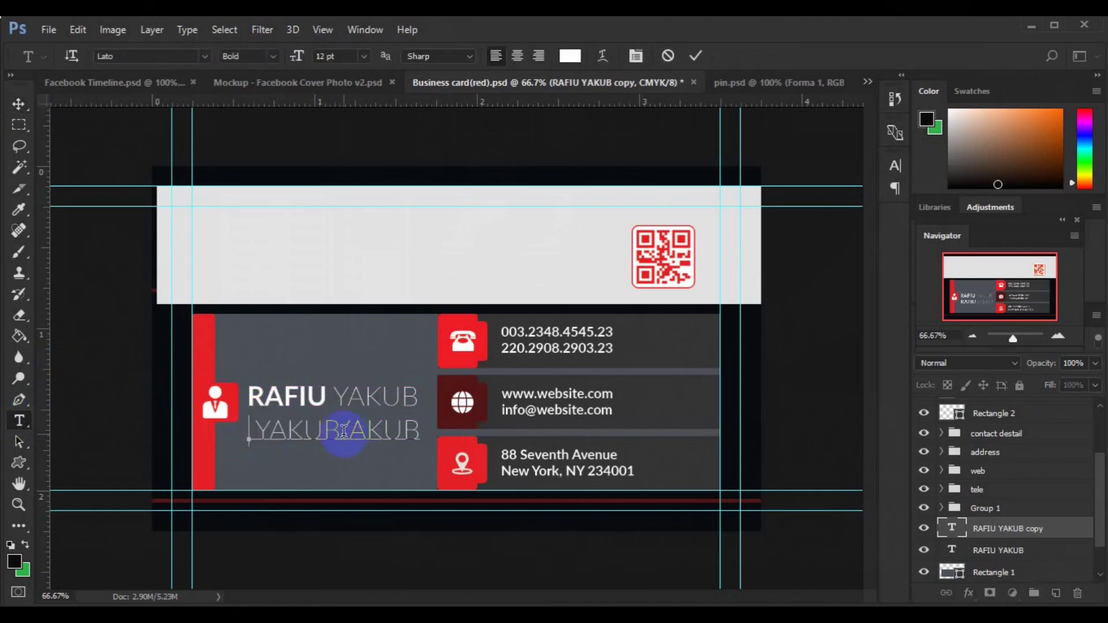
{"action": "double_click", "coordinate": [269, 428]}
{"action": "left_click", "coordinate": [268, 428]}
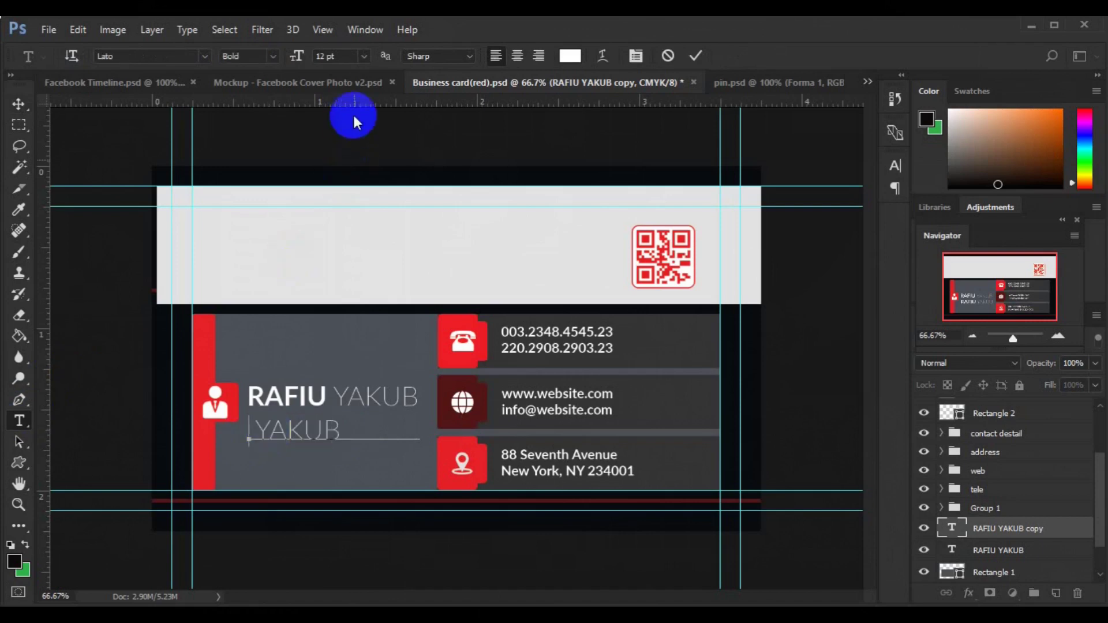
{"action": "key", "text": "ctrl+a"}
{"action": "left_click", "coordinate": [366, 60]}
{"action": "left_click", "coordinate": [359, 95]}
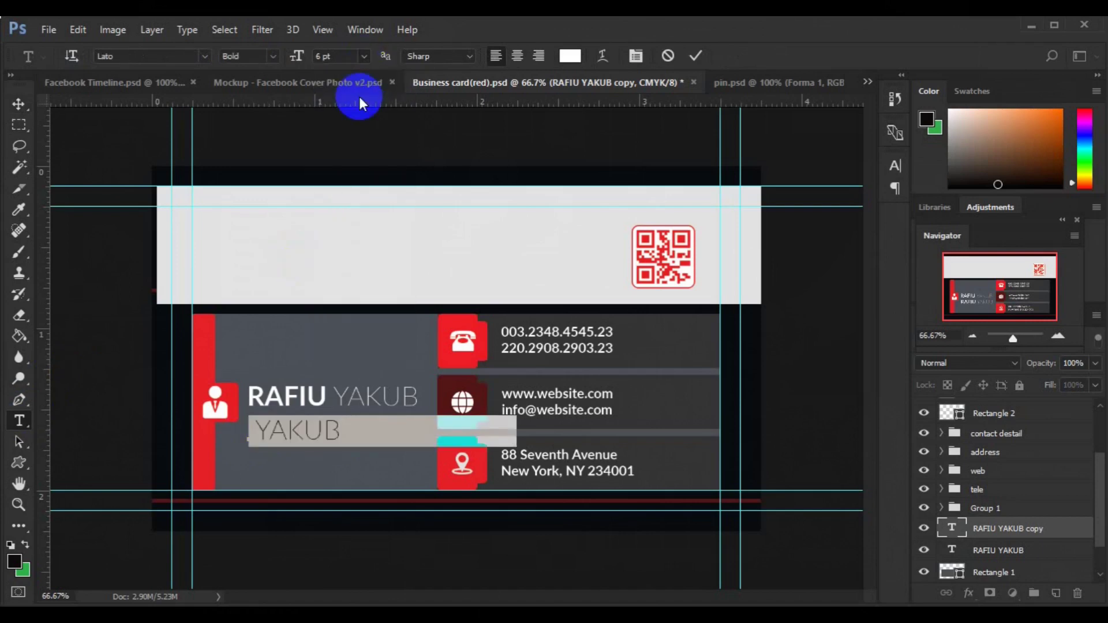
{"action": "left_click", "coordinate": [20, 104]}
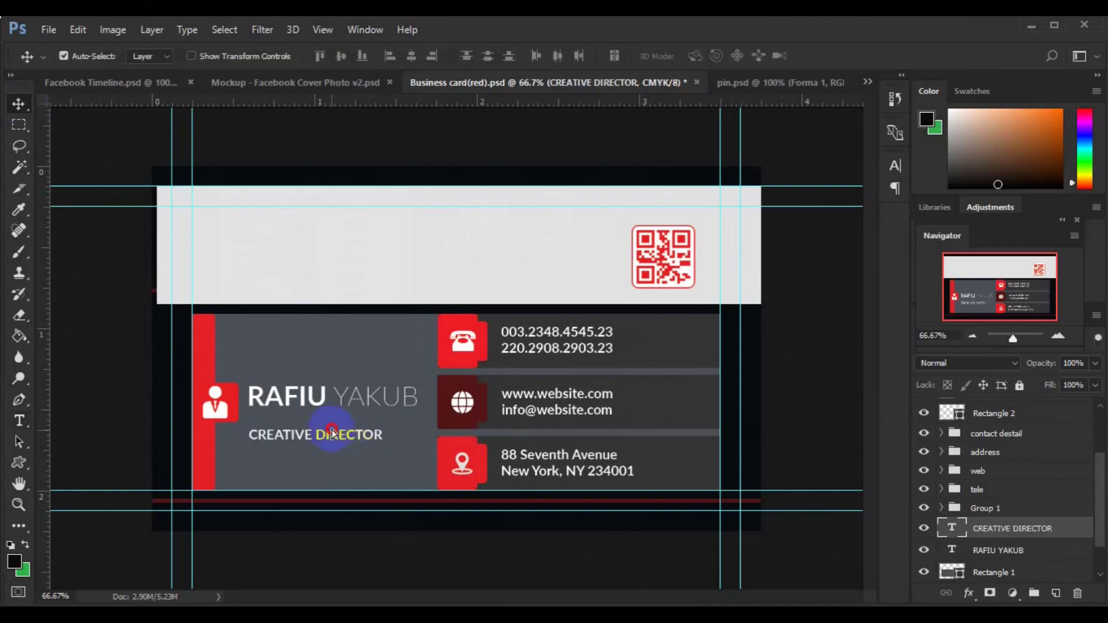
- Move CREATIVE DIRECTOR up snugly under the name and select both layers
{"action": "left_click_drag", "start_coordinate": [334, 440], "coordinate": [330, 423]}
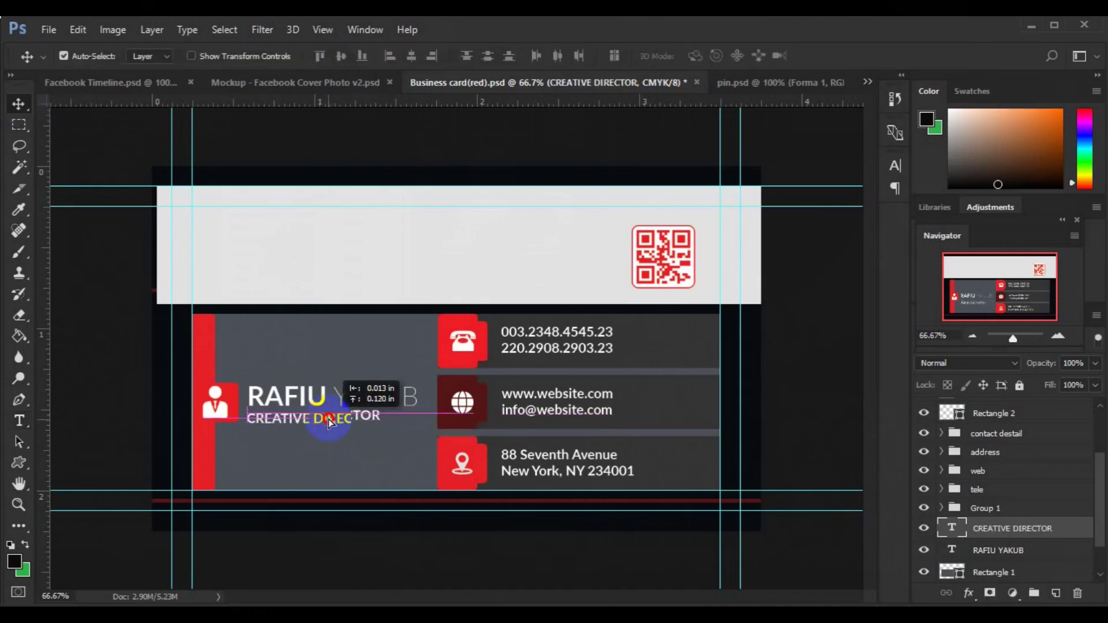
{"action": "left_click_drag", "start_coordinate": [330, 423], "coordinate": [330, 422]}
{"action": "left_click", "coordinate": [1004, 551], "text": "shift"}
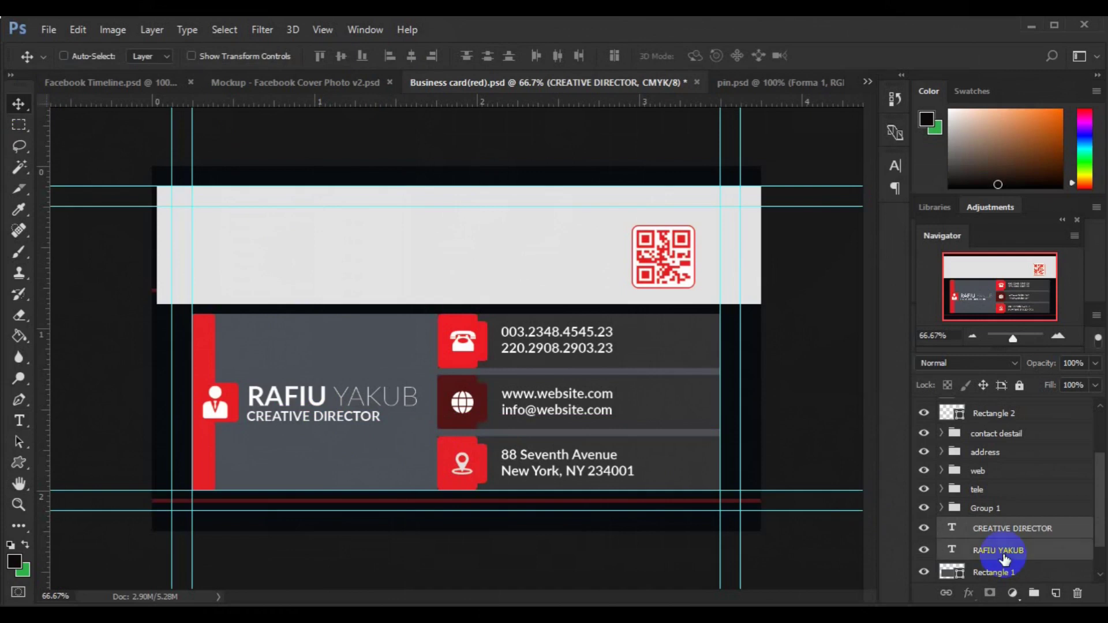
- Left-align the name and title and group them as Group 3
{"action": "left_click", "coordinate": [388, 58]}
{"action": "key", "text": "ctrl+g"}
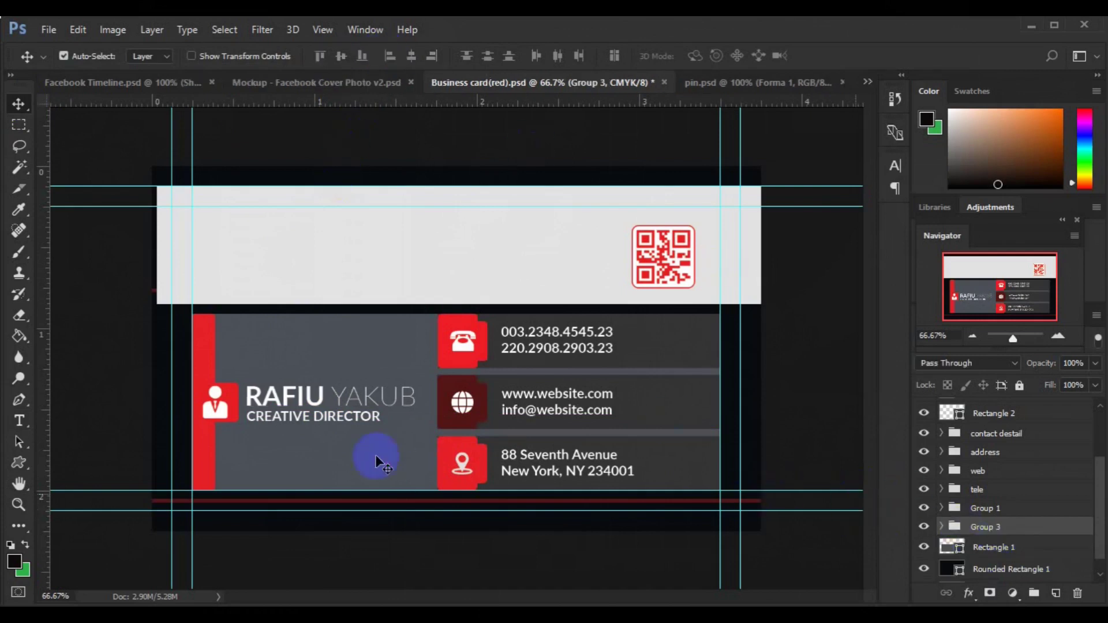
{"action": "left_click", "coordinate": [798, 488]}
{"action": "left_click", "coordinate": [987, 434]}
{"action": "left_click_drag", "start_coordinate": [1099, 535], "coordinate": [1100, 564]}
{"action": "left_click", "coordinate": [985, 513]}
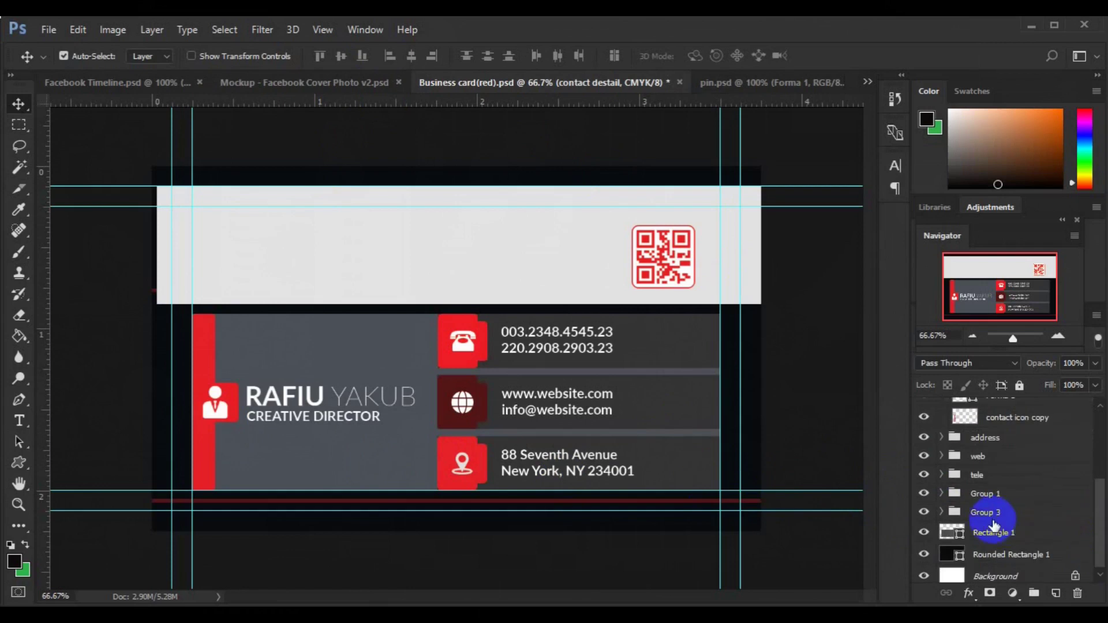
{"action": "left_click", "coordinate": [346, 61]}
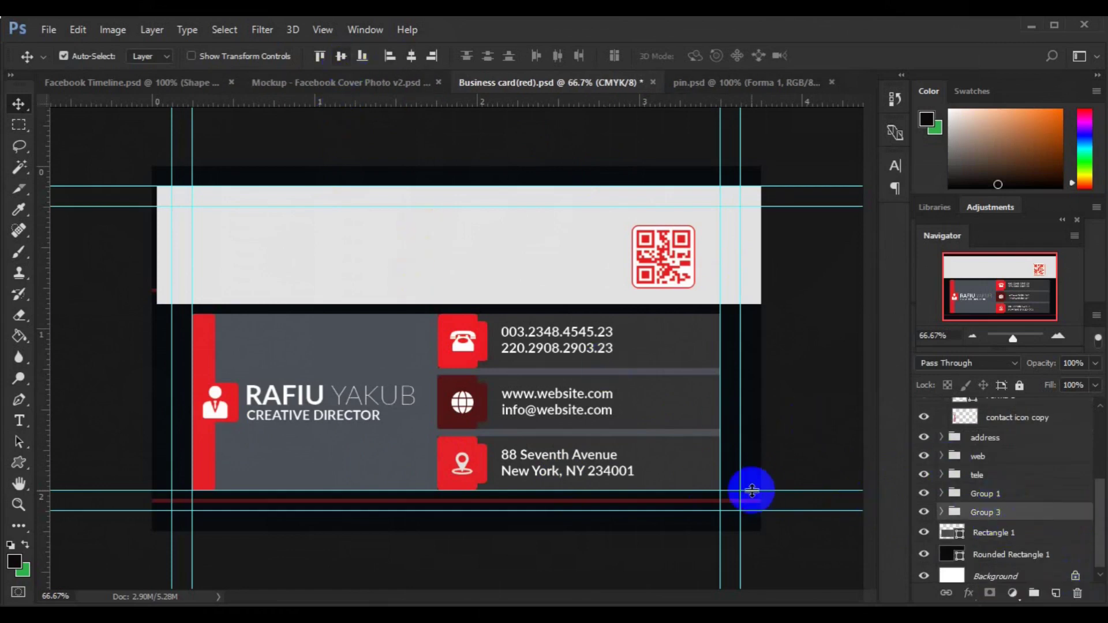
- Shift the name group and contact row groups slightly right together
{"action": "left_click", "coordinate": [953, 438]}
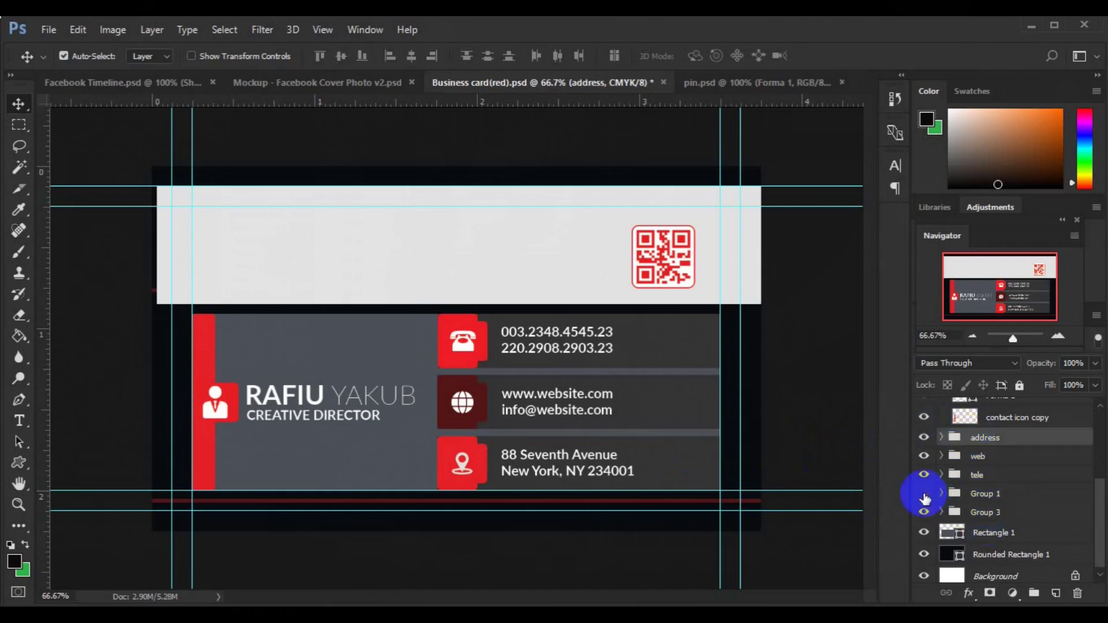
{"action": "left_click", "coordinate": [973, 513], "text": "shift"}
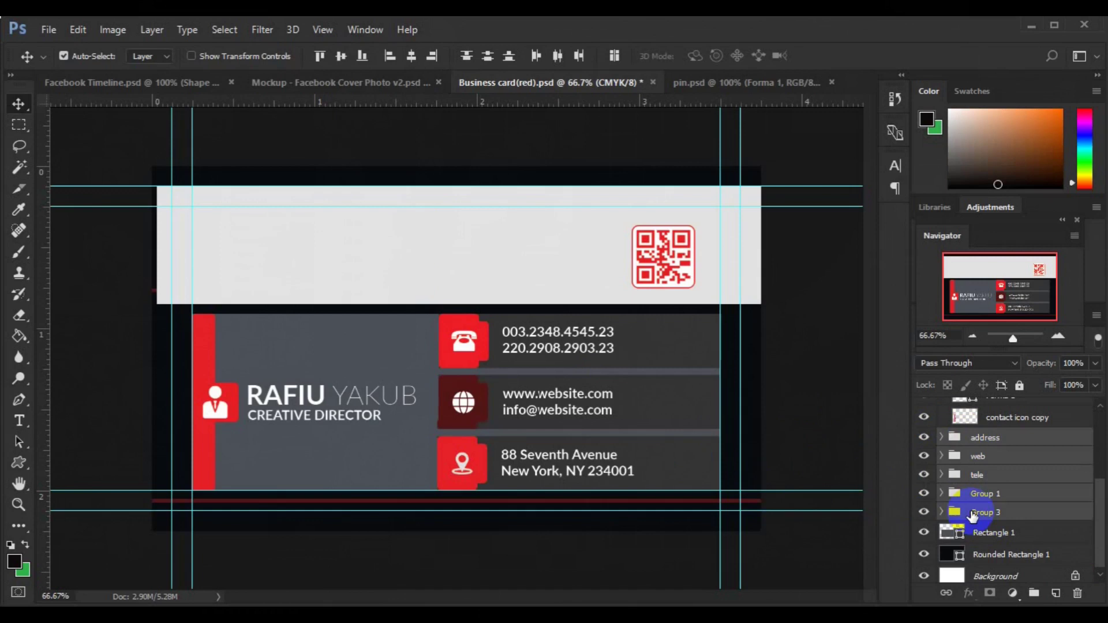
{"action": "key", "text": "ctrl+t"}
{"action": "left_click_drag", "start_coordinate": [659, 438], "coordinate": [673, 438]}
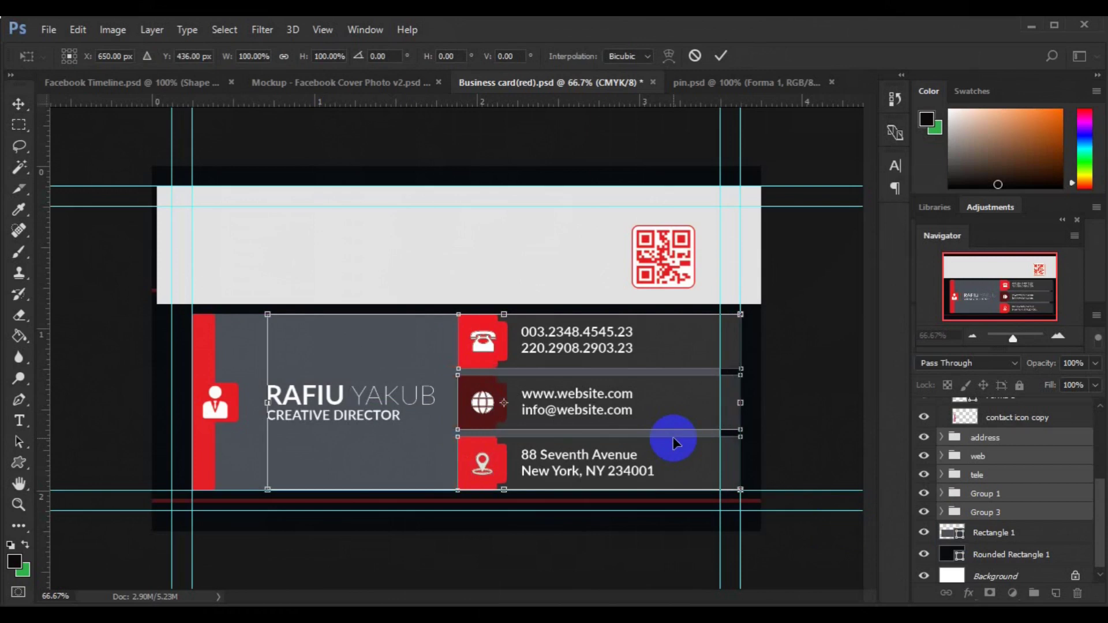
{"action": "key", "text": "Return"}
{"action": "left_click", "coordinate": [352, 264]}
- Draw a four-point star custom shape at the band's left end and nudge it down
{"action": "left_click", "coordinate": [19, 463]}
{"action": "key", "text": "ctrl+shift+alt+n"}
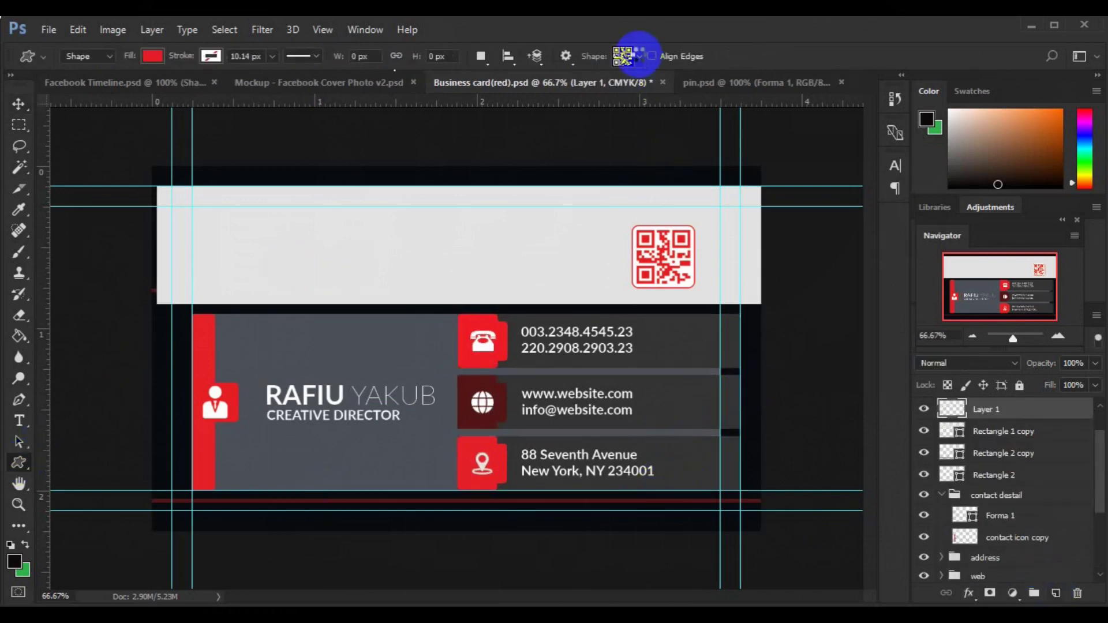
{"action": "left_click", "coordinate": [638, 54]}
{"action": "left_click", "coordinate": [822, 522]}
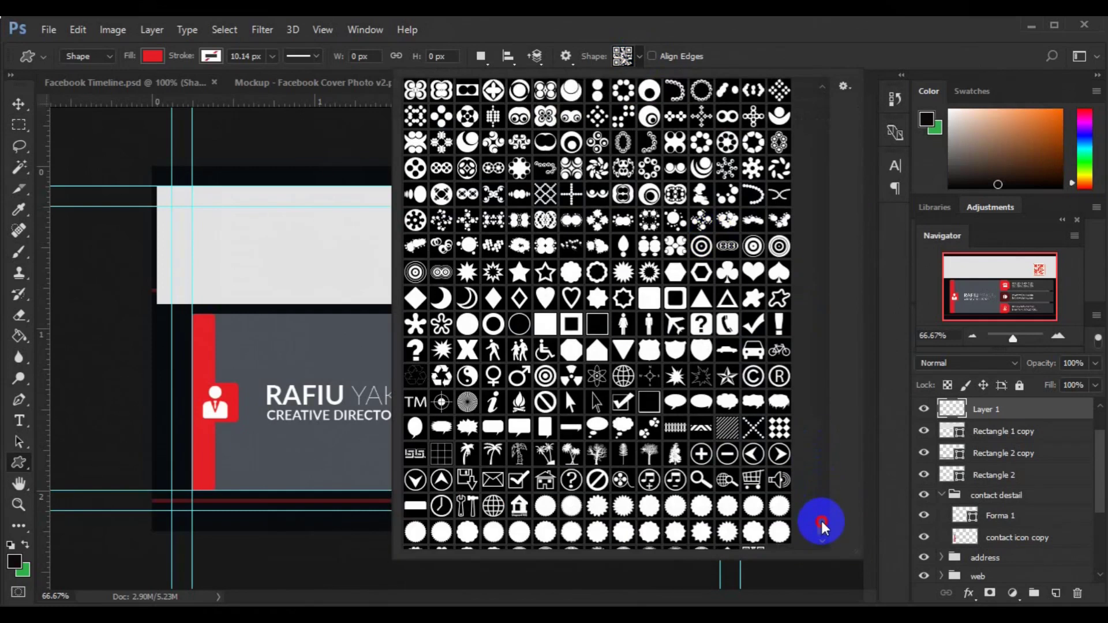
{"action": "scroll", "coordinate": [822, 523], "scroll_direction": "up", "scroll_amount": 3}
{"action": "left_click", "coordinate": [597, 188]}
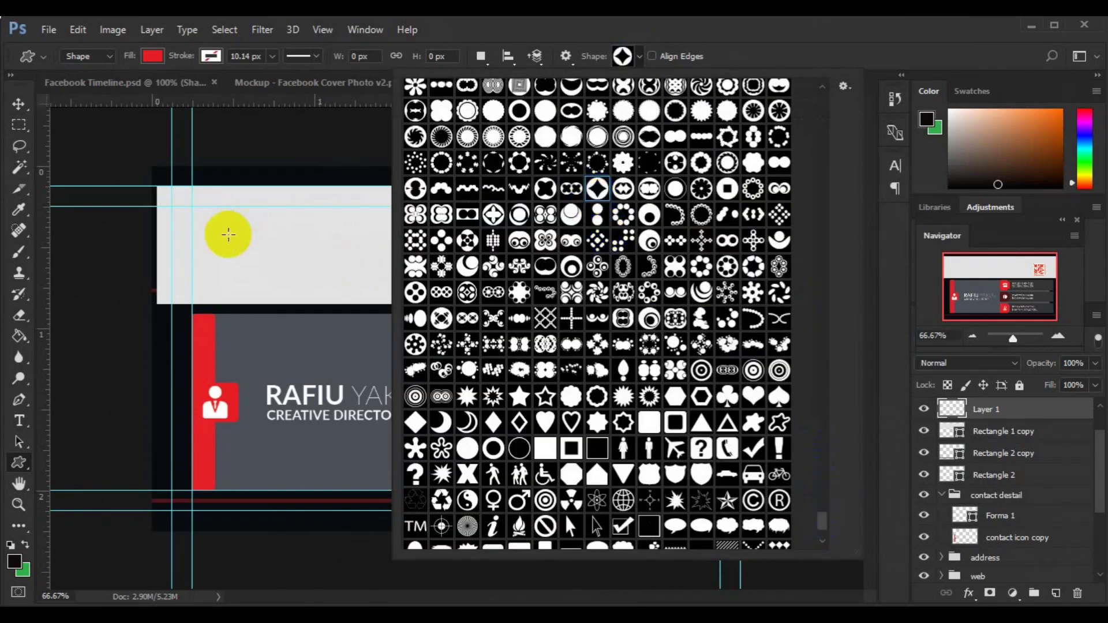
{"action": "left_click", "coordinate": [228, 235]}
{"action": "left_click_drag", "start_coordinate": [229, 234], "coordinate": [244, 259]}
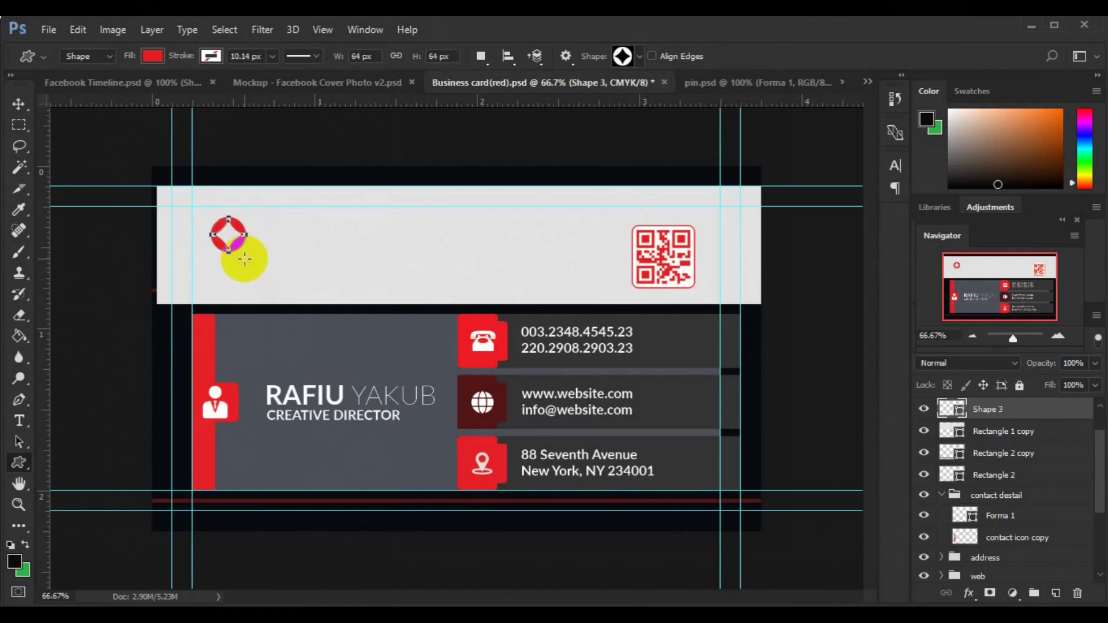
{"action": "key", "text": "v"}
{"action": "left_click_drag", "start_coordinate": [226, 249], "coordinate": [227, 261]}
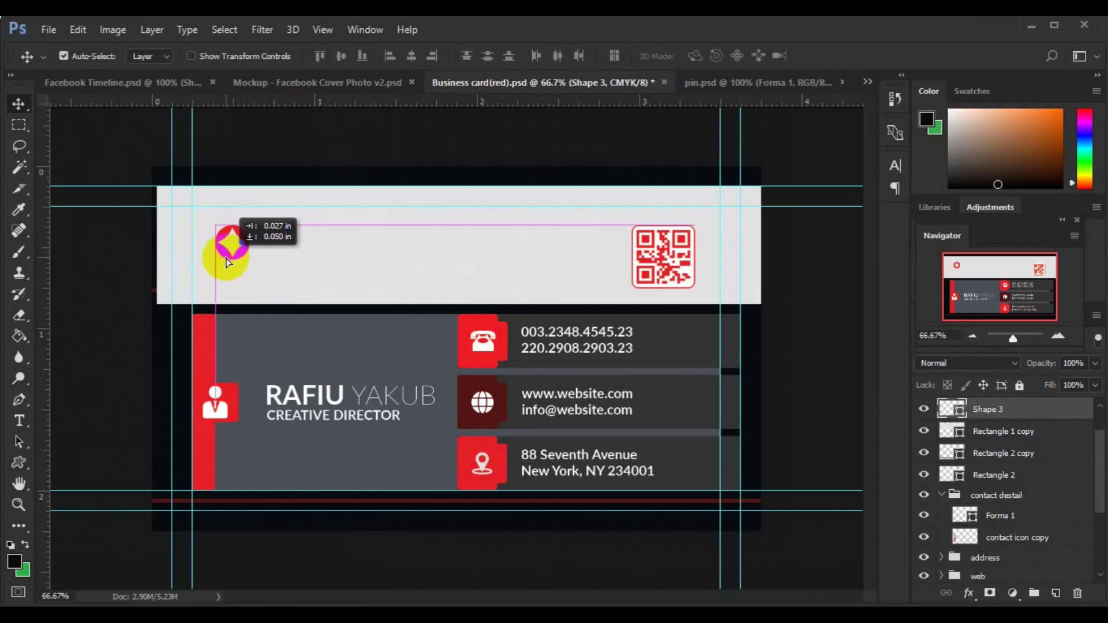
- Start a text line beside the star logo and bring up its colour settings
{"action": "left_click", "coordinate": [1055, 594]}
{"action": "key", "text": "t"}
{"action": "left_click", "coordinate": [262, 240]}
{"action": "left_click", "coordinate": [570, 56]}
- Make the COMPANY LOGO text black at 8 pt and duplicate it below
{"action": "left_click", "coordinate": [991, 179]}
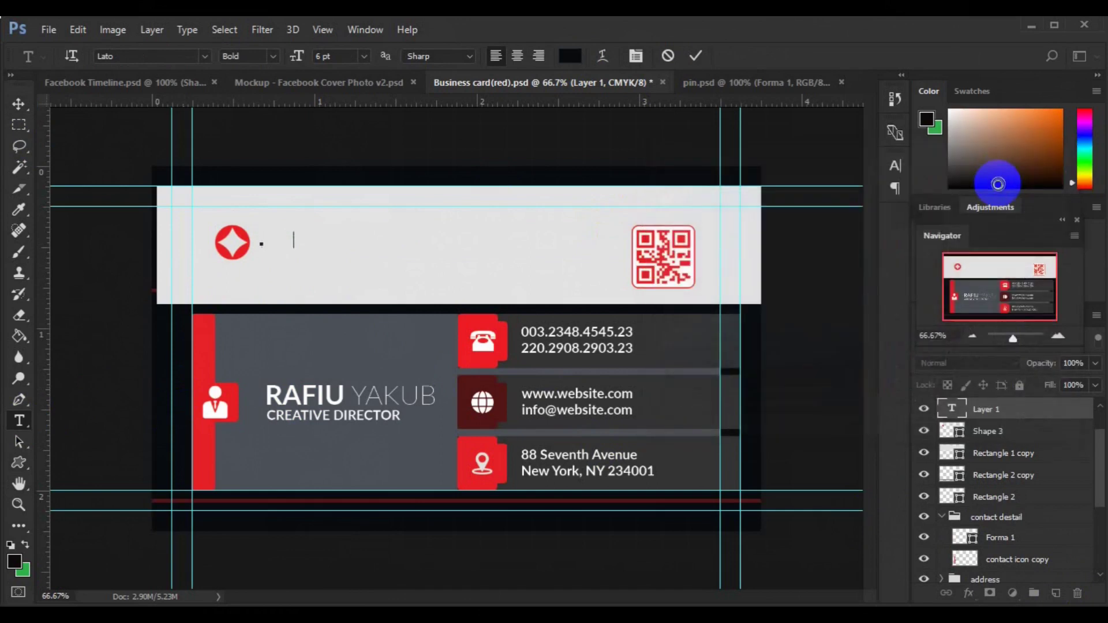
{"action": "key", "text": "ctrl+a"}
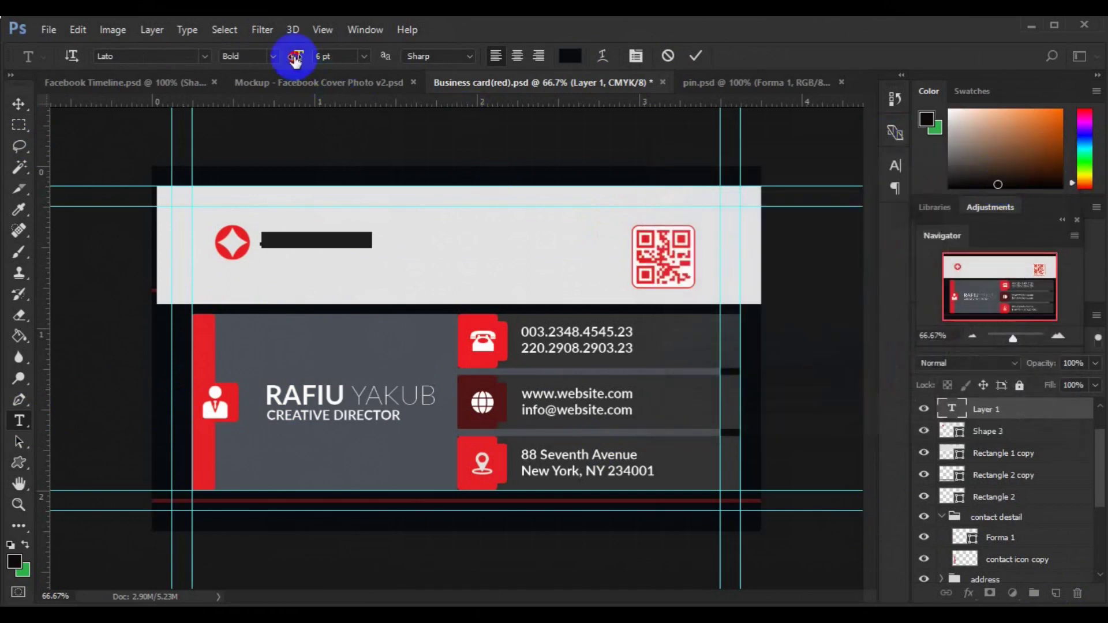
{"action": "left_click_drag", "start_coordinate": [297, 60], "coordinate": [298, 61]}
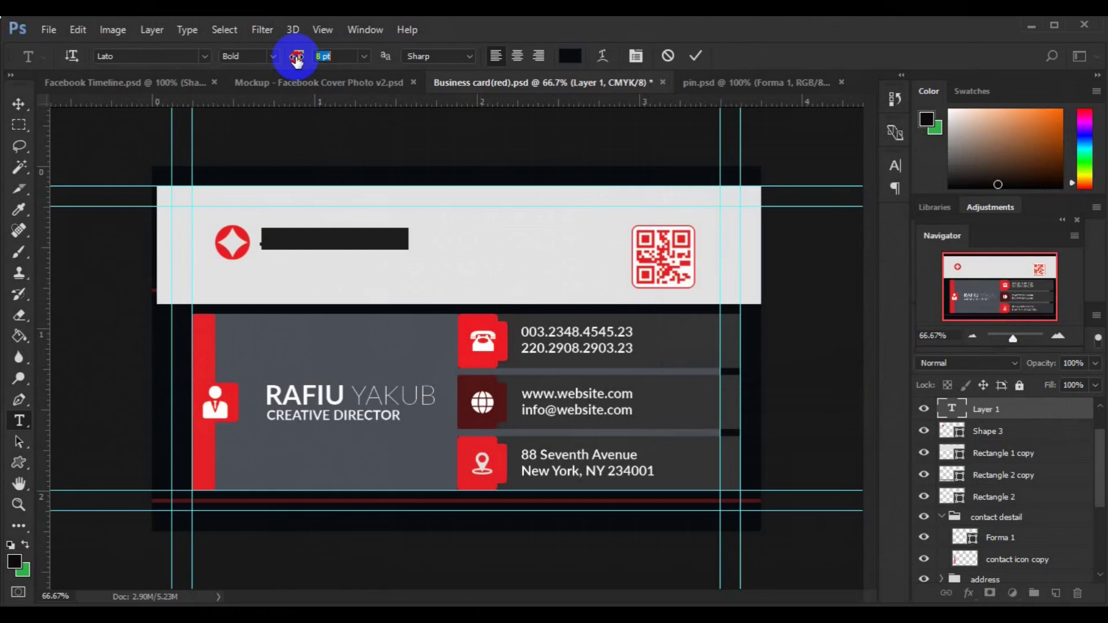
{"action": "left_click", "coordinate": [19, 104]}
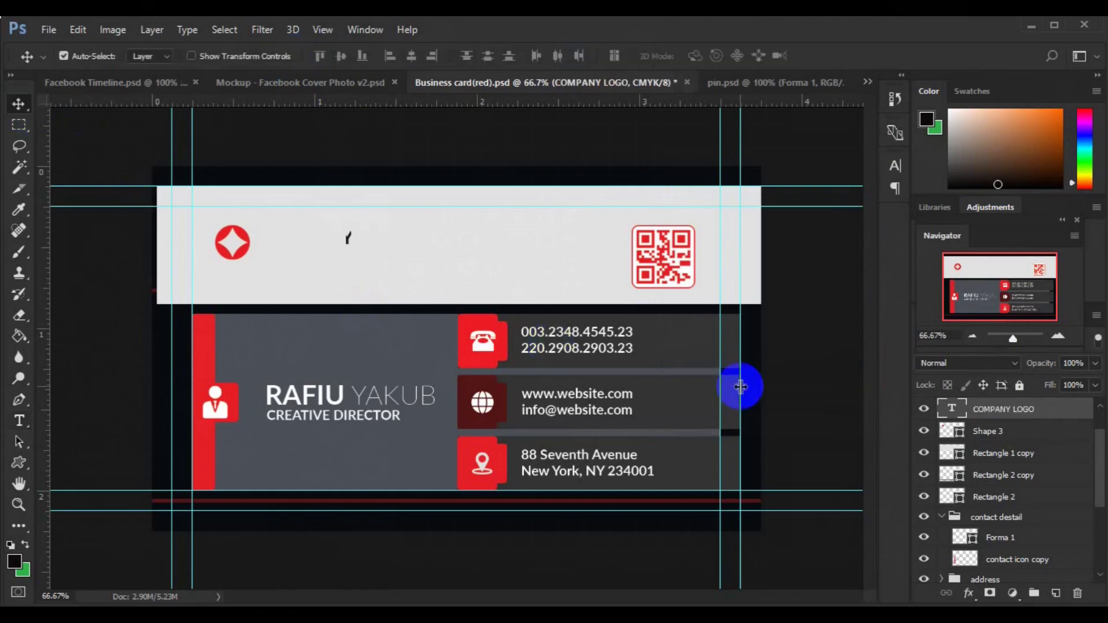
{"action": "left_click_drag", "start_coordinate": [316, 240], "coordinate": [322, 262]}
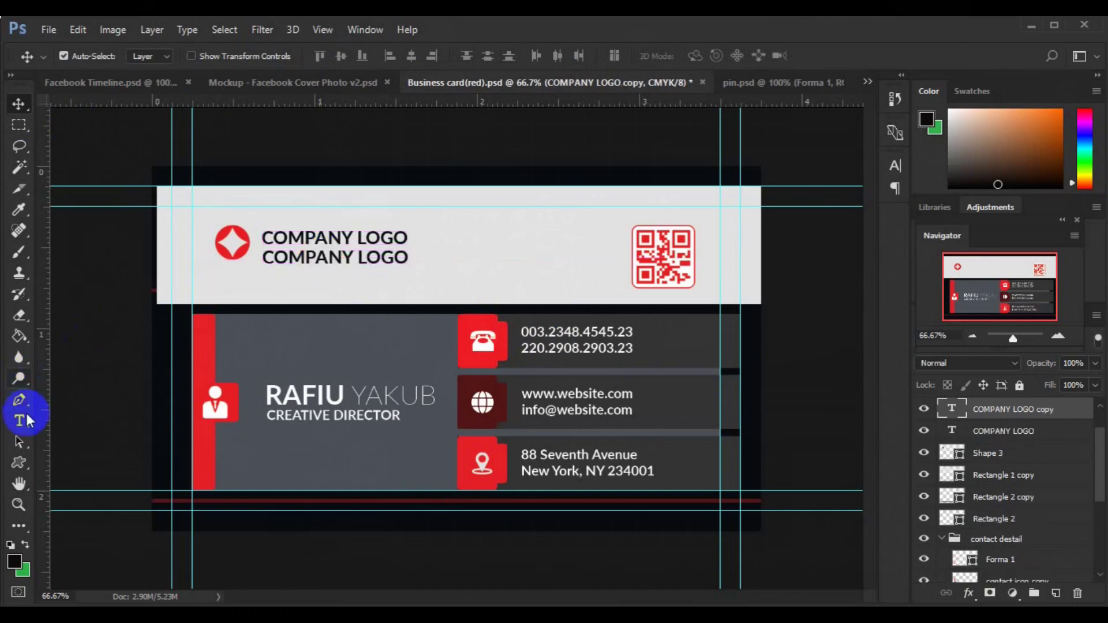
- Retype the copy as BAUTIFUL SLOGAN in 6 pt Thin, tucked under COMPANY LOGO
{"action": "triple_click", "coordinate": [276, 256]}
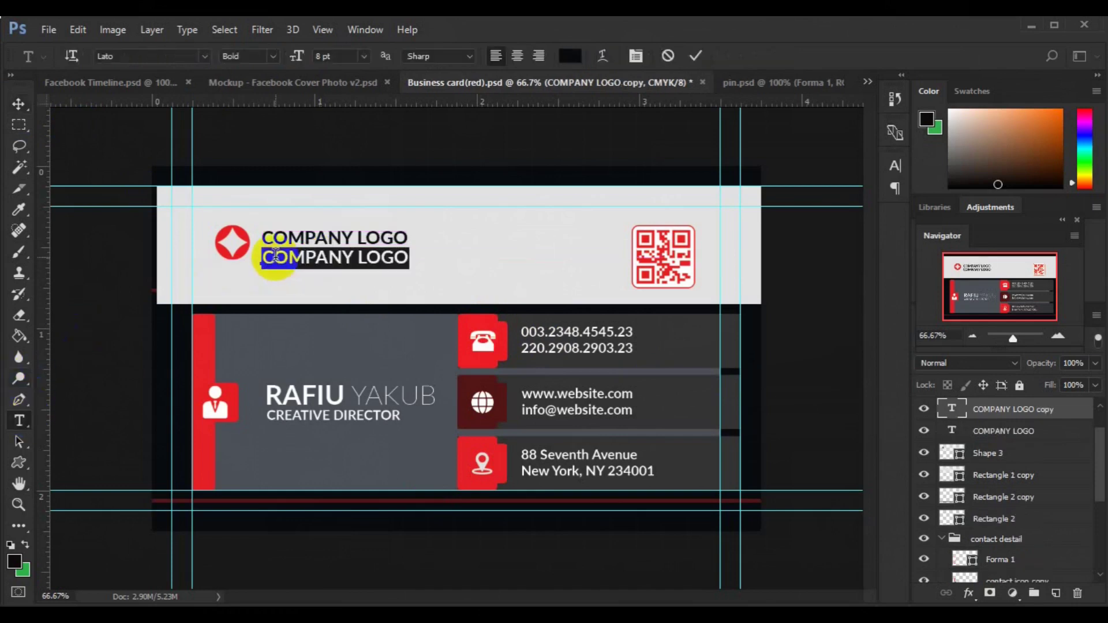
{"action": "left_click", "coordinate": [276, 256]}
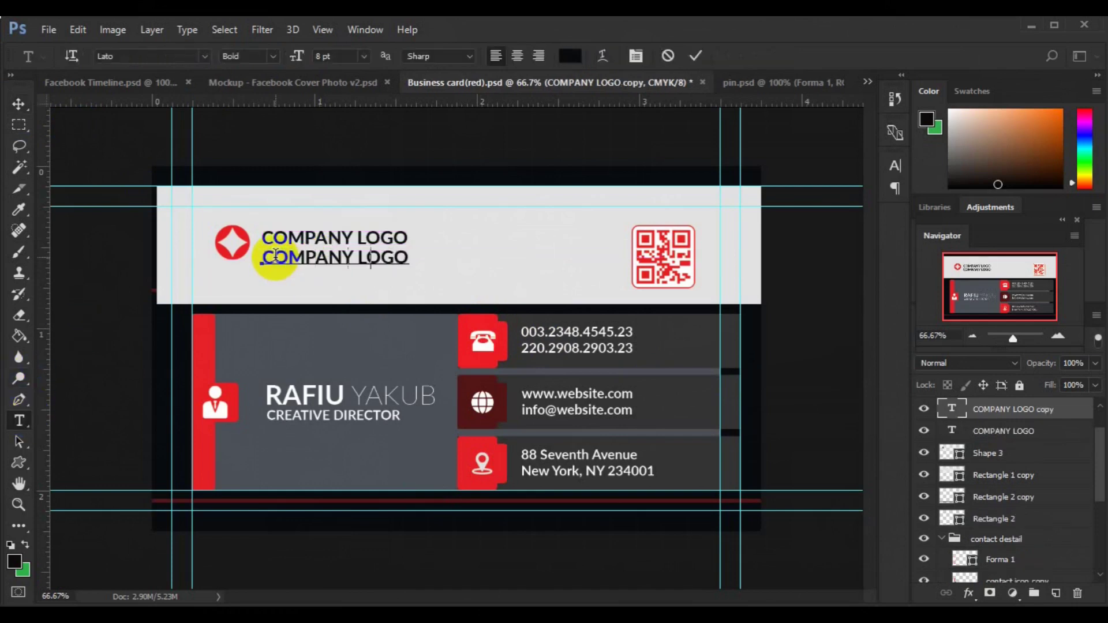
{"action": "type", "text": "BAUTIFUL SLOGAN"}
{"action": "key", "text": "ctrl+a"}
{"action": "left_click", "coordinate": [365, 56]}
{"action": "left_click", "coordinate": [362, 98]}
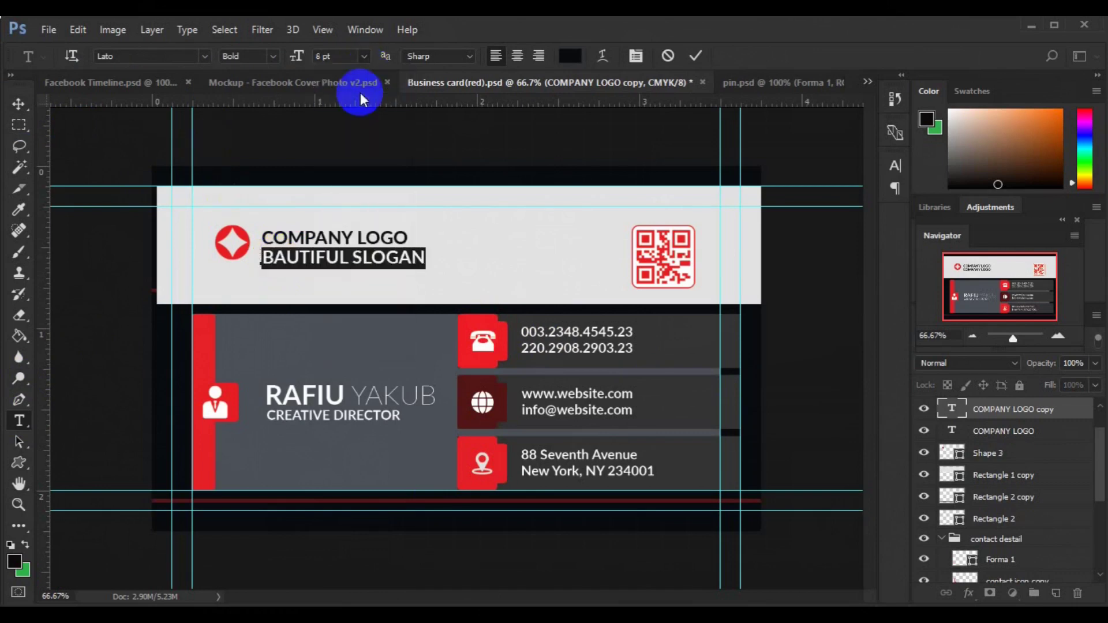
{"action": "left_click", "coordinate": [269, 56]}
{"action": "left_click", "coordinate": [257, 93]}
{"action": "left_click", "coordinate": [19, 104]}
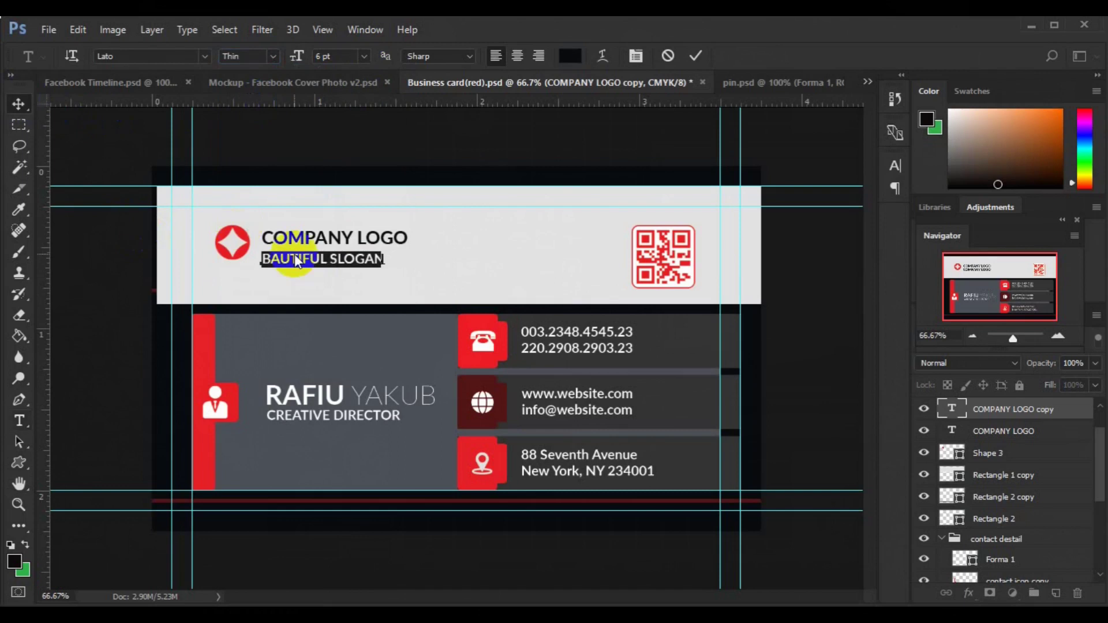
{"action": "left_click_drag", "start_coordinate": [311, 258], "coordinate": [310, 255]}
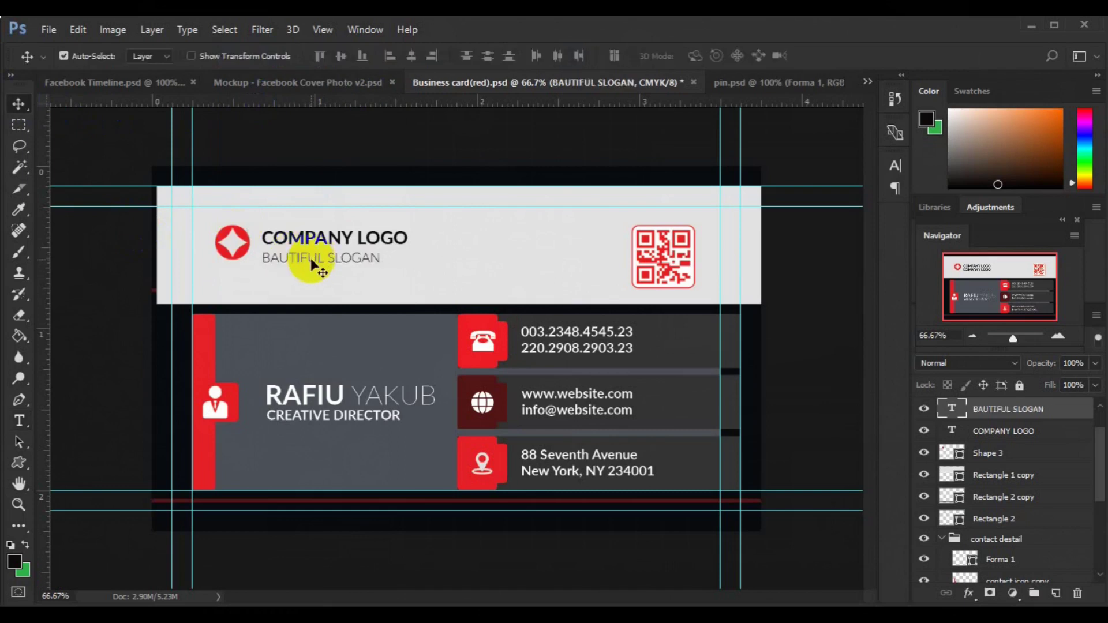
- Group COMPANY LOGO and BAUTIFUL SLOGAN, centre them vertically on the star, and shift the logo left
{"action": "left_click", "coordinate": [1004, 431], "text": "shift"}
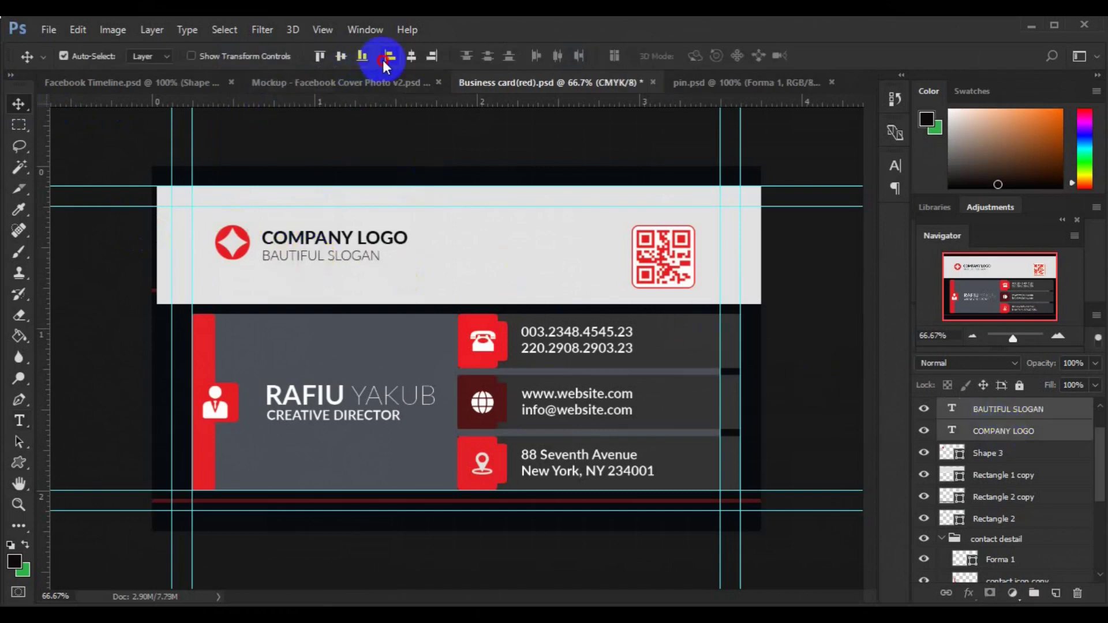
{"action": "key", "text": "ctrl+g"}
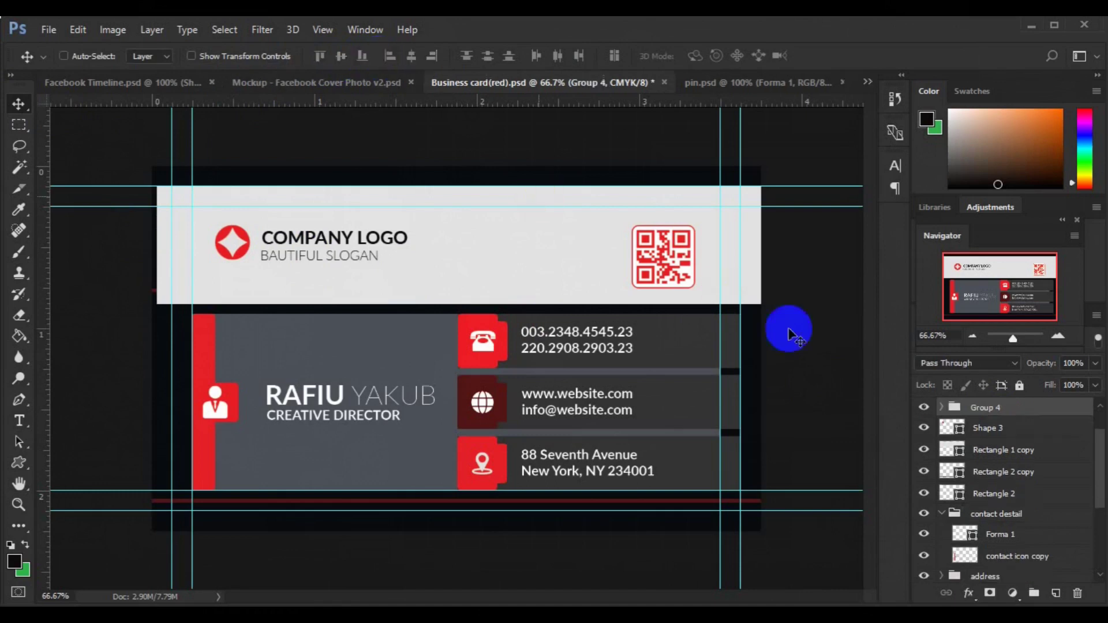
{"action": "left_click", "coordinate": [341, 58]}
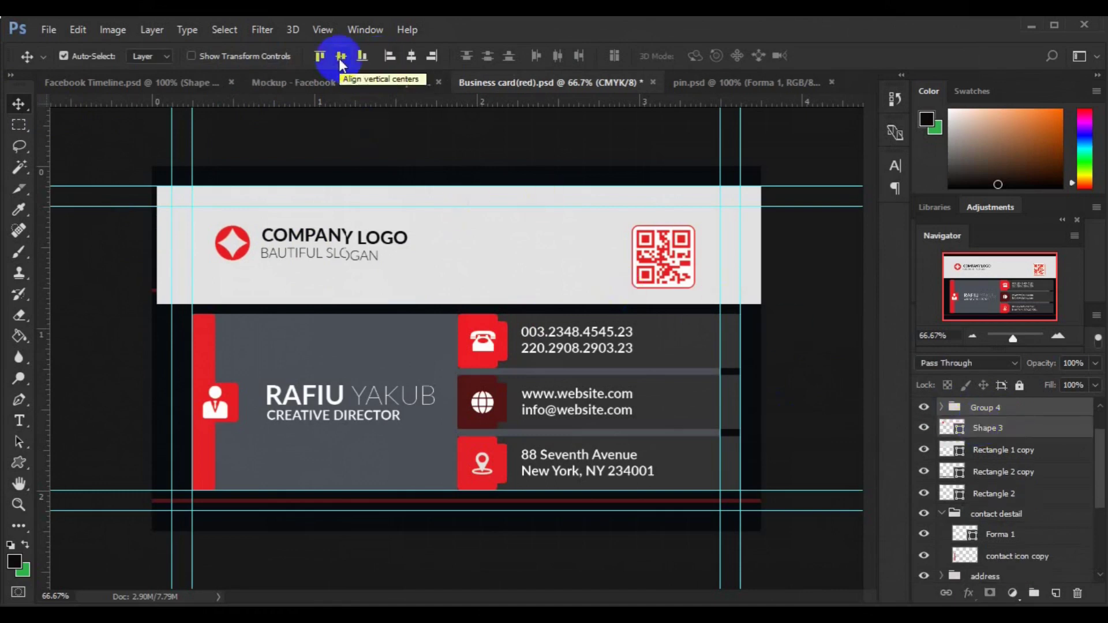
{"action": "key", "text": "ctrl+t"}
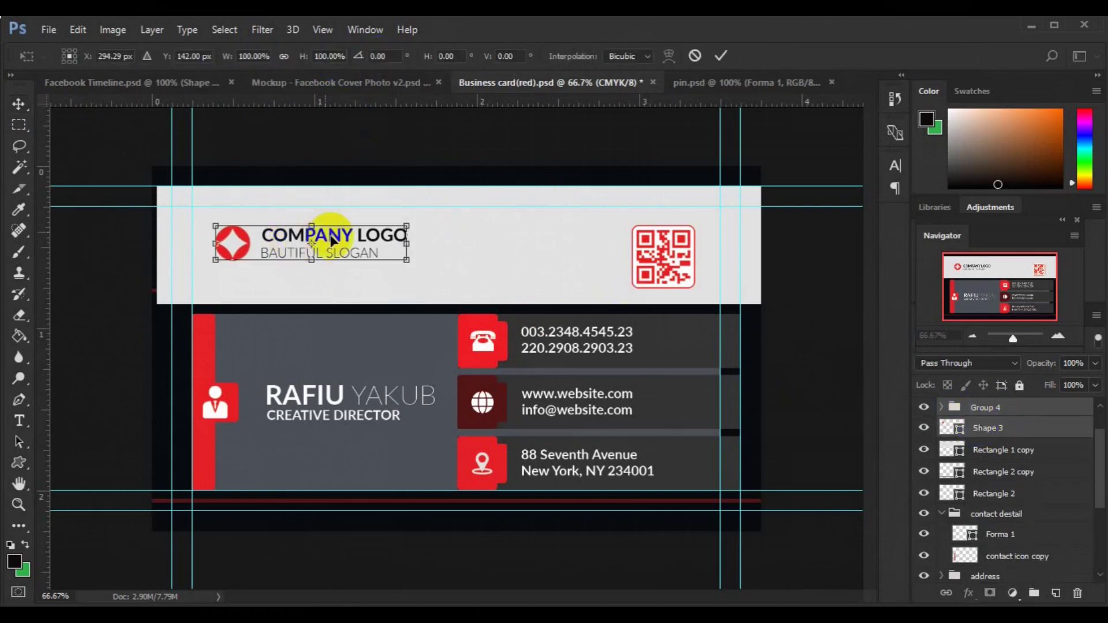
{"action": "left_click_drag", "start_coordinate": [332, 238], "coordinate": [310, 238]}
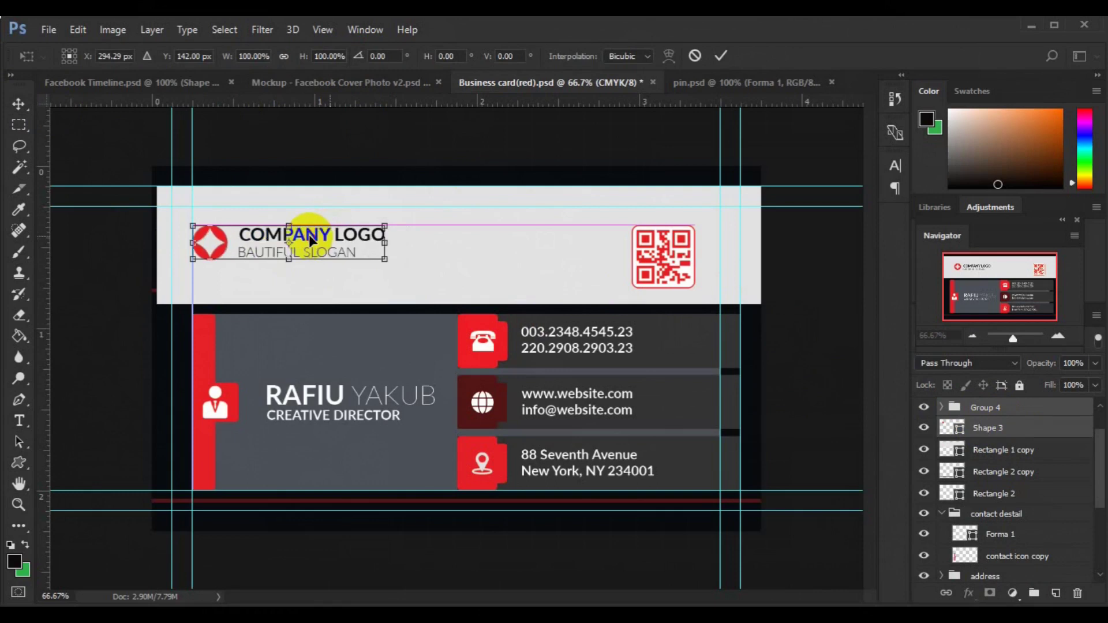